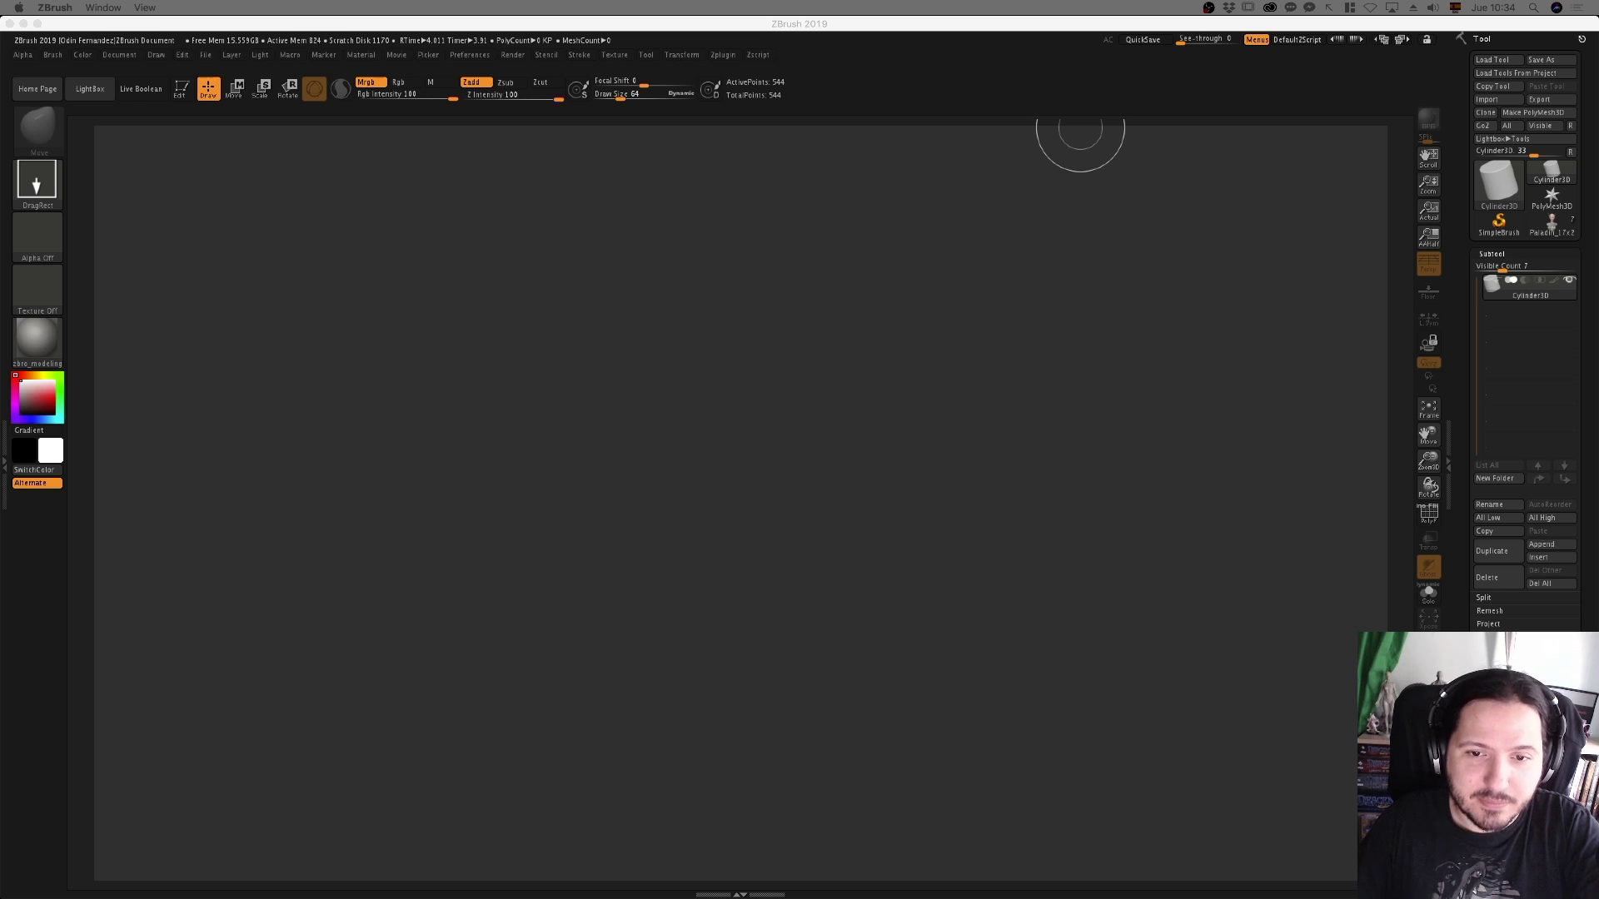
# Draw the Paladin_17x2 bust in Edit mode at three-quarter view, BPR-render it, then open LightBox
pyautogui.click(1551, 223)
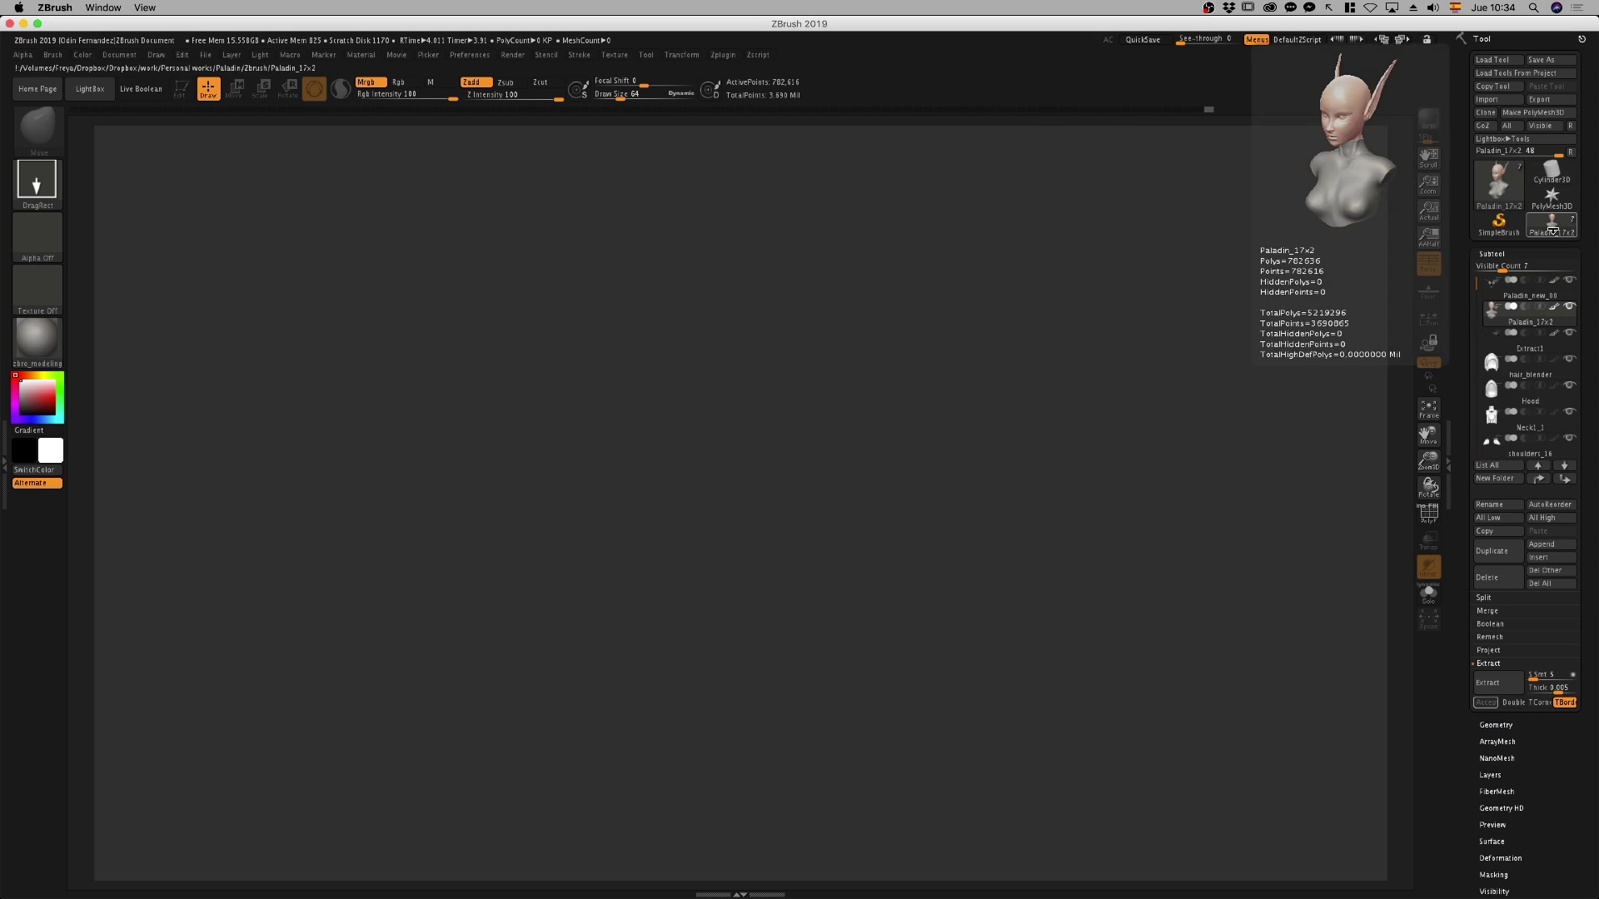
pyautogui.moveTo(733, 559); pyautogui.dragTo(742, 670)
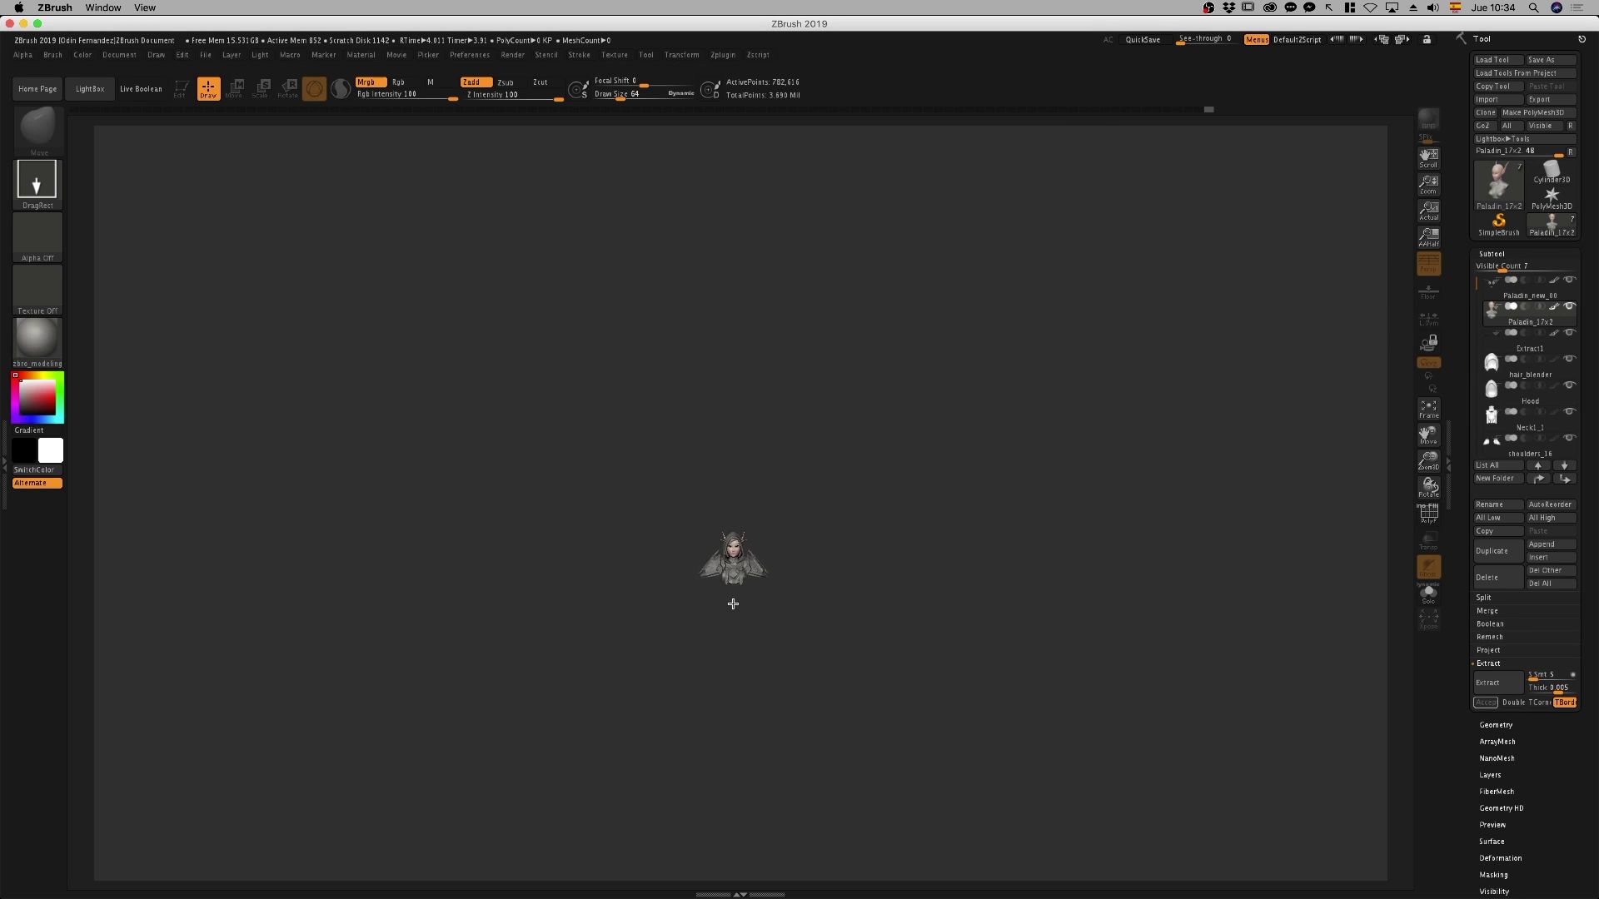
pyautogui.press('t')
pyautogui.moveTo(949, 482)
pyautogui.mouseDown()
pyautogui.moveTo(927, 486)
pyautogui.moveTo(939, 528)
pyautogui.moveTo(986, 530)
pyautogui.moveTo(1071, 446)
pyautogui.moveTo(1063, 473)
pyautogui.moveTo(1074, 386)
pyautogui.moveTo(1057, 400)
pyautogui.mouseUp()
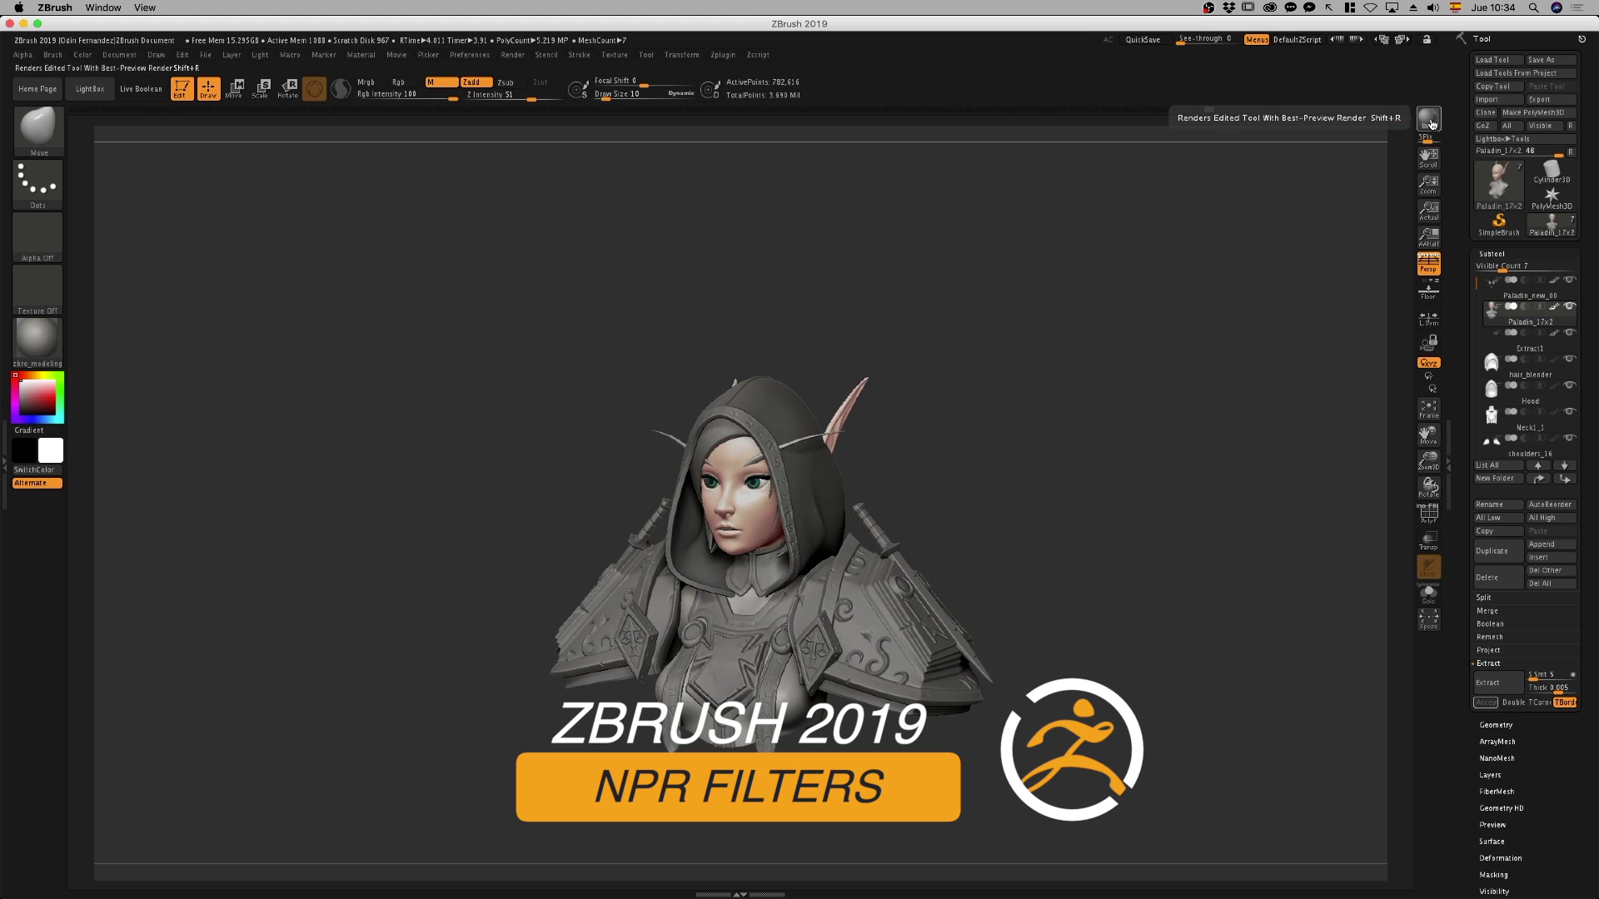
pyautogui.click(1429, 121)
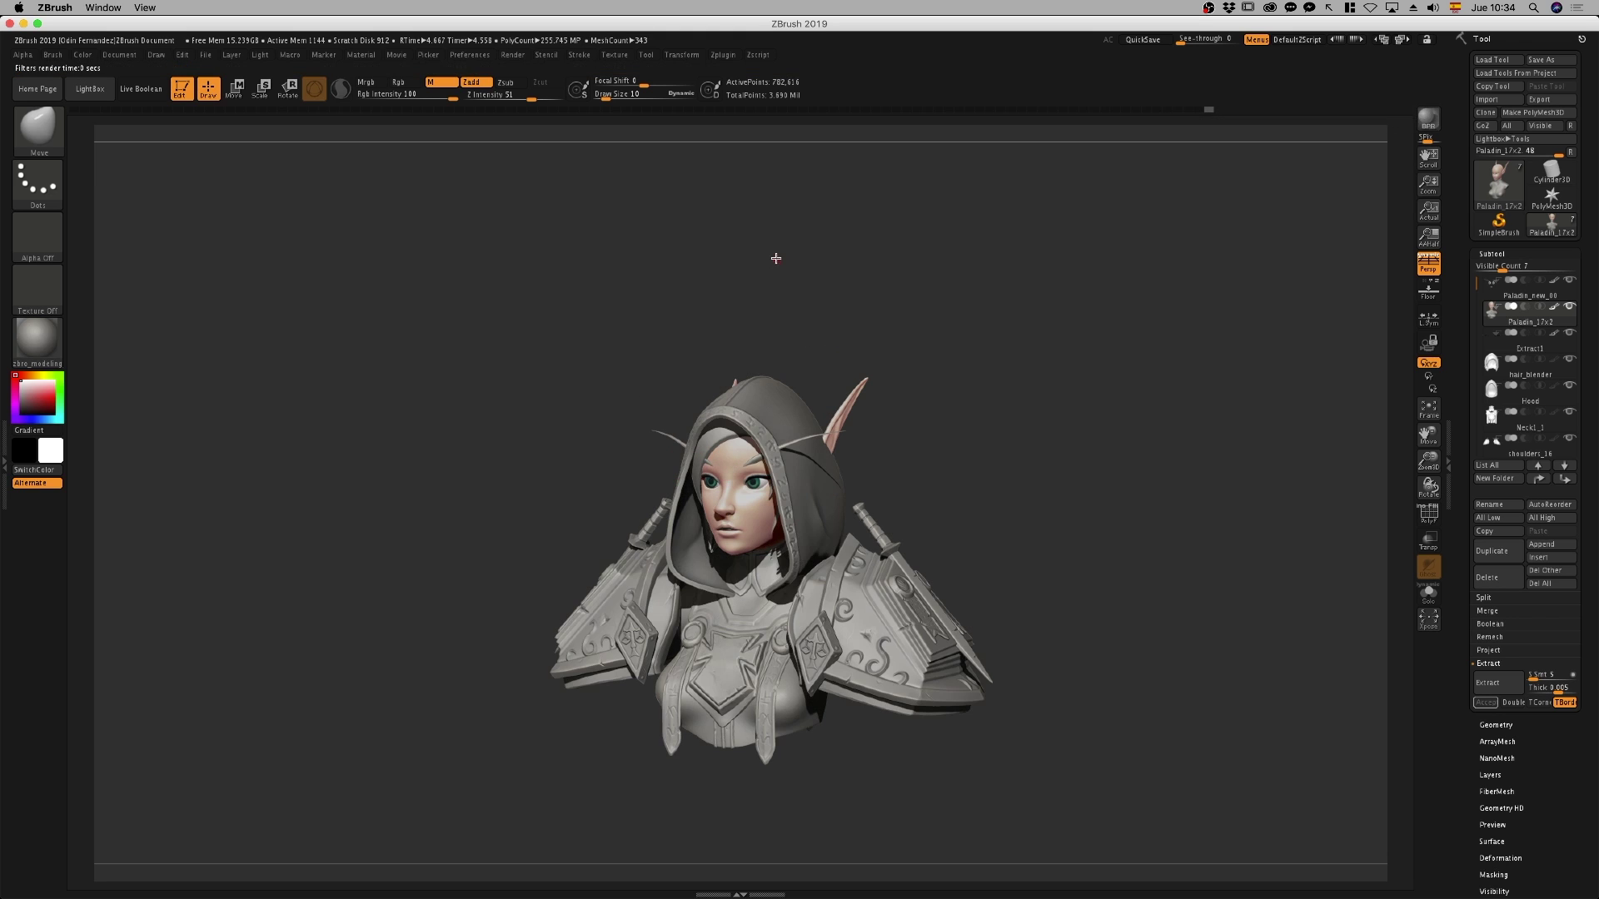
pyautogui.press(',')
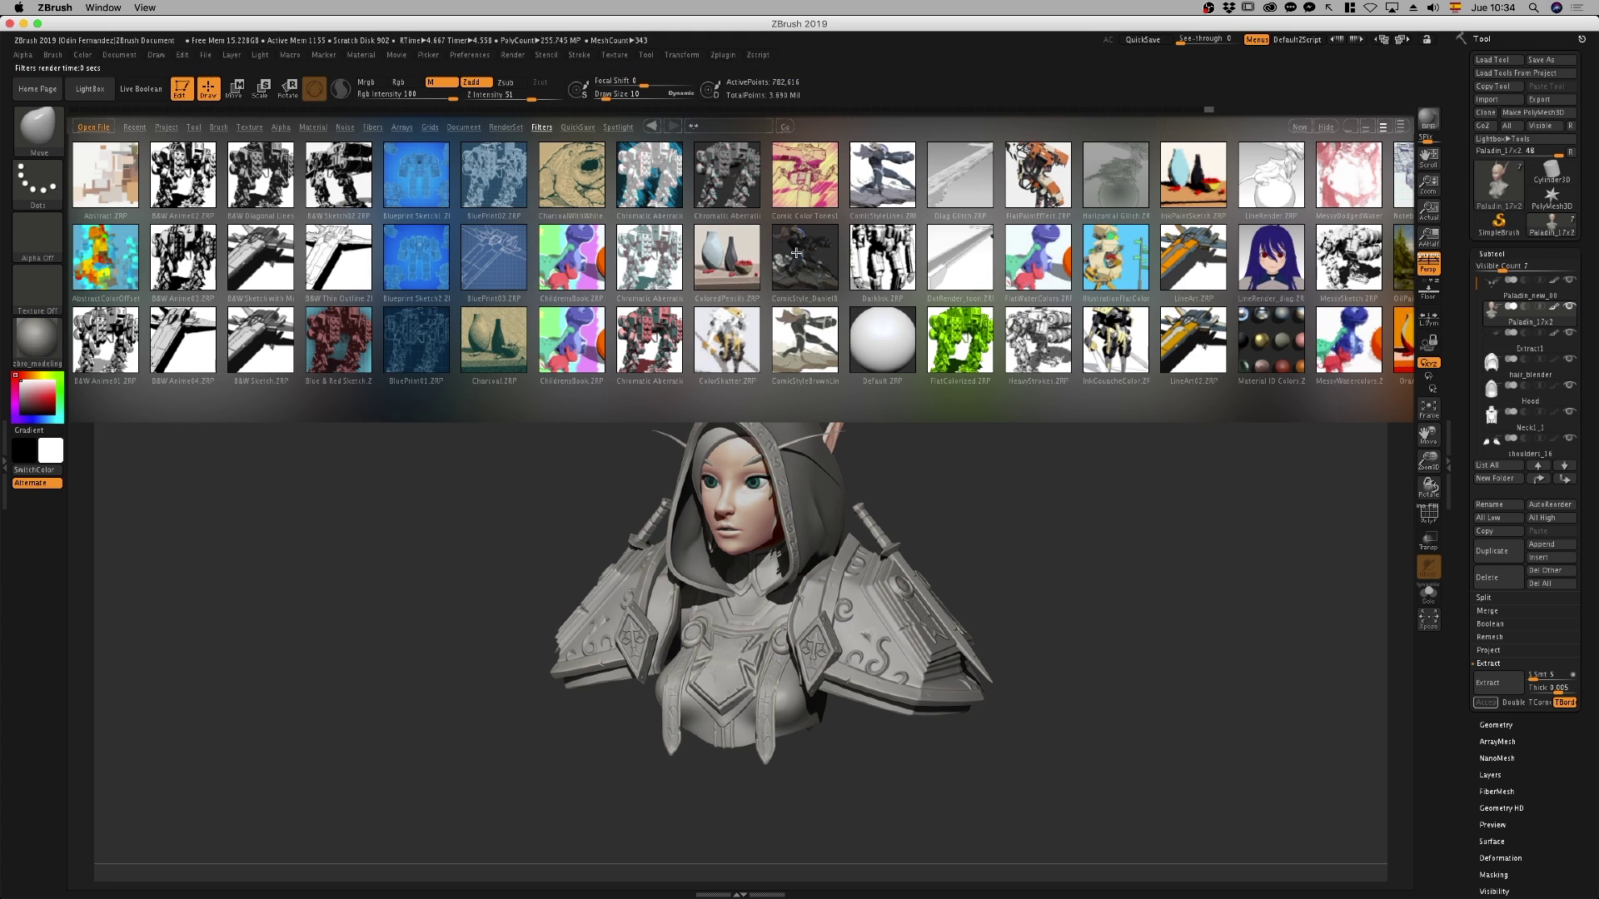
# Apply the BluePrint03 filter preset from the LightBox Filters presets
pyautogui.click(542, 127)
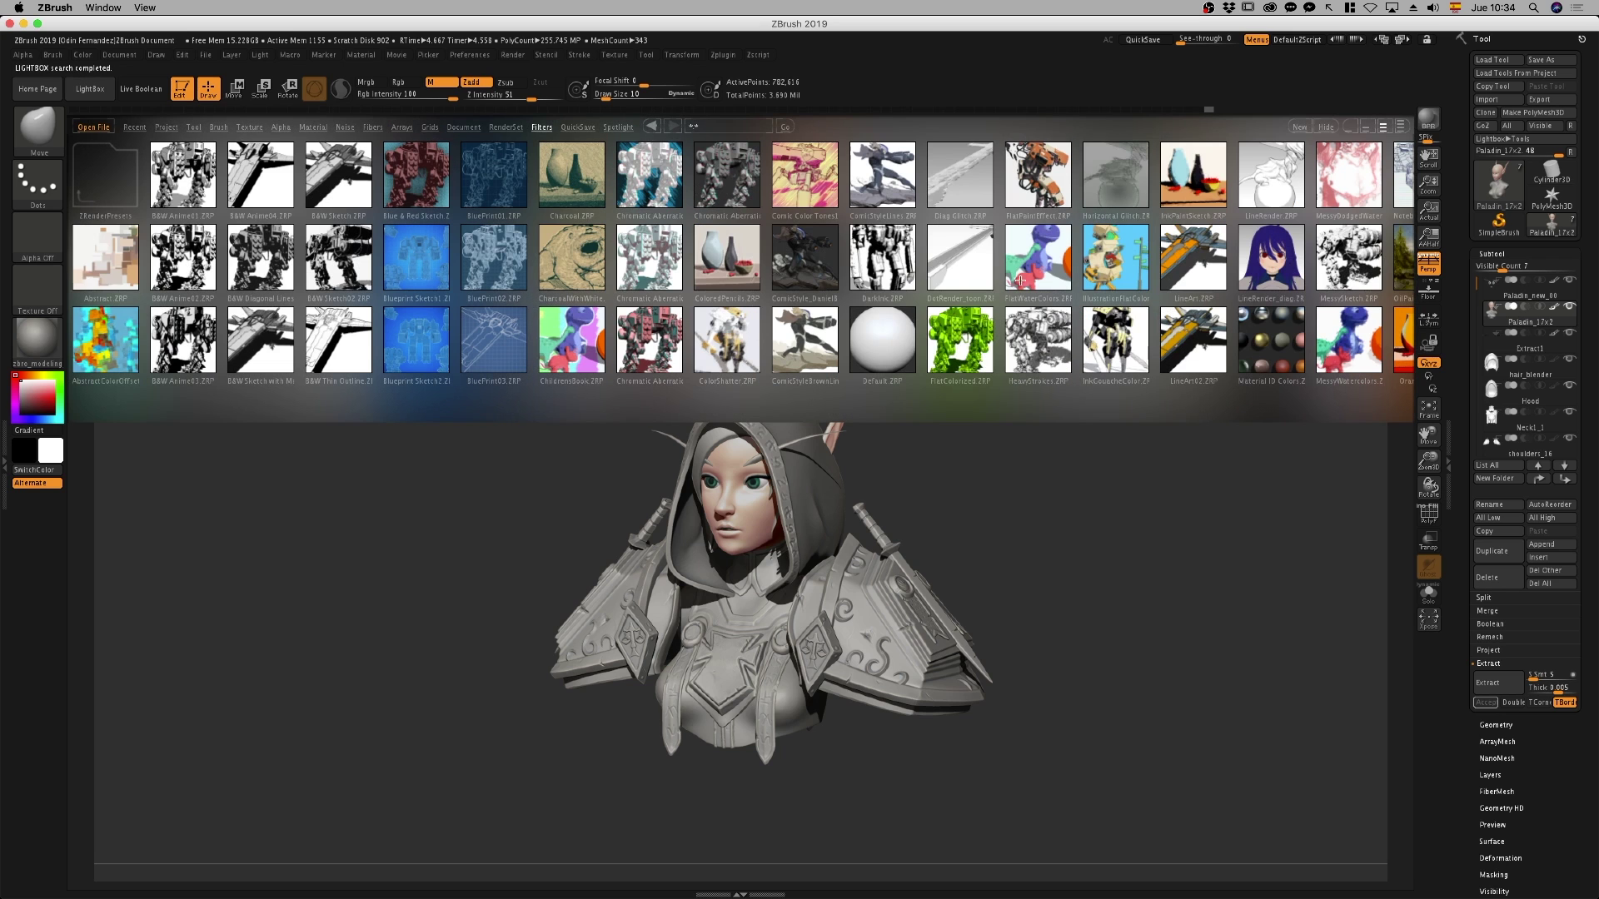
pyautogui.moveTo(1020, 281); pyautogui.dragTo(751, 252)
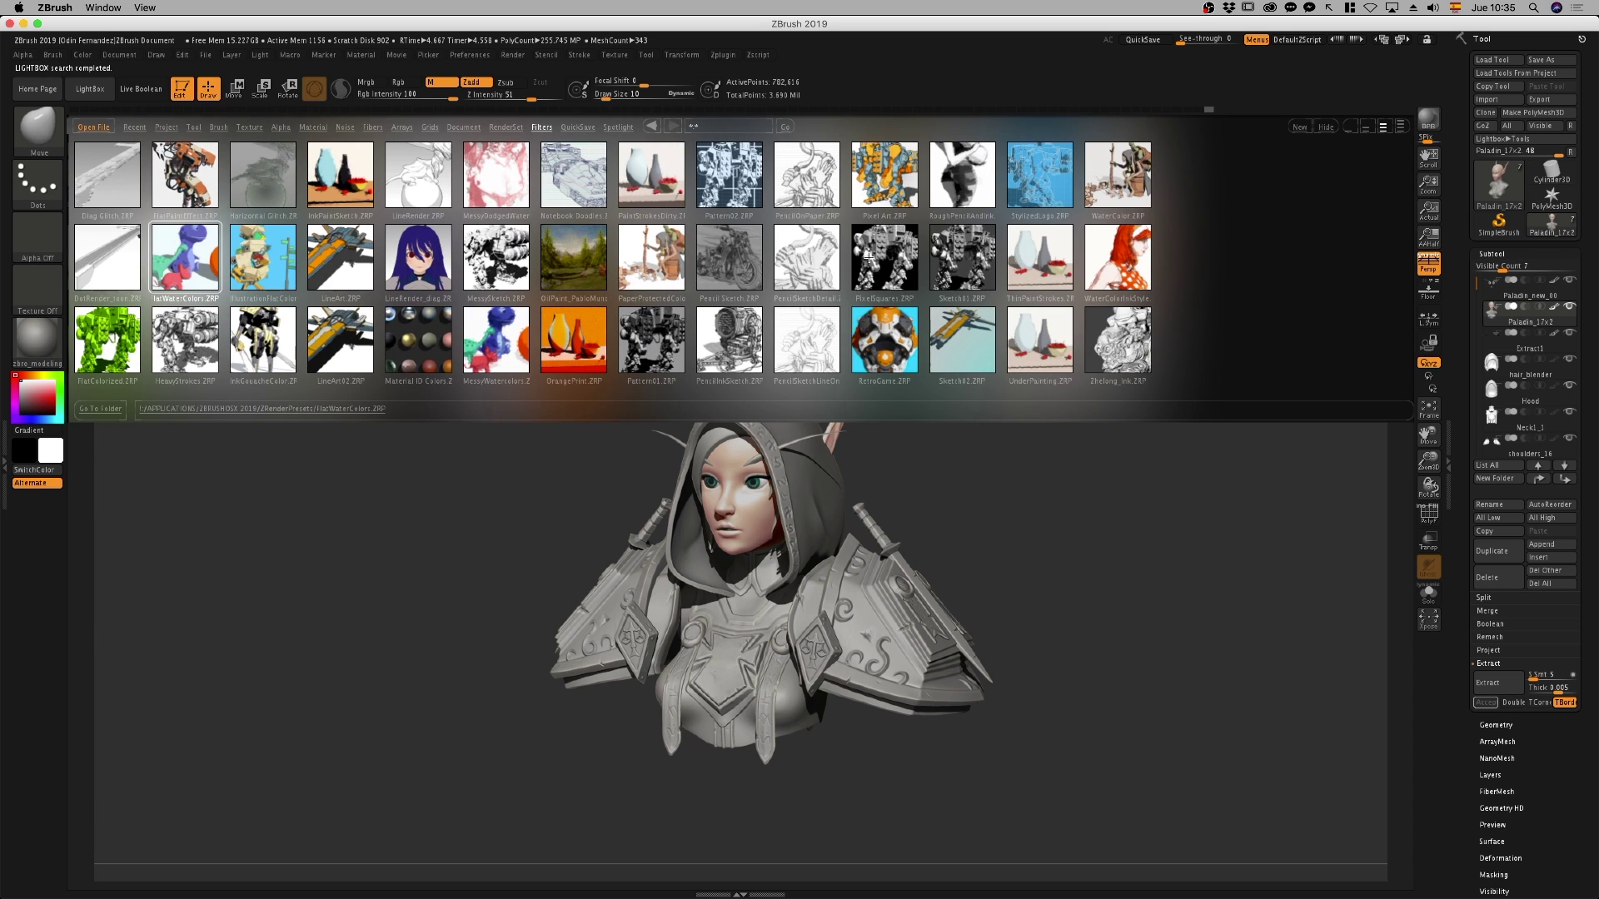
pyautogui.moveTo(869, 256); pyautogui.dragTo(510, 249)
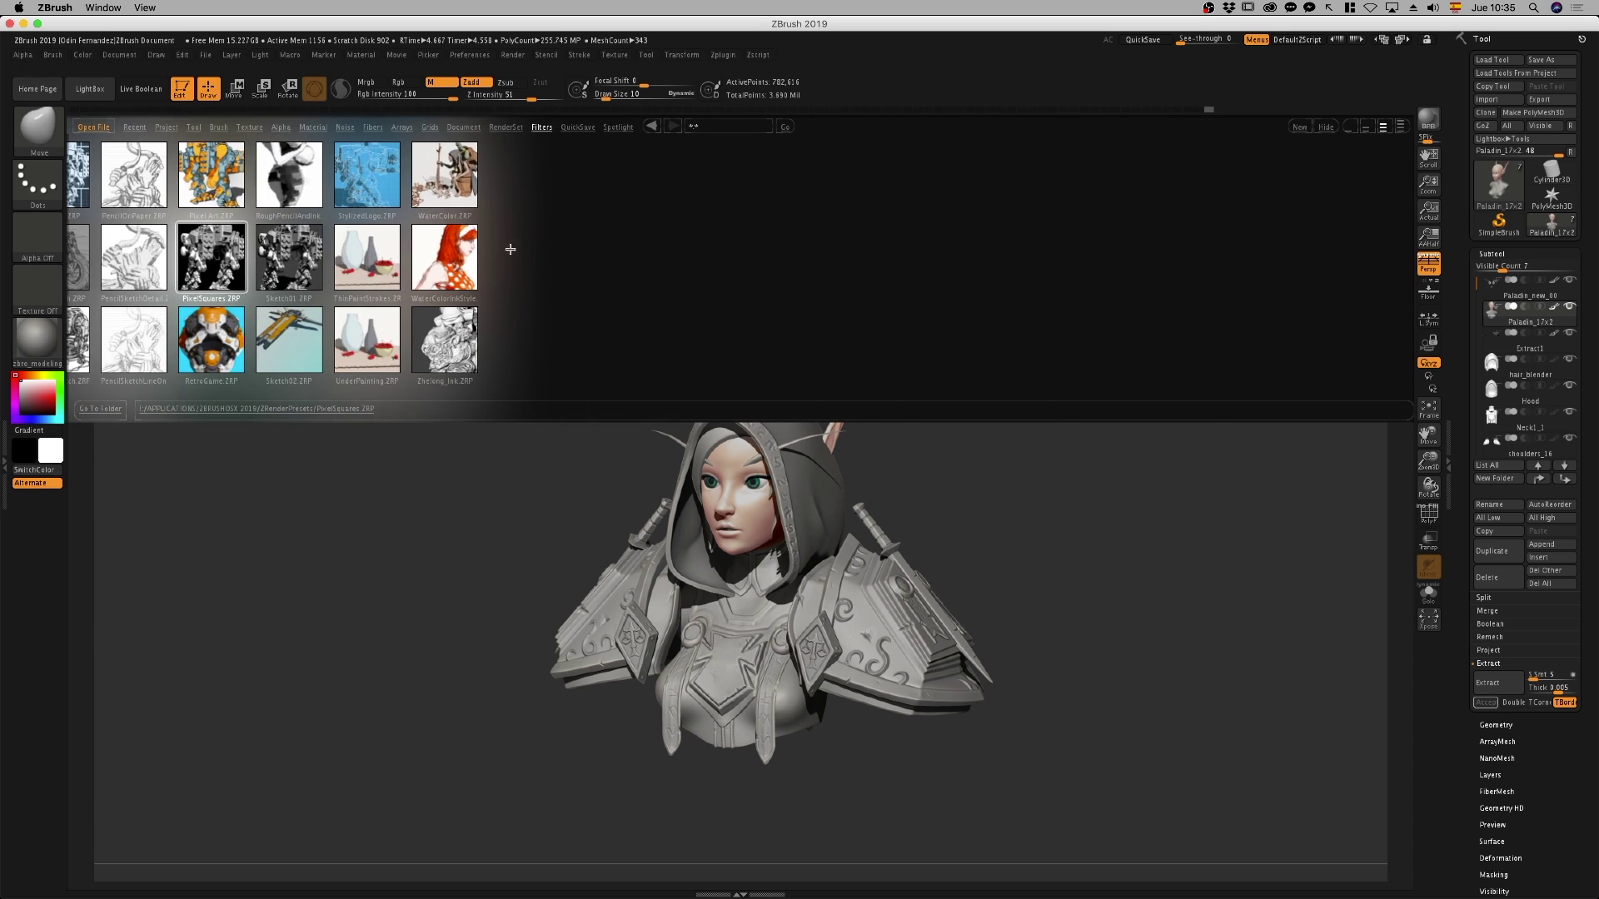
pyautogui.moveTo(291, 258); pyautogui.dragTo(876, 264)
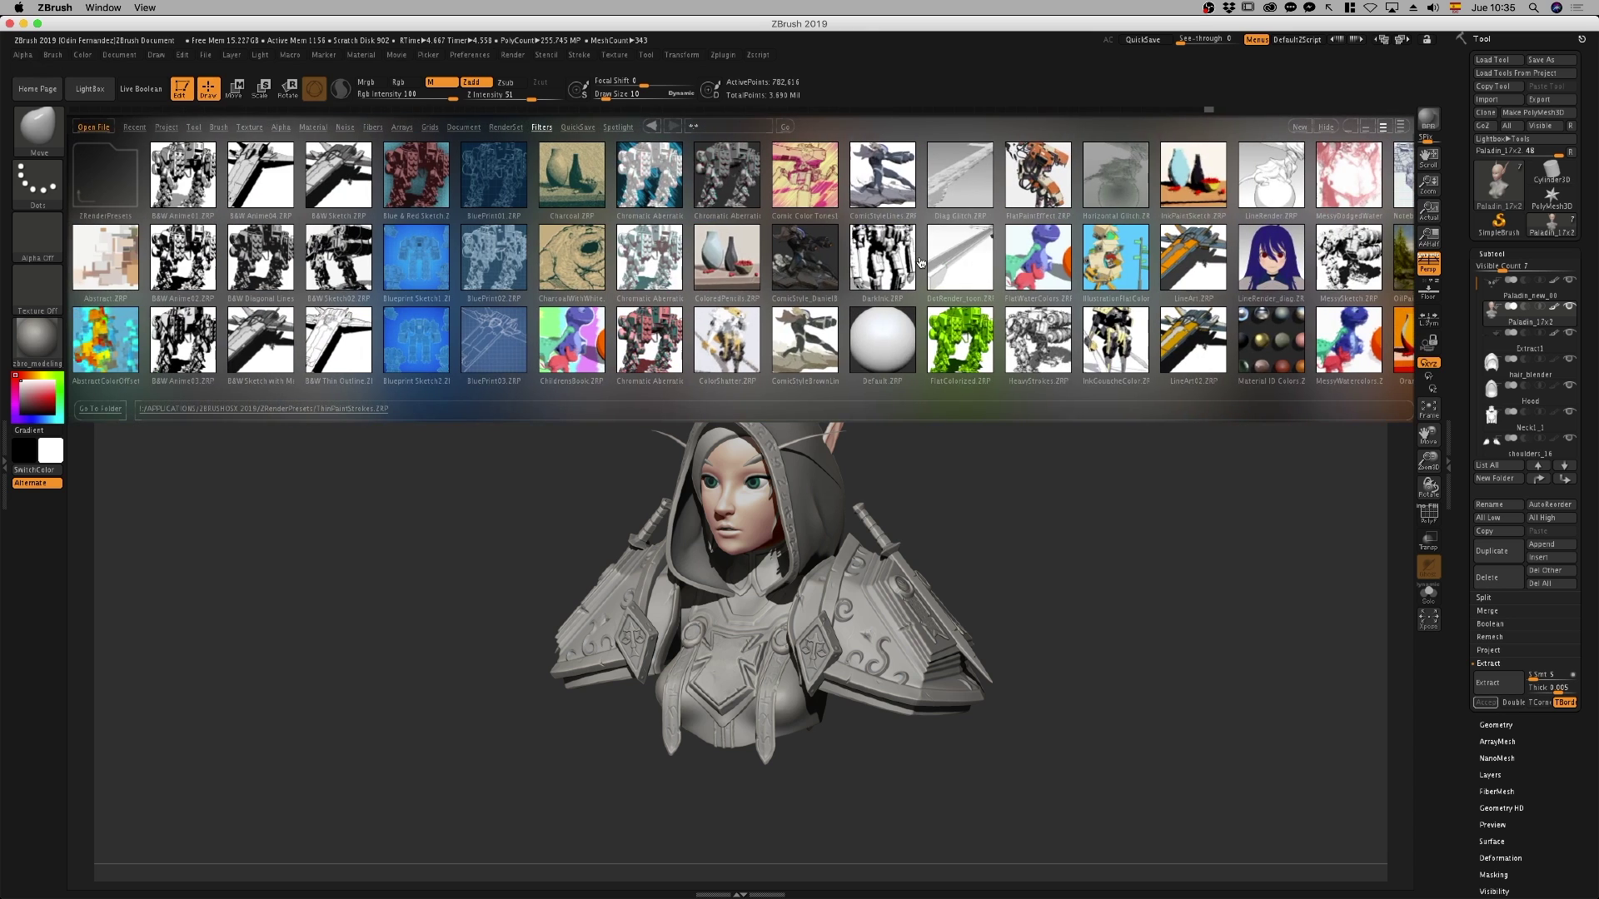
pyautogui.doubleClick(501, 337)
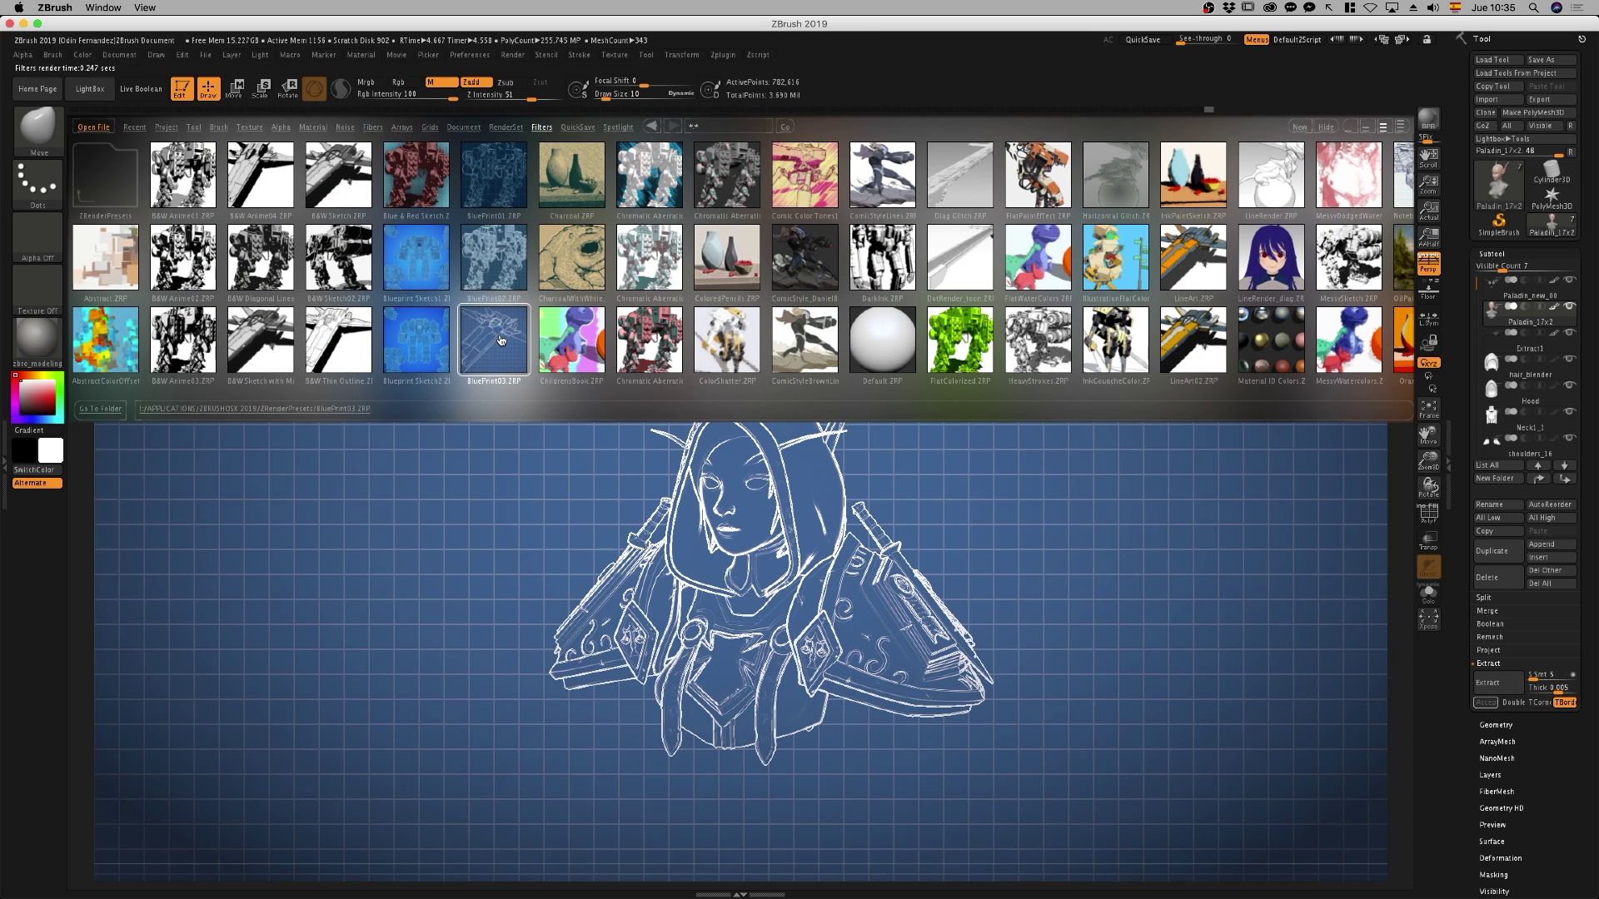
# Nudge the bust, re-render it as a blueprint, then load the CharcoalWithWhite preset
pyautogui.moveTo(1067, 533); pyautogui.dragTo(1065, 531)
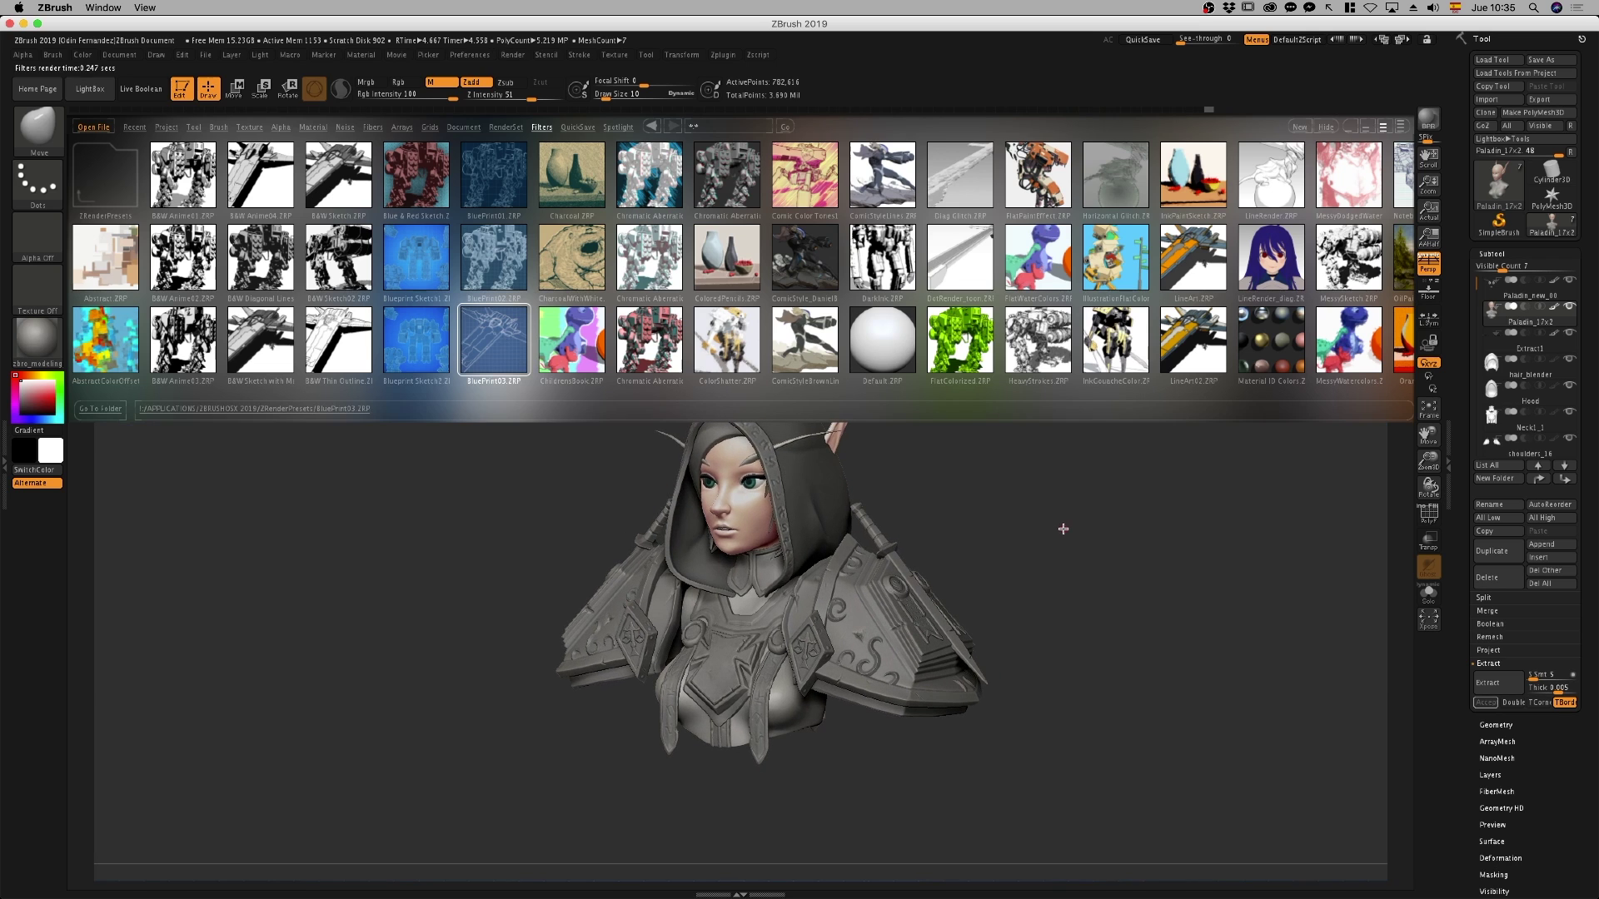
pyautogui.hotkey('shift', 'r')
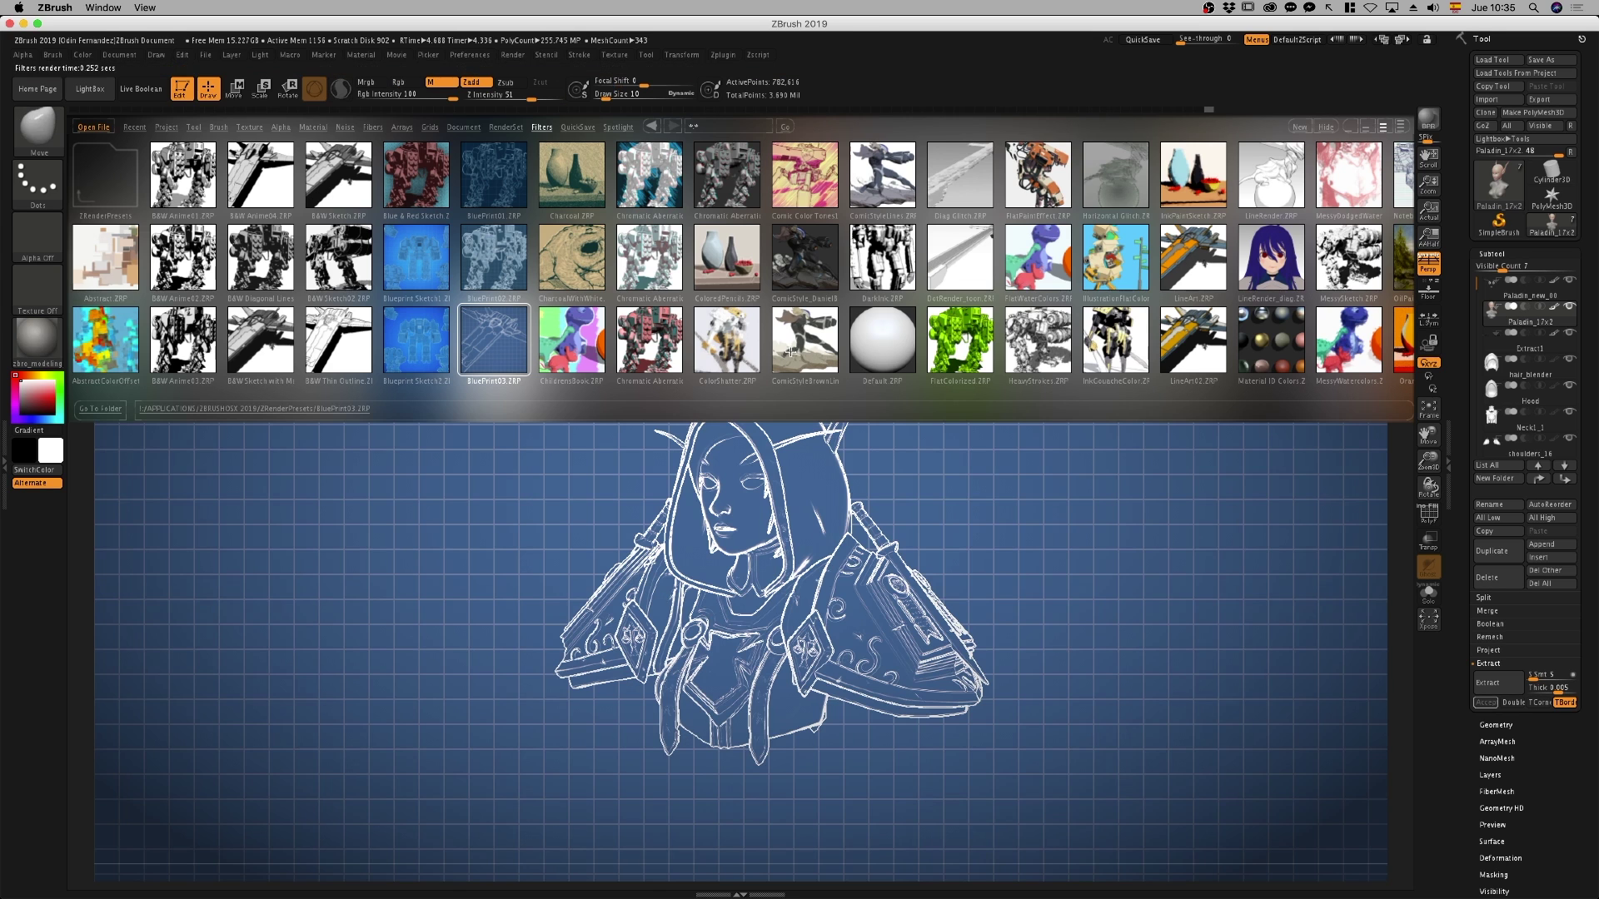
pyautogui.doubleClick(579, 263)
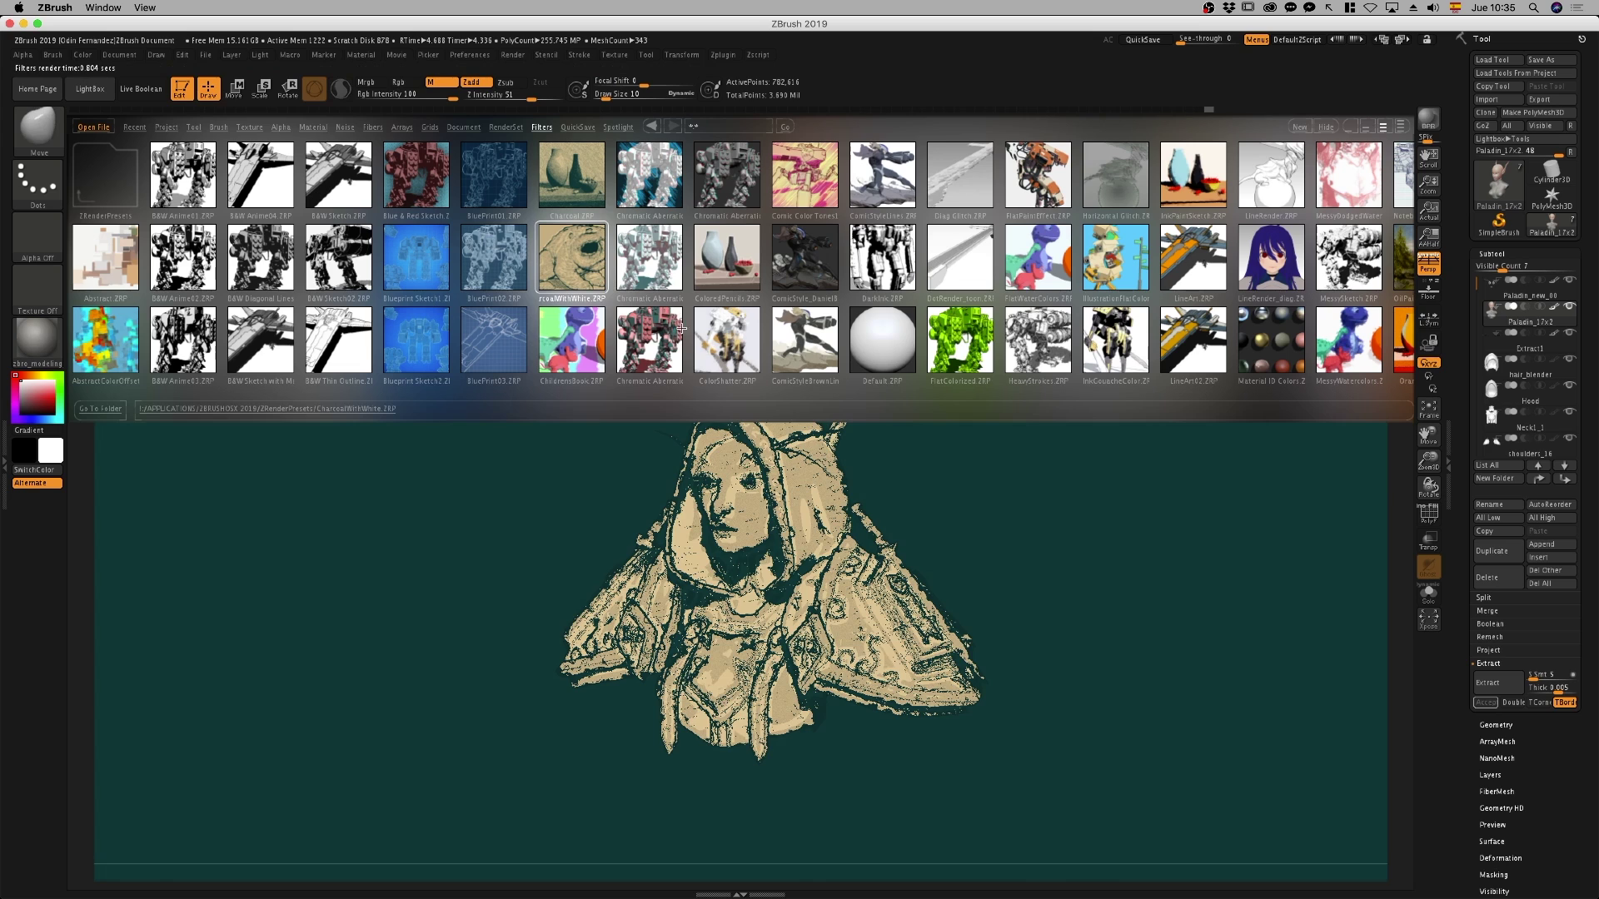
# Try the ColorShatter, ColoredPencils, DarkInk, FlatWaterColors and LineArt02 filter presets
pyautogui.doubleClick(726, 333)
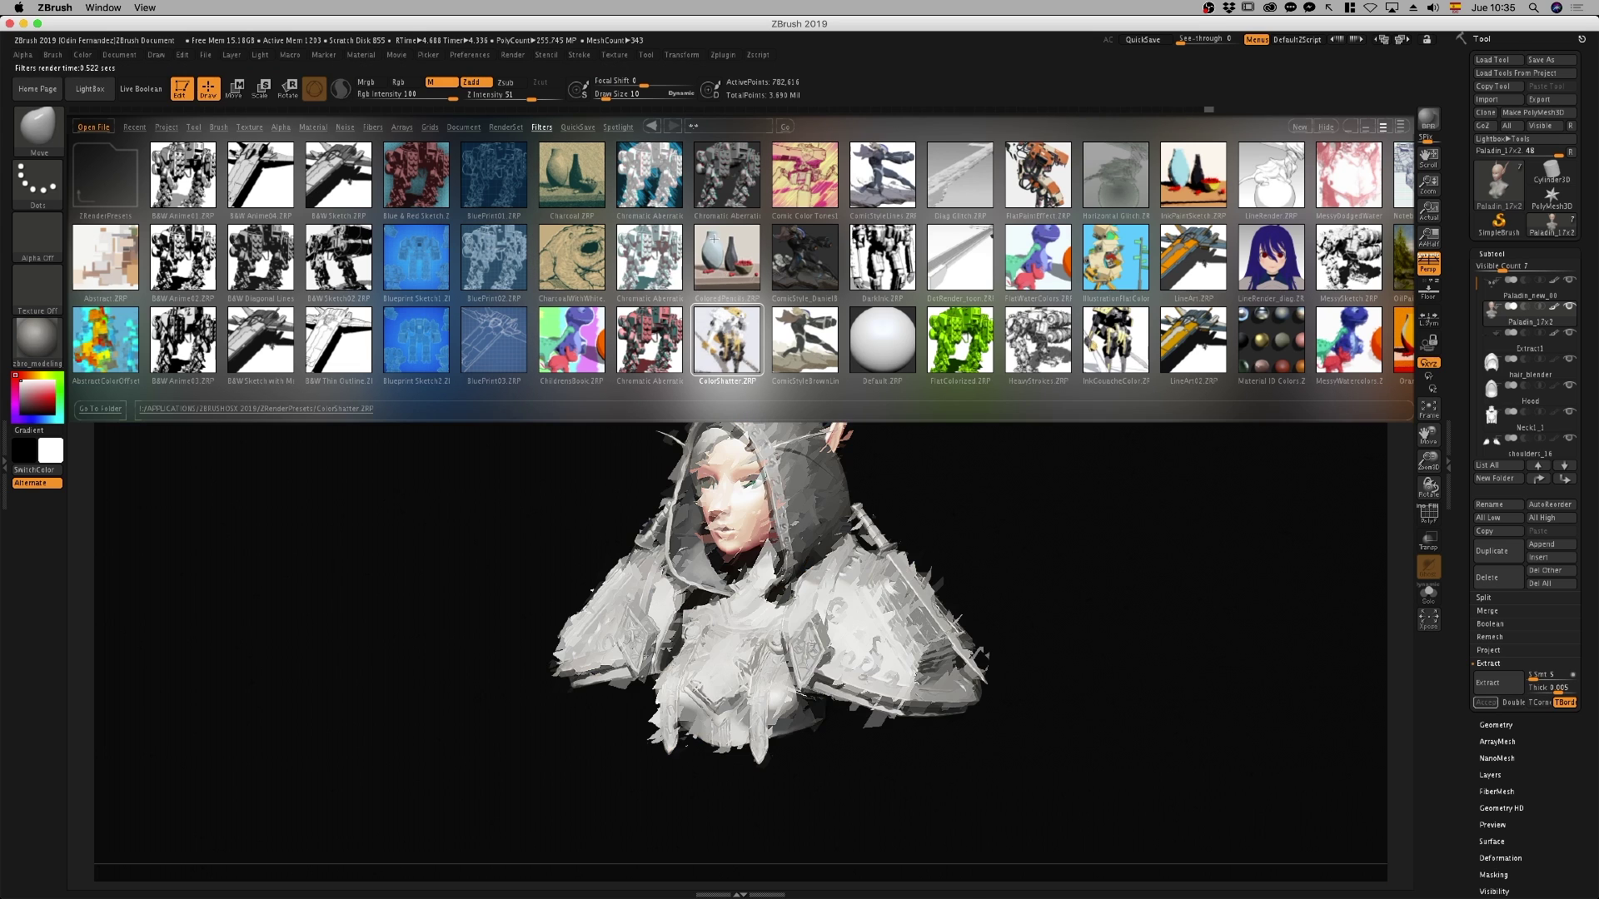
pyautogui.doubleClick(716, 241)
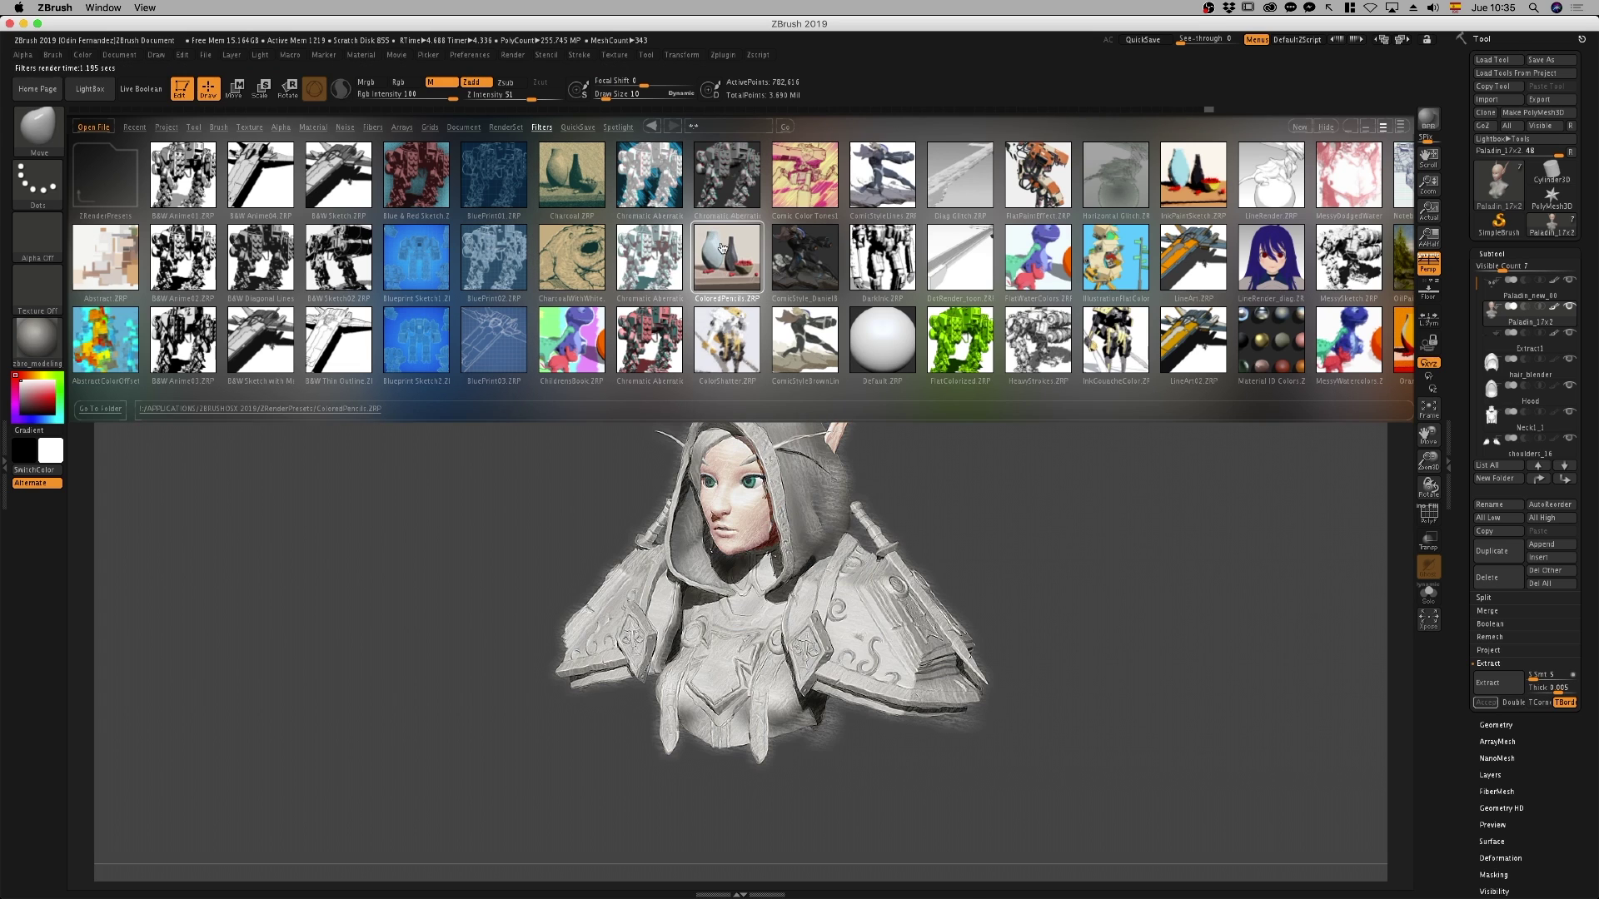
pyautogui.doubleClick(882, 257)
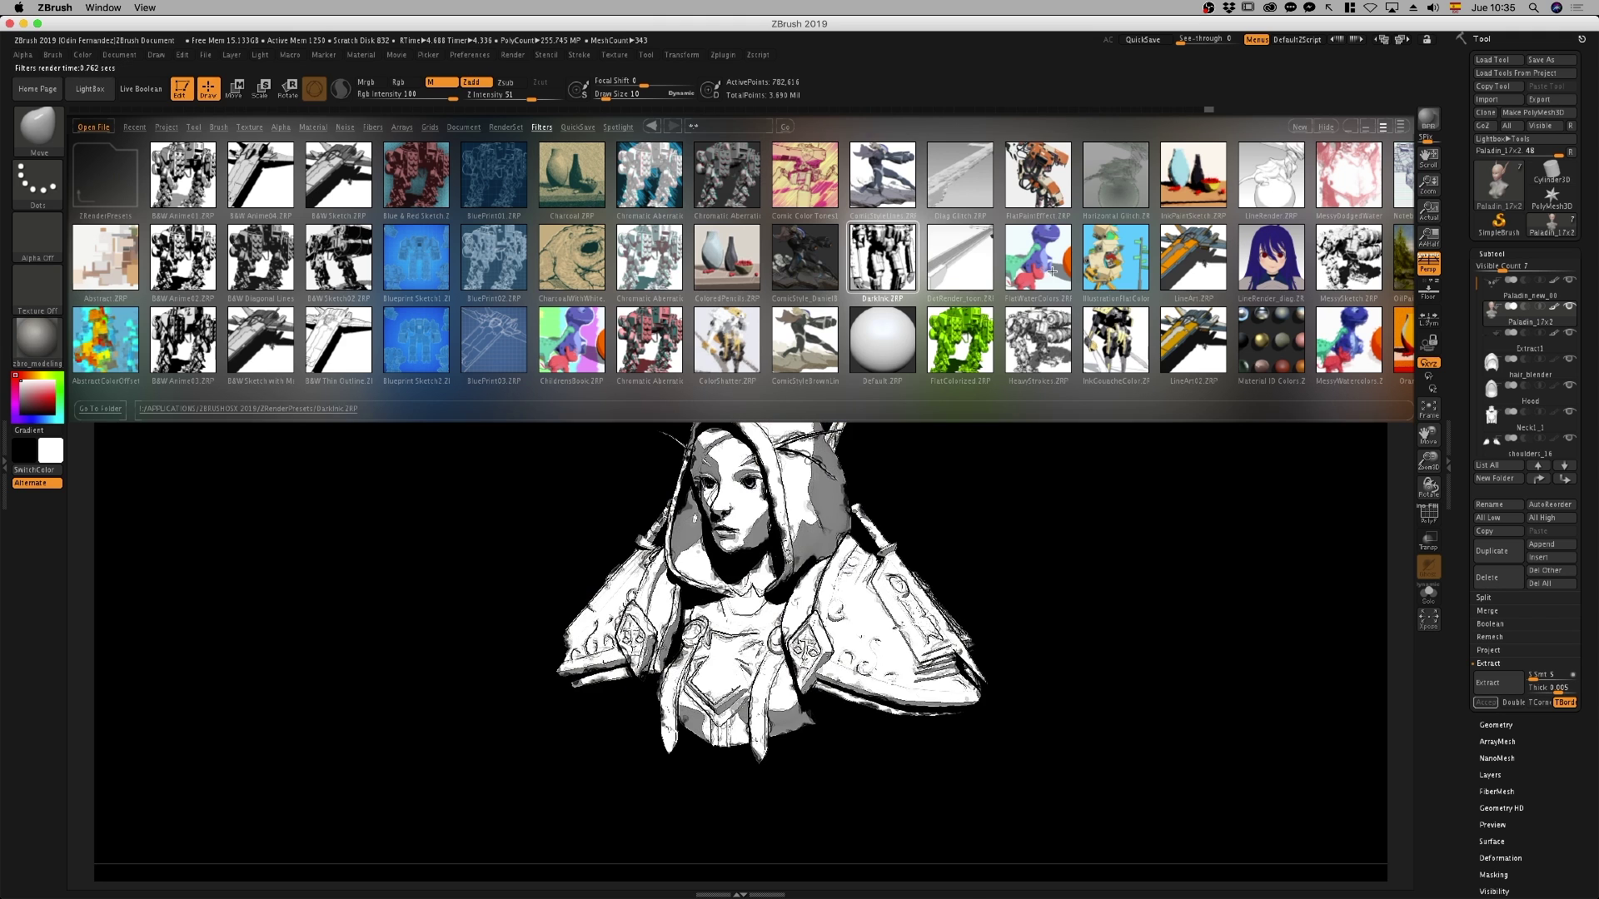
pyautogui.moveTo(1052, 271); pyautogui.dragTo(864, 243)
pyautogui.doubleClick(864, 243)
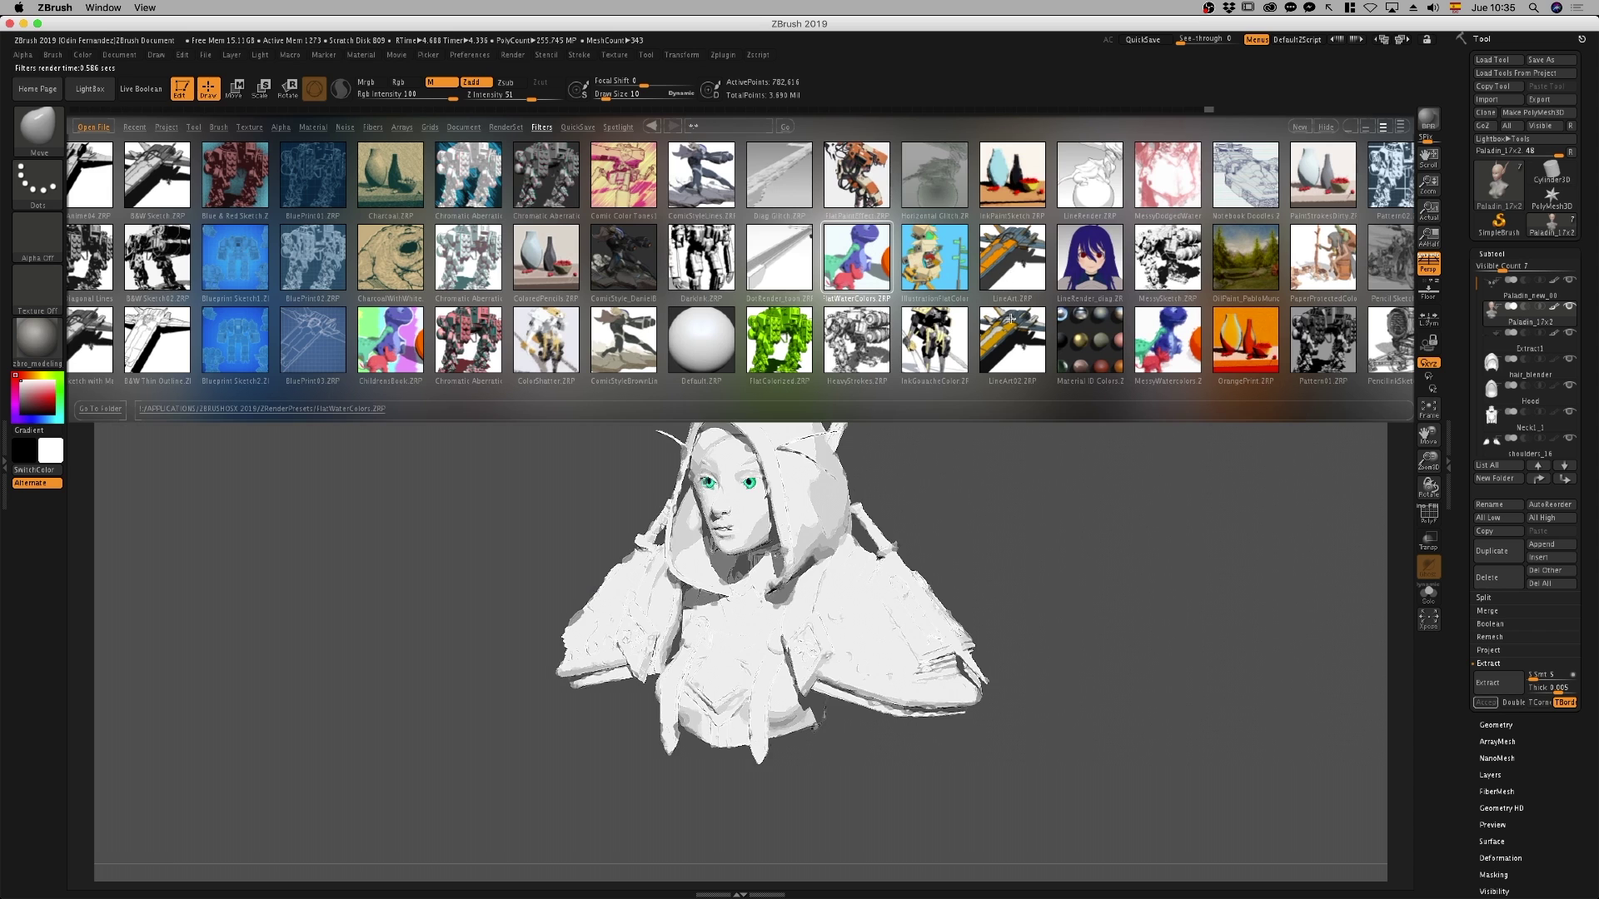
pyautogui.doubleClick(1011, 321)
# Try OilPaint_PabloMunoz and PencilOnPaper, settle on PencilSketchLineOnPaper, and close LightBox
pyautogui.moveTo(1118, 296); pyautogui.dragTo(523, 250)
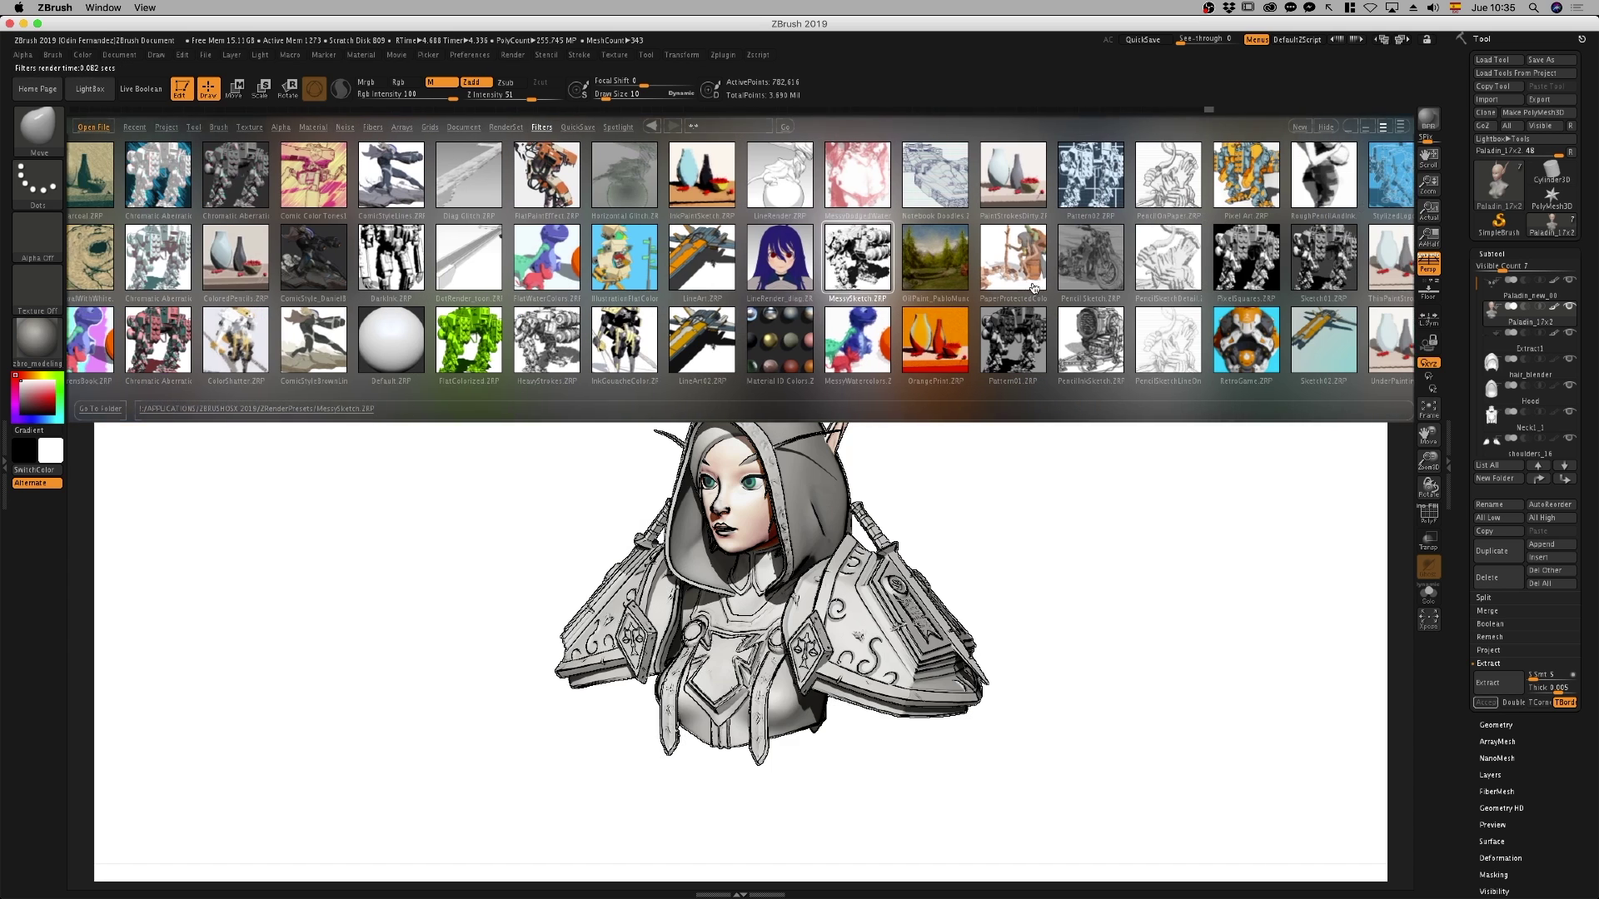
pyautogui.doubleClick(515, 253)
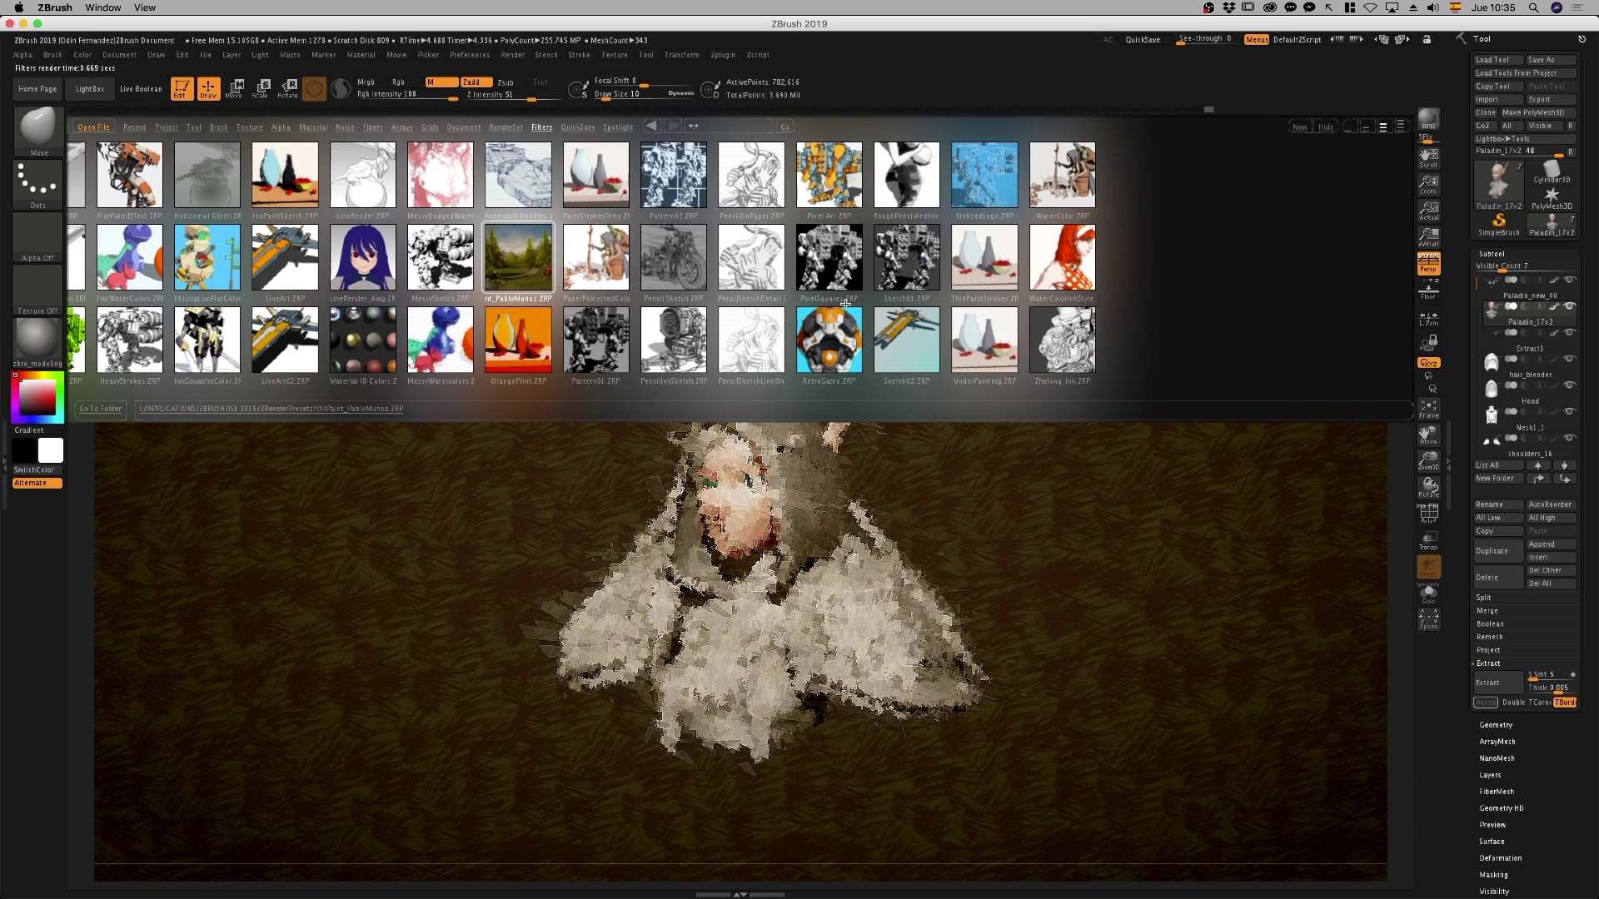
pyautogui.doubleClick(753, 187)
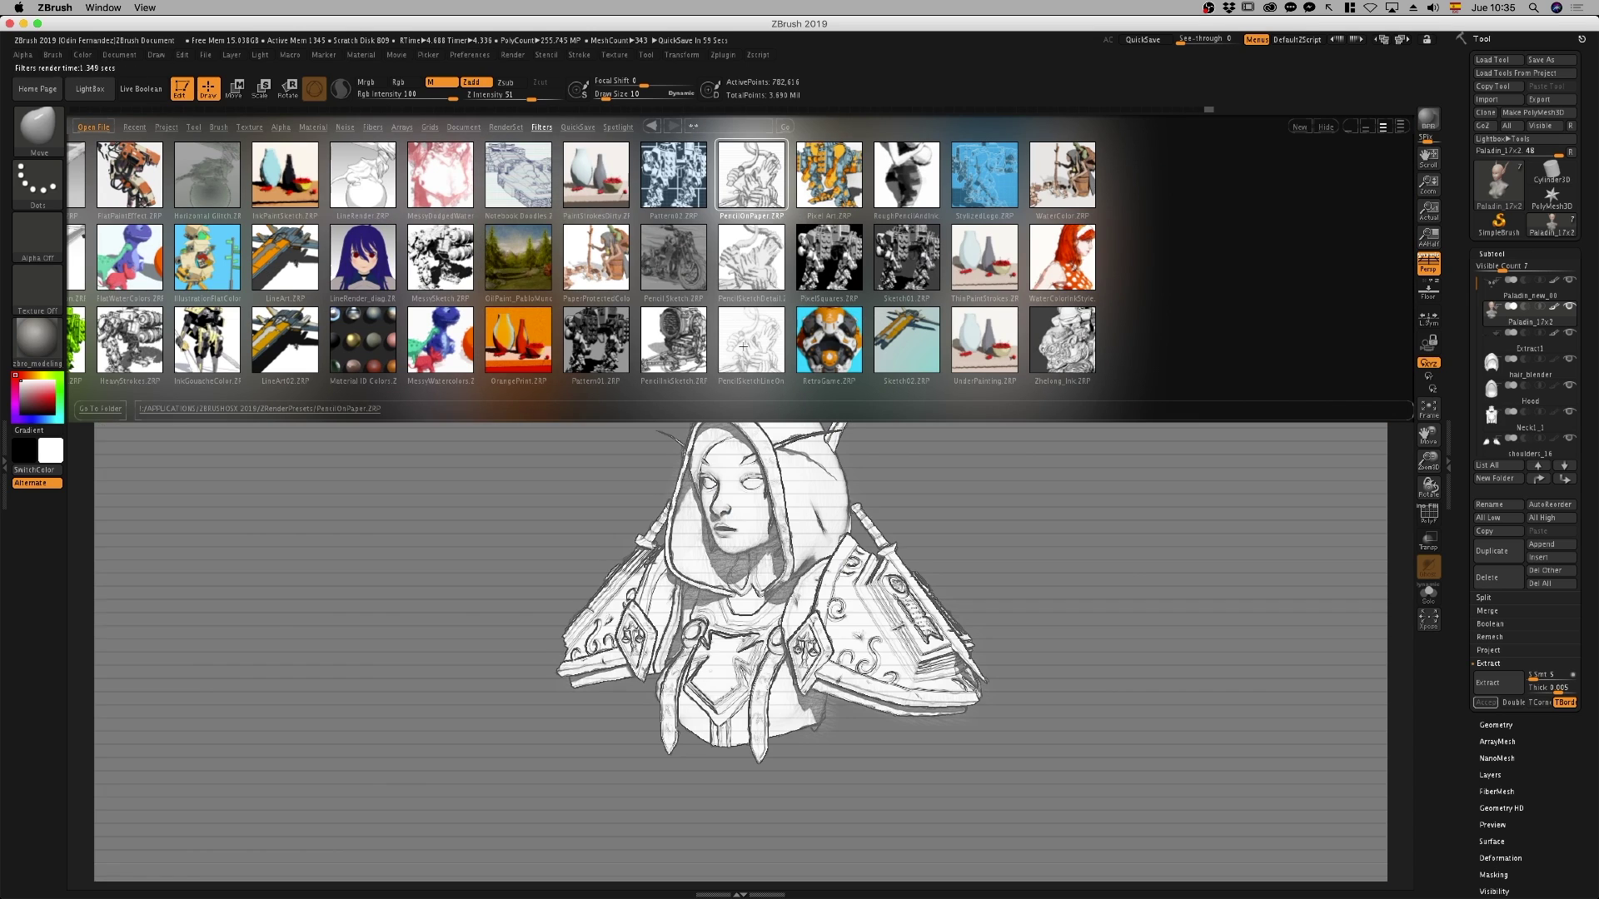
pyautogui.doubleClick(743, 346)
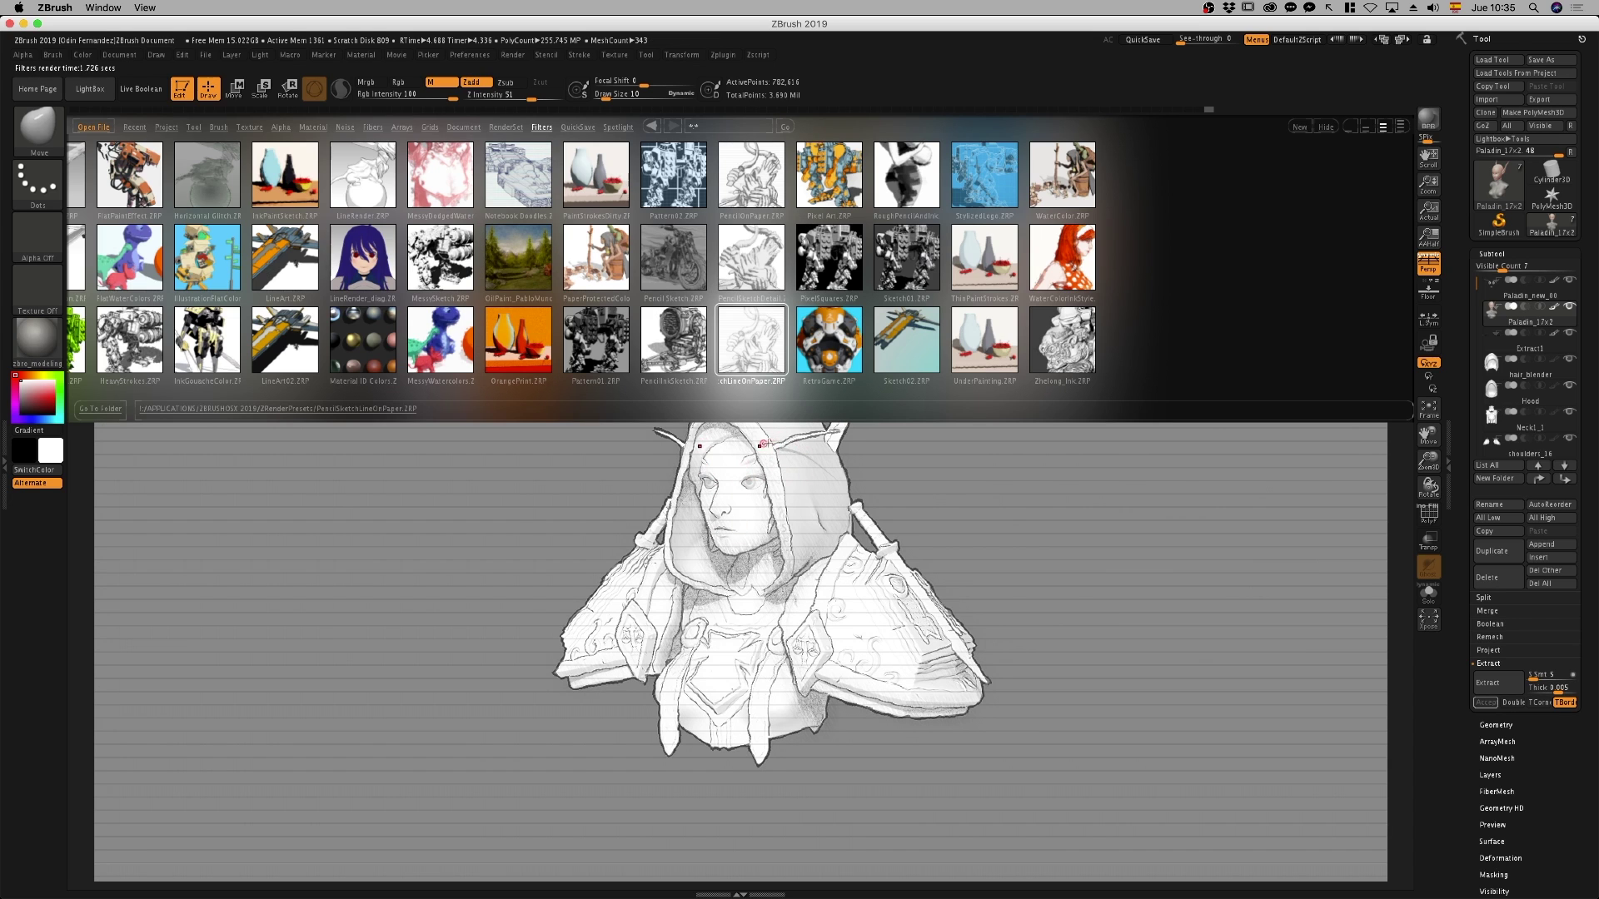
pyautogui.press(',')
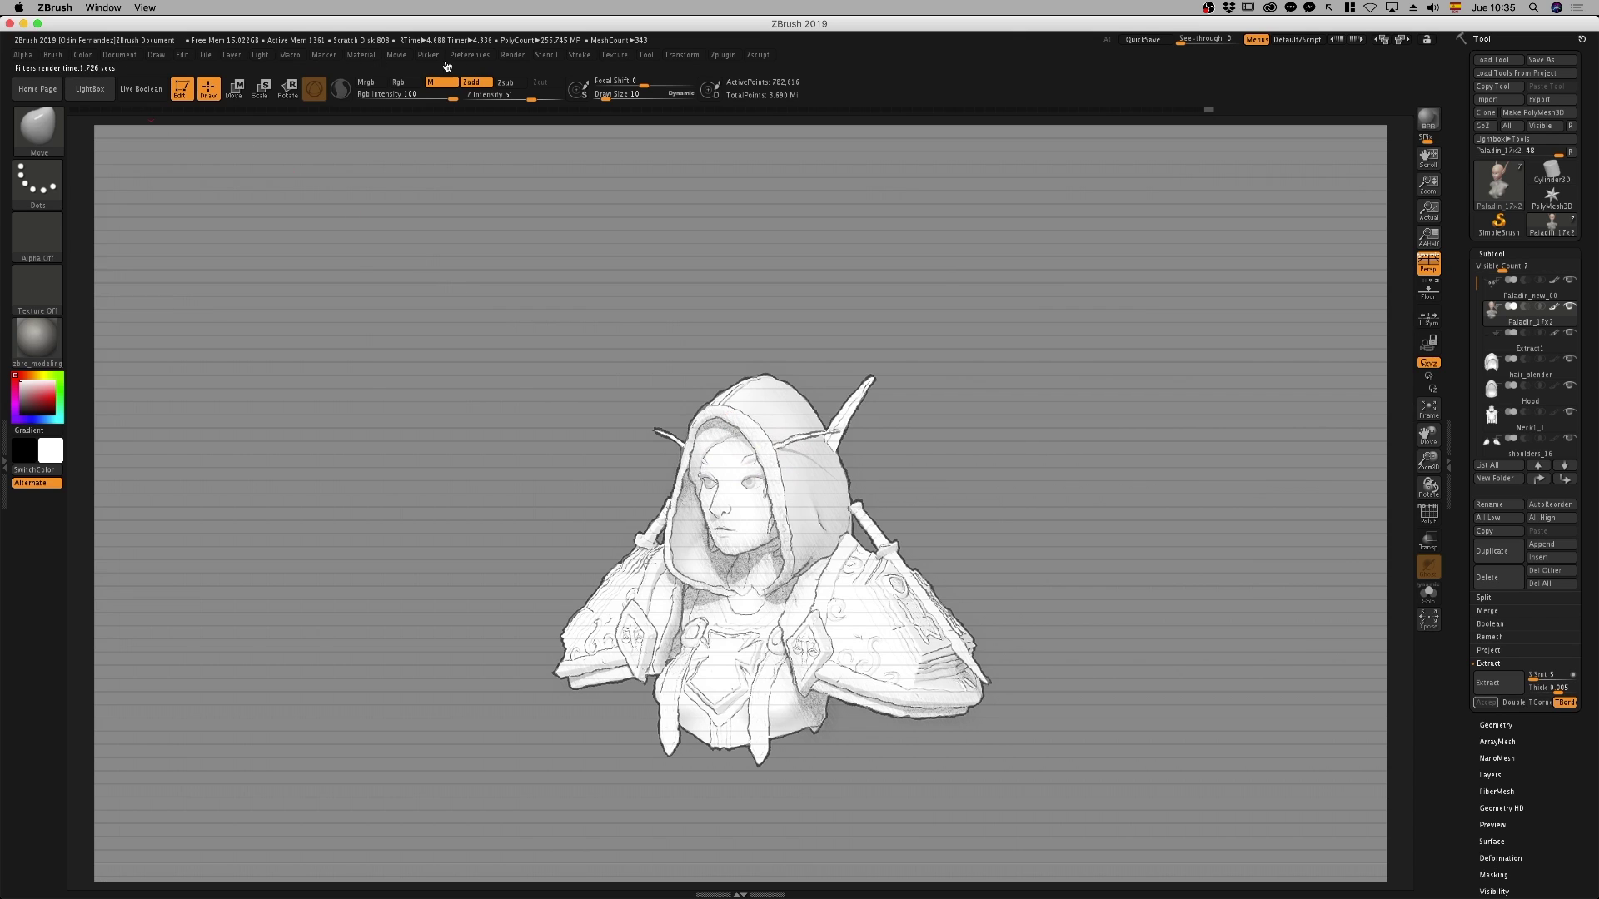
# Expand the Render palette's BPR Filters and dock it beside the canvas
pyautogui.click(512, 55)
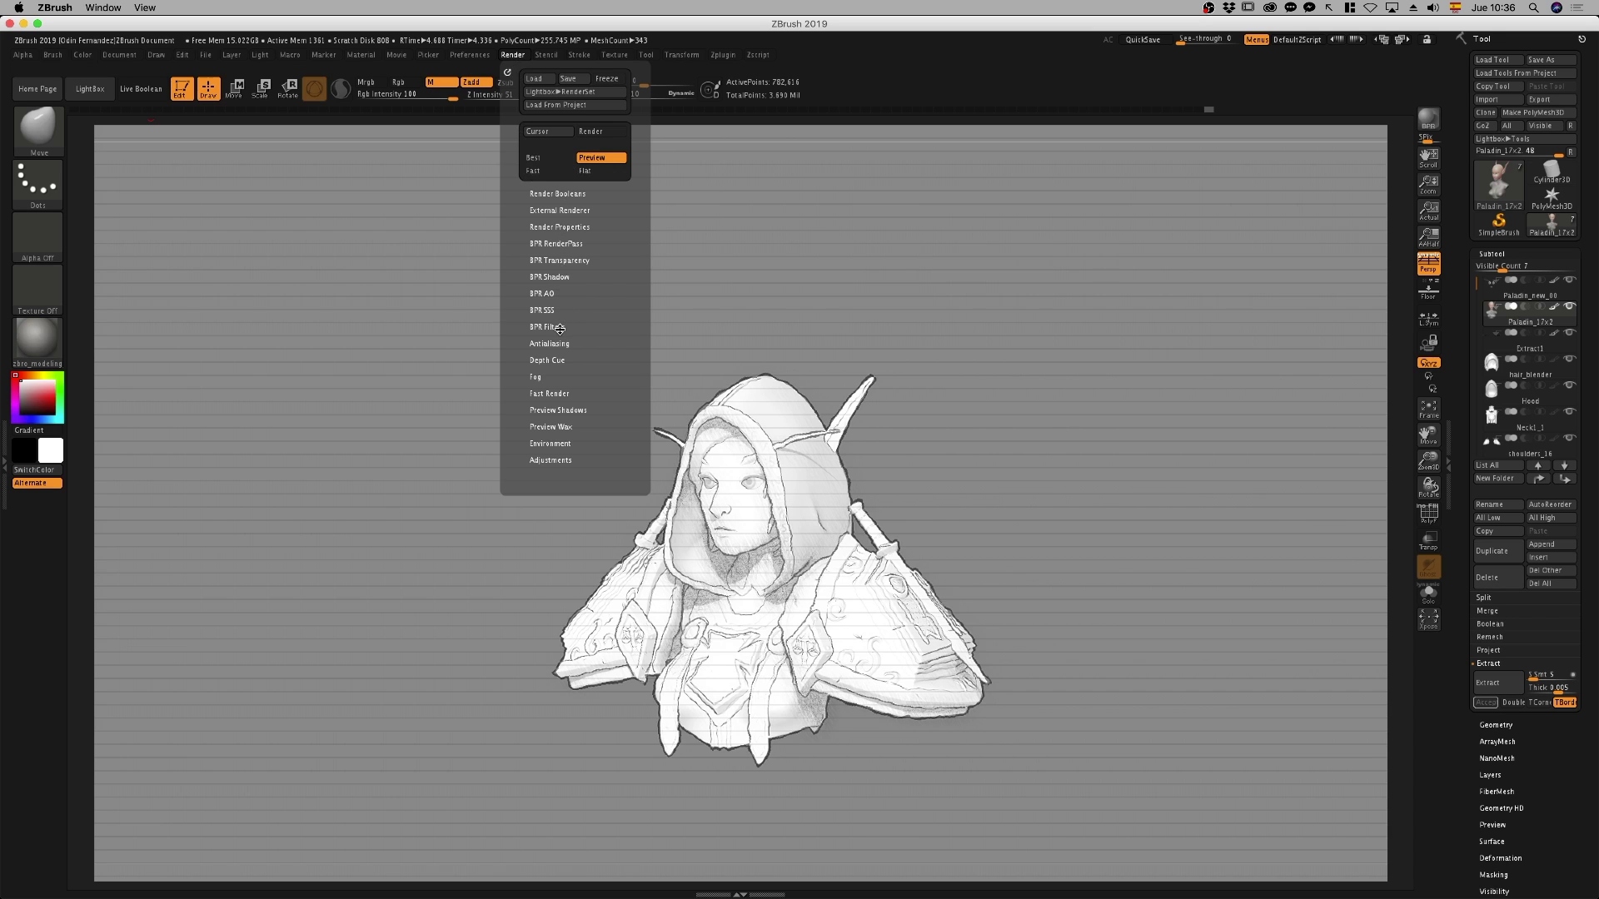
pyautogui.click(559, 330)
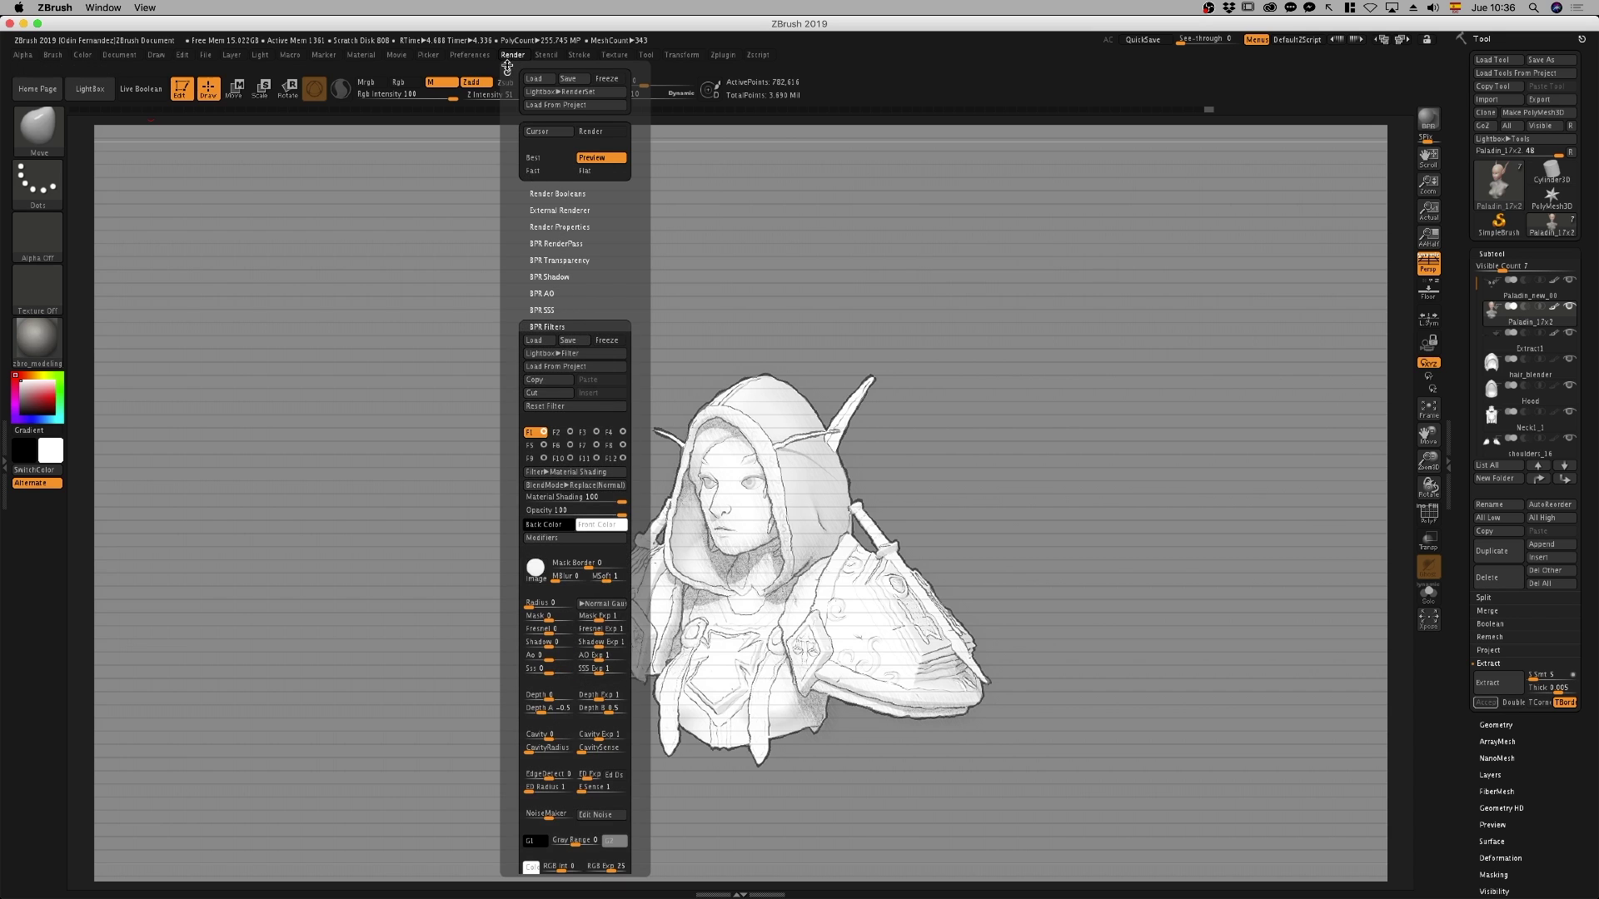
pyautogui.click(507, 72)
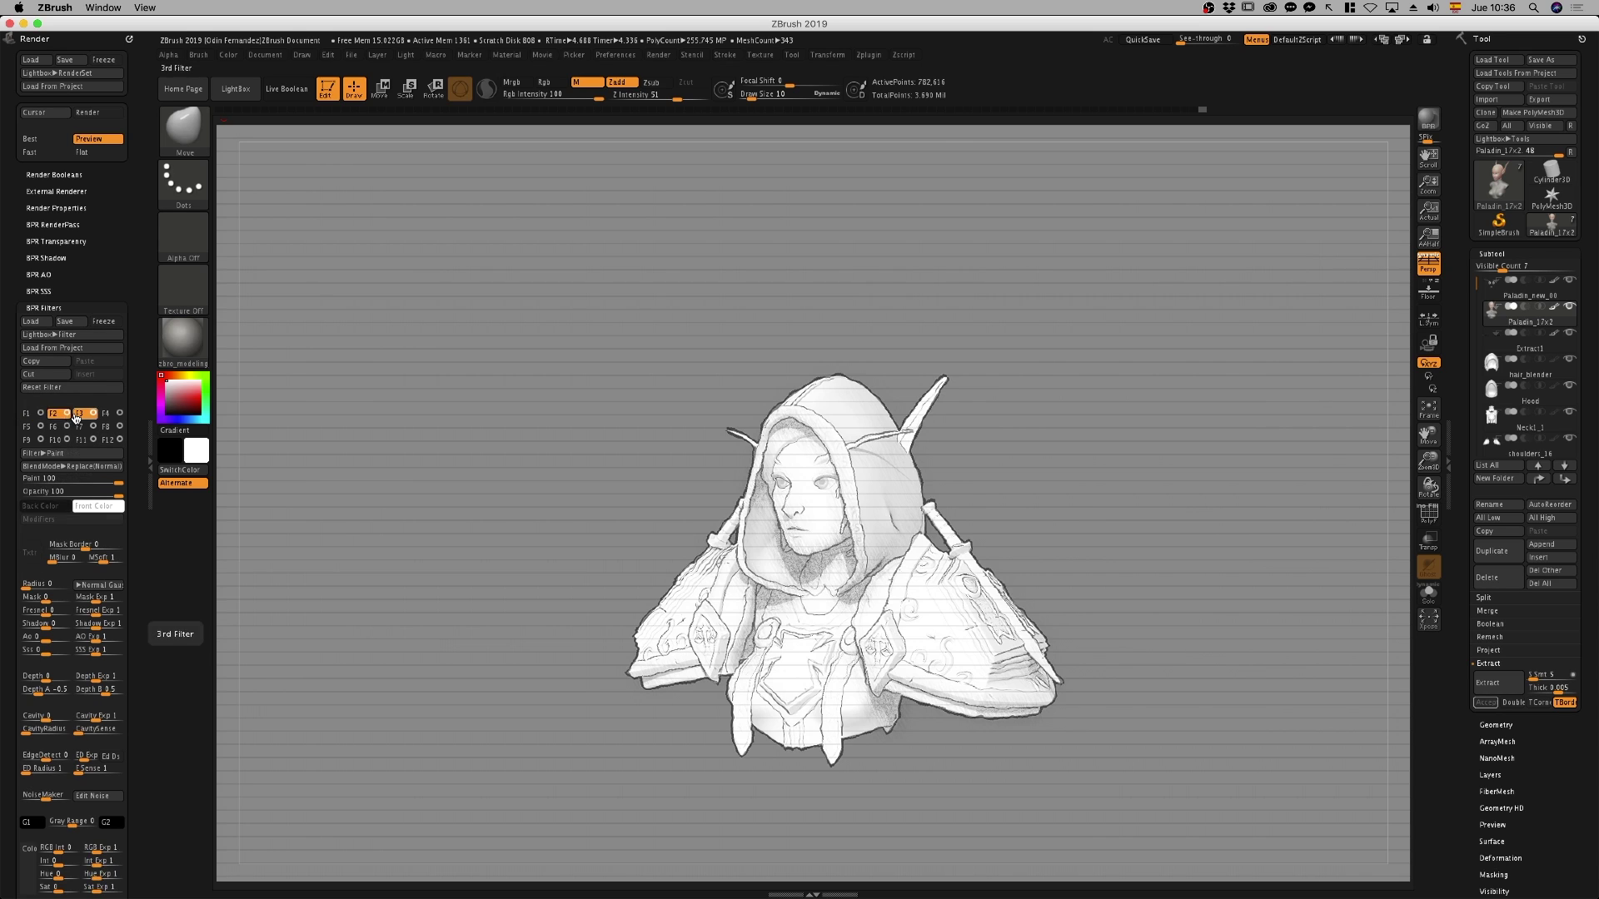
# Toggle the F1 filter off and back on, then open LightBox render presets
pyautogui.click(80, 414)
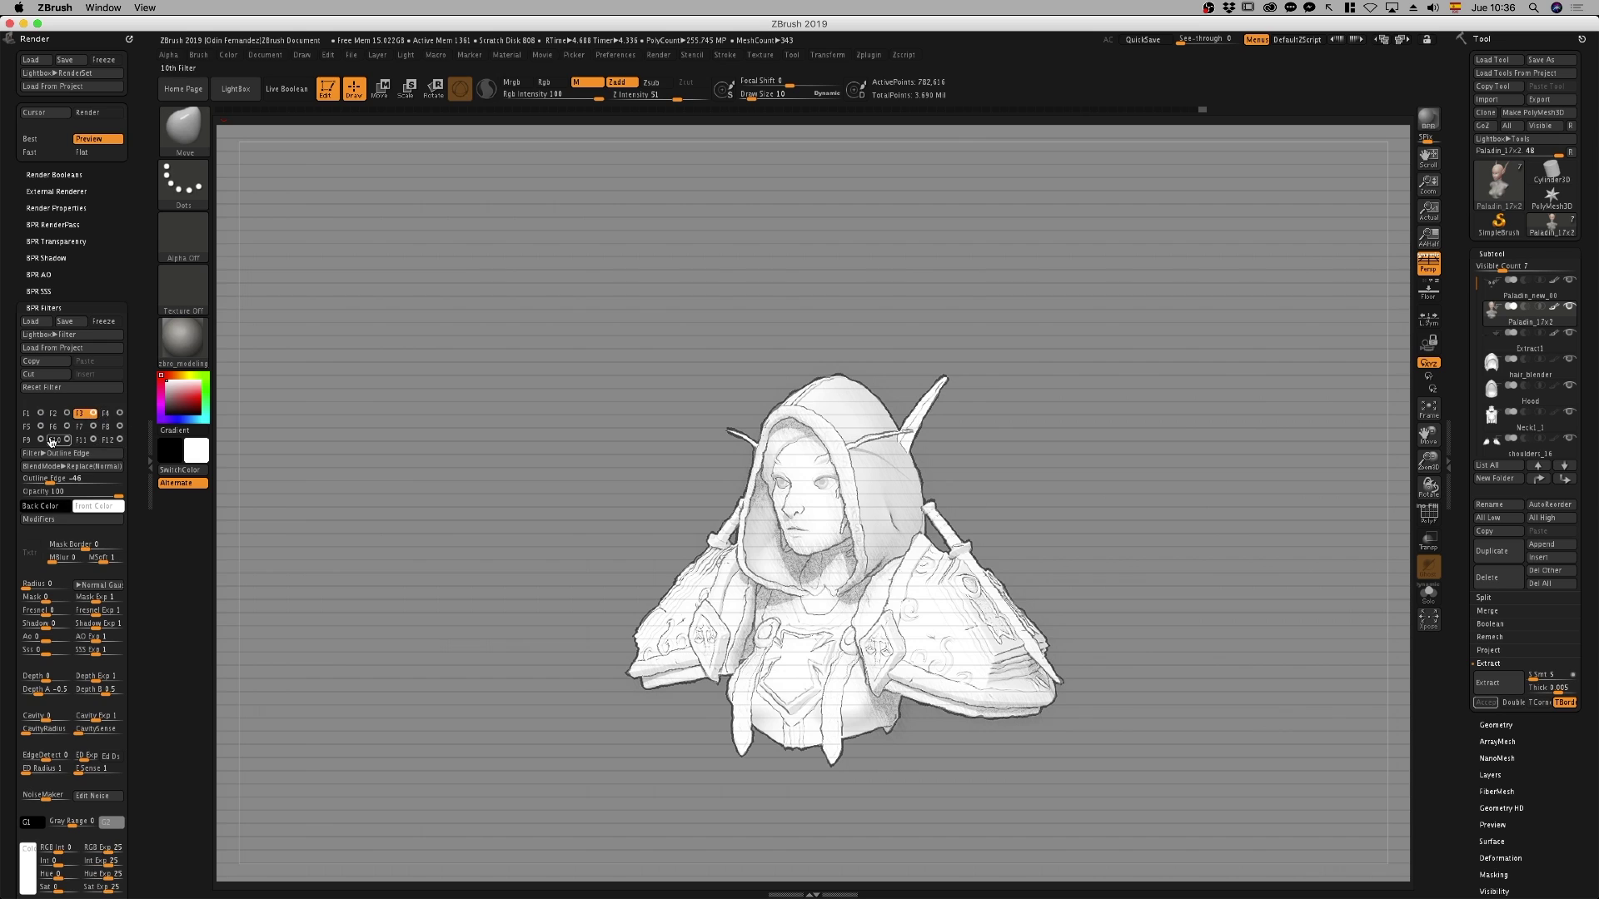
pyautogui.click(32, 416)
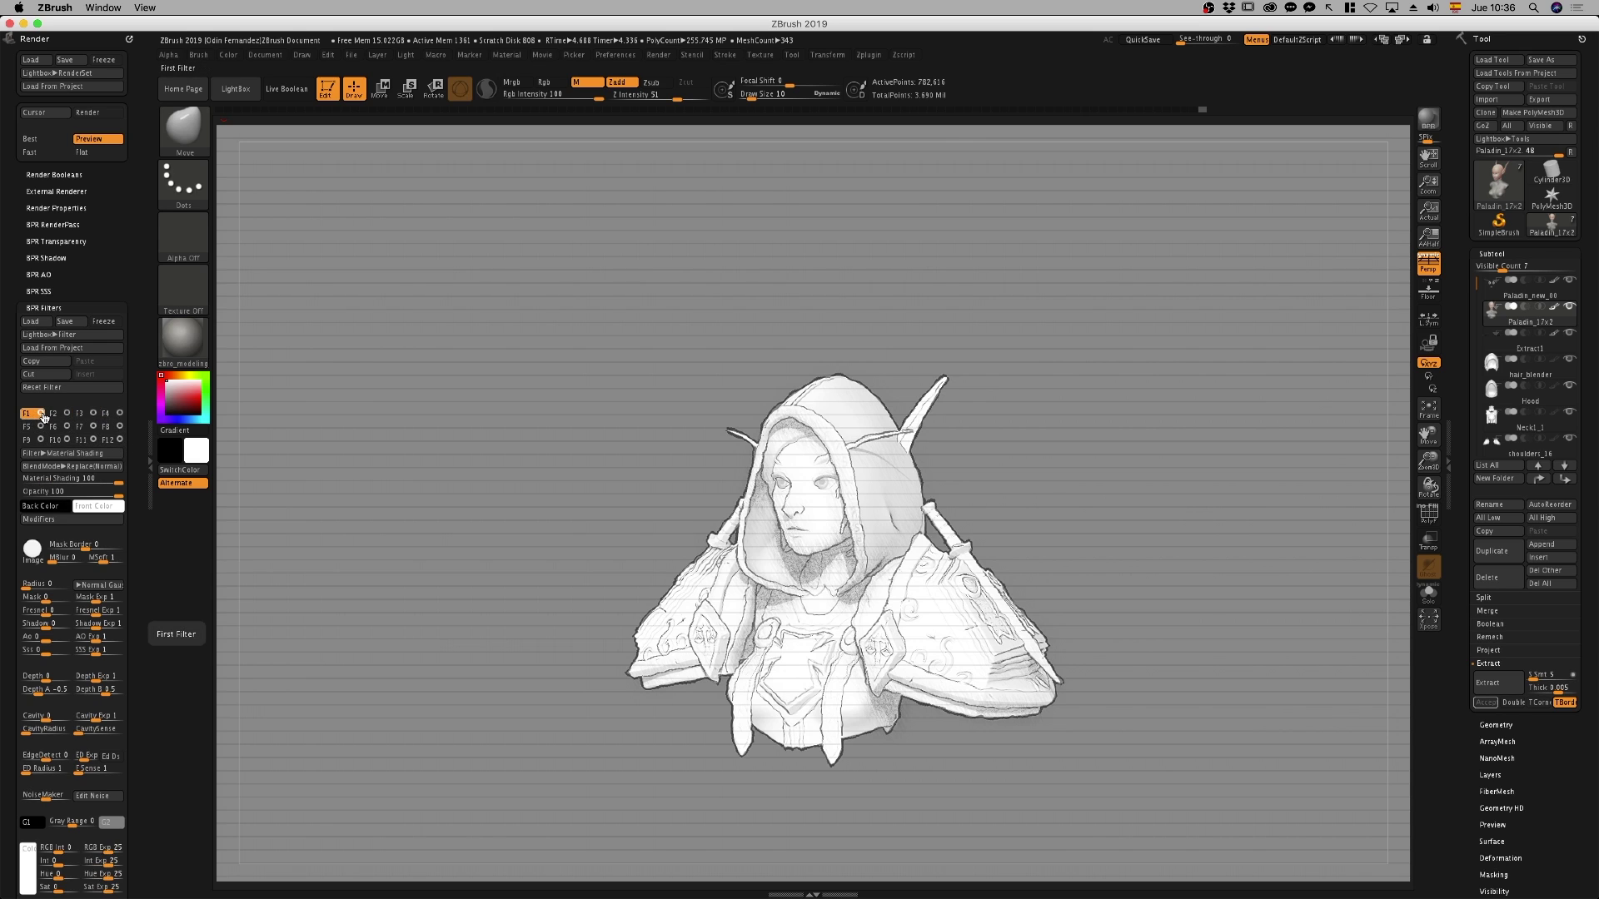
pyautogui.click(41, 414)
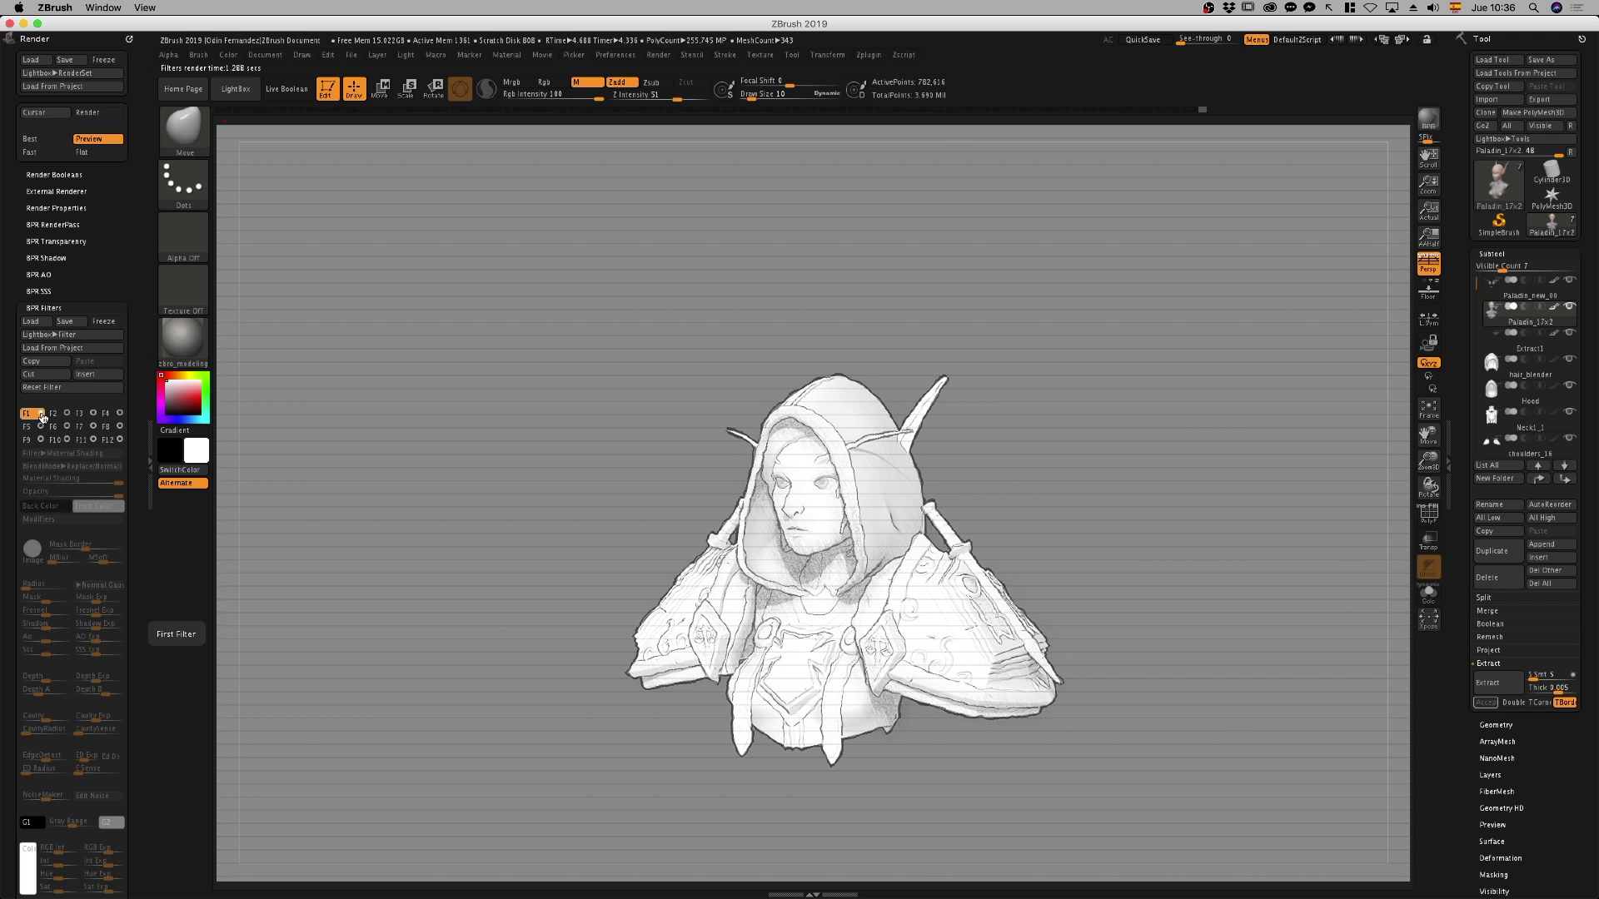
pyautogui.click(41, 414)
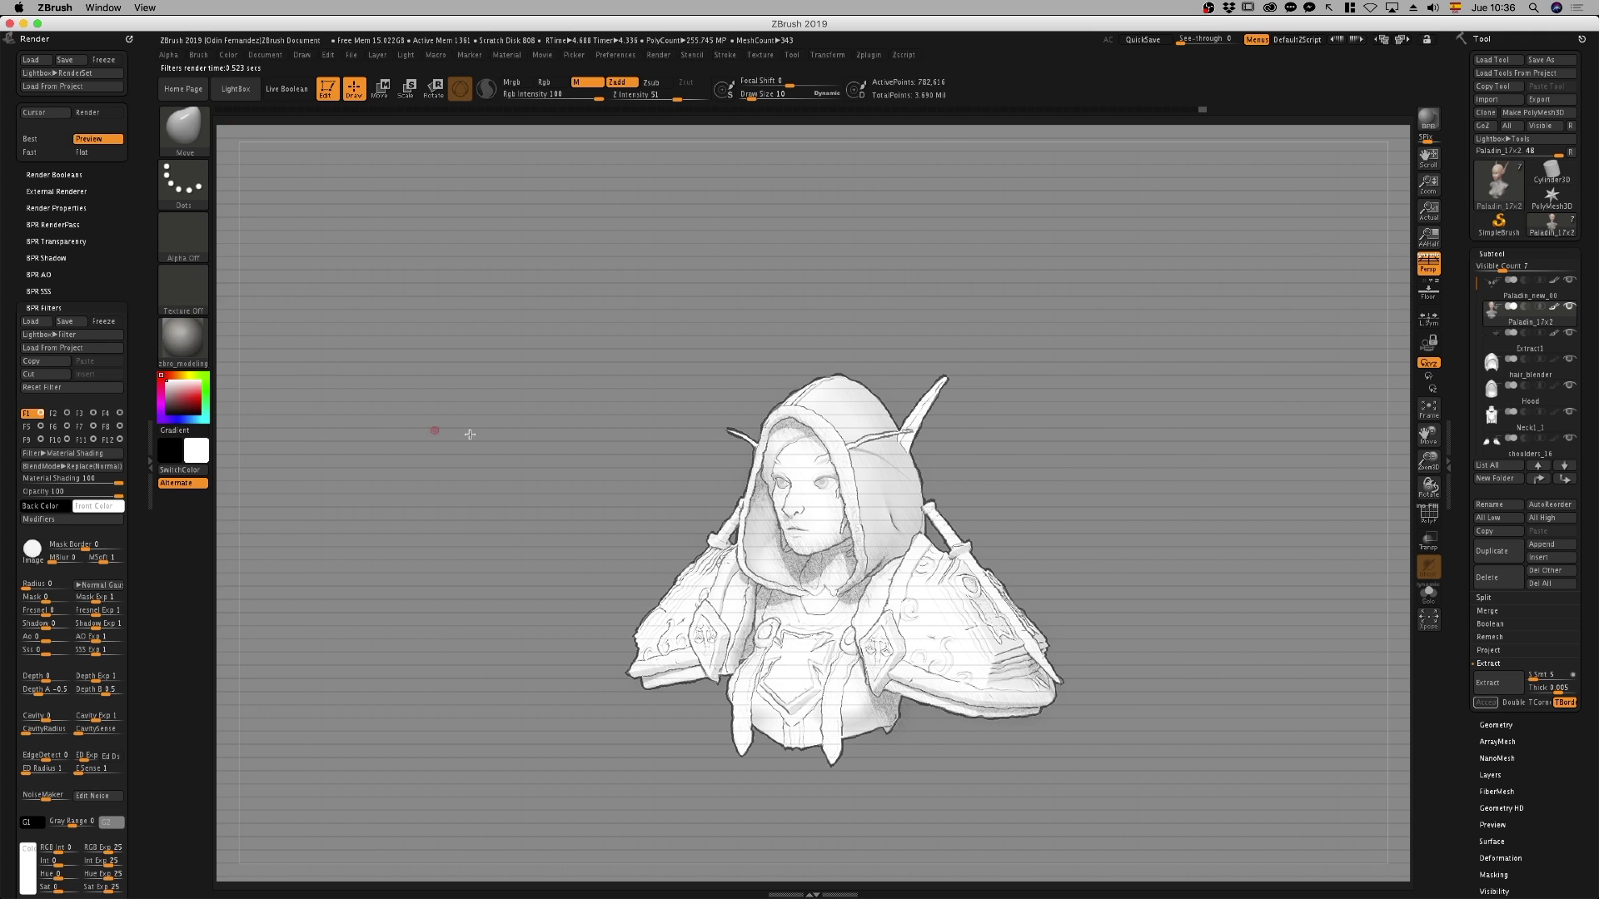
pyautogui.press(',')
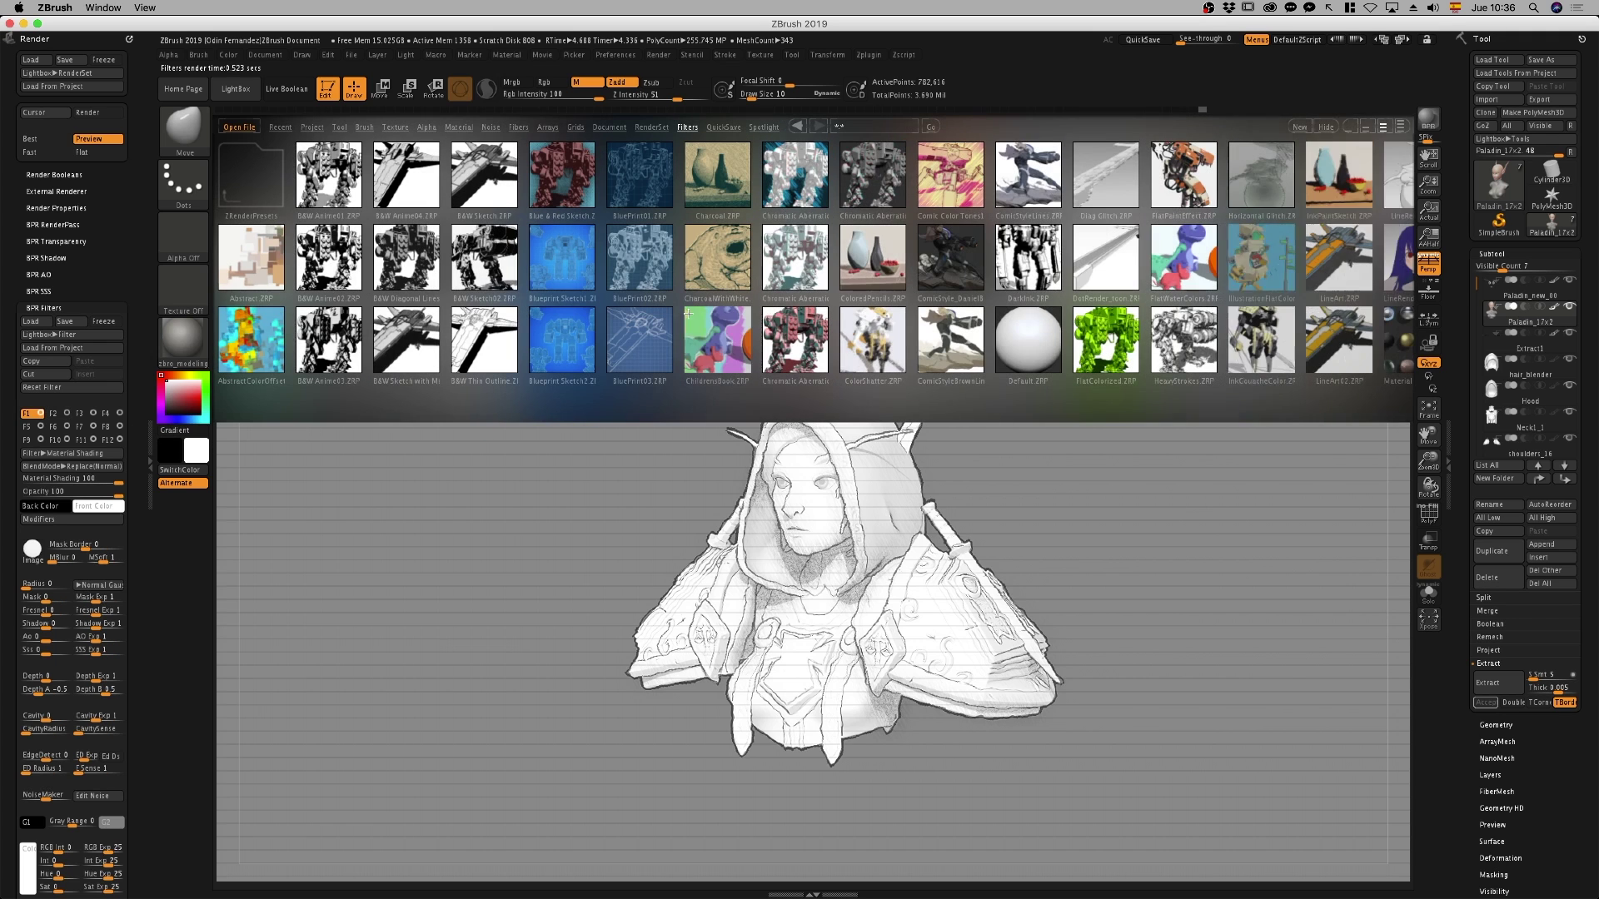
# Load Default.ZRP, then enable filter F1 as Posterize Low at strength -41
pyautogui.doubleClick(1028, 353)
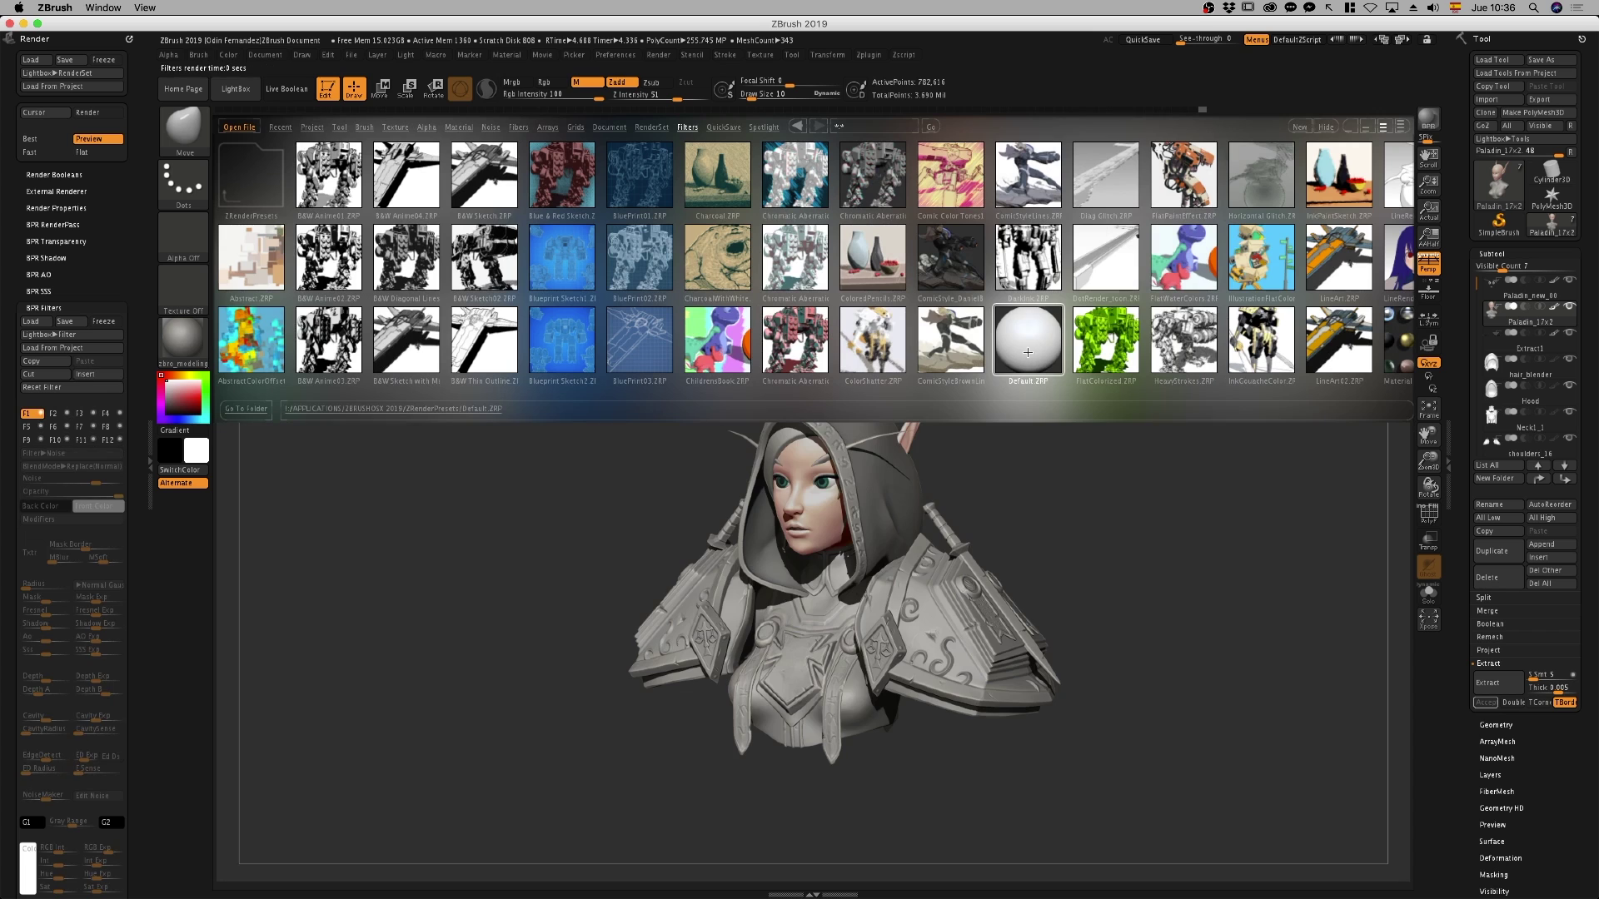
pyautogui.press(',')
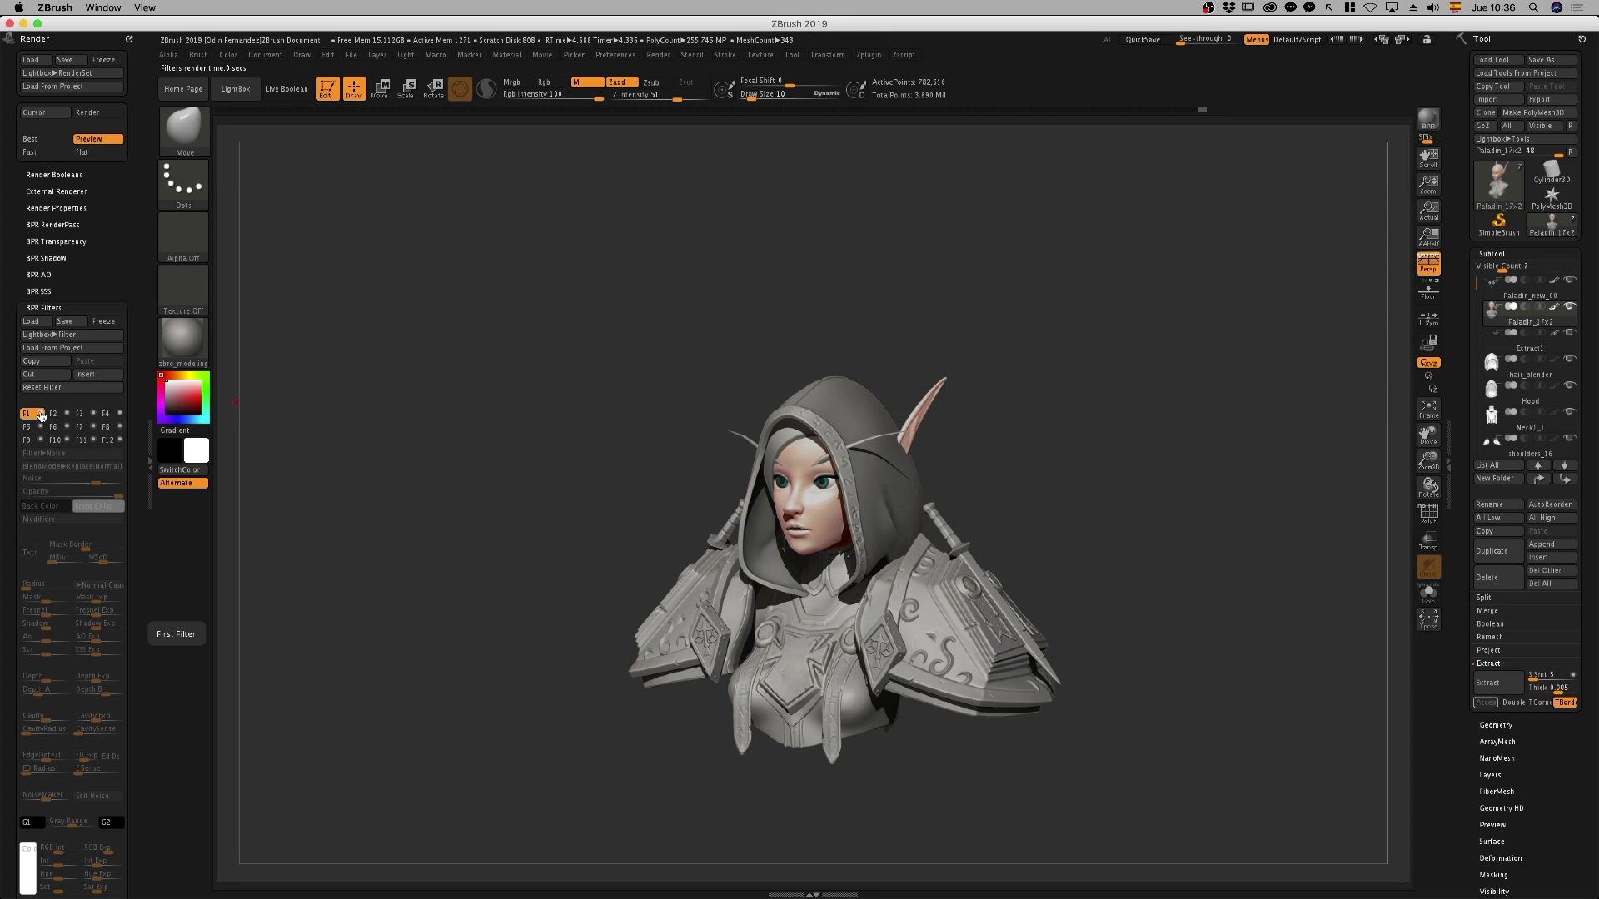
pyautogui.click(43, 414)
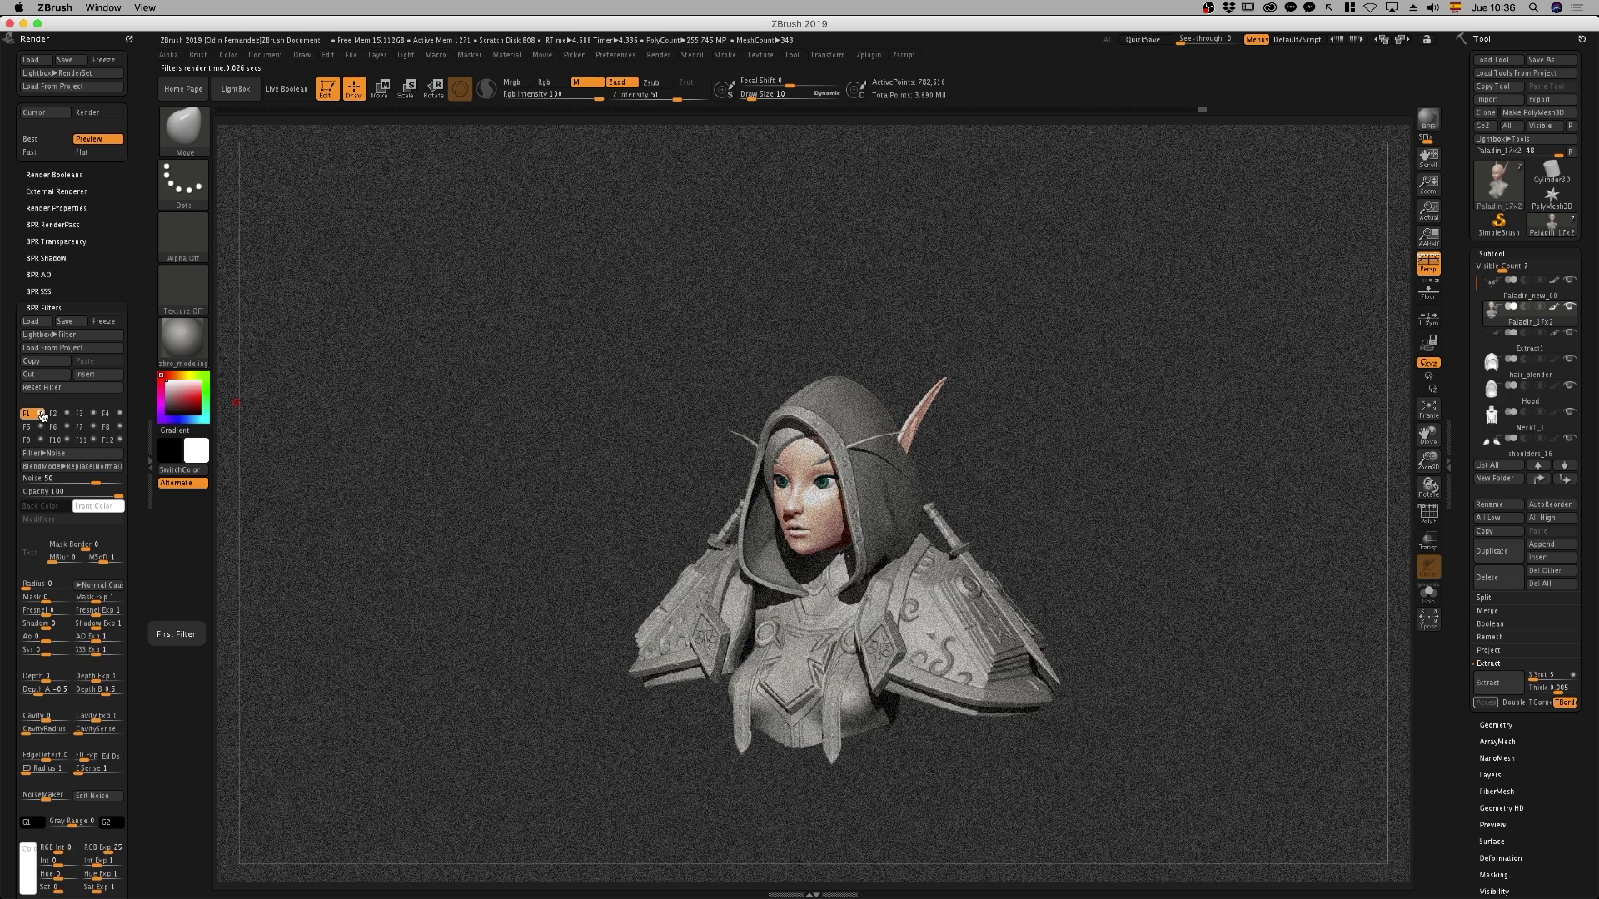
pyautogui.click(49, 453)
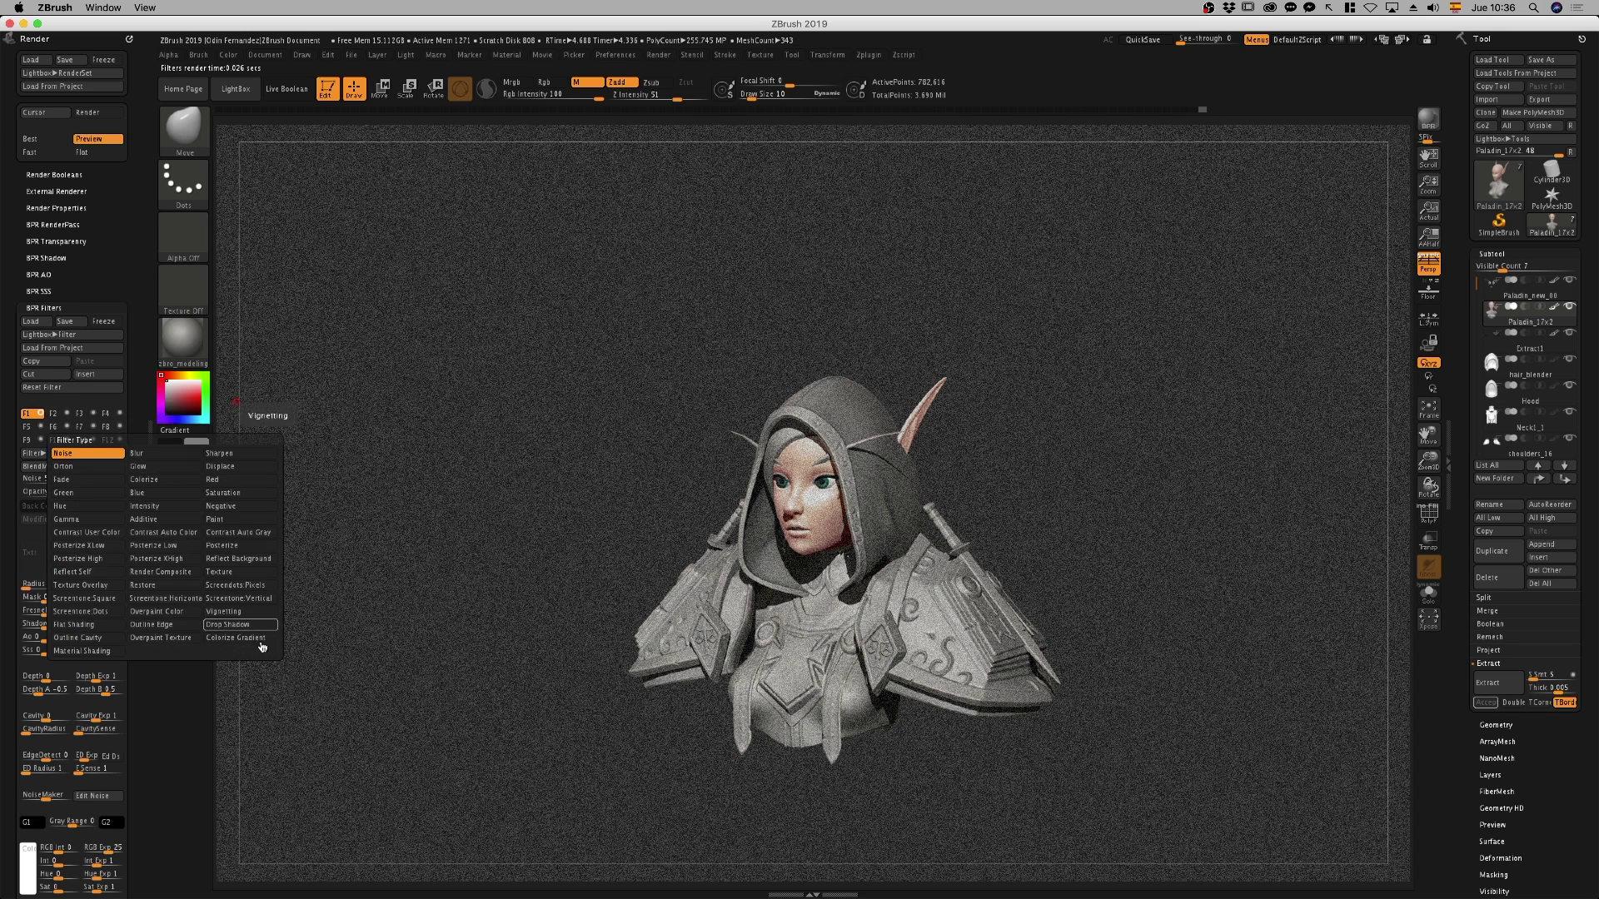
pyautogui.click(179, 548)
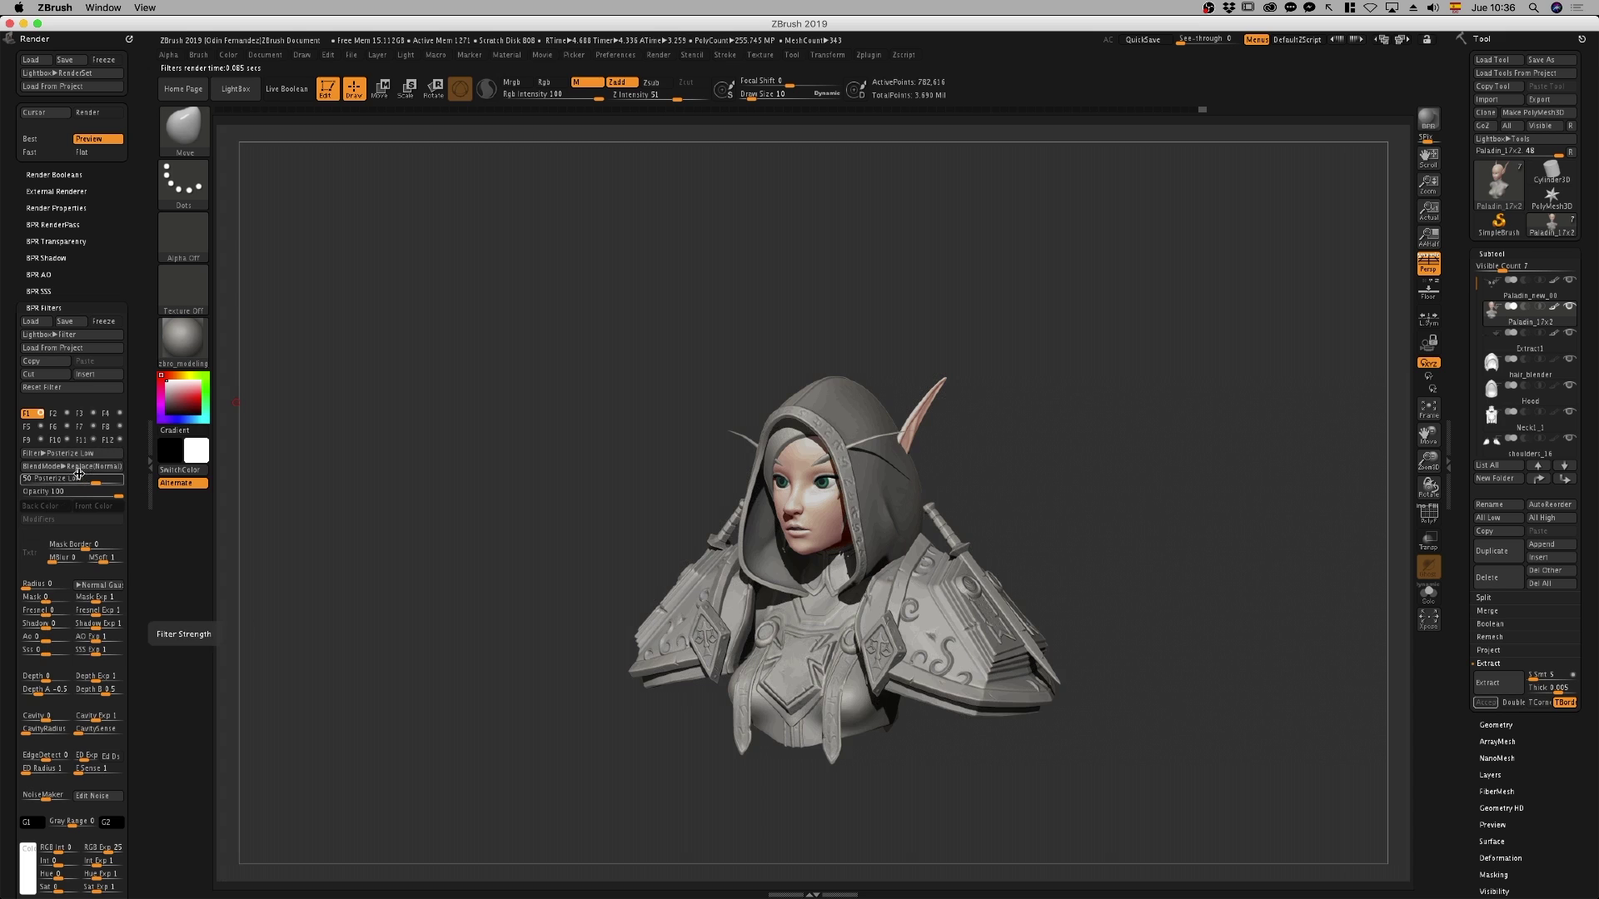
pyautogui.moveTo(77, 477); pyautogui.dragTo(52, 479)
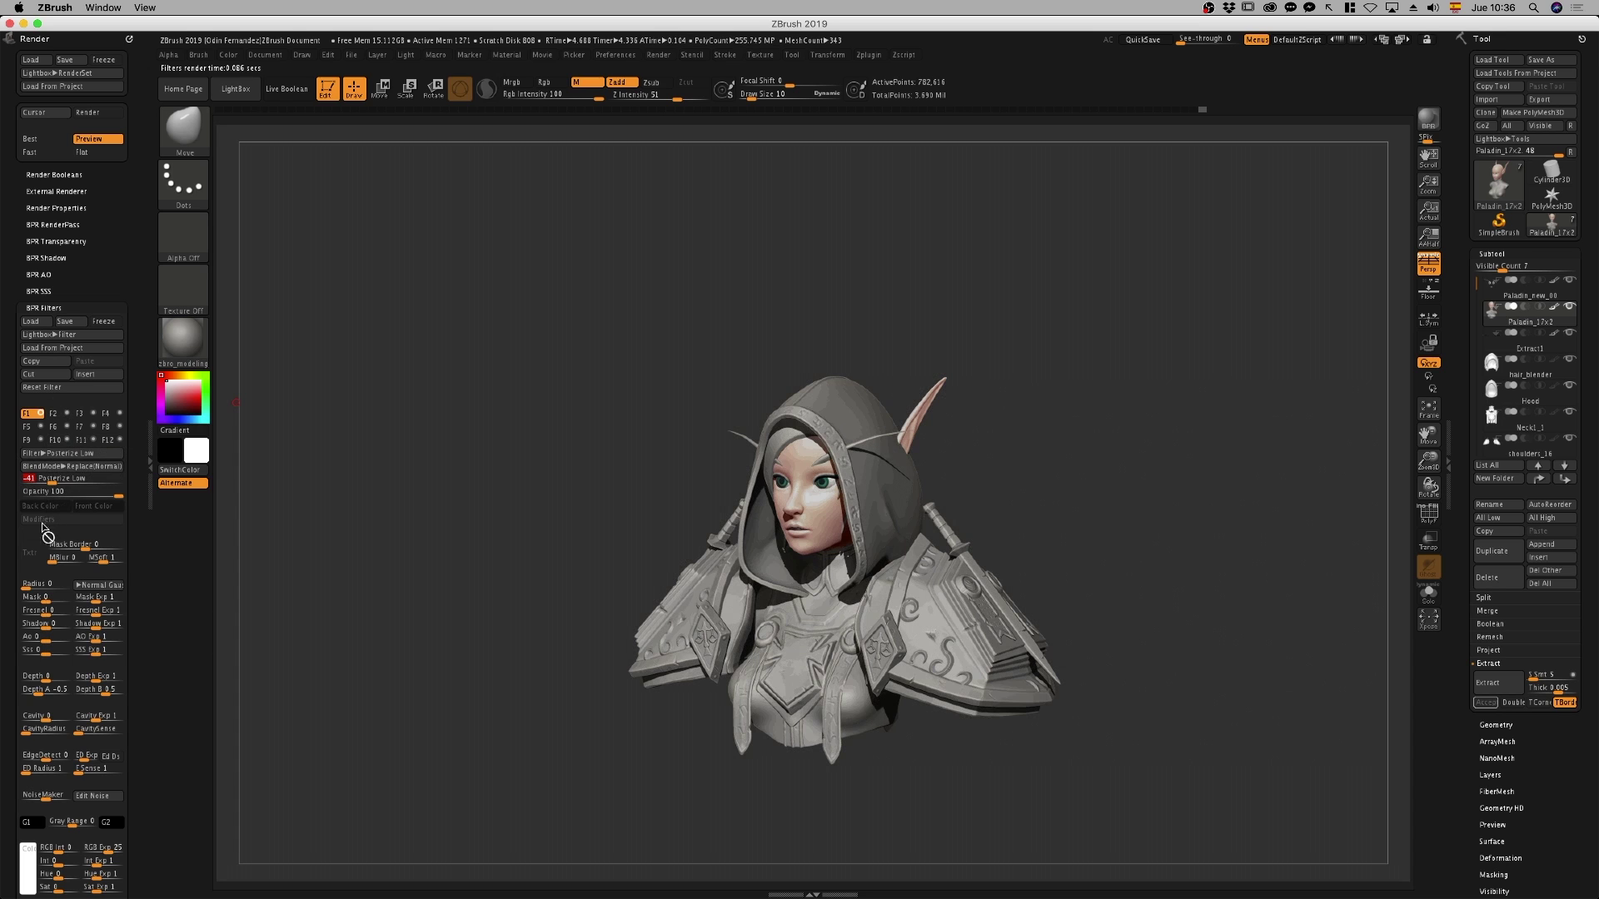
pyautogui.moveTo(26, 531); pyautogui.dragTo(26, 466)
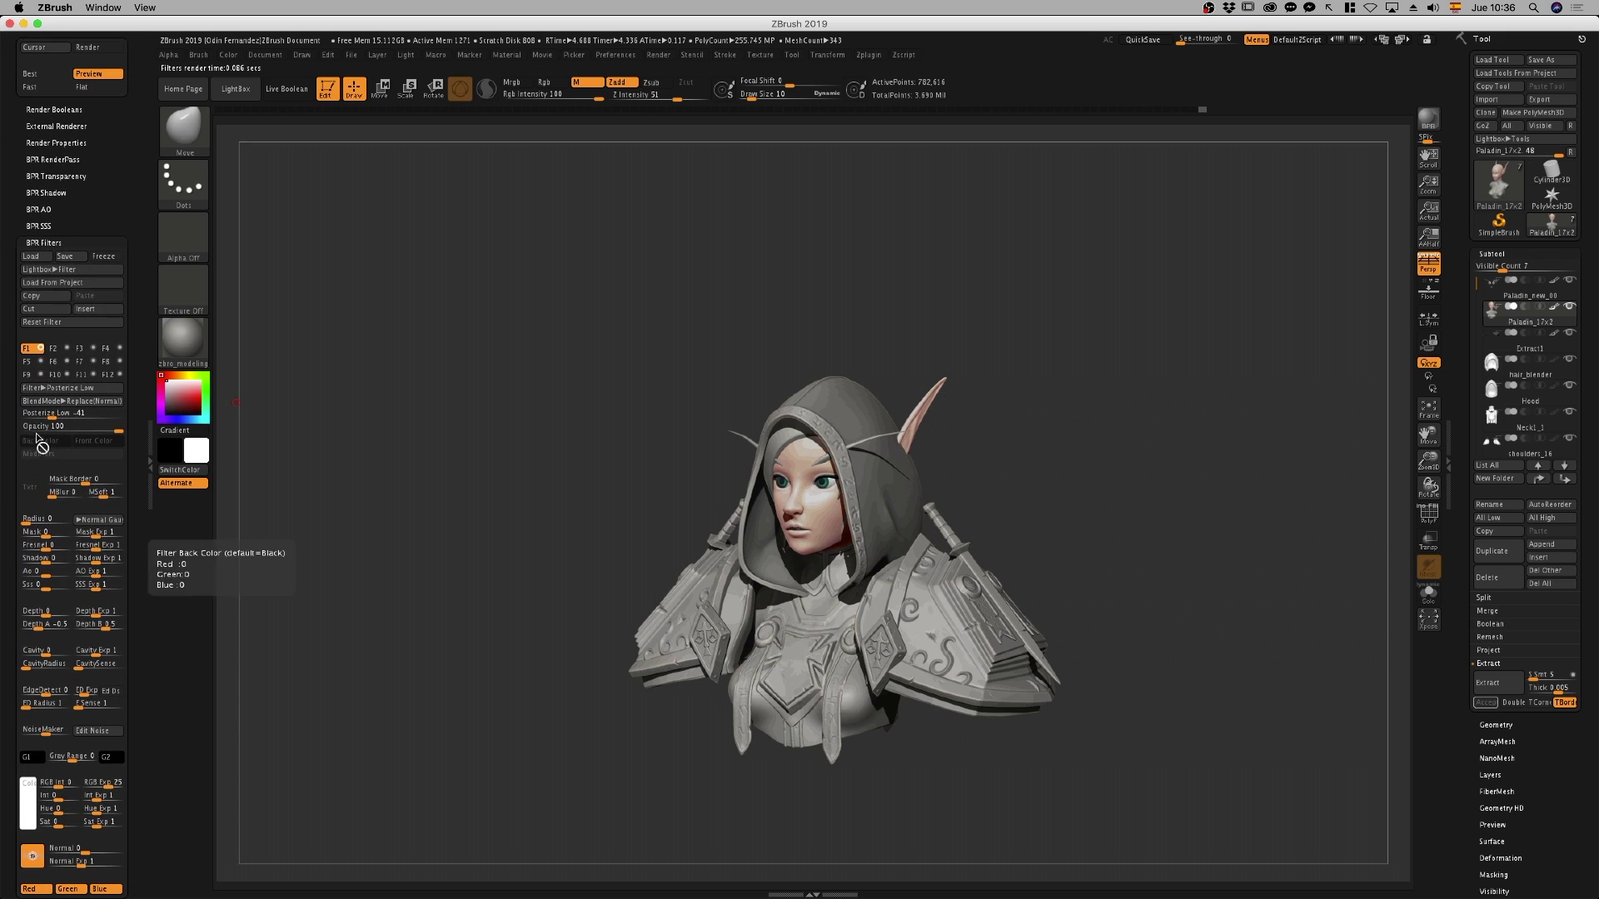
# Set the Posterize Low filter to 0 with opacity 46
pyautogui.click(52, 413)
pyautogui.write('0')
pyautogui.press('Return')
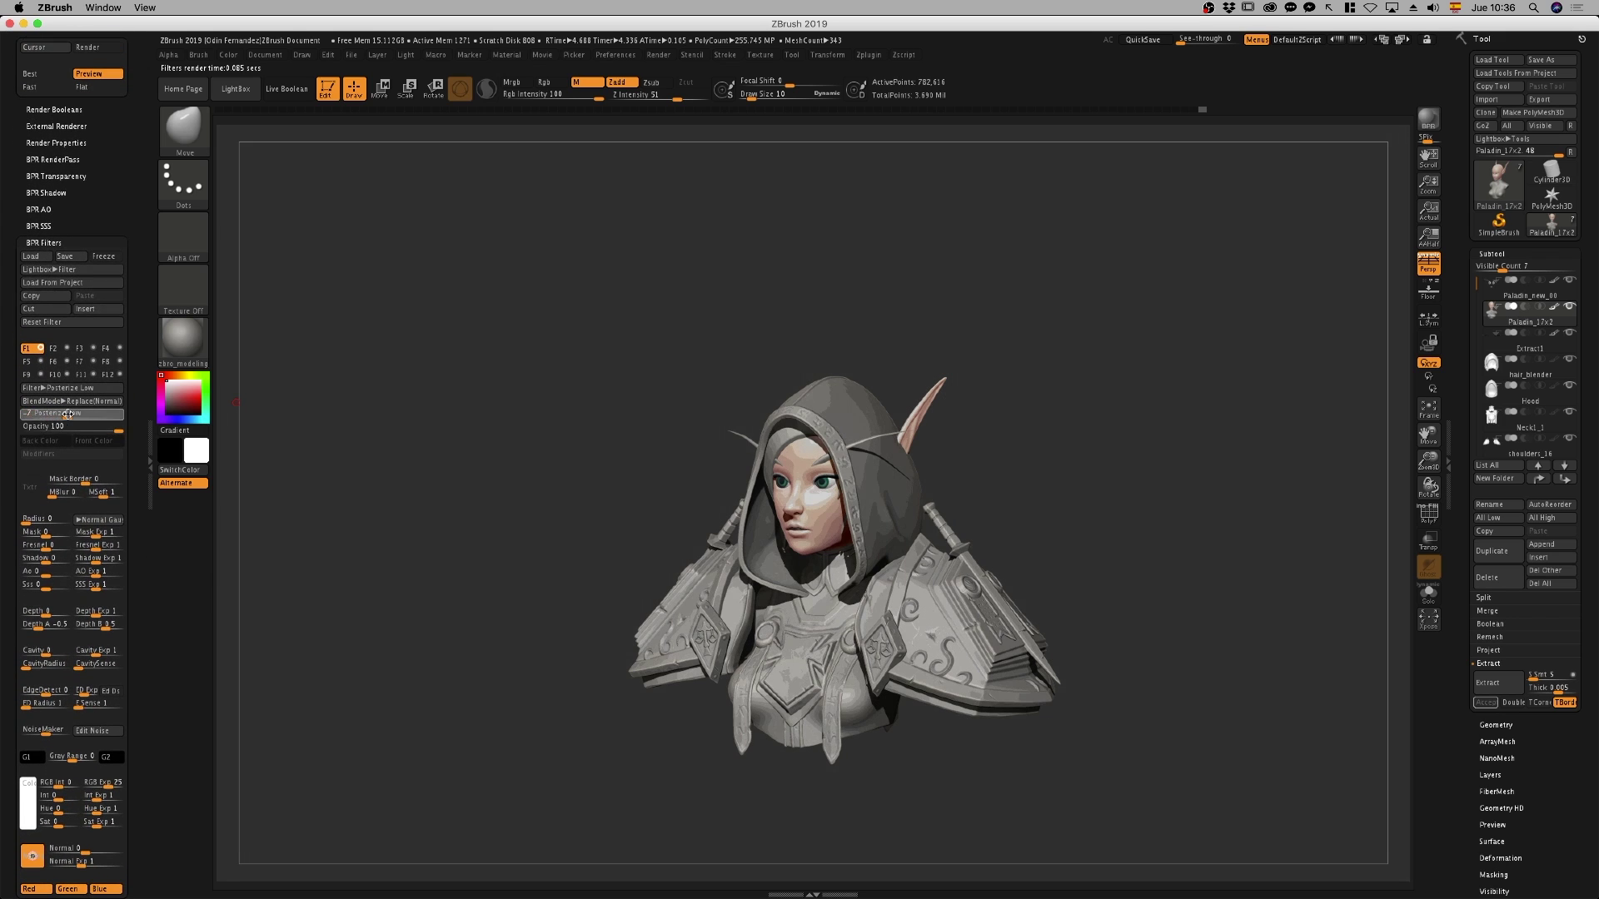
pyautogui.moveTo(71, 414); pyautogui.dragTo(63, 416)
pyautogui.click(68, 427)
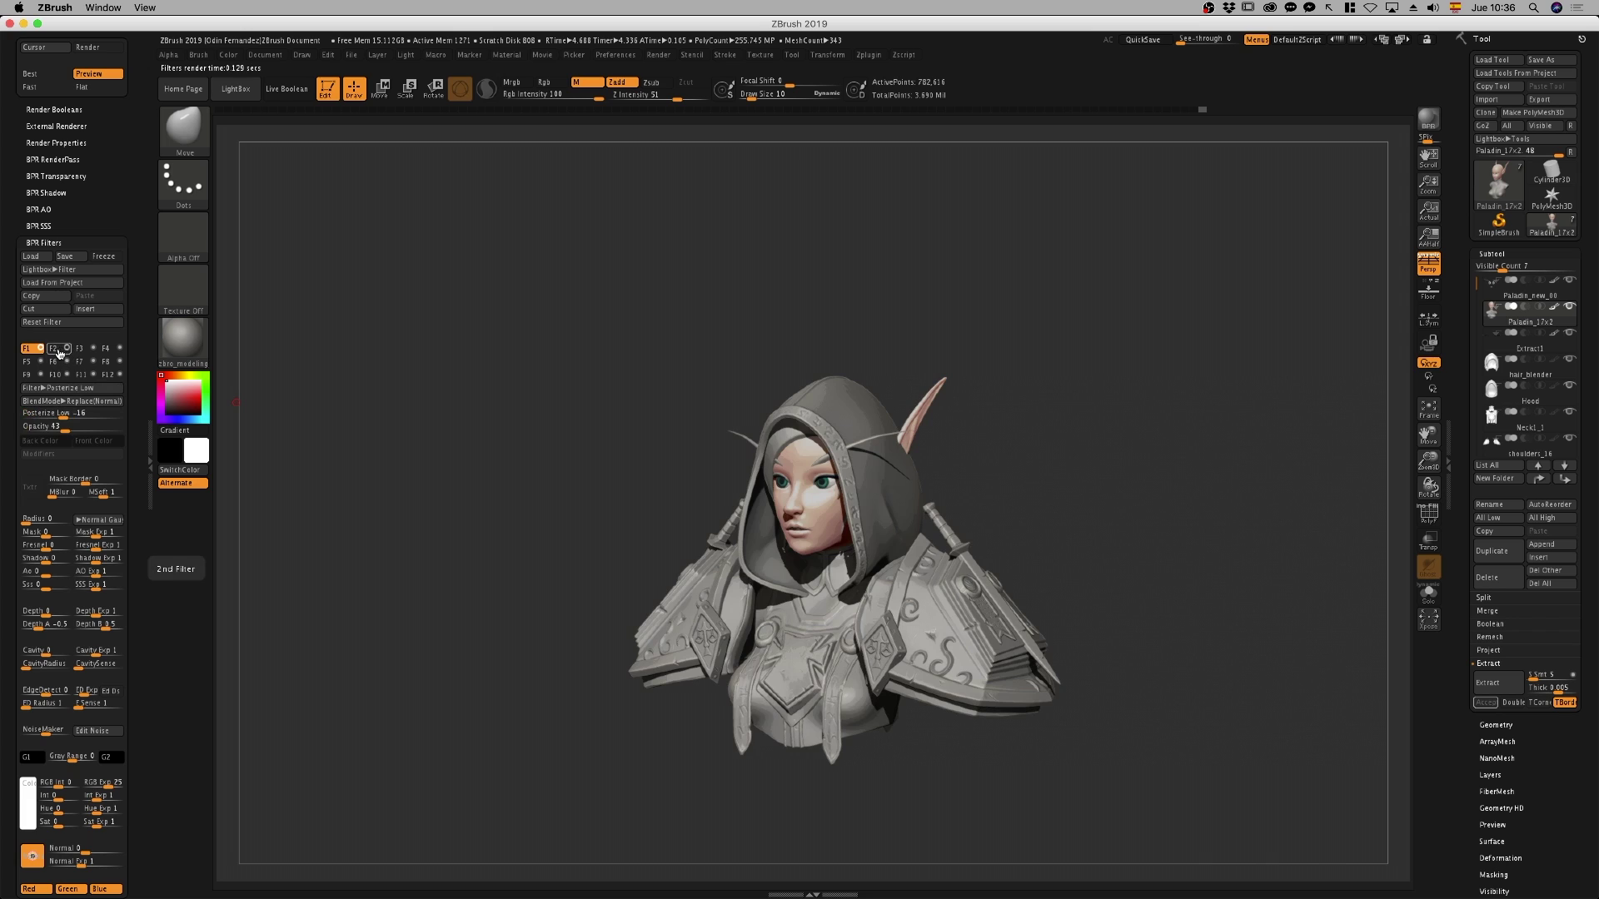
# Make filter slot F2 a Saturation filter and bring up the Filters presets
pyautogui.click(69, 350)
pyautogui.click(64, 392)
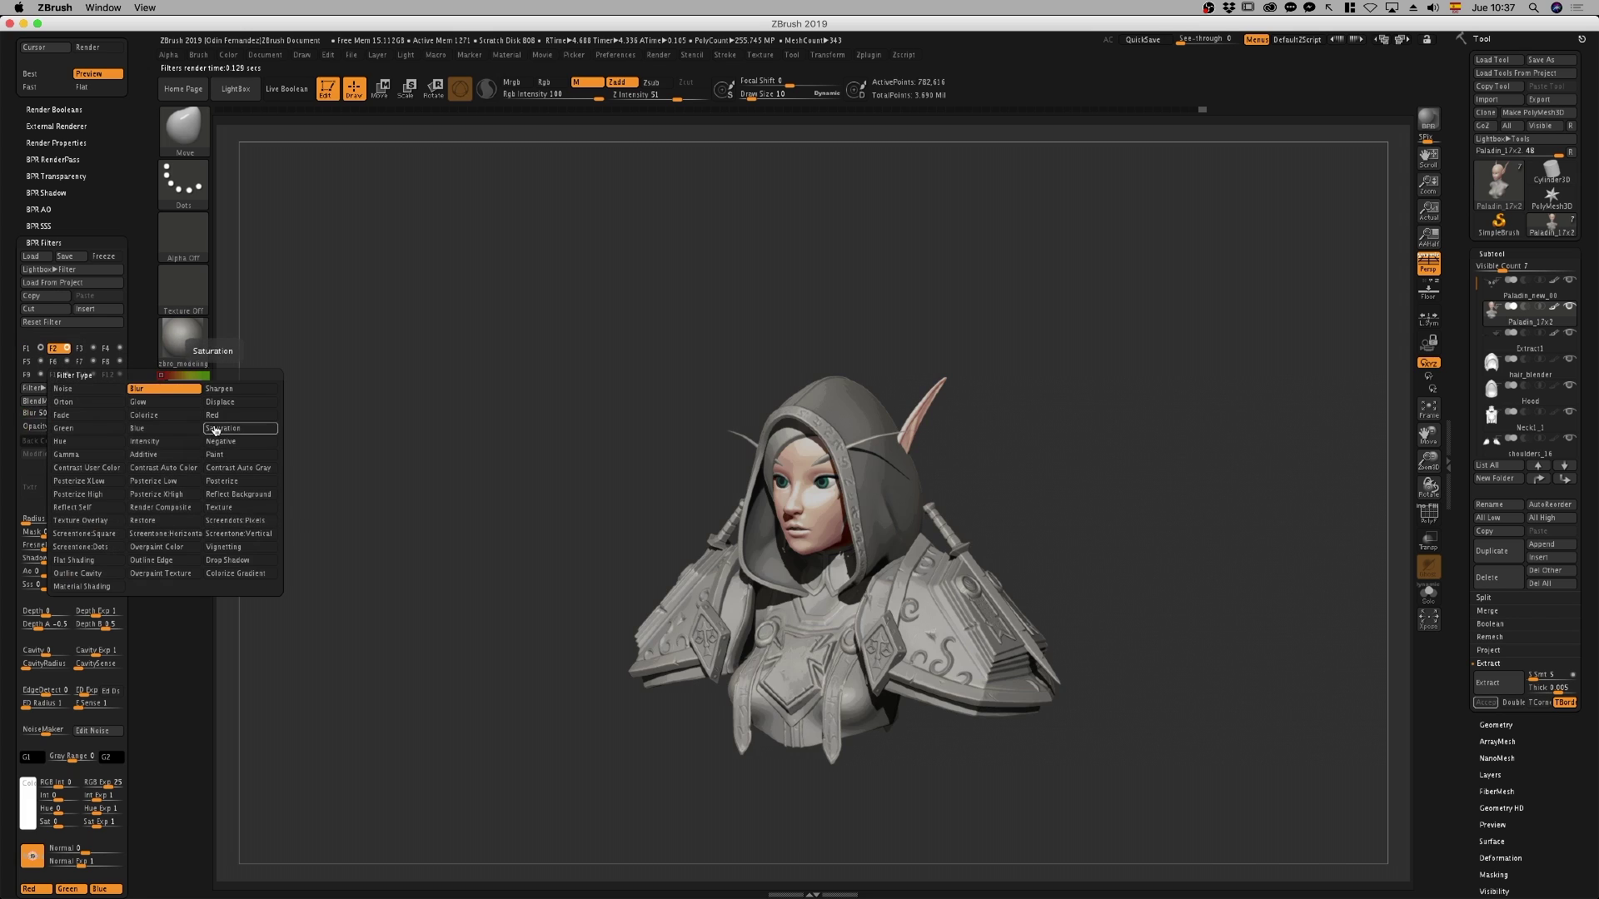
pyautogui.click(219, 429)
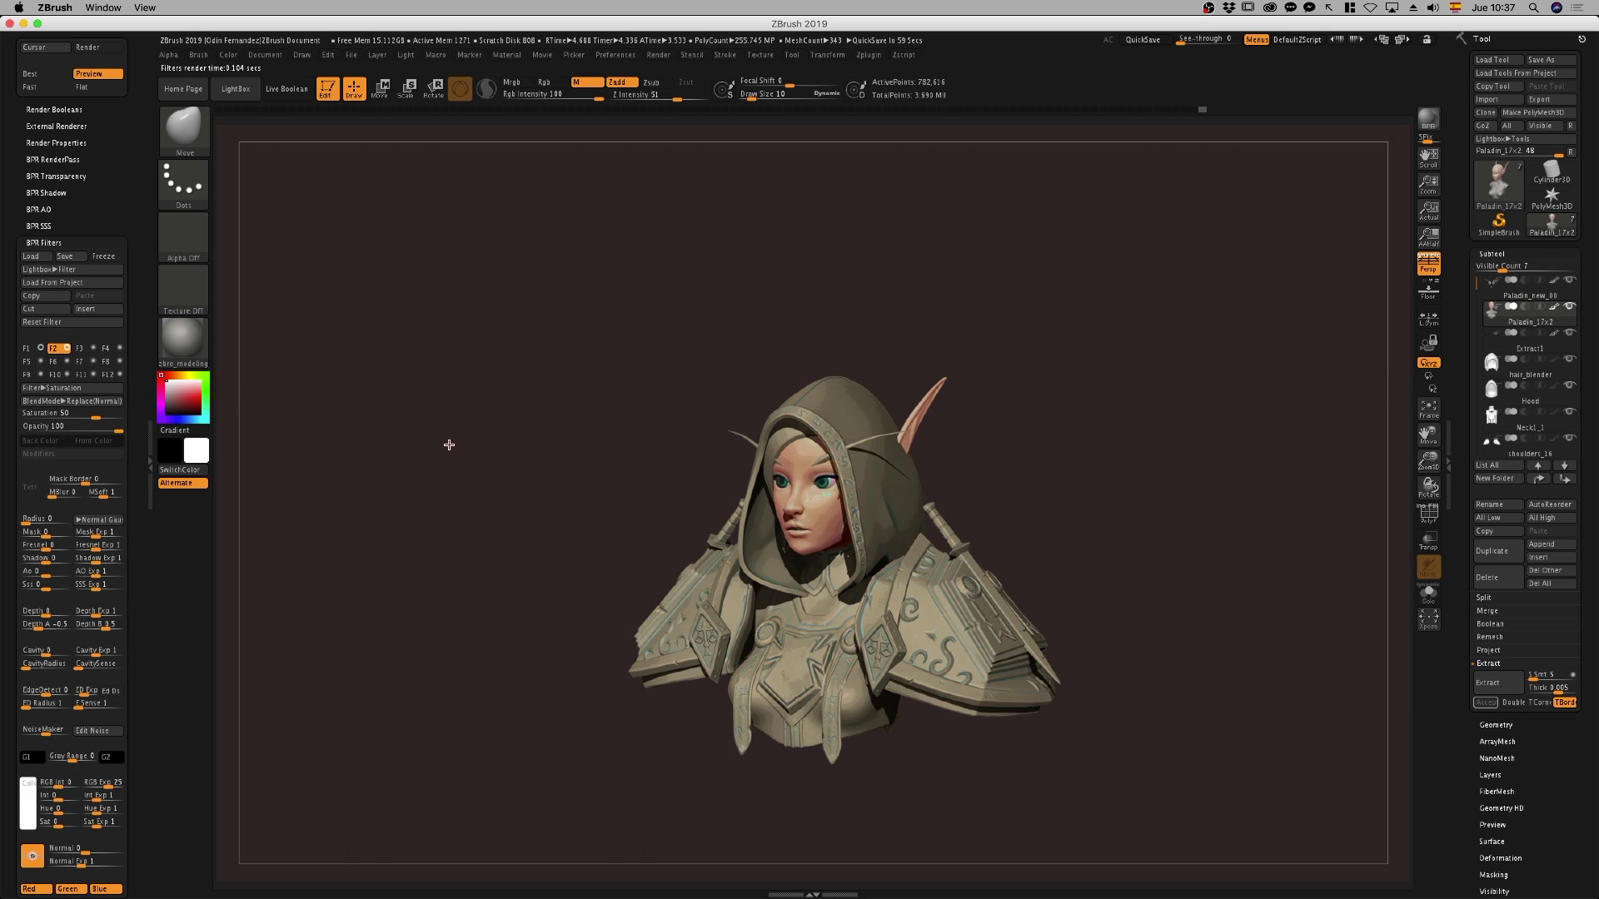
pyautogui.press(',')
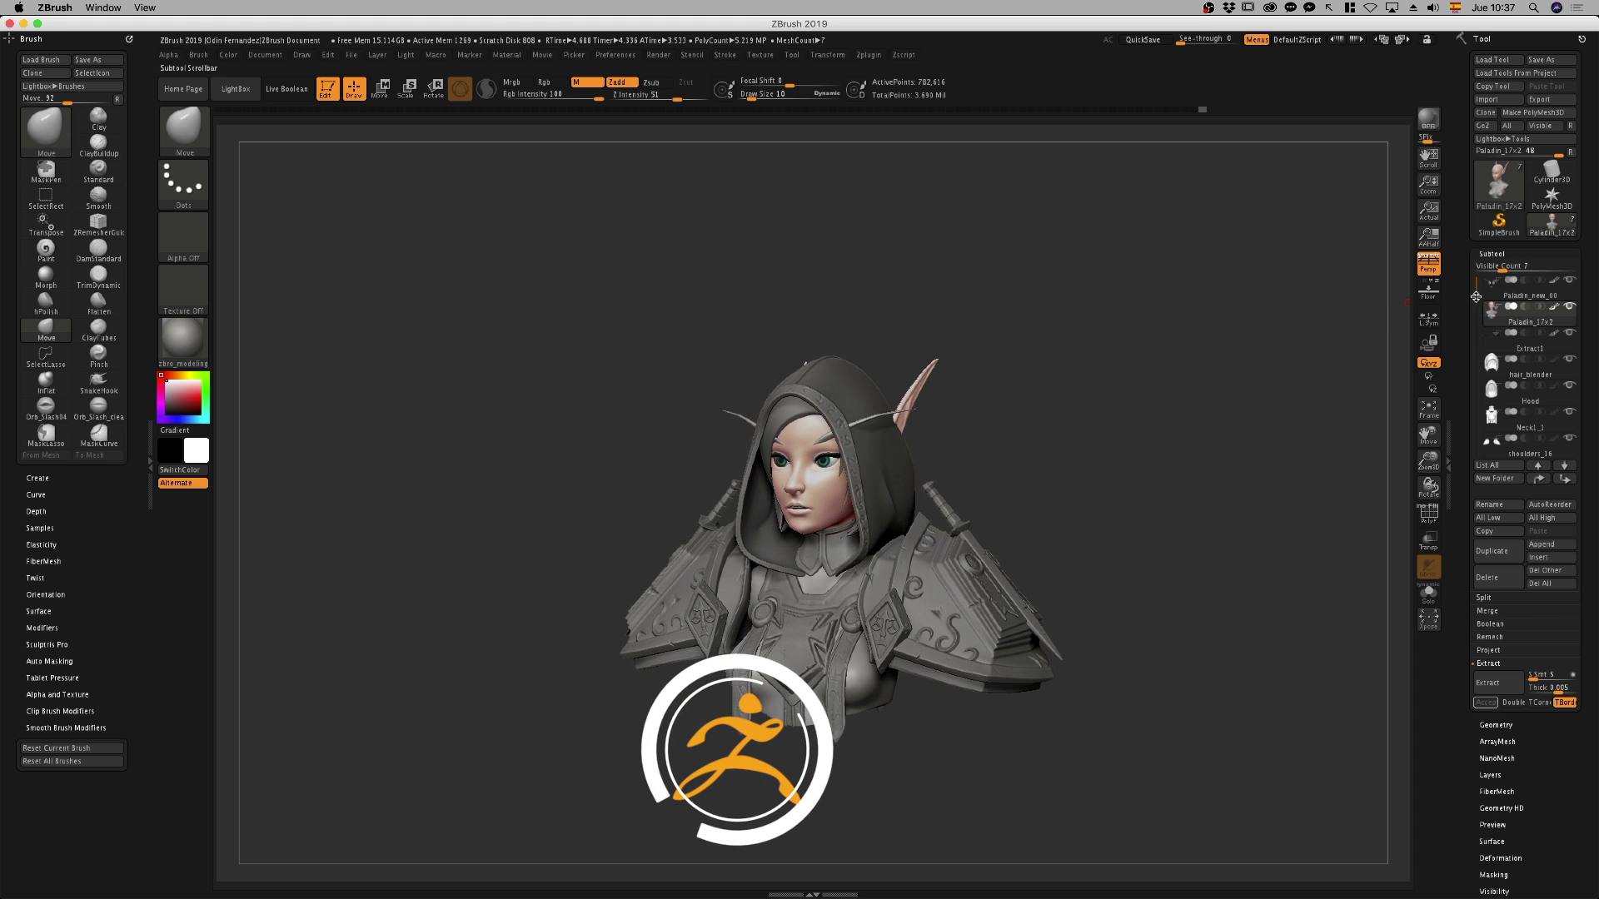
# Turn the bust to front view, set Subtool Visible Count to 9, and select Paladin_new_00 in Move mode
pyautogui.moveTo(1476, 297); pyautogui.dragTo(1476, 280)
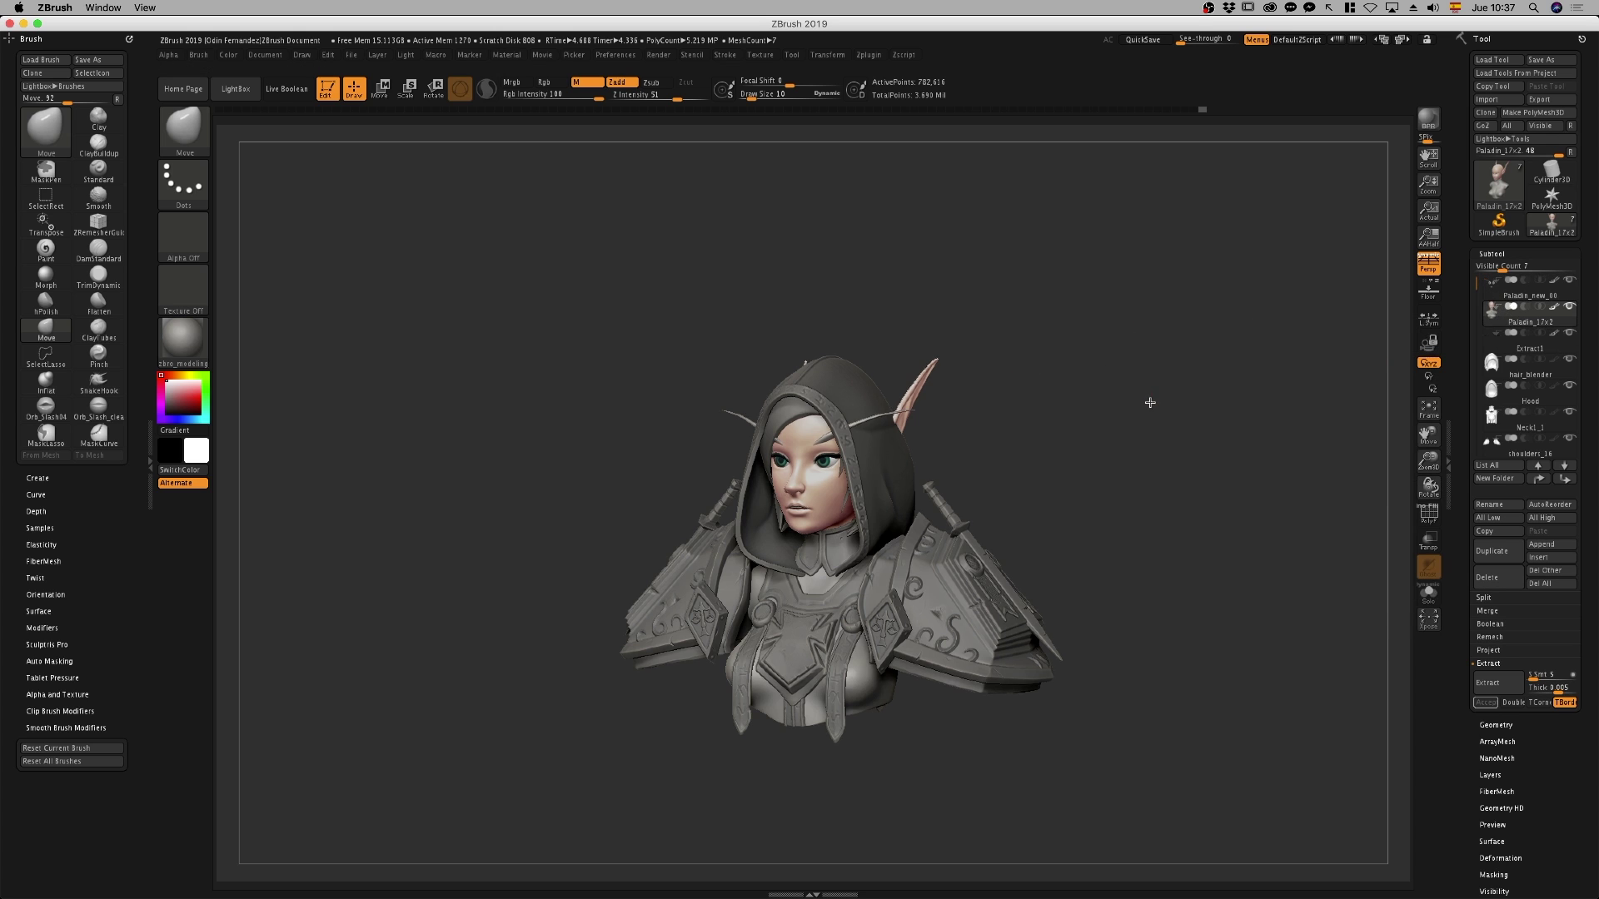
pyautogui.moveTo(1150, 402); pyautogui.dragTo(1259, 339)
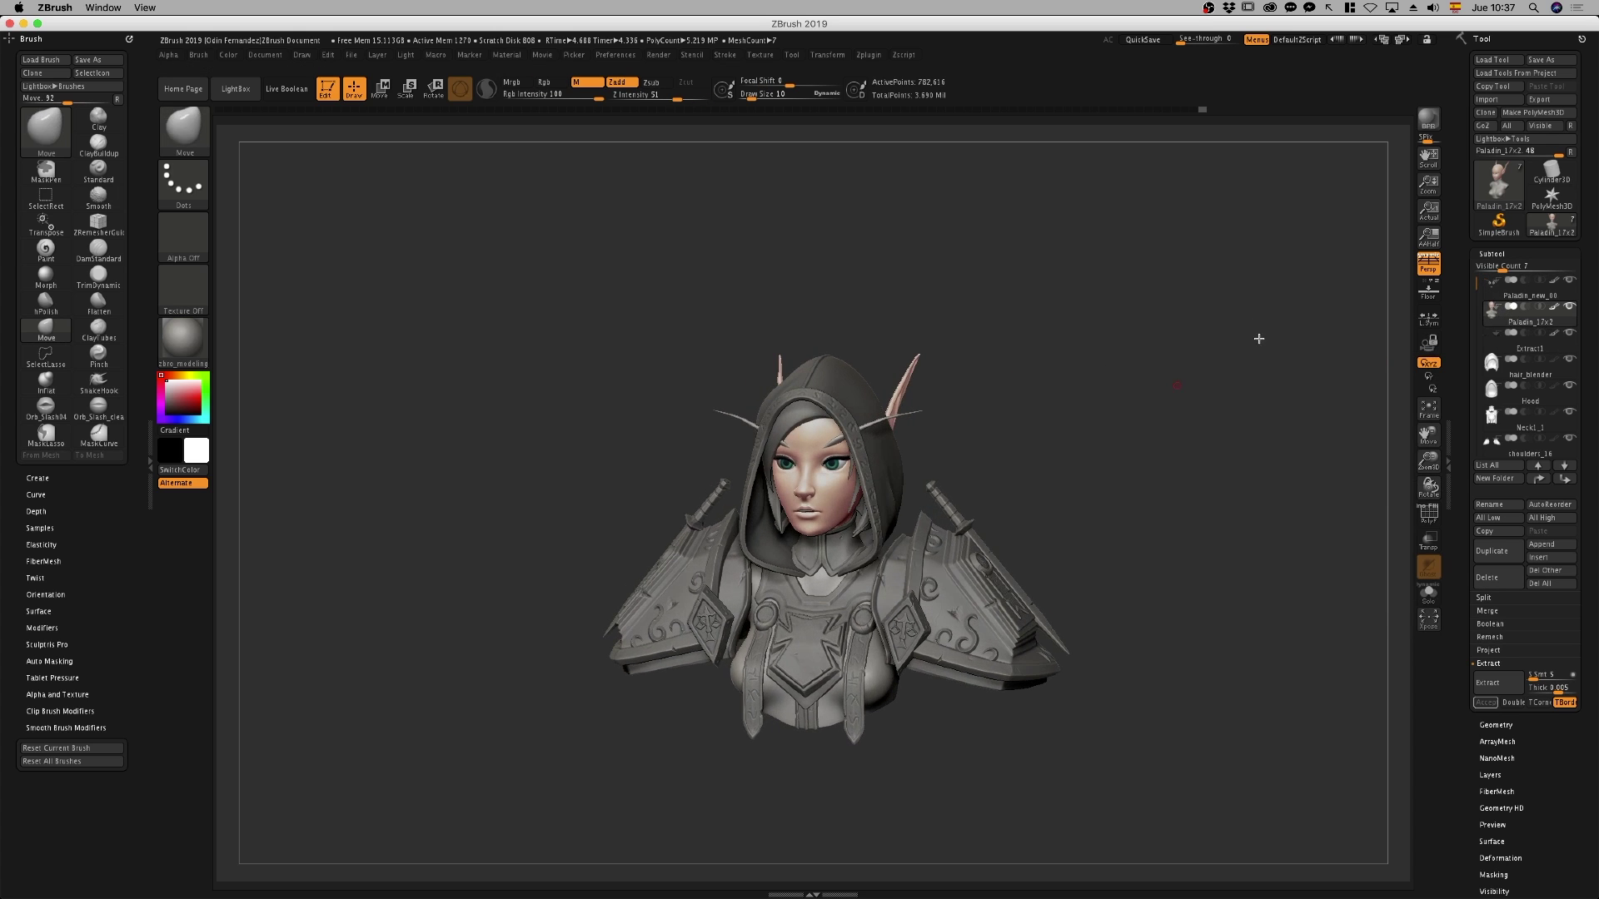
pyautogui.click(1497, 266)
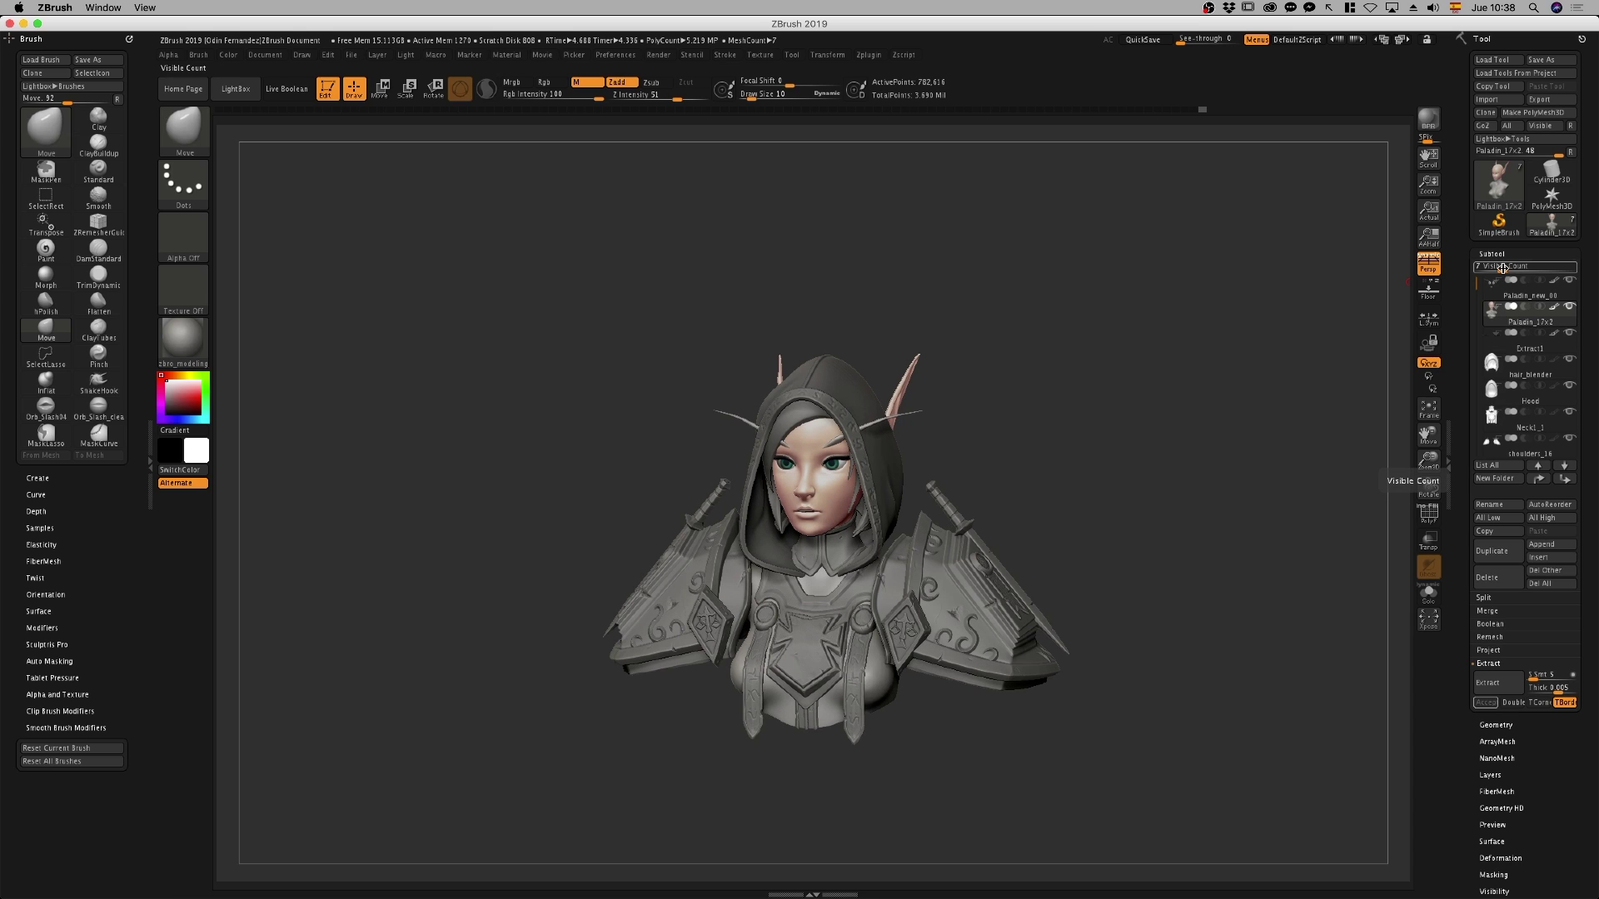
pyautogui.moveTo(1503, 267)
pyautogui.mouseDown()
pyautogui.moveTo(1476, 324)
pyautogui.moveTo(1476, 283)
pyautogui.moveTo(1574, 271)
pyautogui.moveTo(1533, 272)
pyautogui.mouseUp()
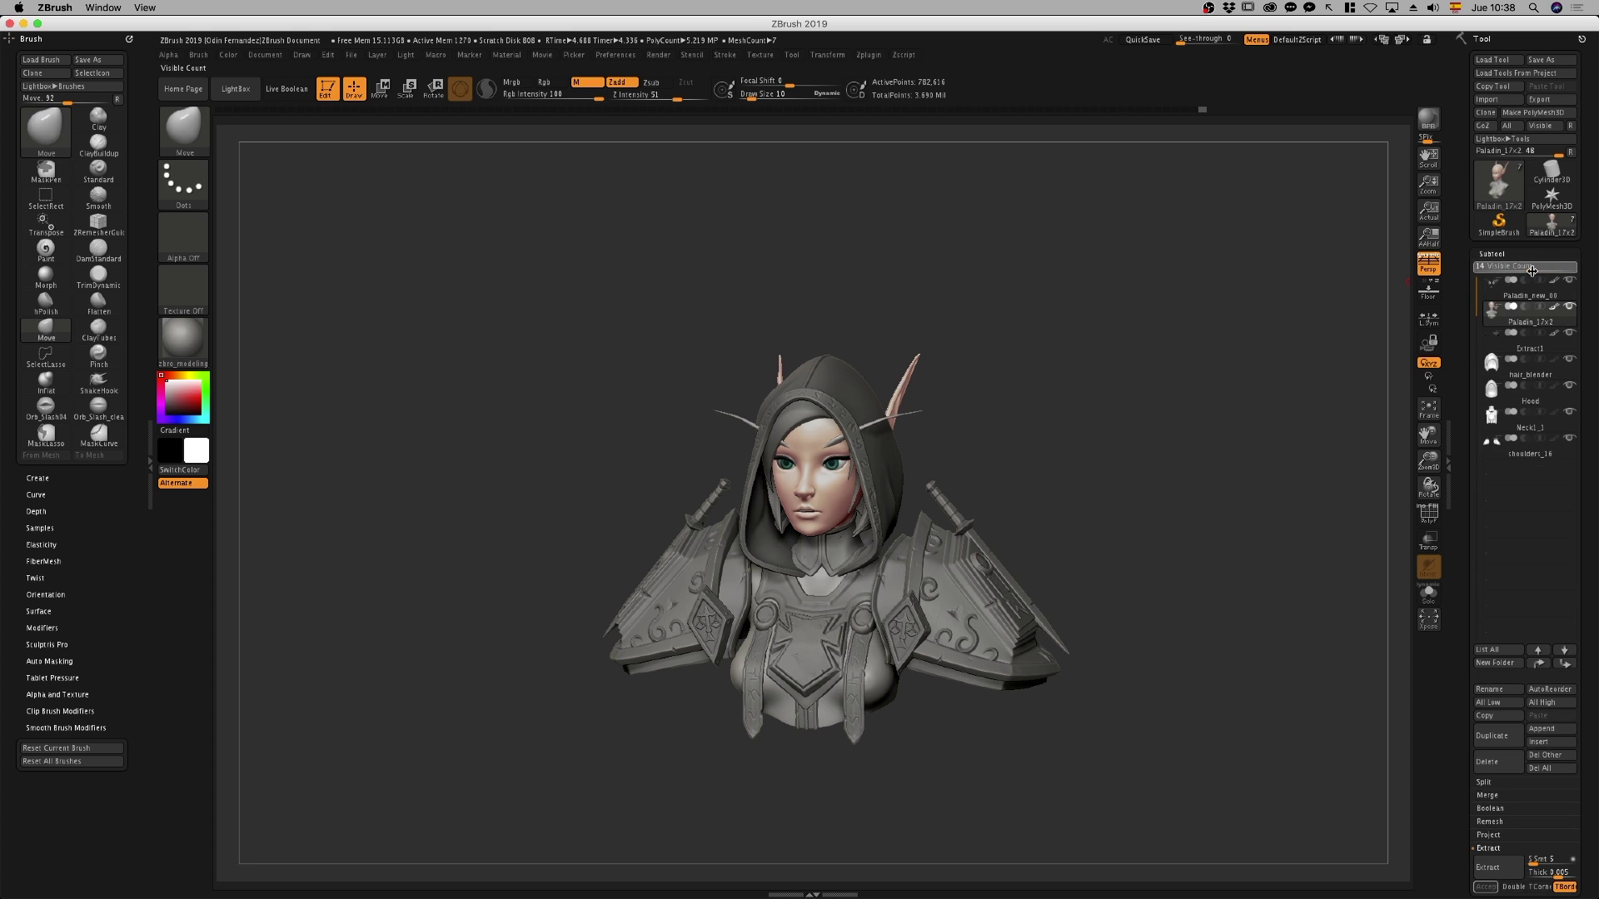
pyautogui.moveTo(1530, 271); pyautogui.dragTo(1509, 271)
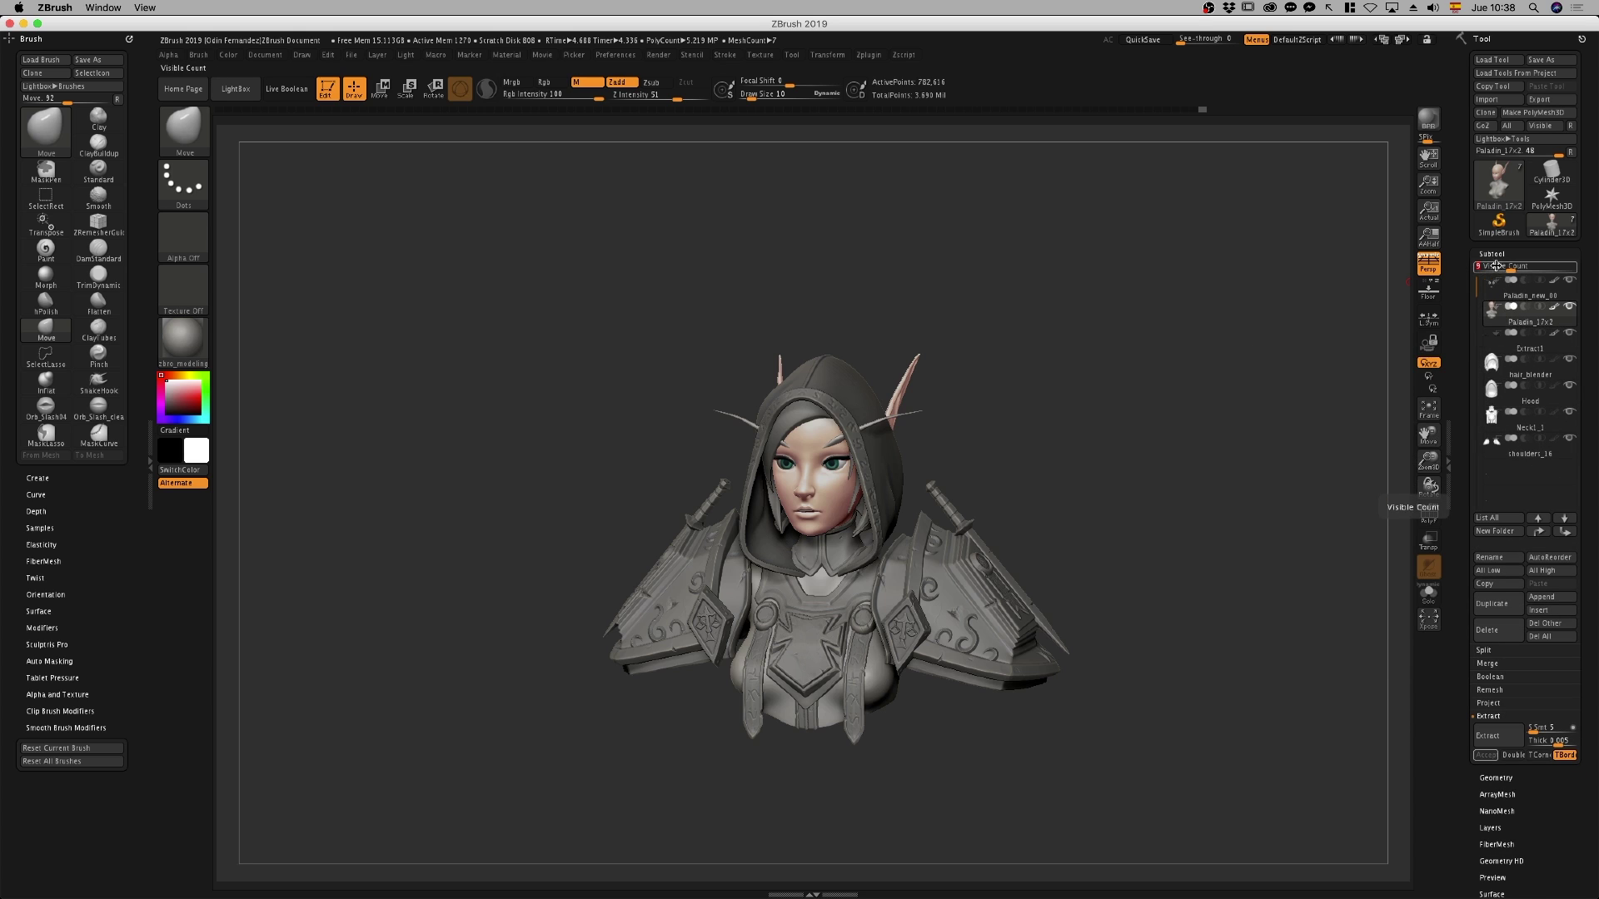
pyautogui.moveTo(1526, 291)
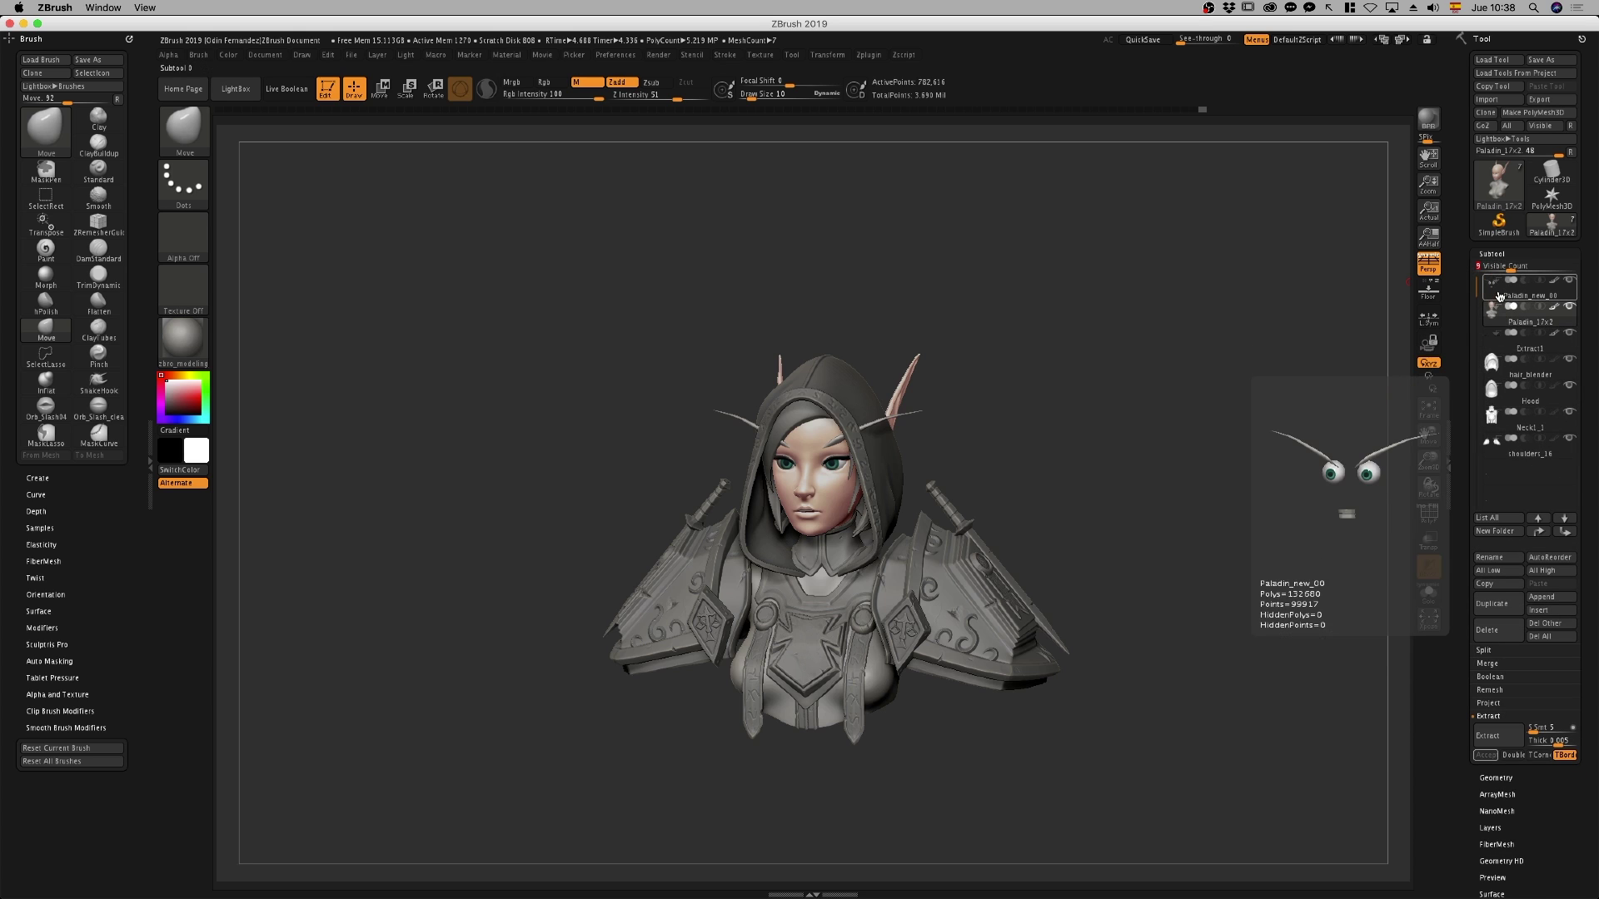
pyautogui.click(1499, 295)
pyautogui.press('w')
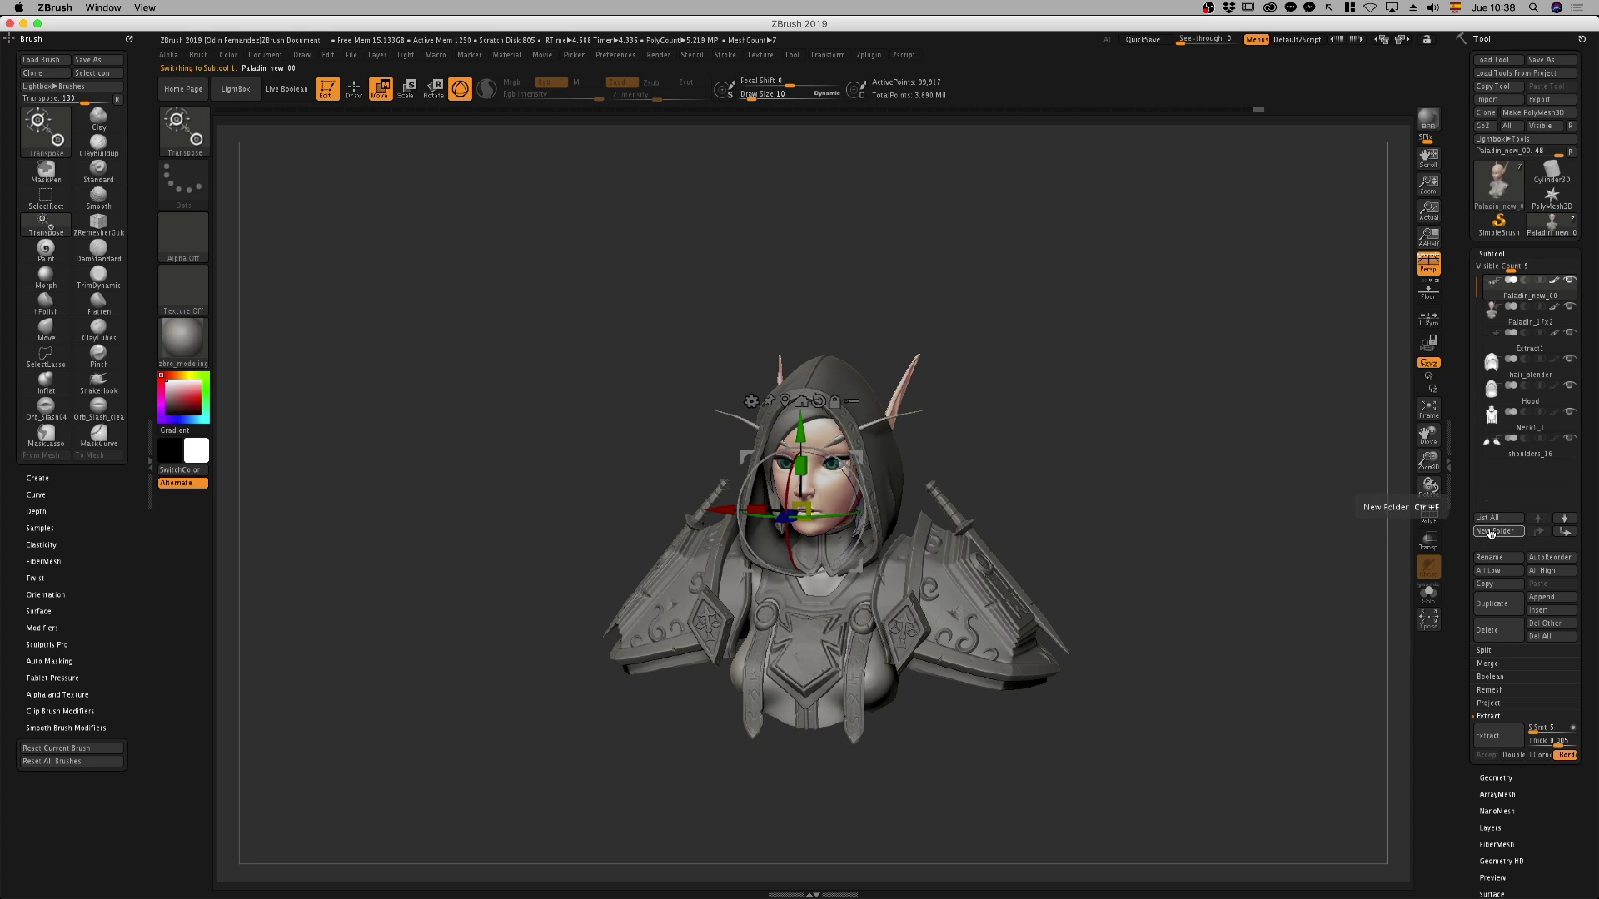
# Put Paladin_17x2 into a new subtool folder named base
pyautogui.click(1536, 324)
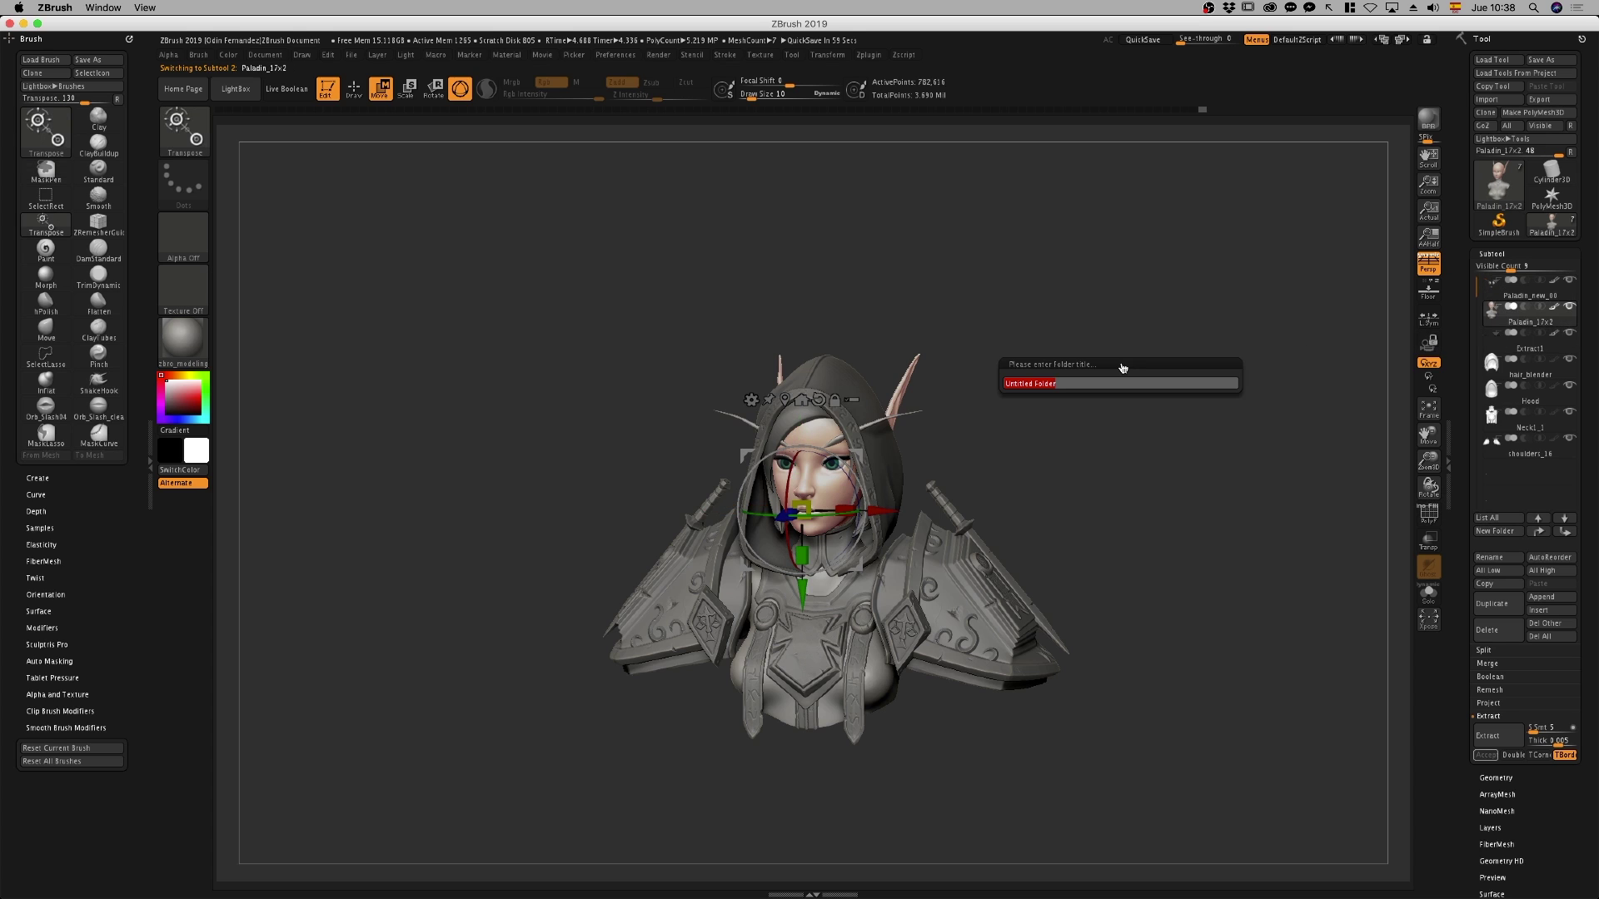
pyautogui.write('base')
pyautogui.press('Return')
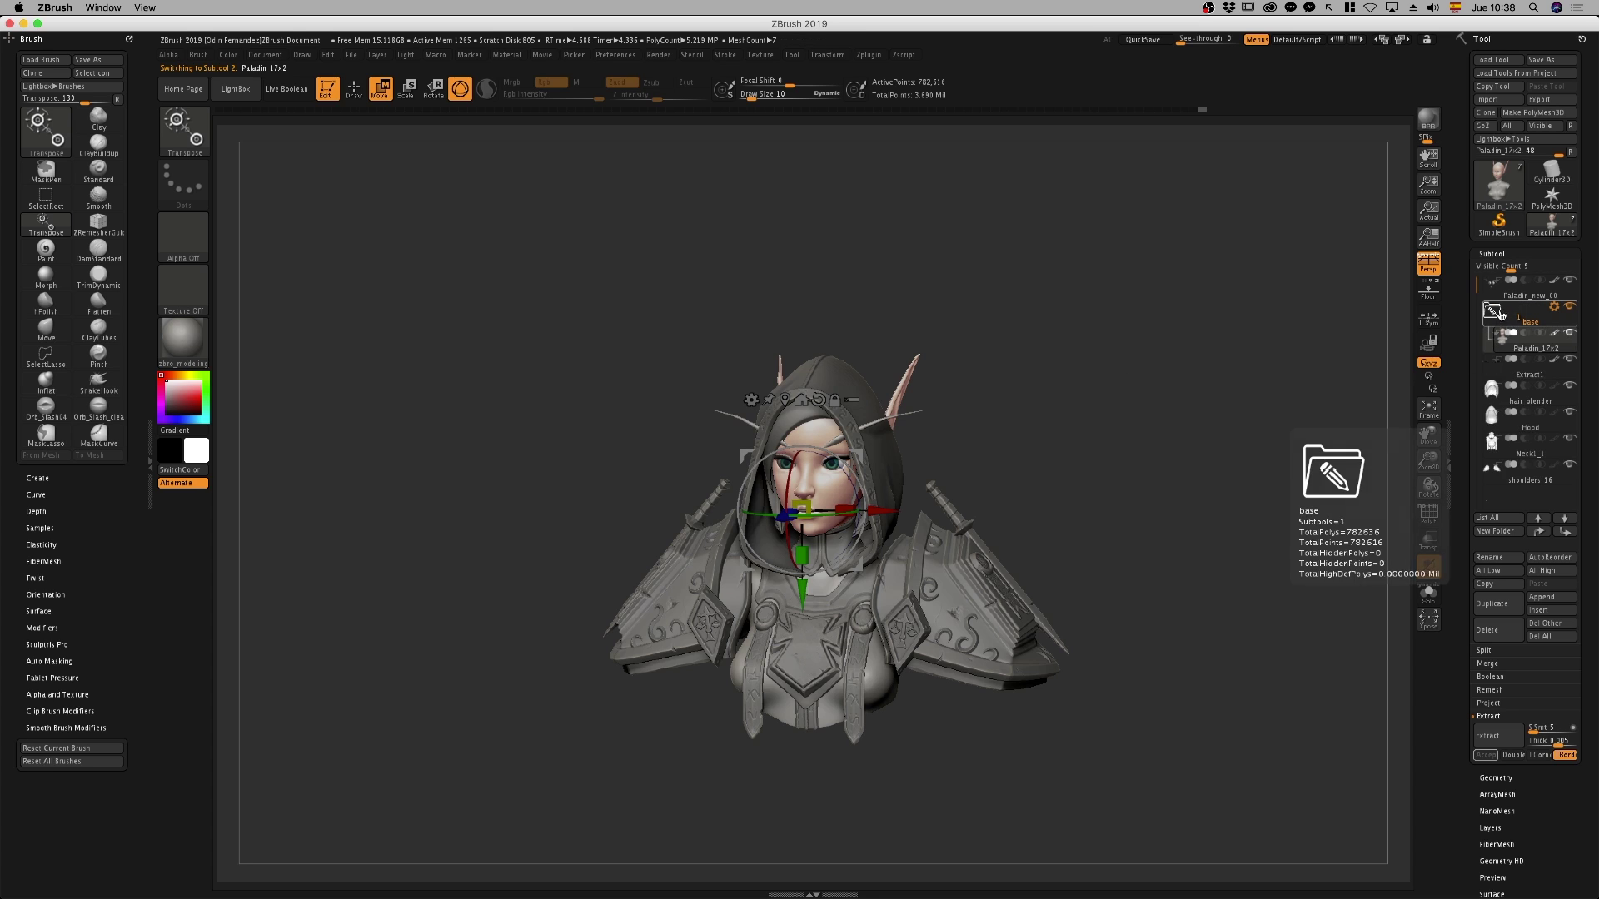
pyautogui.moveTo(1527, 321)
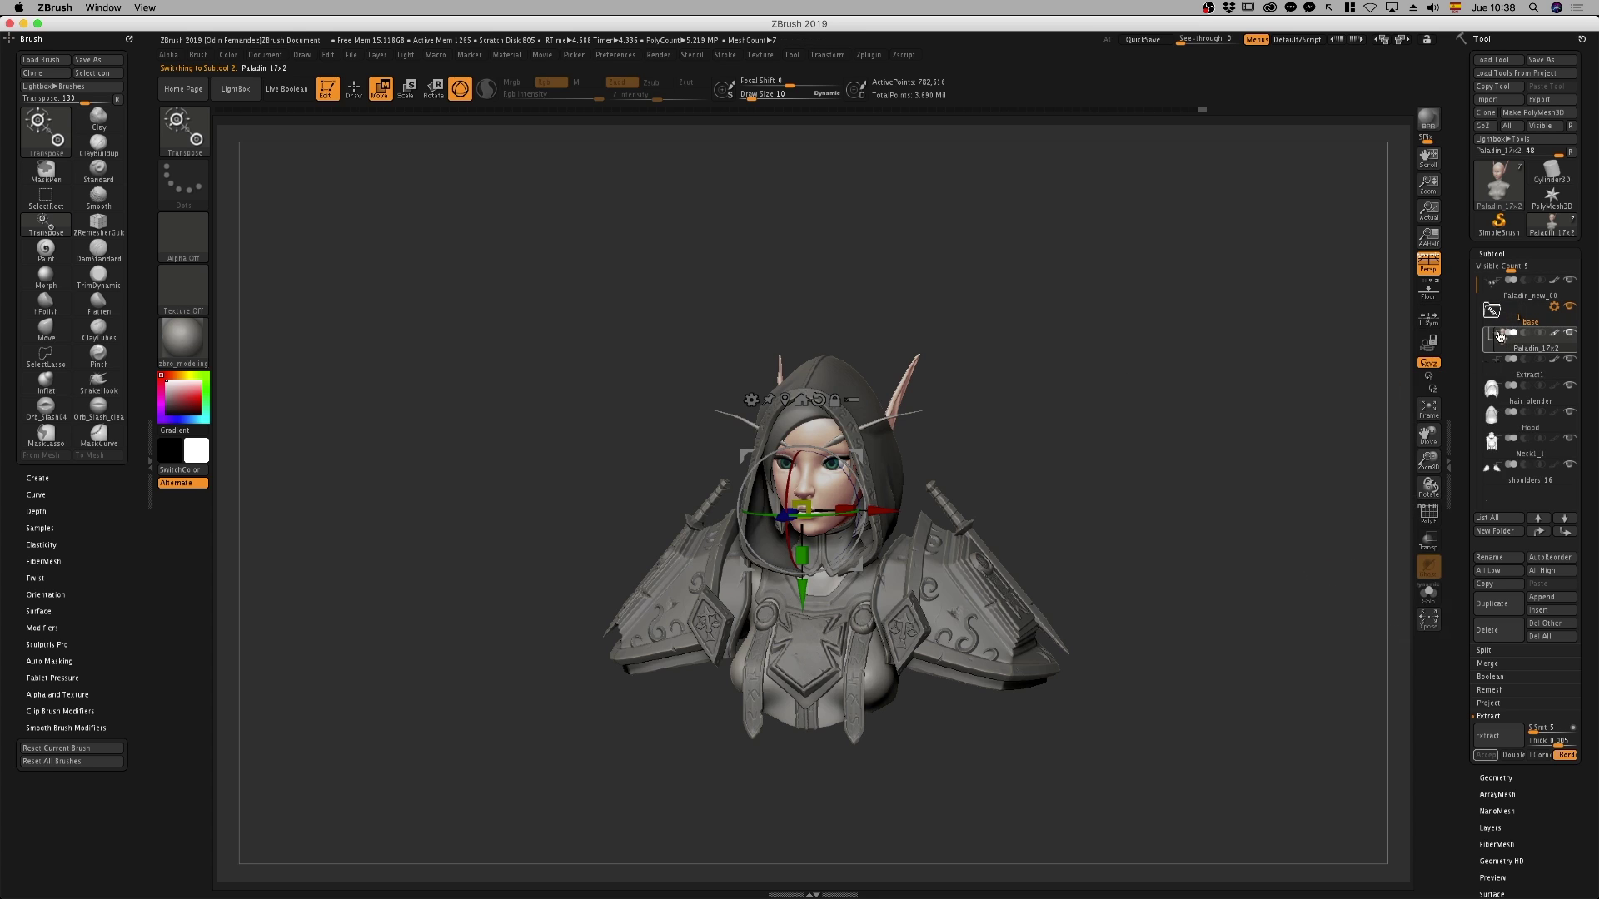
# Hide and then show the base folder's polypaint via Folder Actions
pyautogui.click(1552, 308)
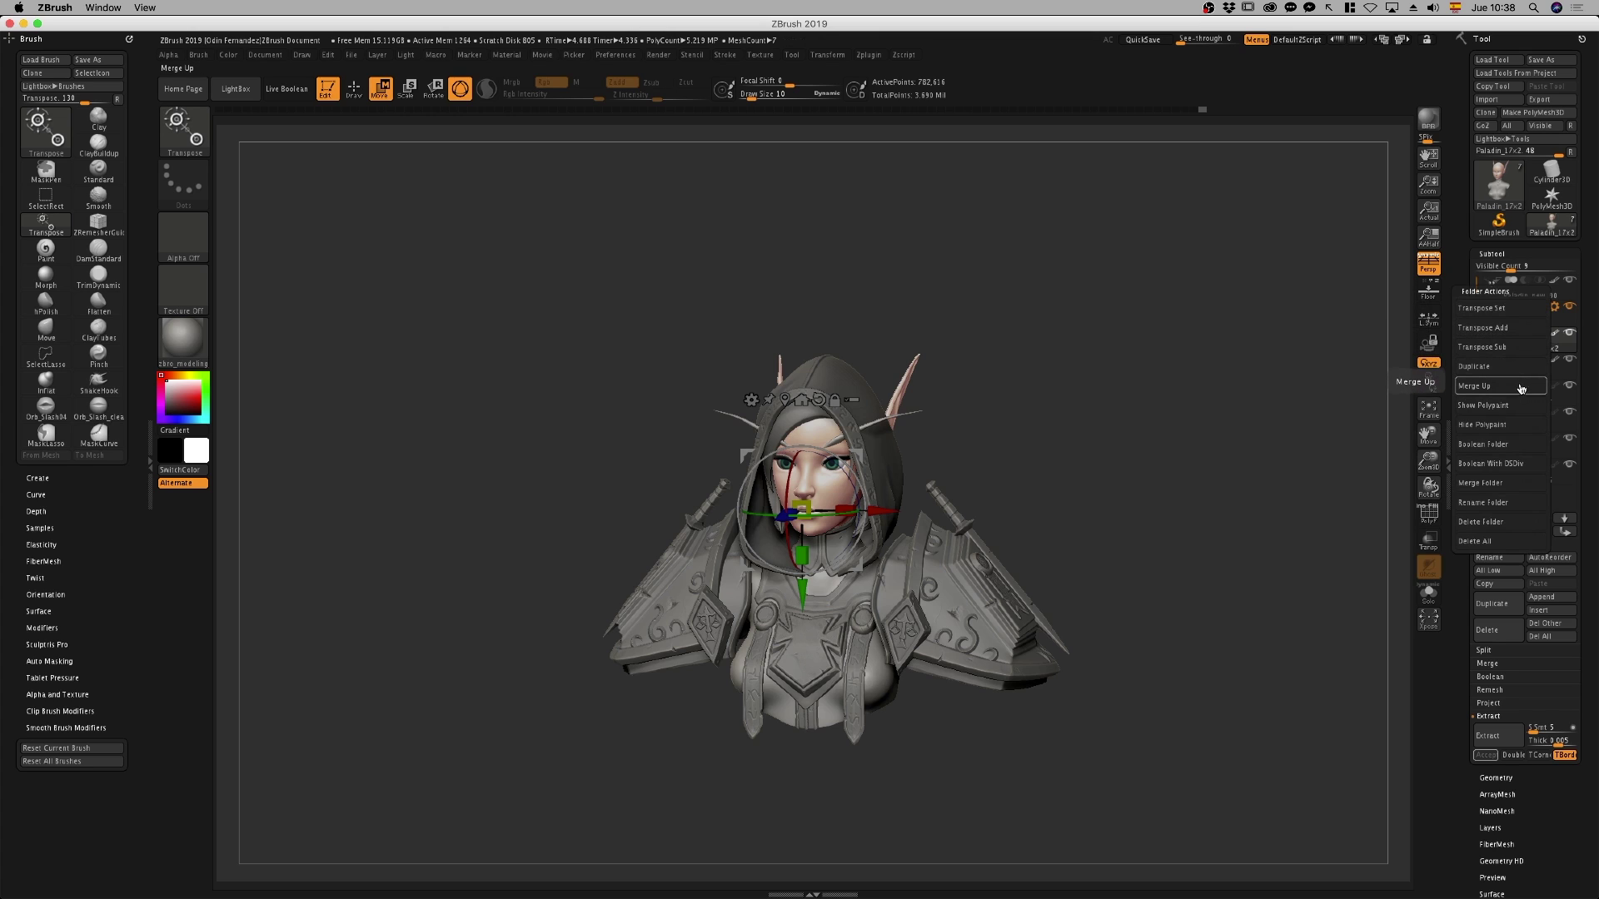
pyautogui.click(1508, 424)
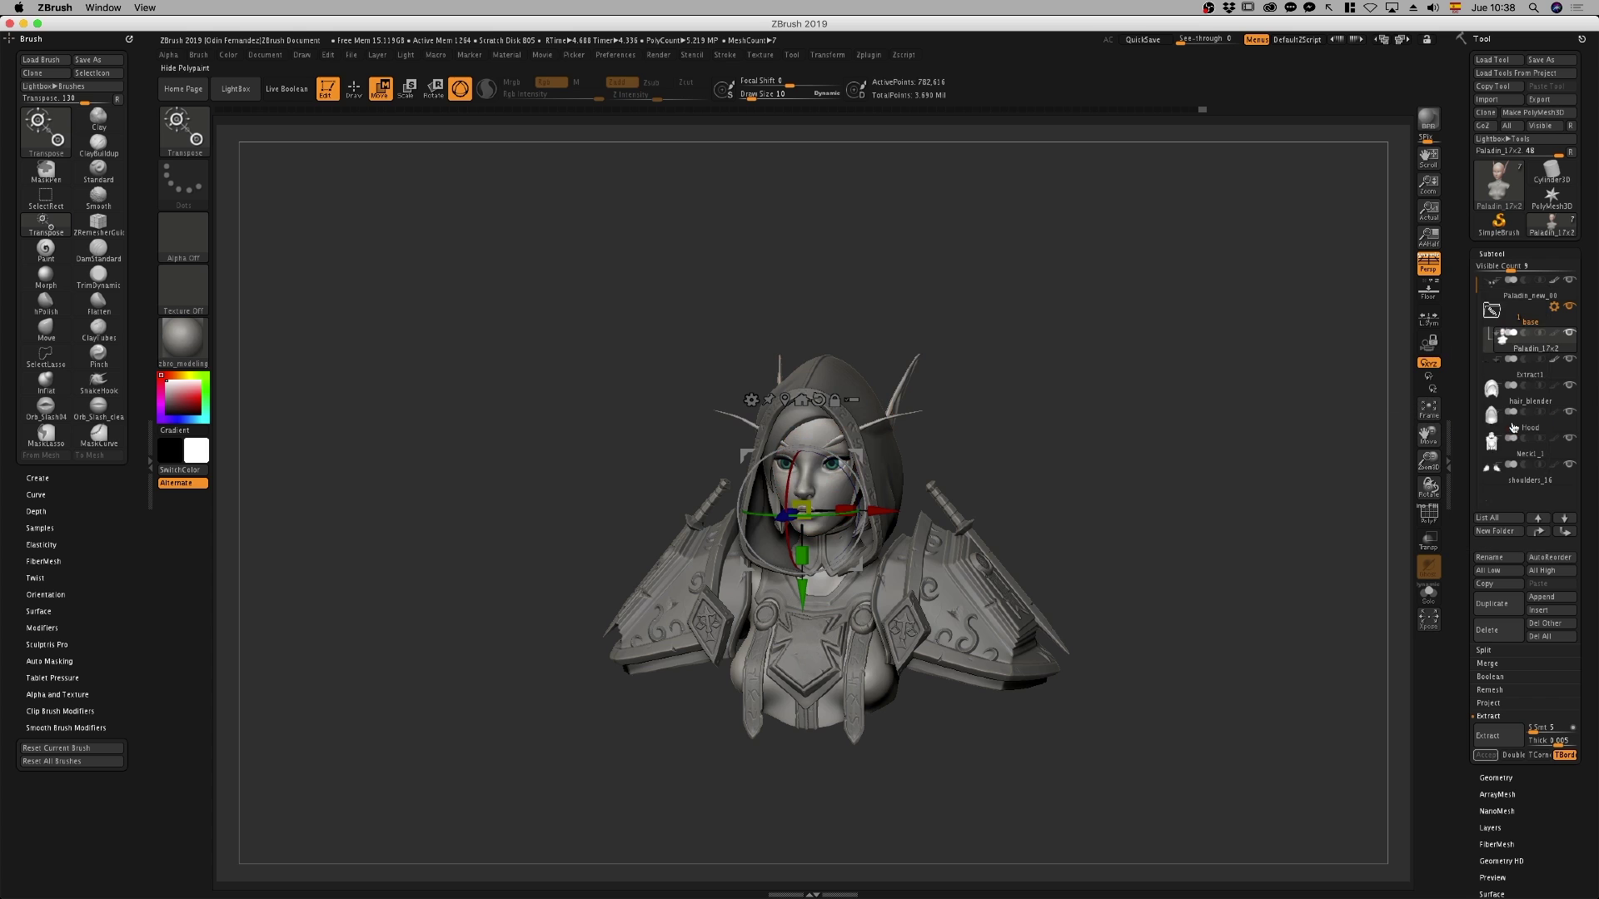
pyautogui.click(1554, 307)
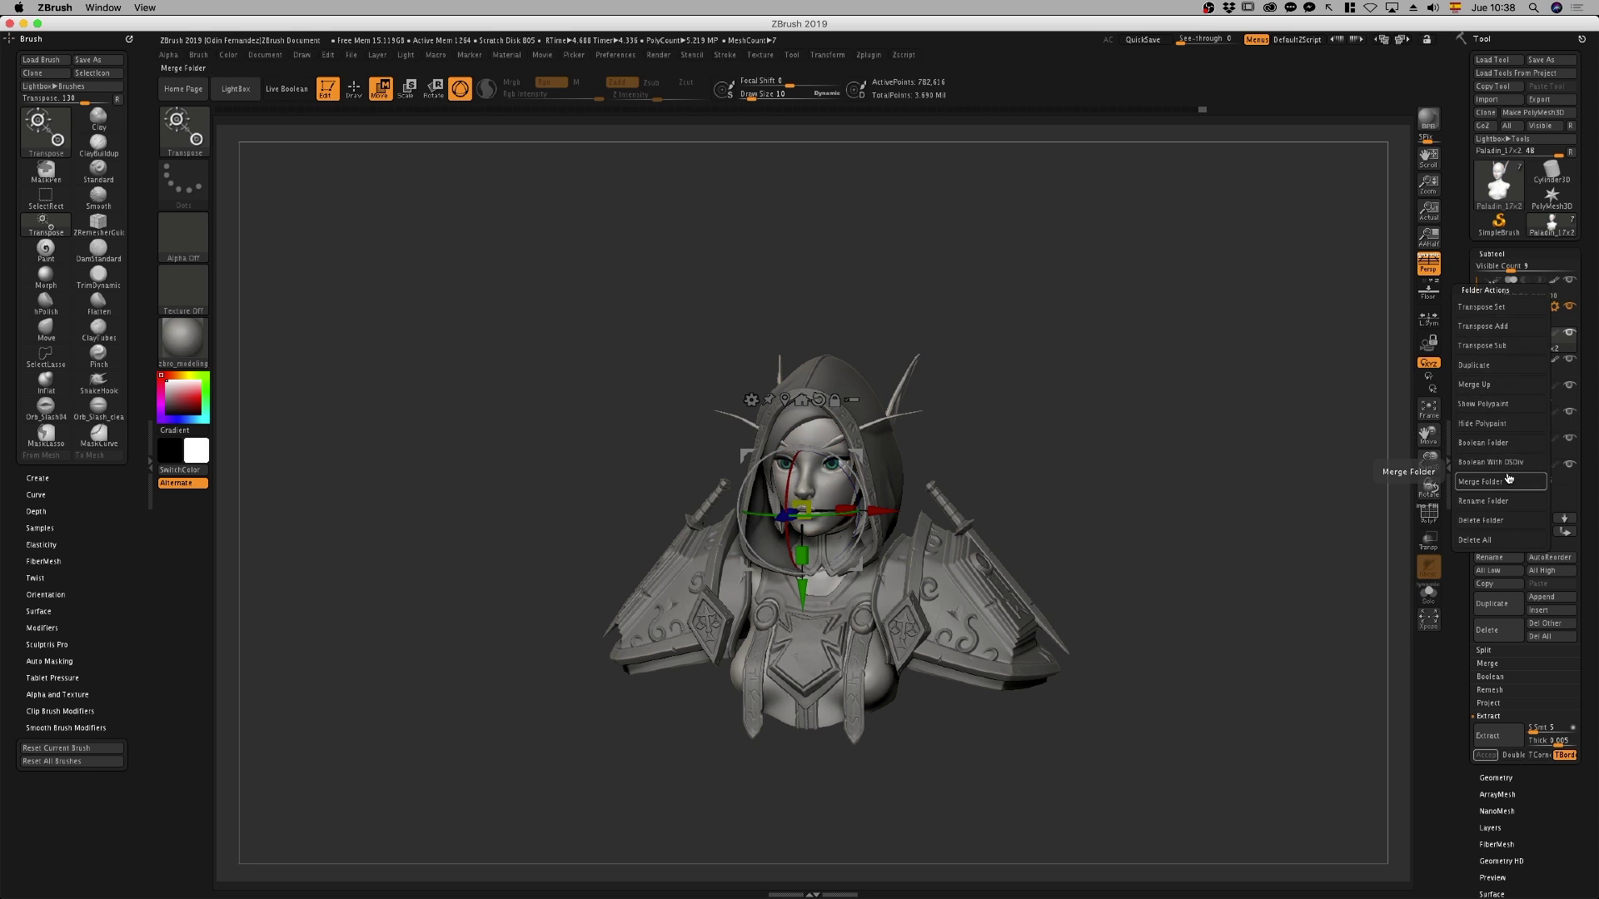
pyautogui.click(1483, 404)
pyautogui.moveTo(1531, 393)
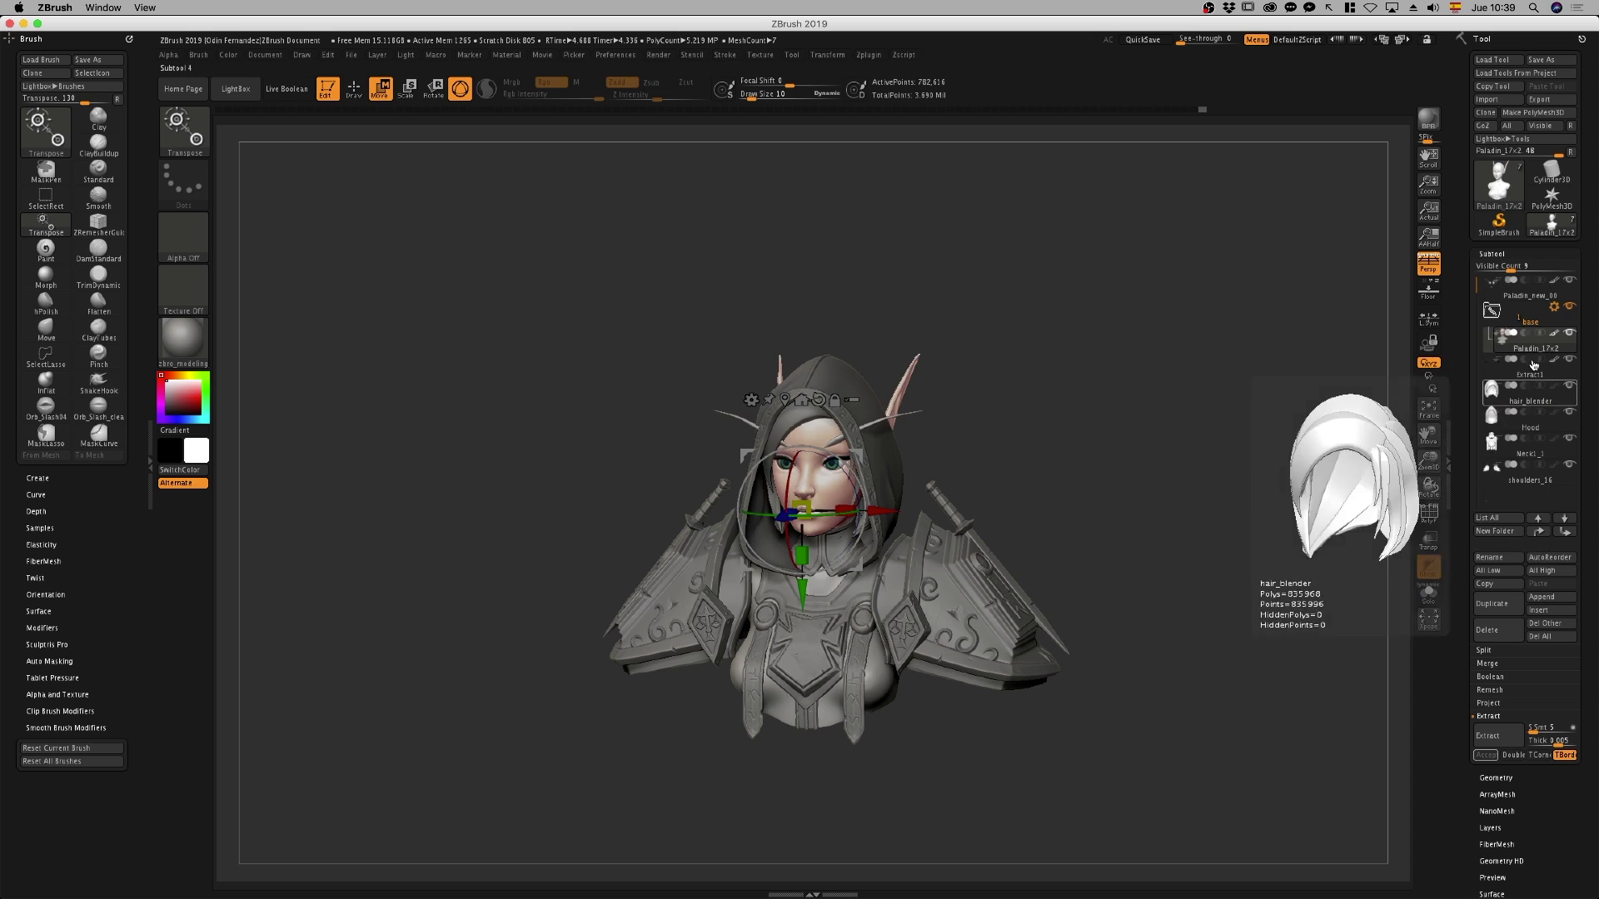
pyautogui.click(1553, 308)
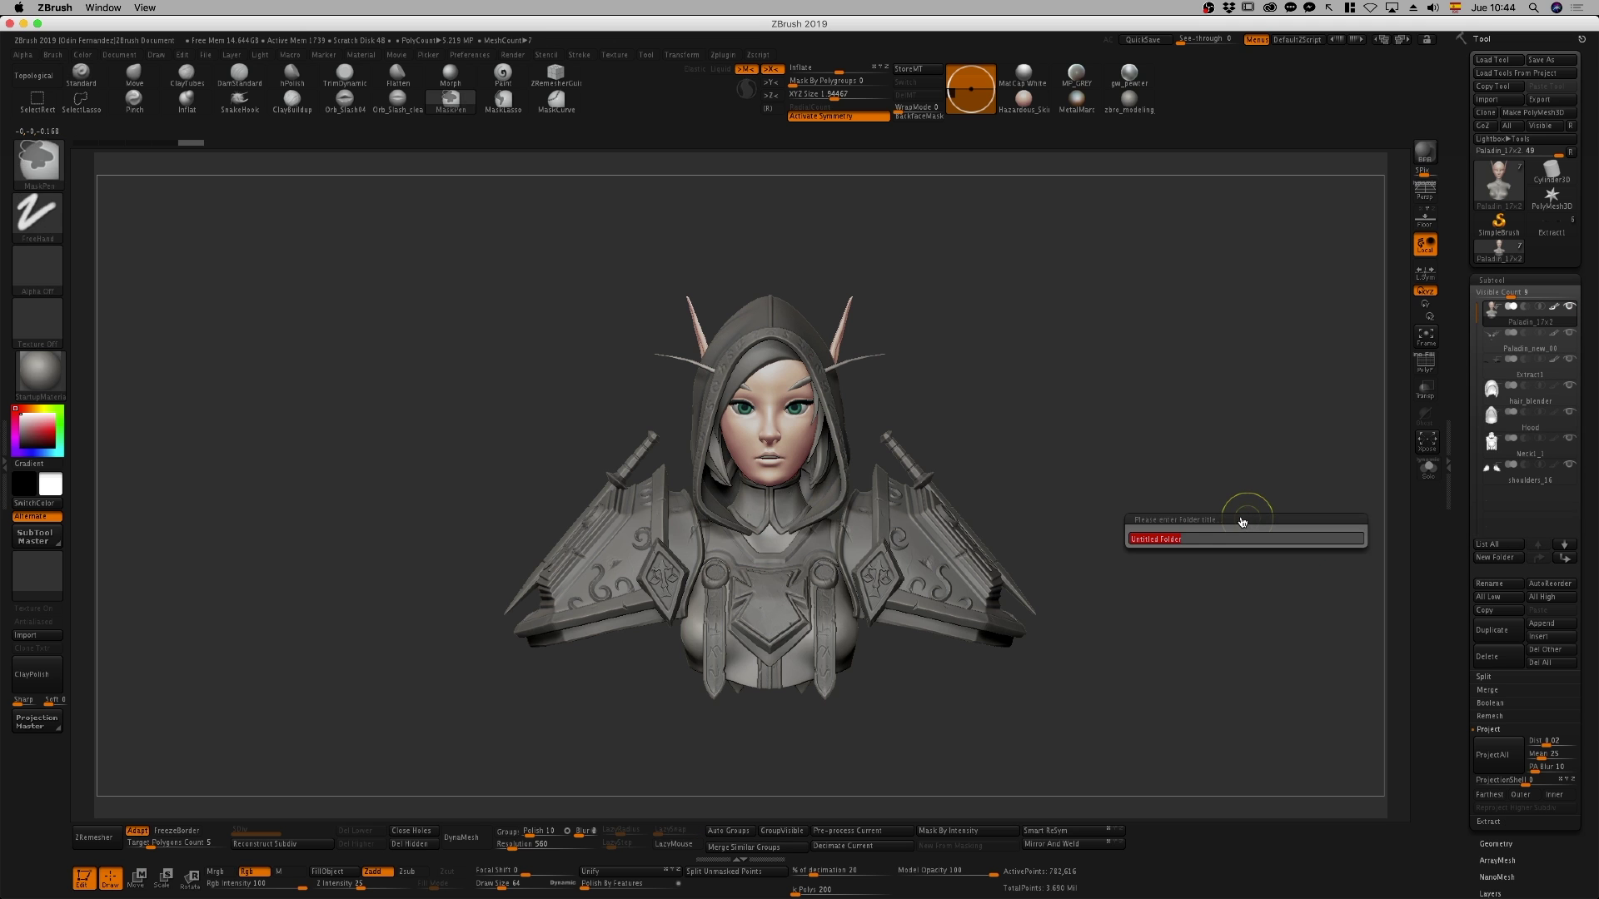
# Create a new Untitled Folder and try moving Paladin_new_00 higher in it
pyautogui.press('Return')
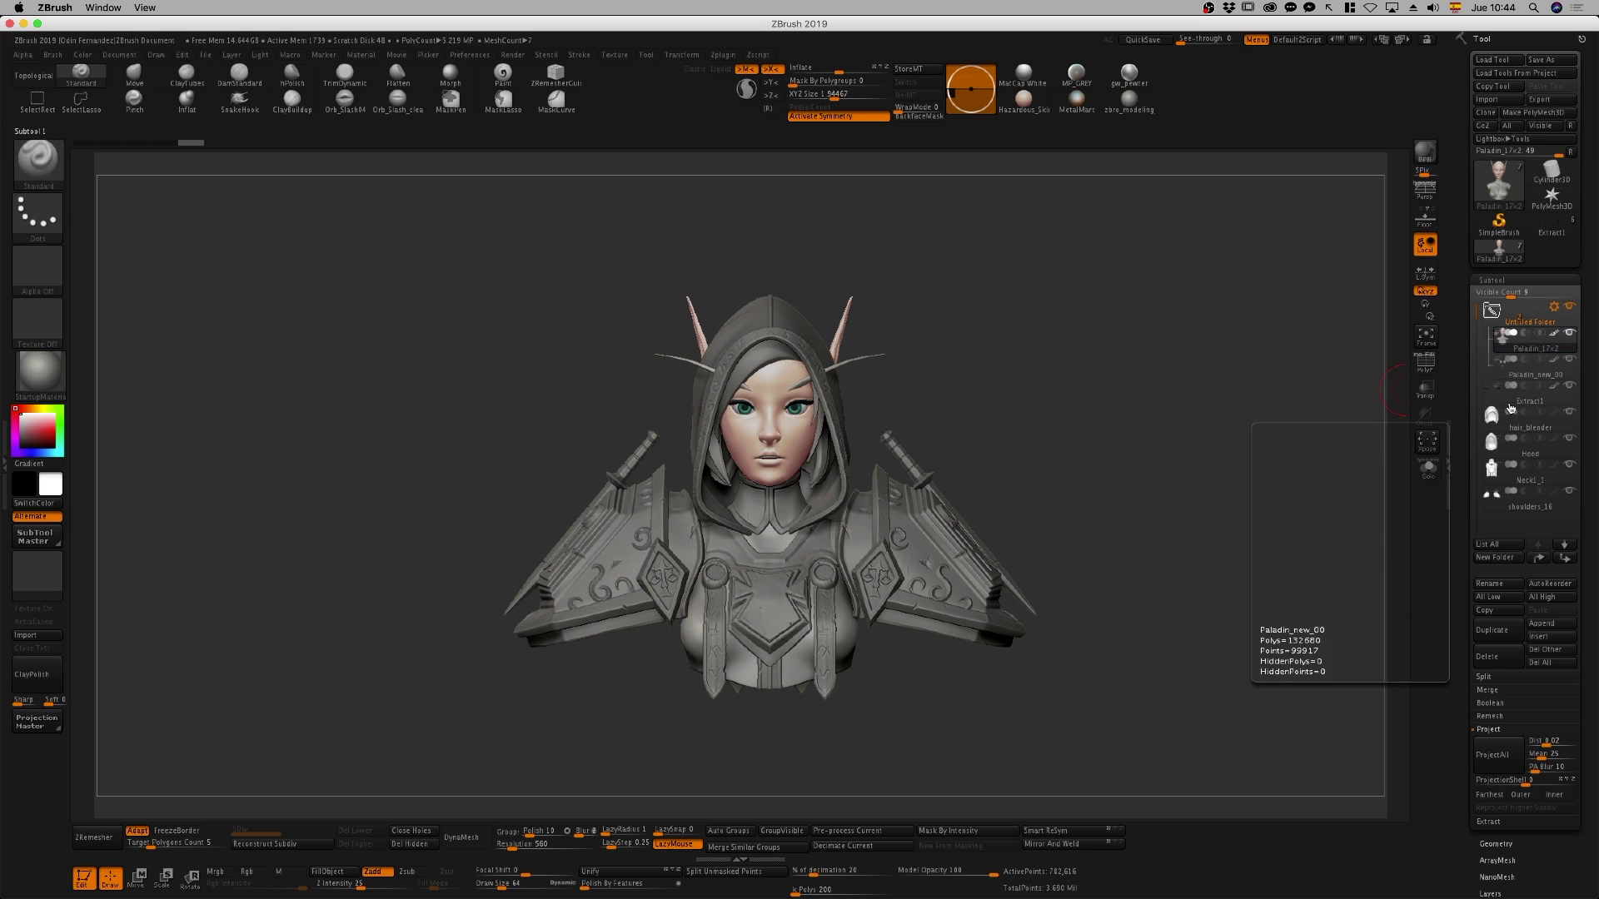
pyautogui.click(1522, 377)
pyautogui.moveTo(1522, 377); pyautogui.dragTo(1523, 365)
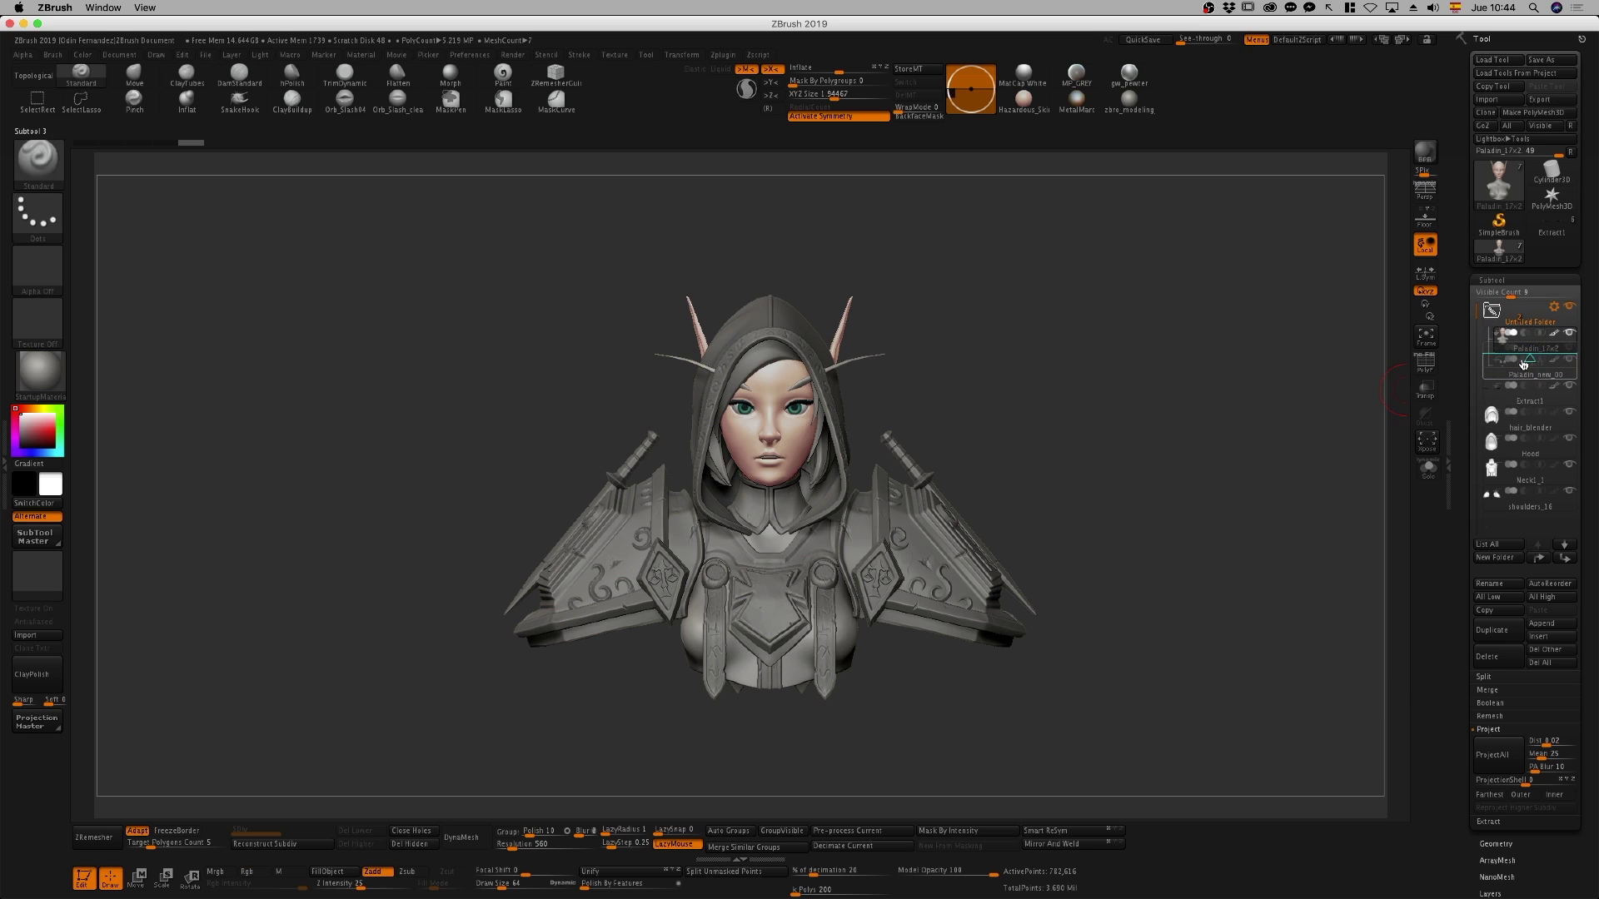
# Reorder hair_blender with the Move arrows, drop it into Untitled Folder, and place Hood below Neckl_1
pyautogui.click(1512, 427)
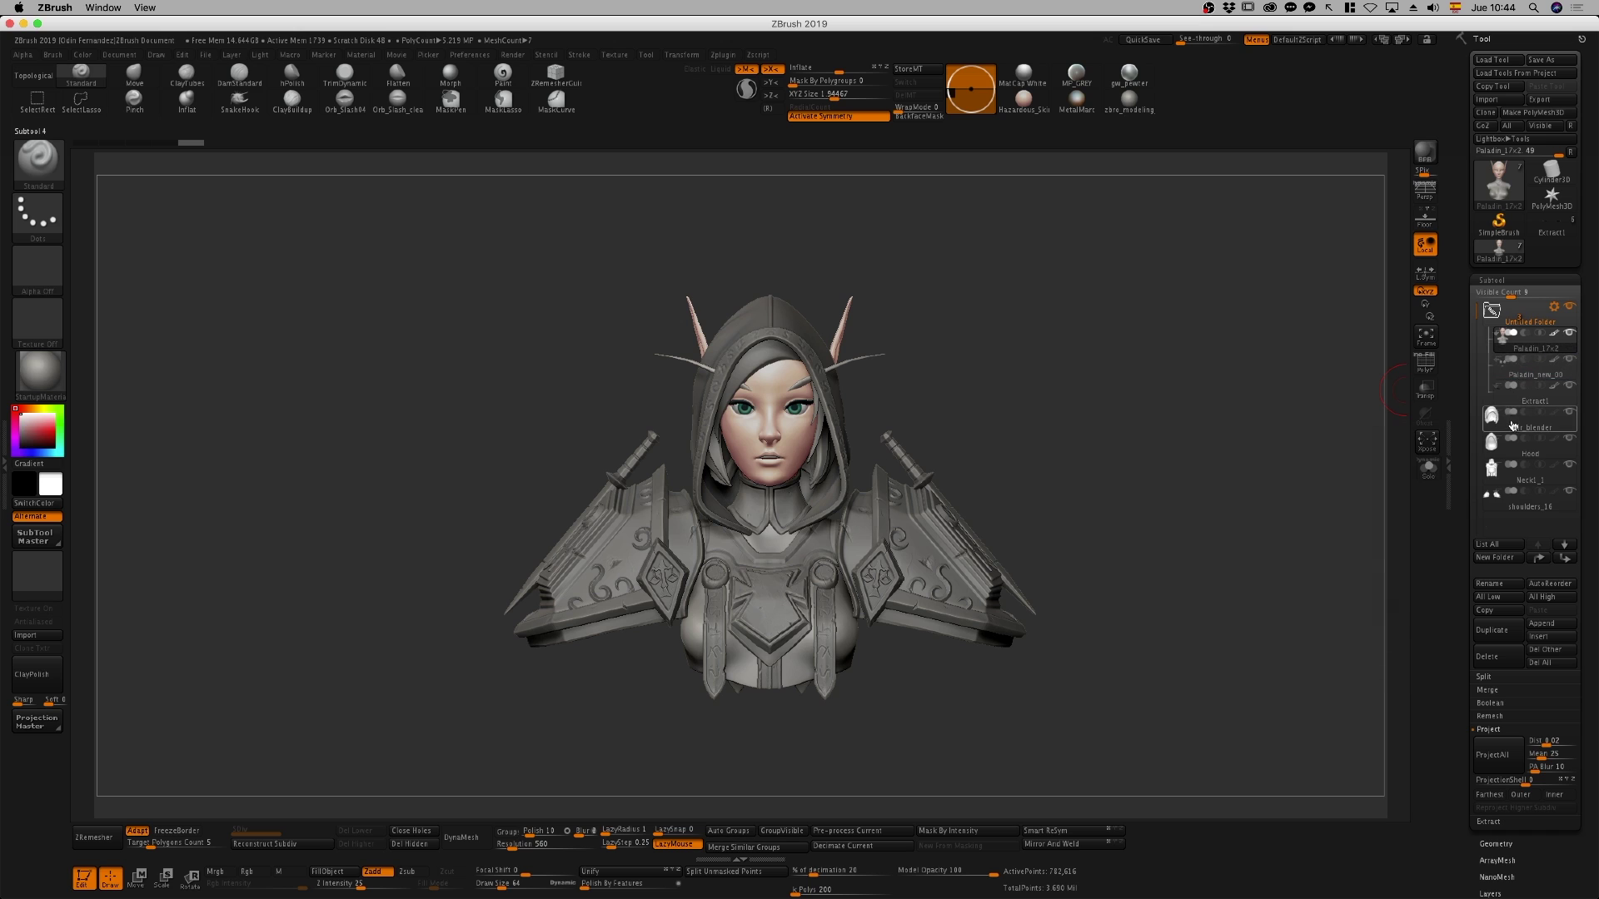
pyautogui.click(1564, 558)
pyautogui.click(1563, 558)
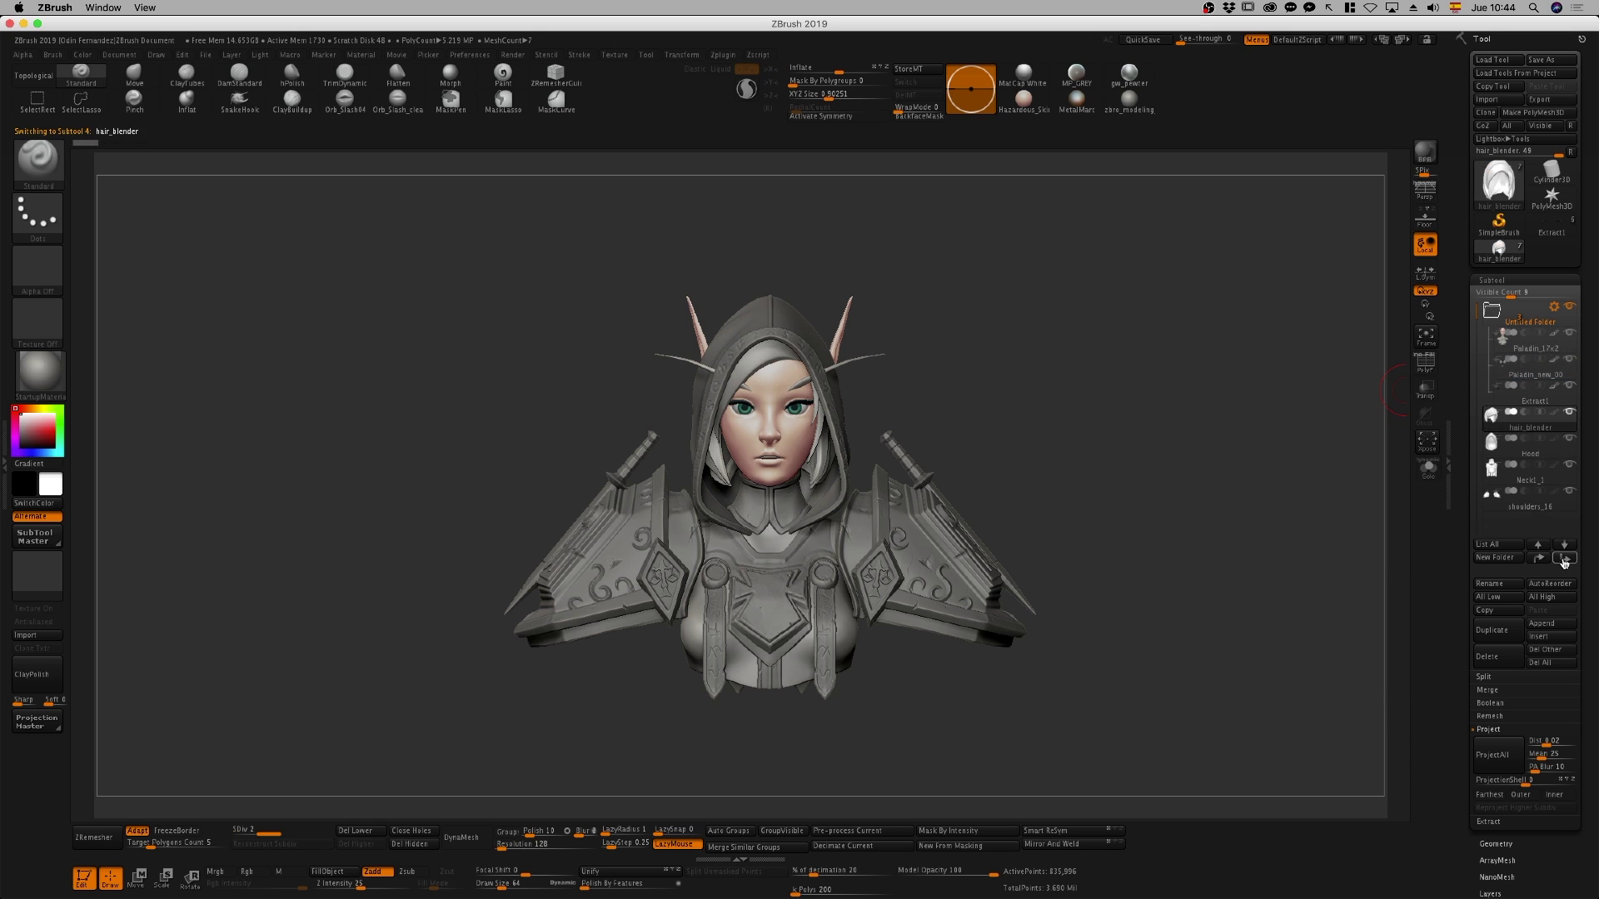
pyautogui.press('shift')
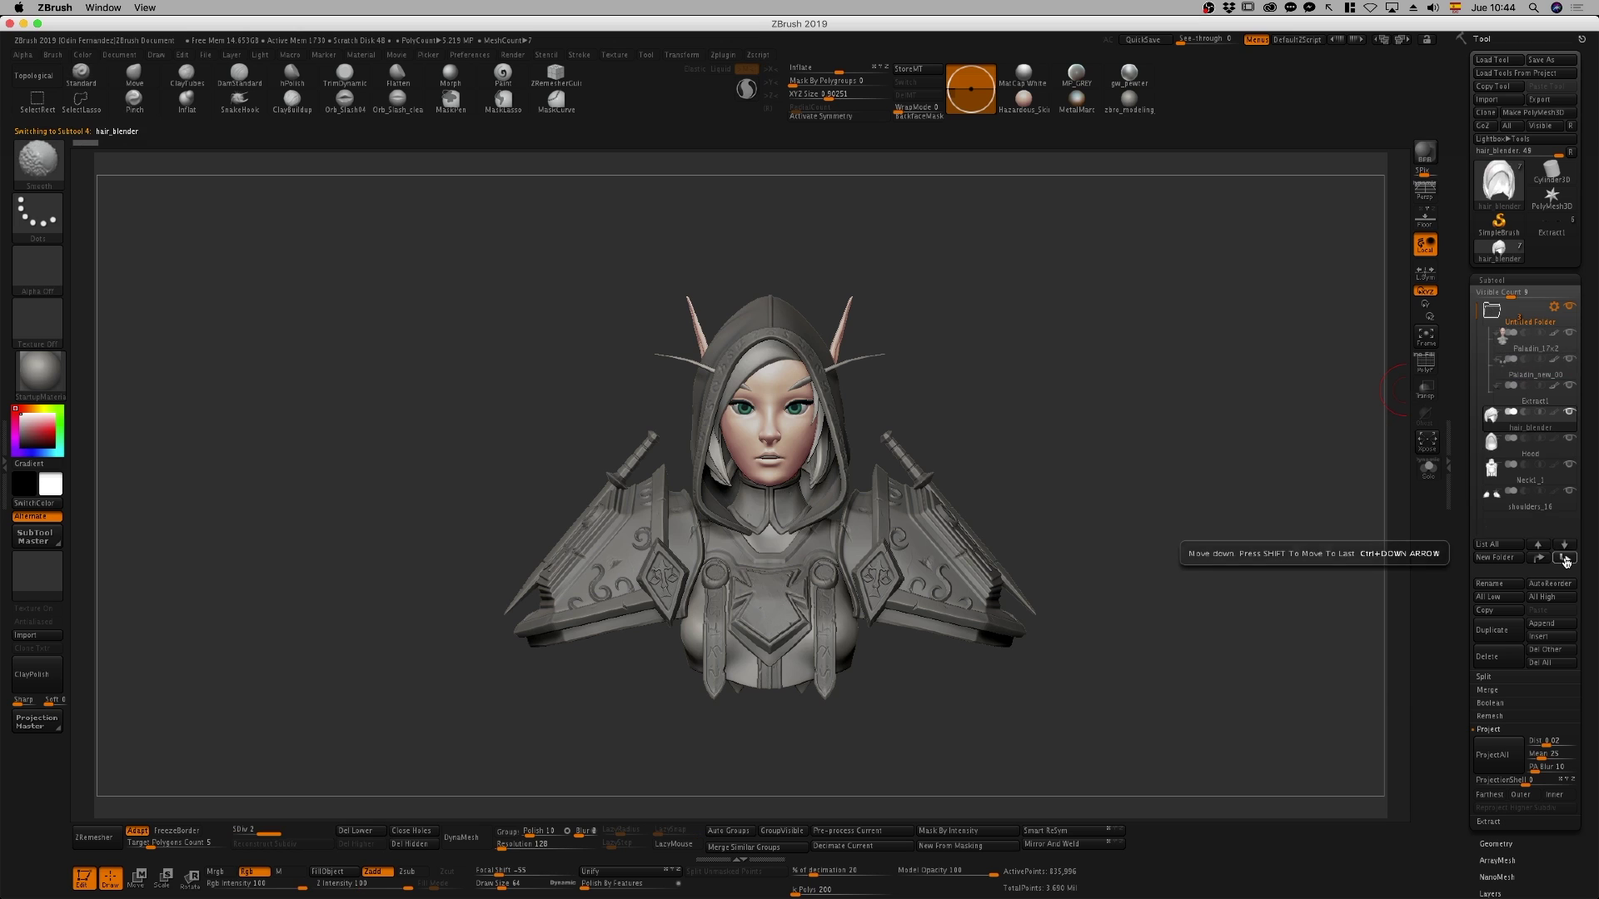
pyautogui.click(1563, 560)
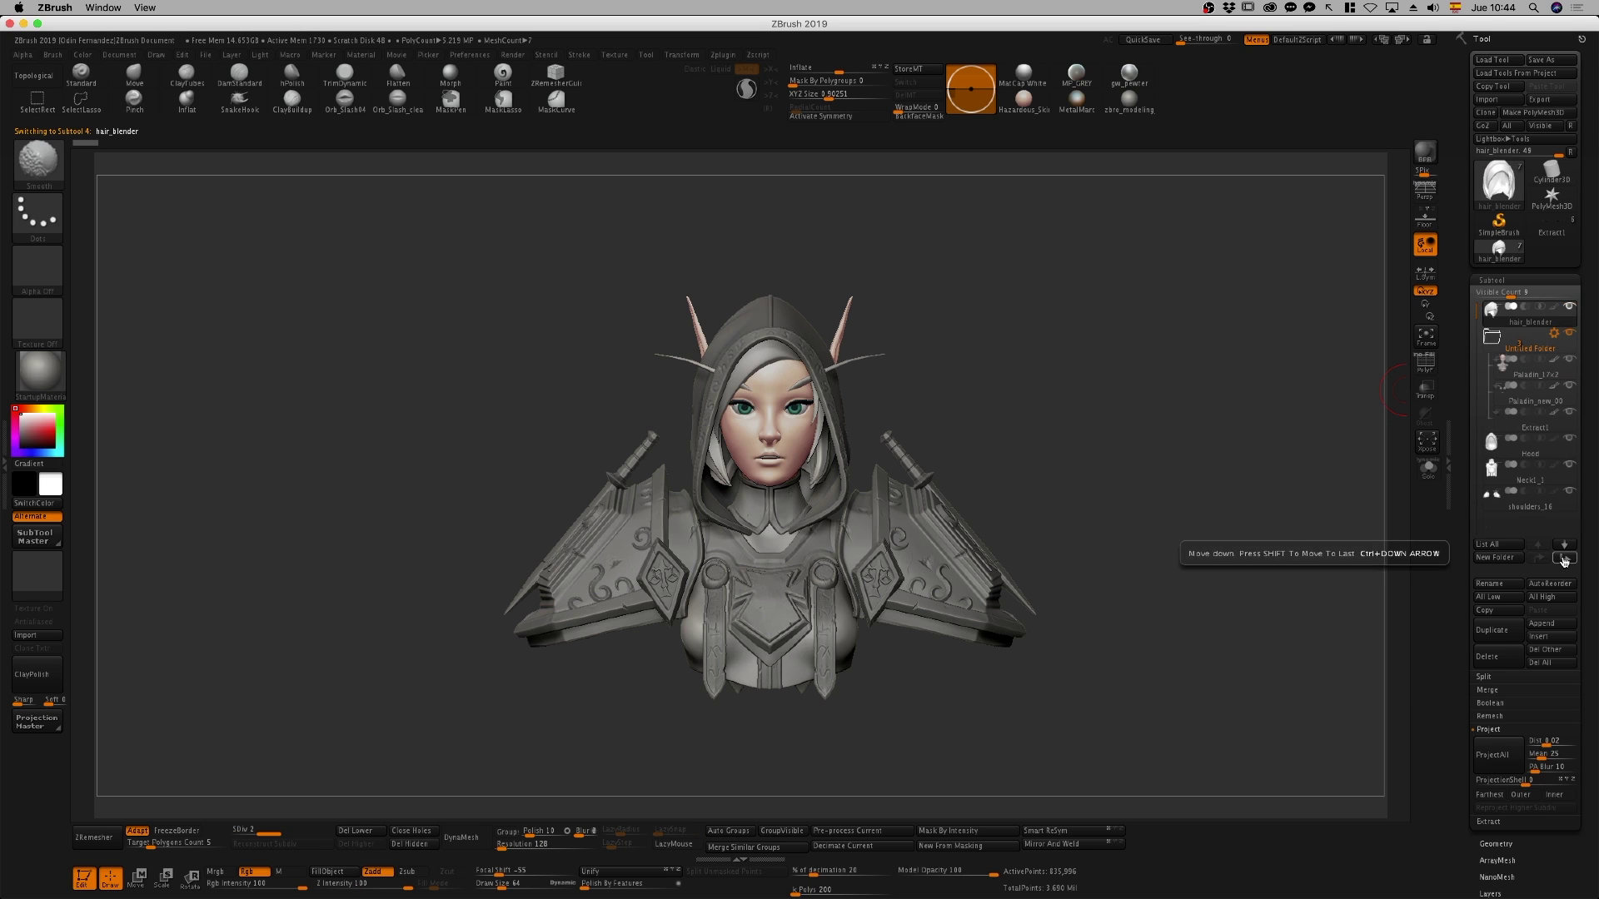
pyautogui.keyDown('shift'); pyautogui.click(1564, 559); pyautogui.keyUp('shift')
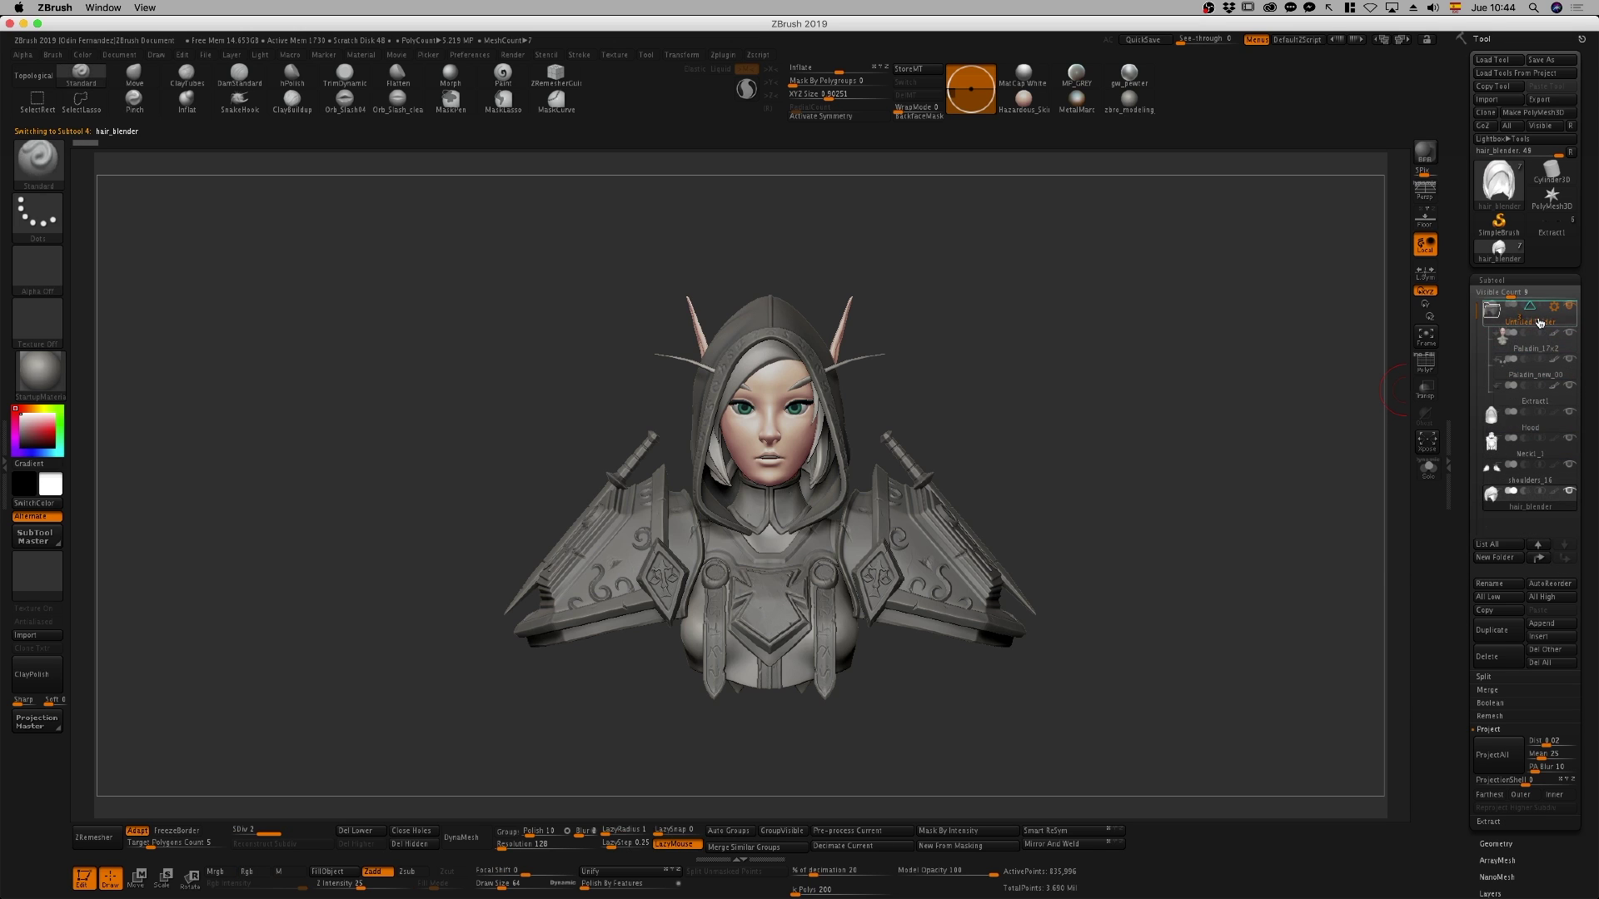
pyautogui.moveTo(1509, 498); pyautogui.dragTo(1524, 337)
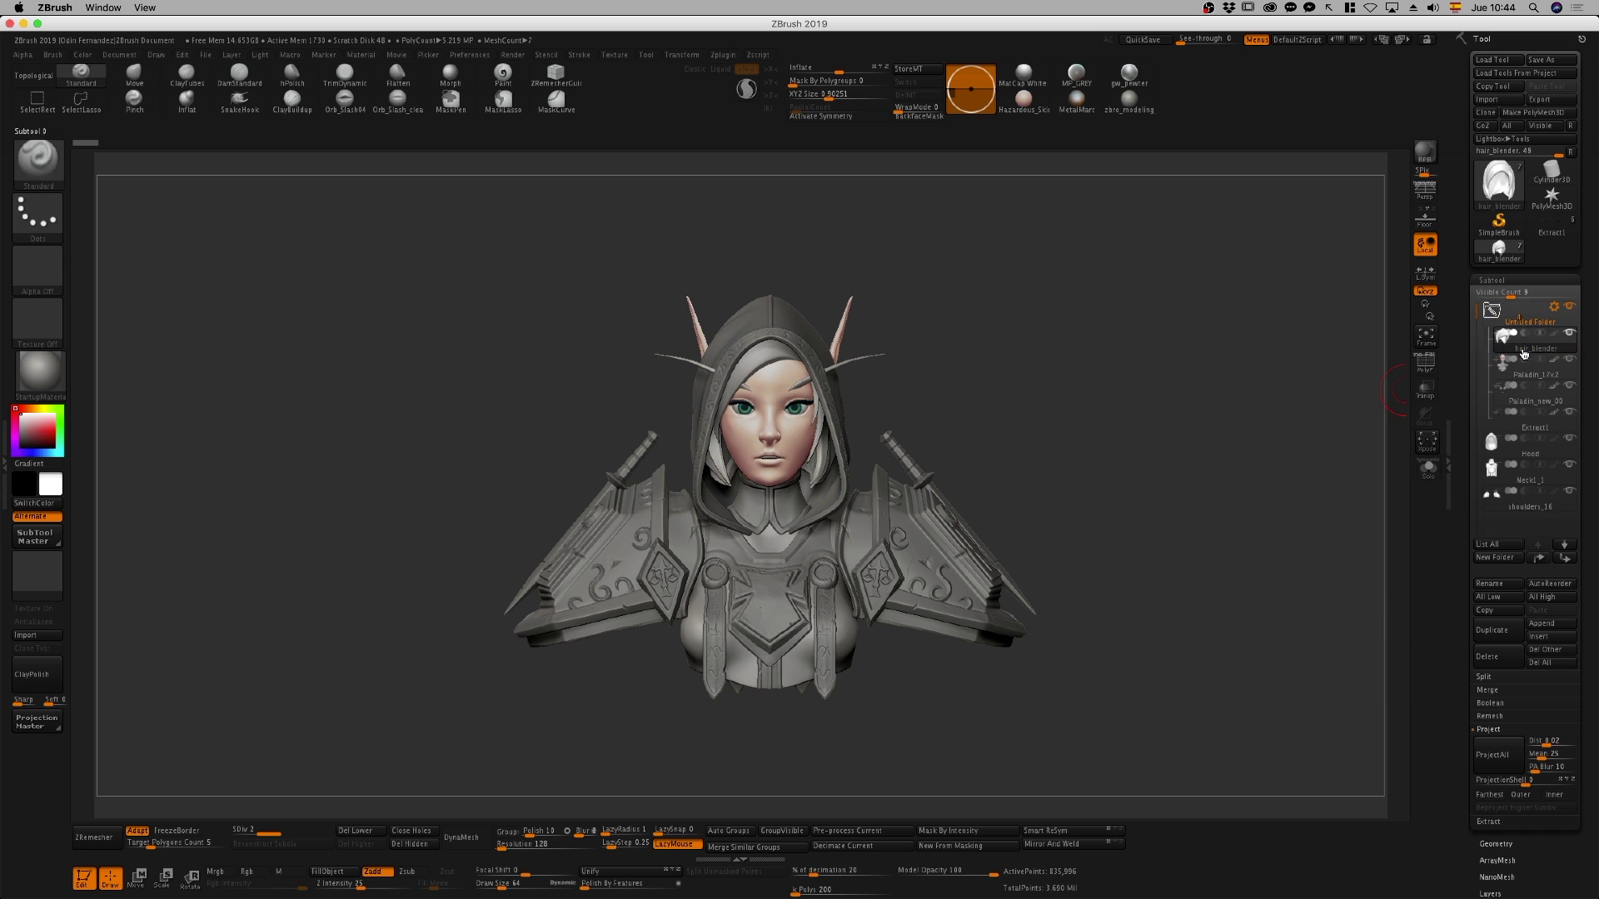
pyautogui.moveTo(1534, 440)
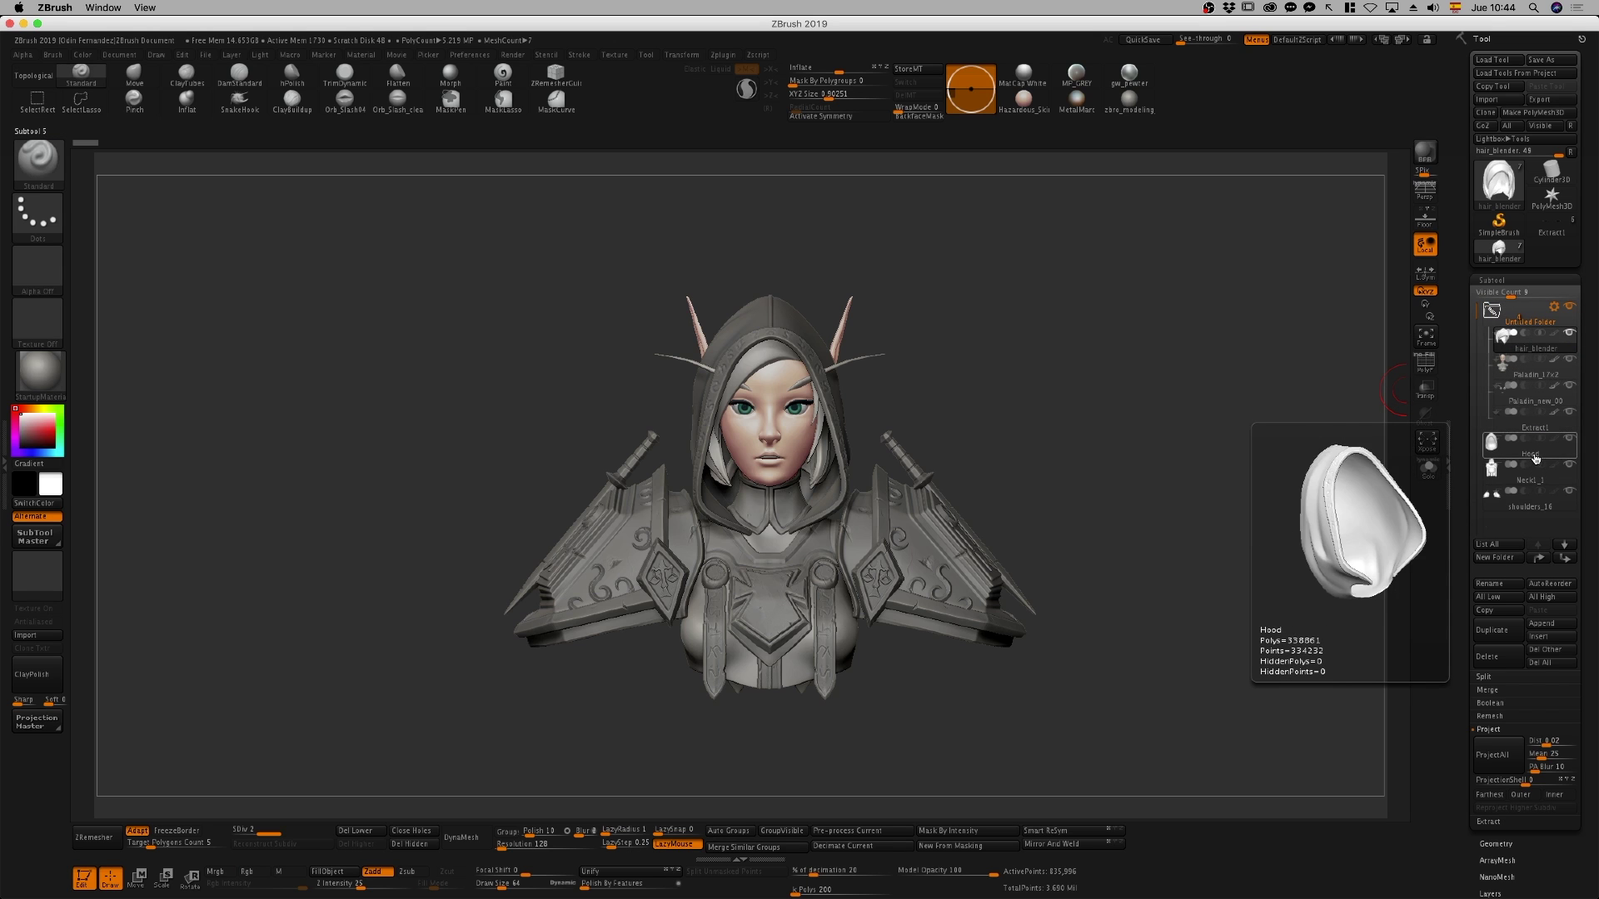
pyautogui.moveTo(1537, 459); pyautogui.dragTo(1534, 481)
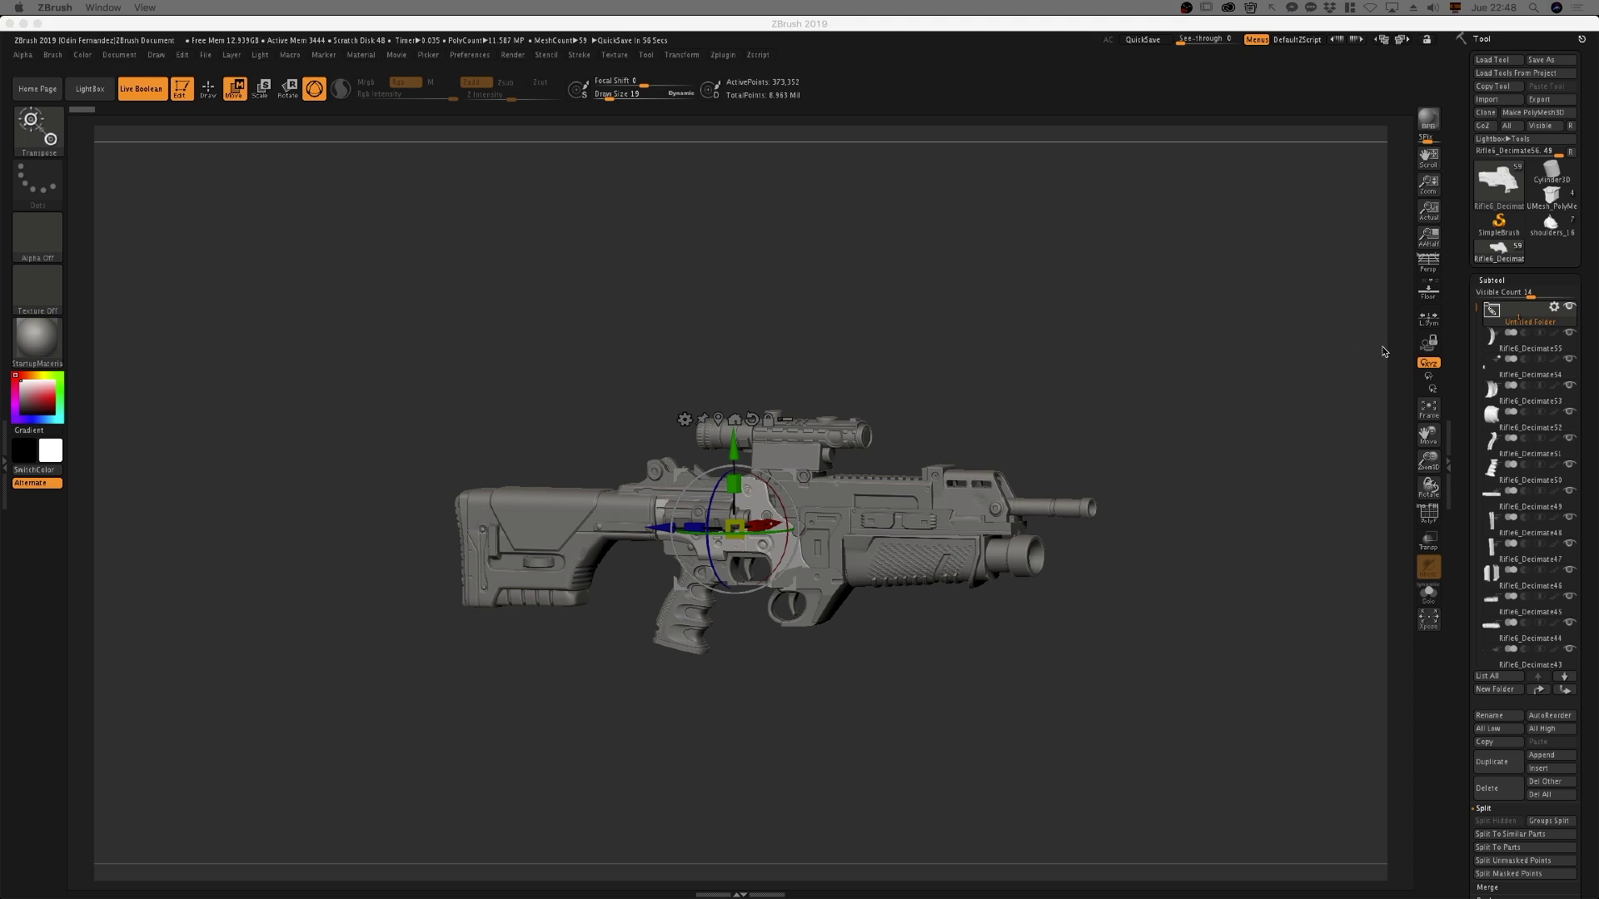
# Expand the Untitled Folder and fit the Transpose Set gizmo to its parts
pyautogui.click(1513, 320)
pyautogui.click(1513, 322)
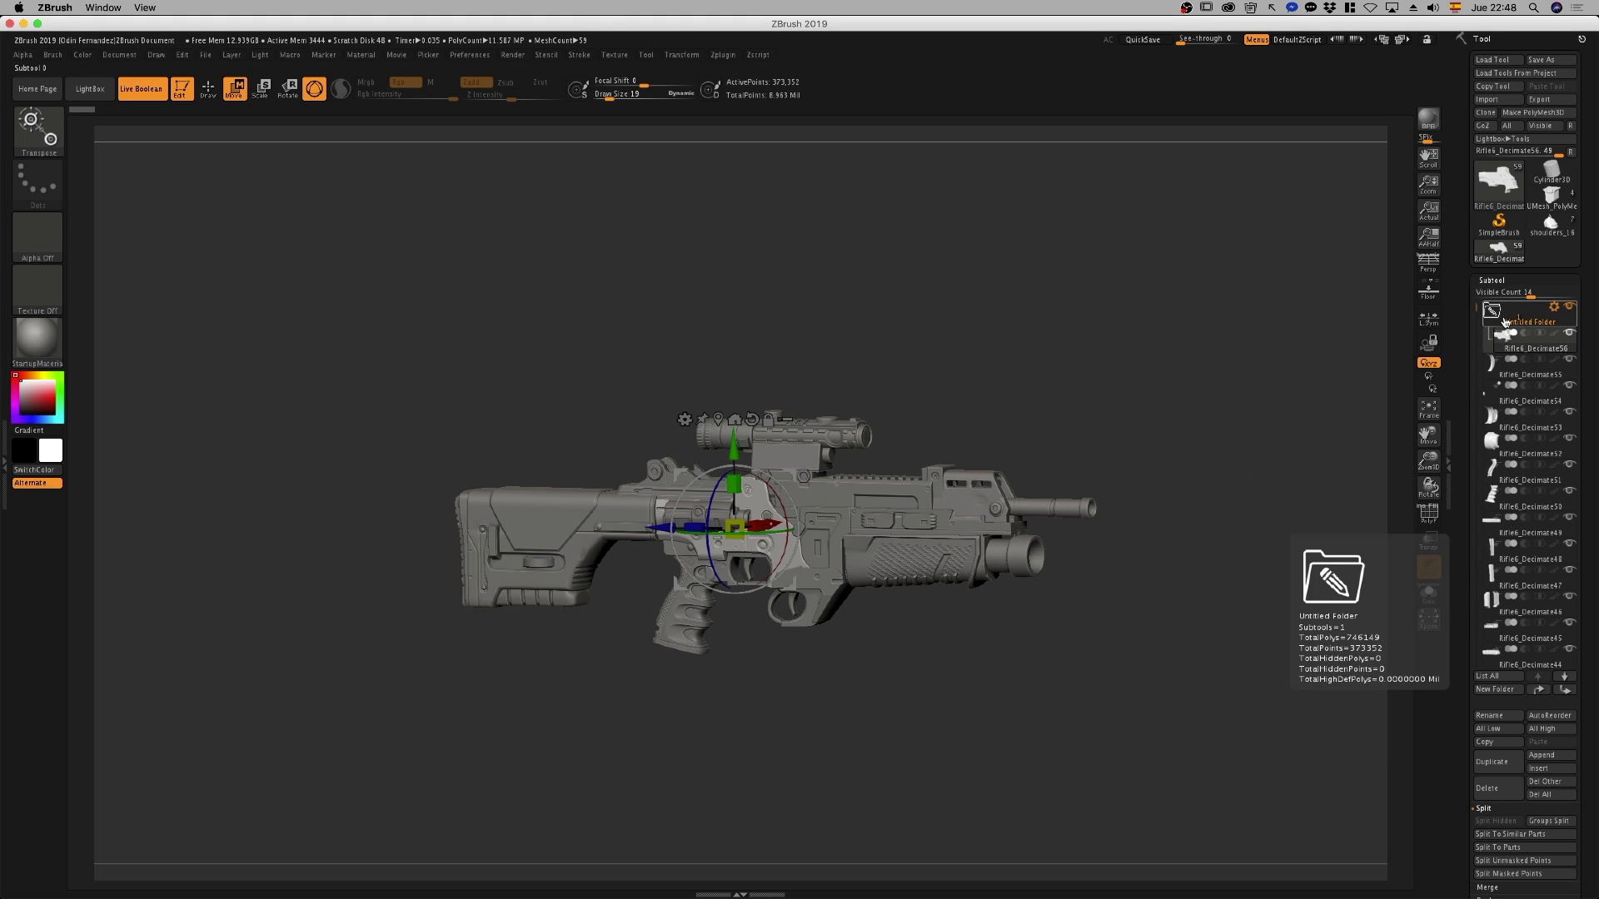
pyautogui.click(1554, 310)
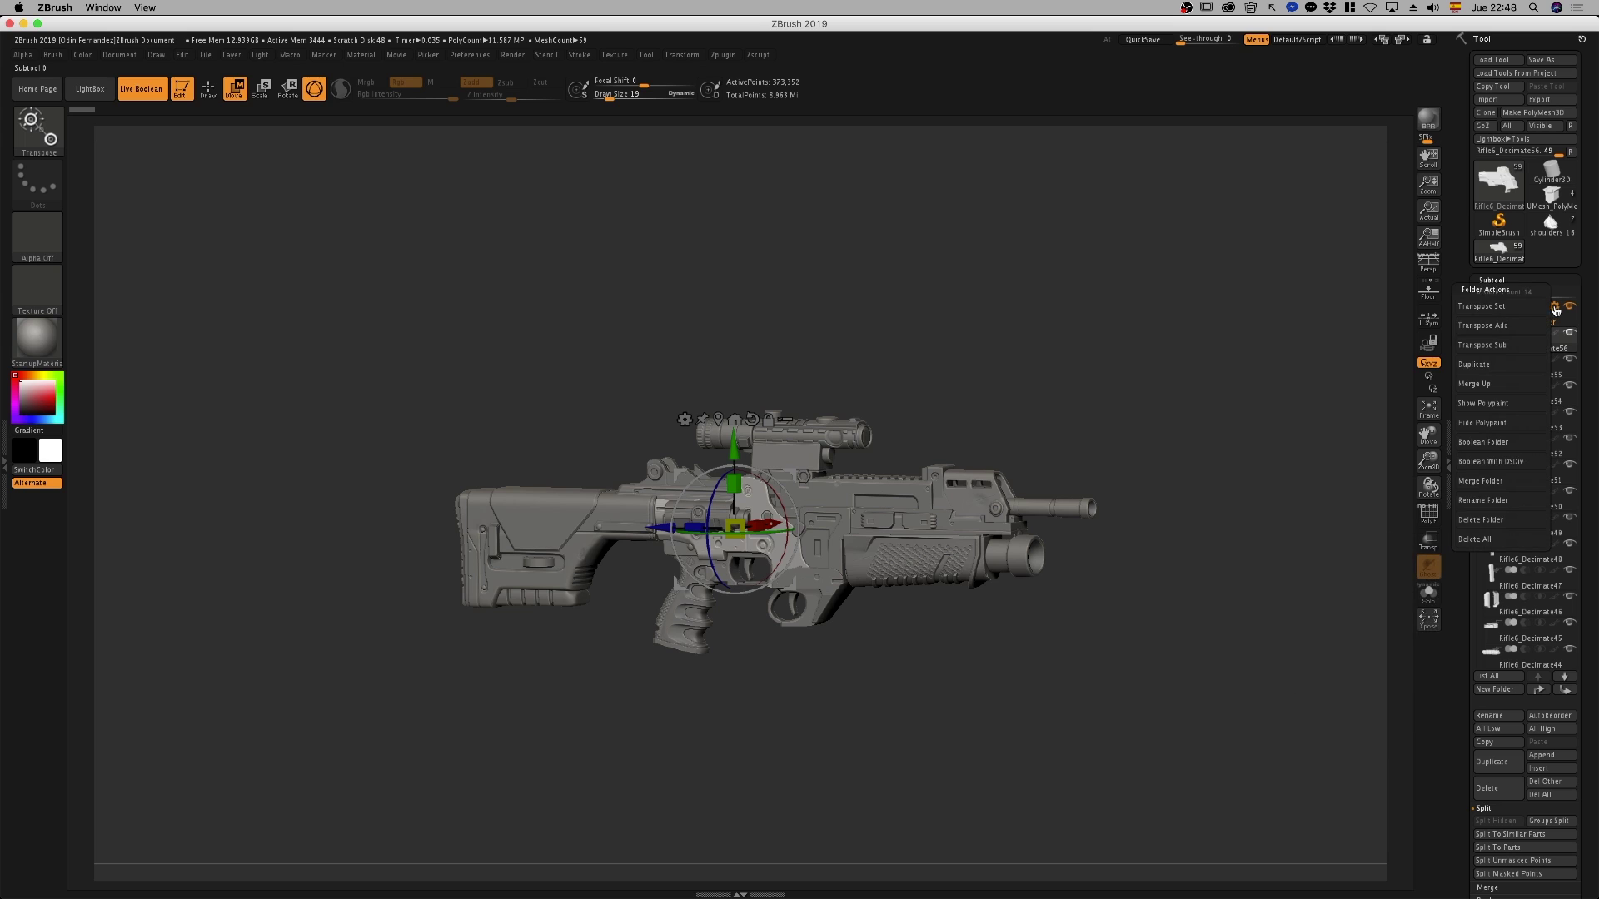
pyautogui.click(1518, 307)
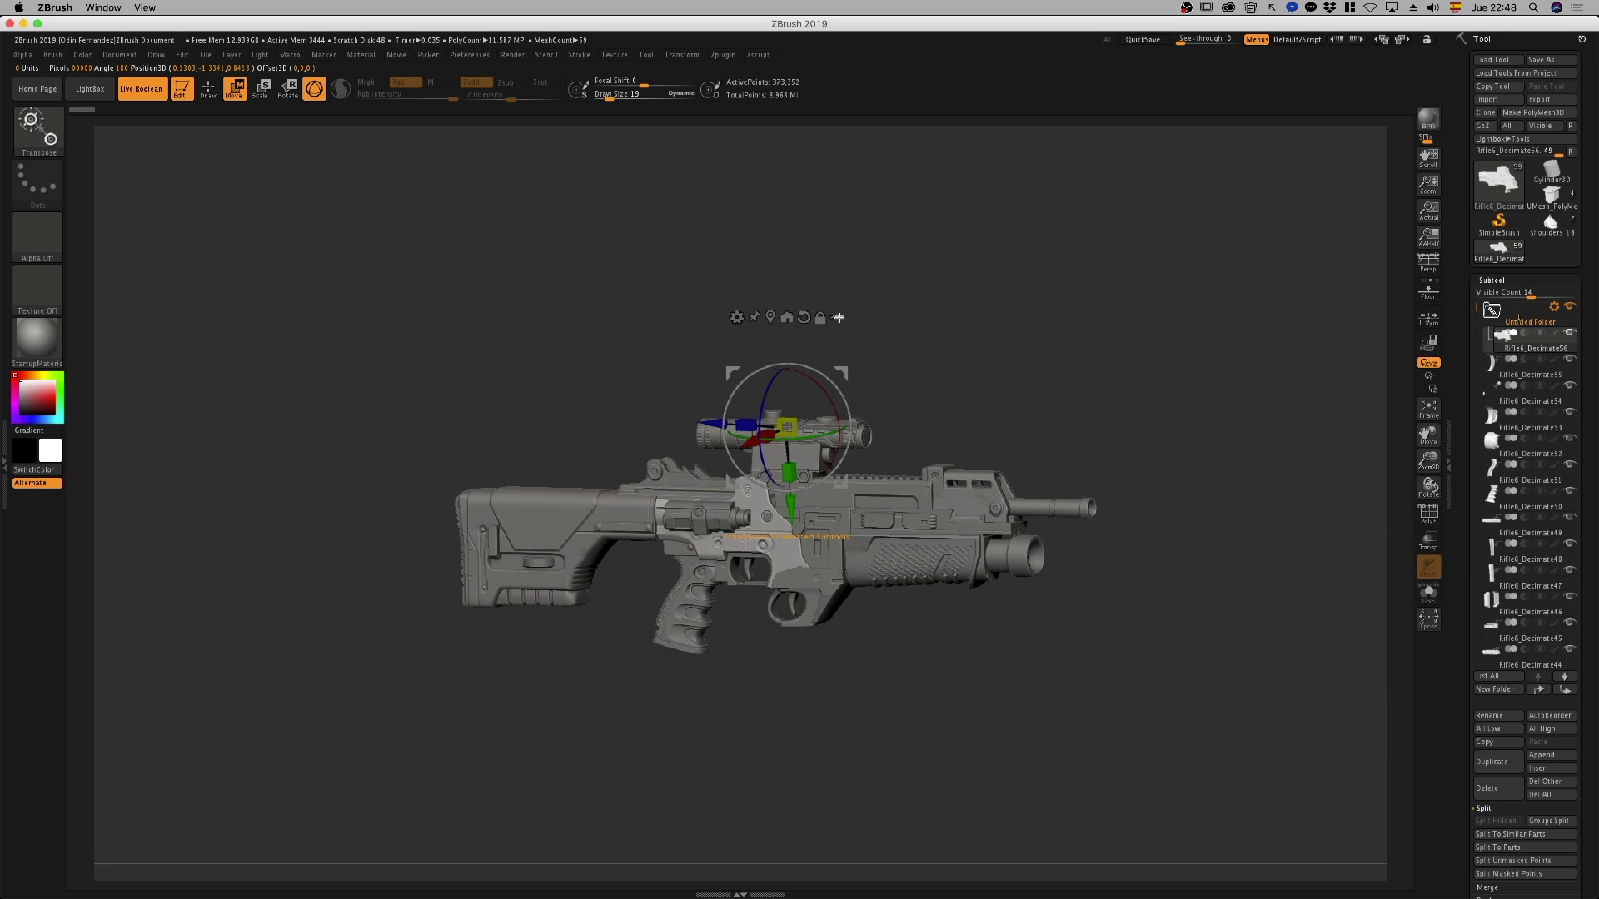
# Solo the receiver, rectangle-select the front parts, reposition the gizmo, and trigger the new-folder prompt
pyautogui.keyDown('alt'); pyautogui.click(781, 542); pyautogui.keyUp('alt')
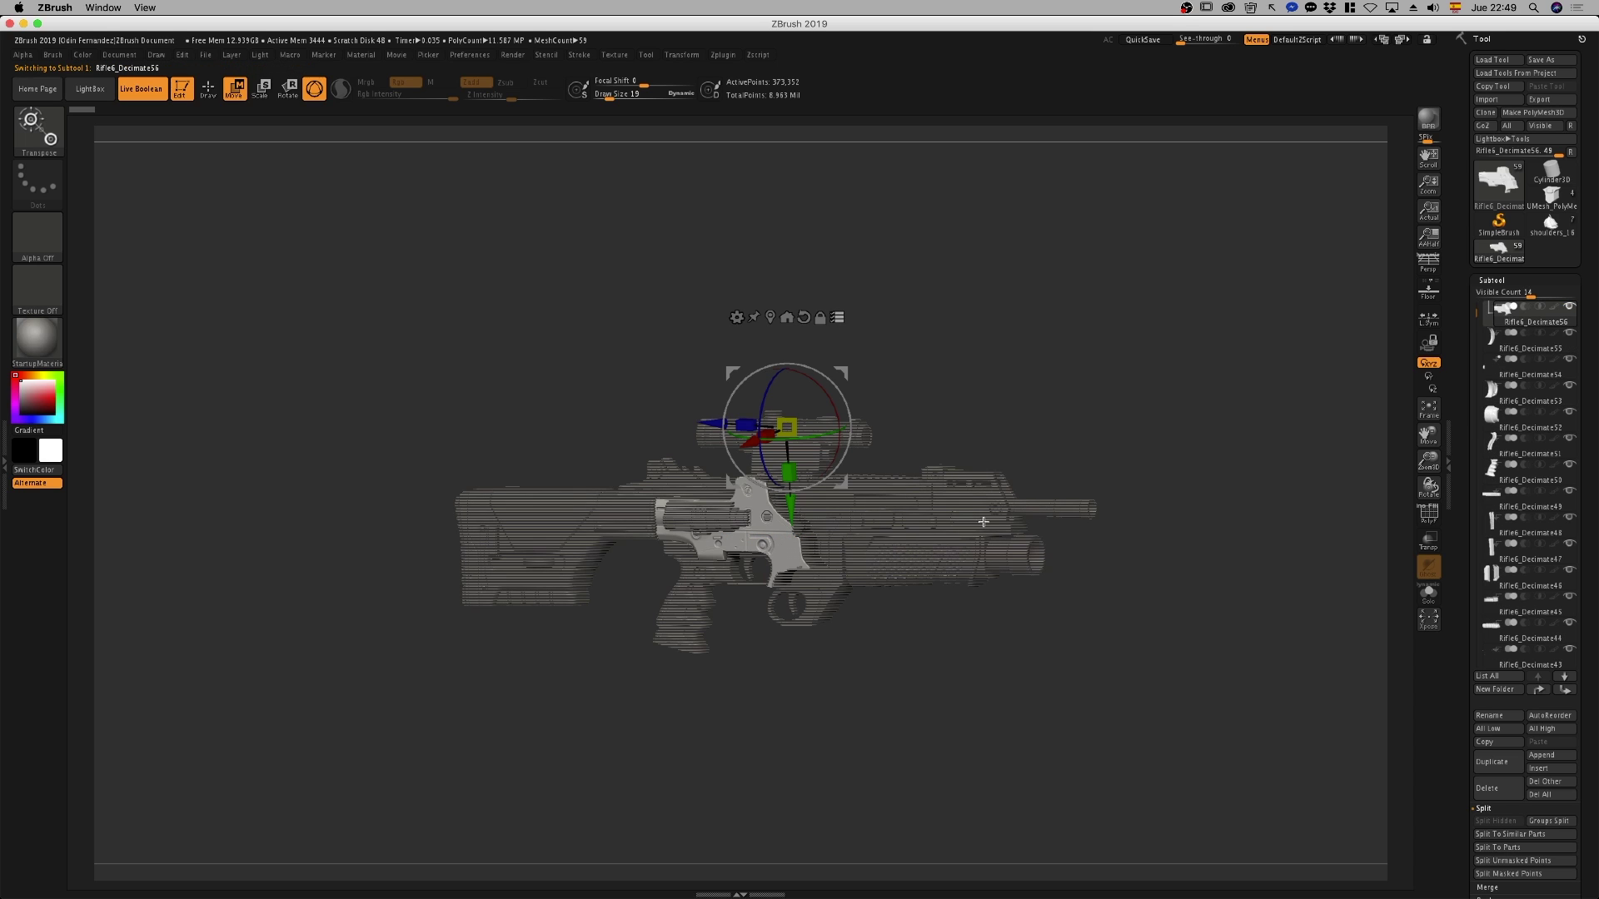
pyautogui.hotkey('ctrl', 'shift')
pyautogui.keyDown('ctrl'); pyautogui.keyDown('shift'); pyautogui.moveTo(1204, 337); pyautogui.dragTo(920, 637); pyautogui.keyUp('shift'); pyautogui.keyUp('ctrl')
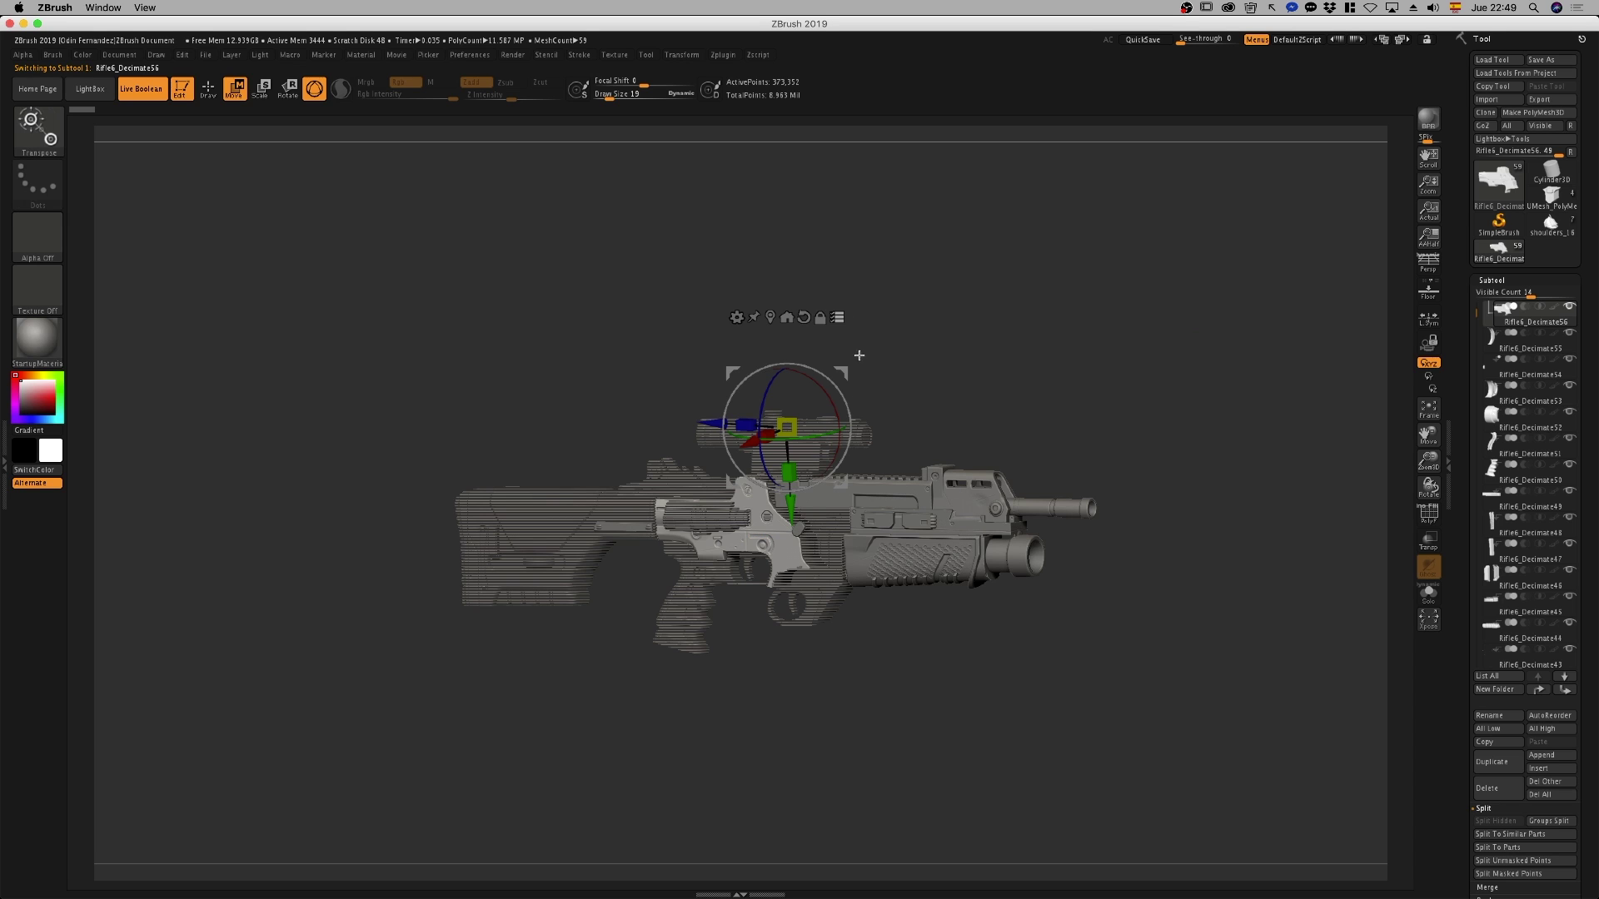
pyautogui.moveTo(828, 450); pyautogui.dragTo(733, 526)
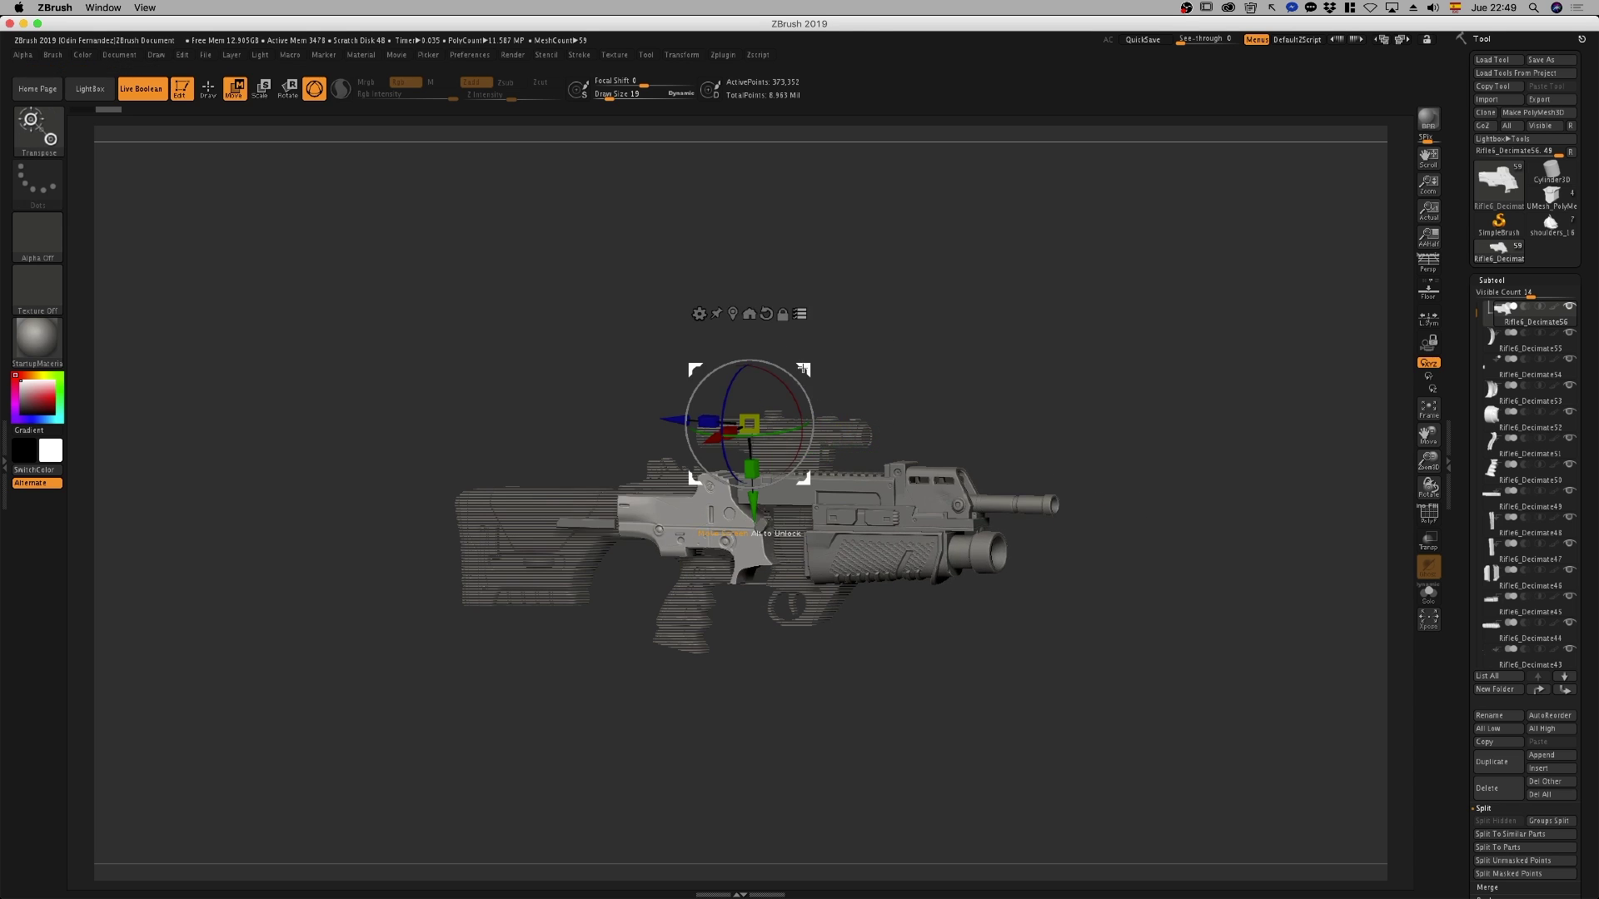
pyautogui.keyDown('ctrl'); pyautogui.click(1241, 393); pyautogui.keyUp('ctrl')
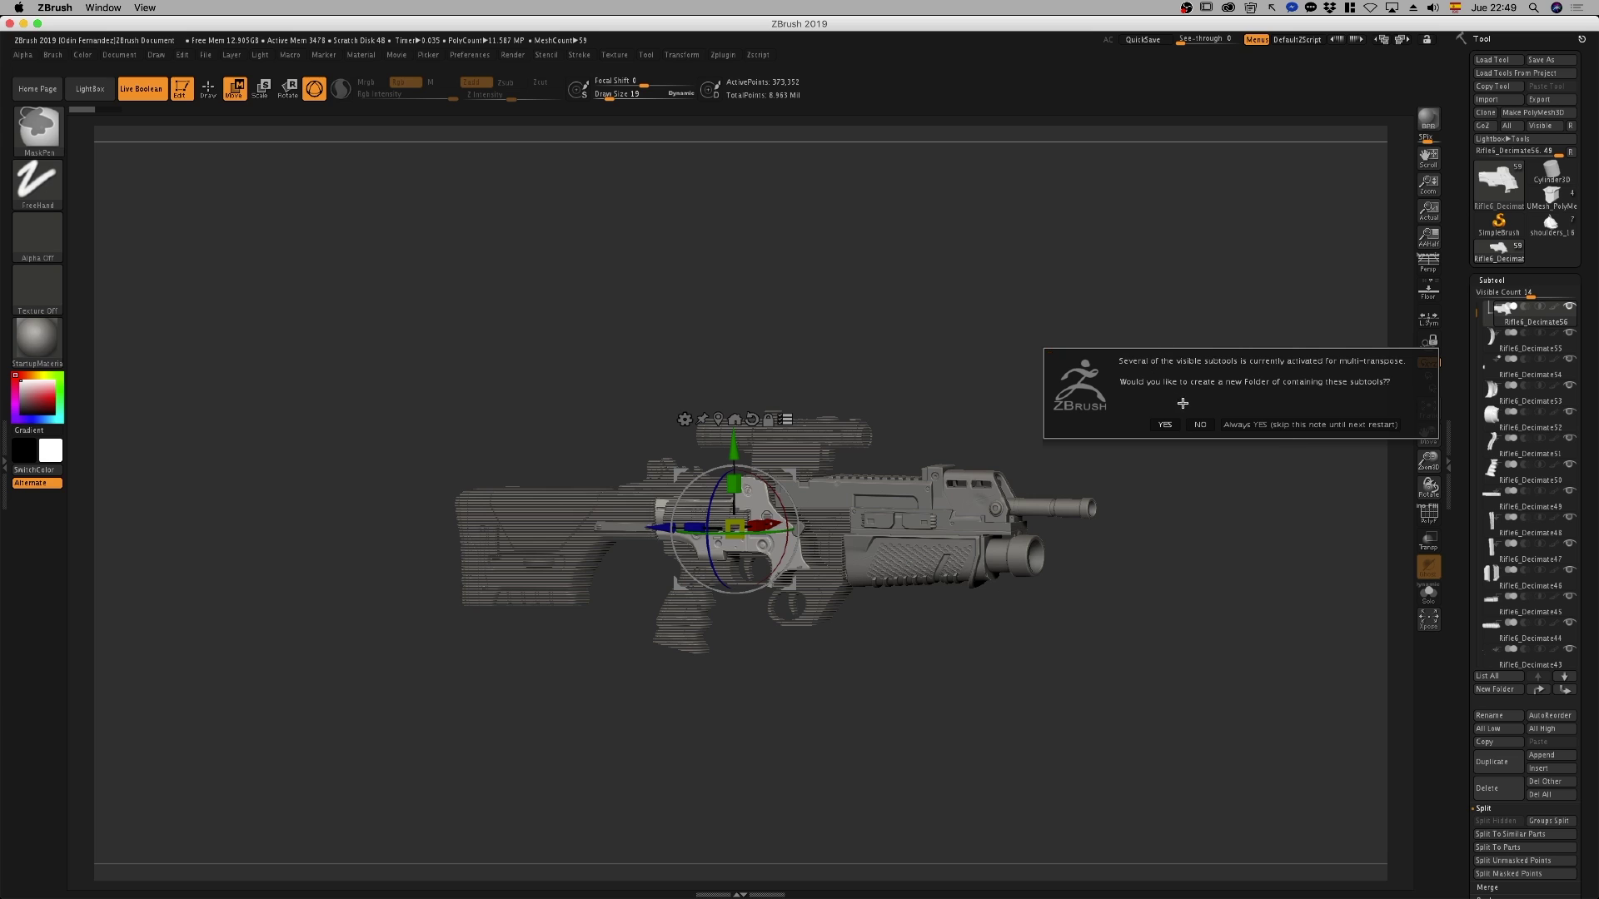
# Gather the rifle parts into a new Untitled Folder, then expand, inspect and collapse it
pyautogui.click(1166, 426)
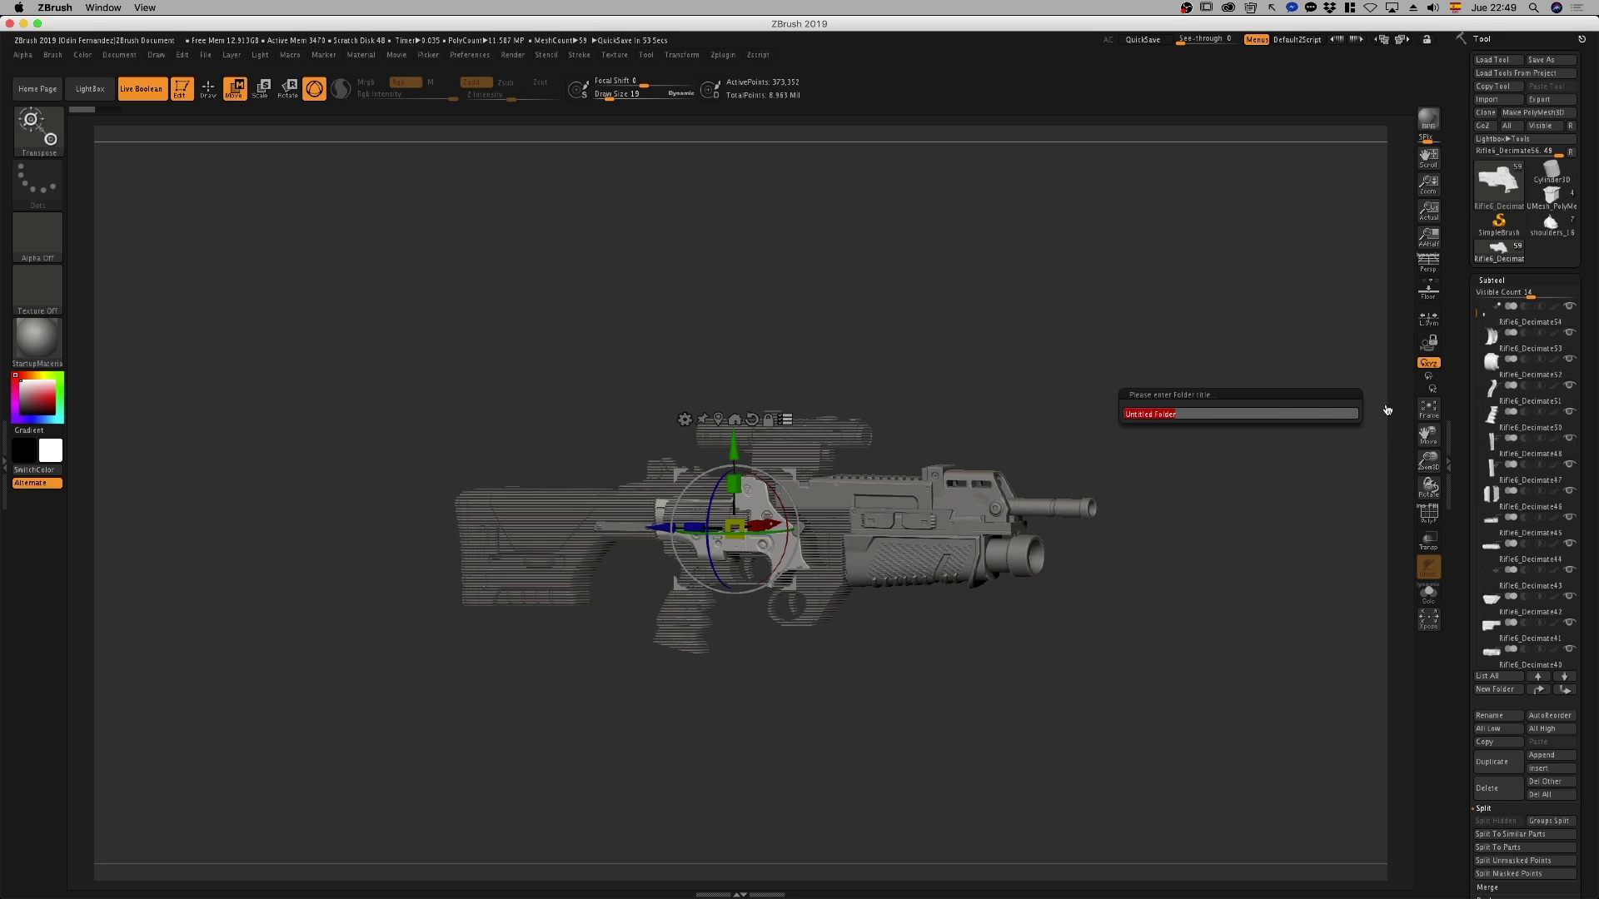
pyautogui.press('Return')
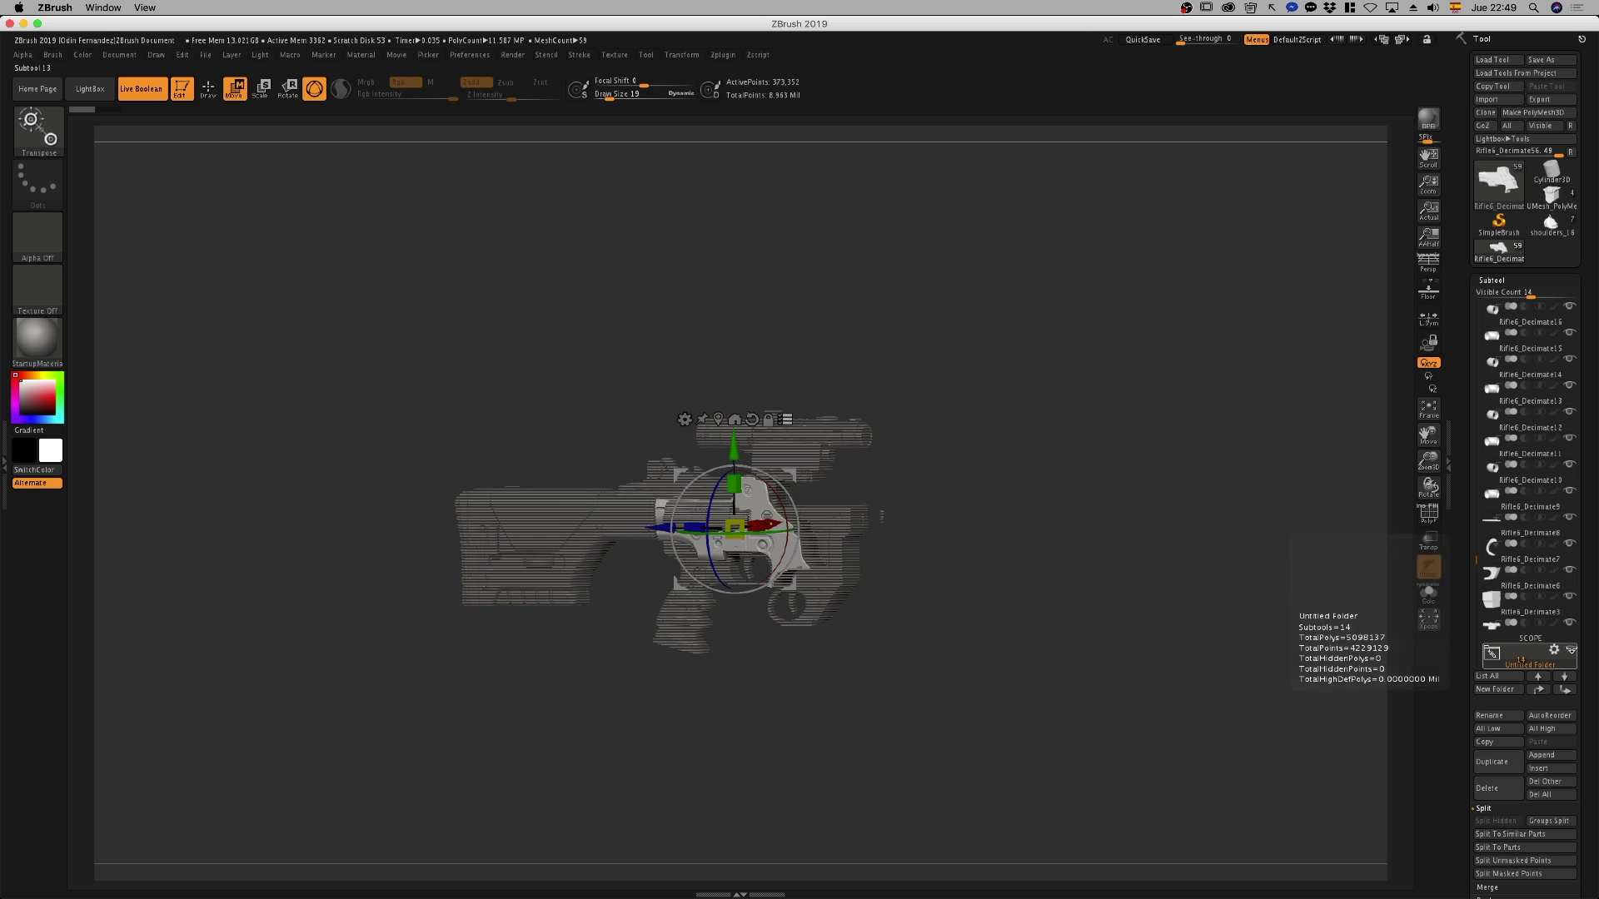
pyautogui.moveTo(1473, 563); pyautogui.dragTo(1473, 583)
pyautogui.click(1490, 556)
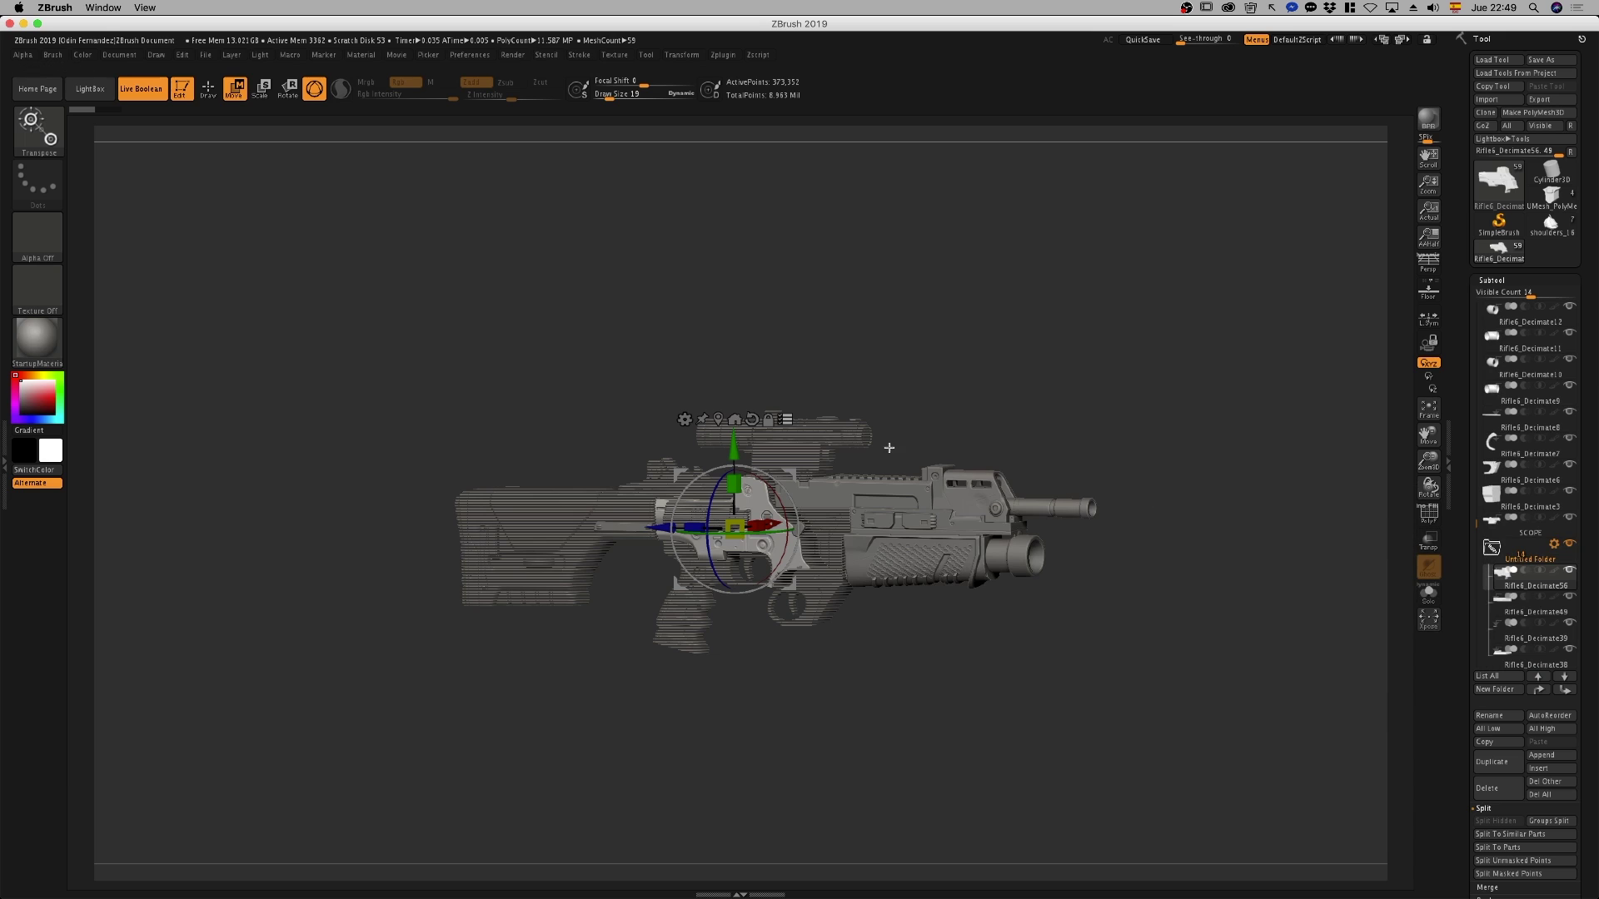
pyautogui.hotkey('alt', 'Down')
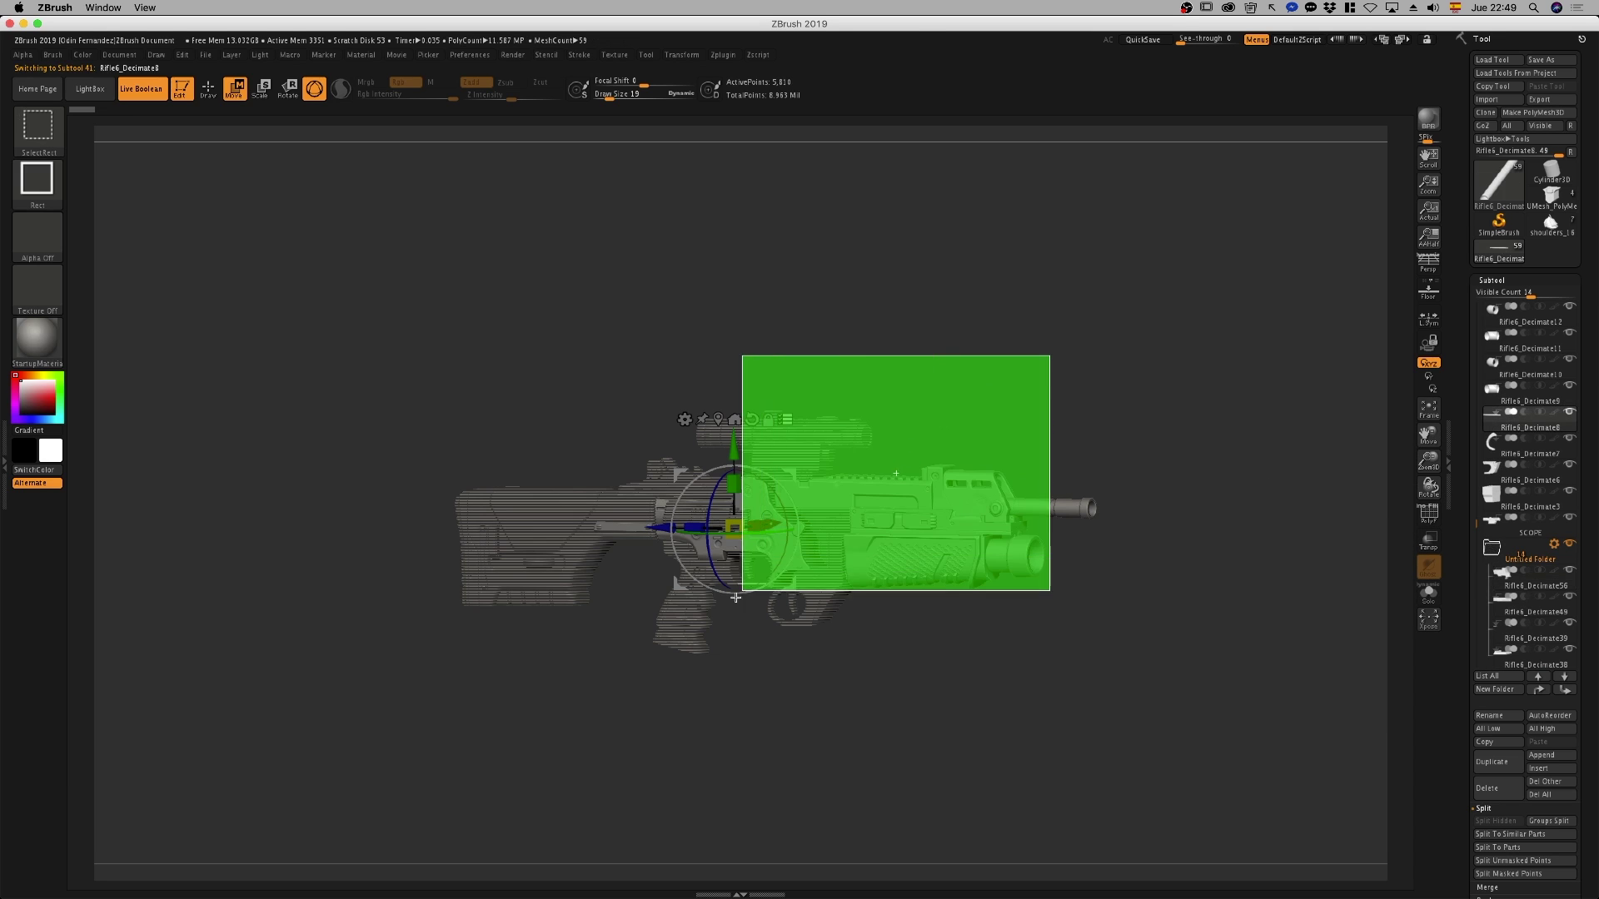
pyautogui.keyDown('ctrl'); pyautogui.keyDown('shift'); pyautogui.moveTo(1045, 357); pyautogui.dragTo(742, 592); pyautogui.keyUp('shift'); pyautogui.keyUp('ctrl')
pyautogui.keyDown('ctrl'); pyautogui.keyDown('alt'); pyautogui.keyDown('shift'); pyautogui.moveTo(574, 378); pyautogui.dragTo(714, 605); pyautogui.keyUp('shift'); pyautogui.keyUp('alt'); pyautogui.keyUp('ctrl')
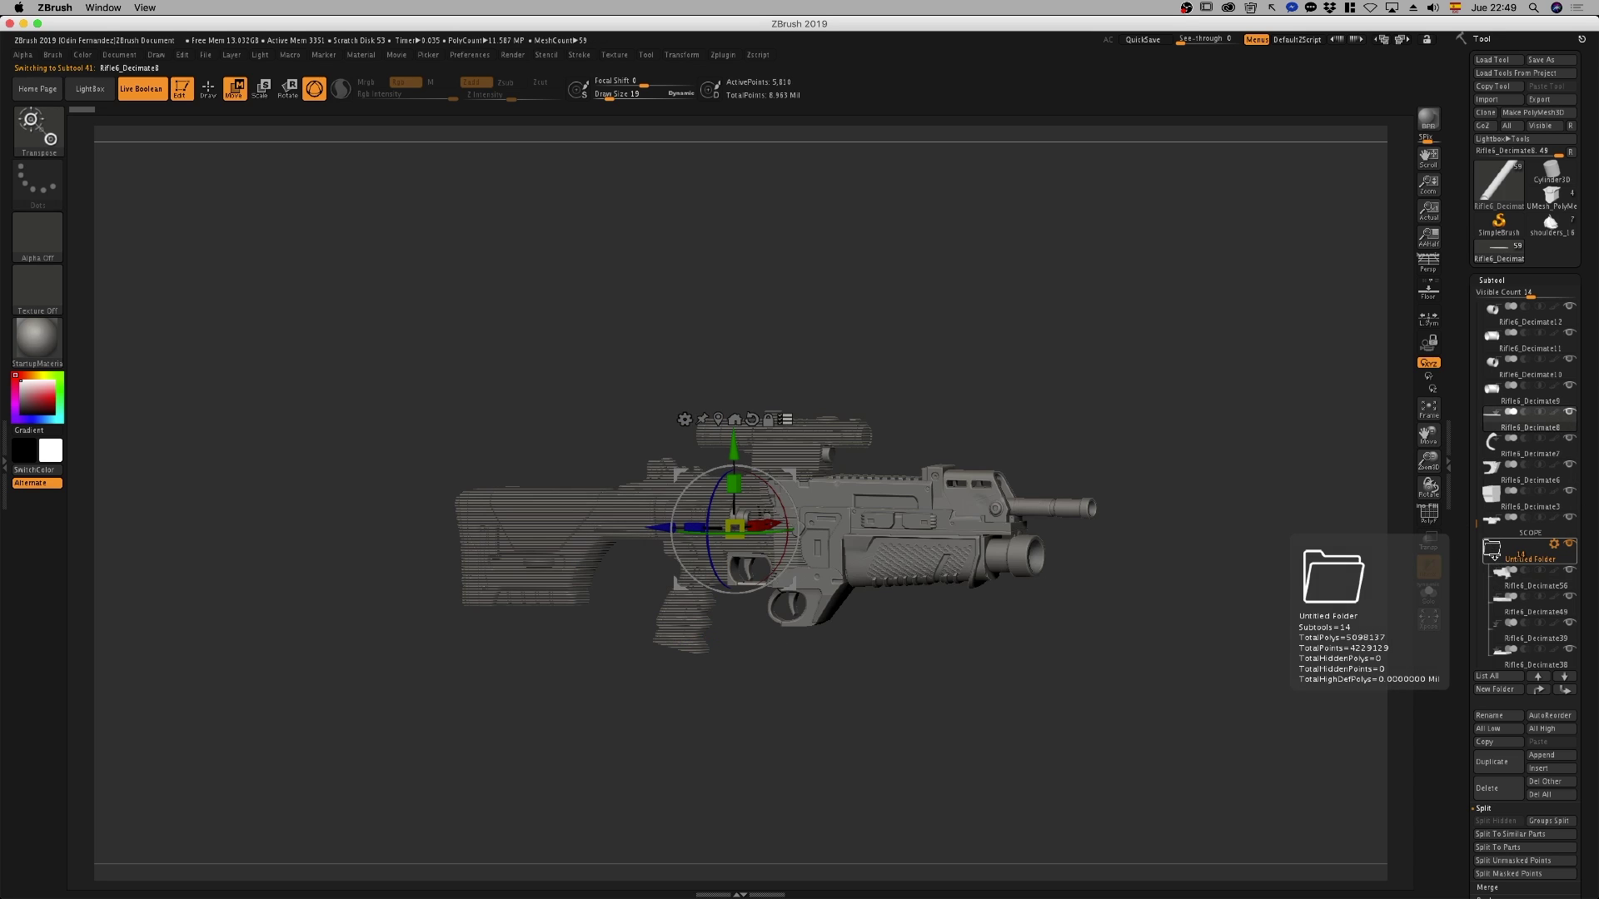
pyautogui.click(1498, 552)
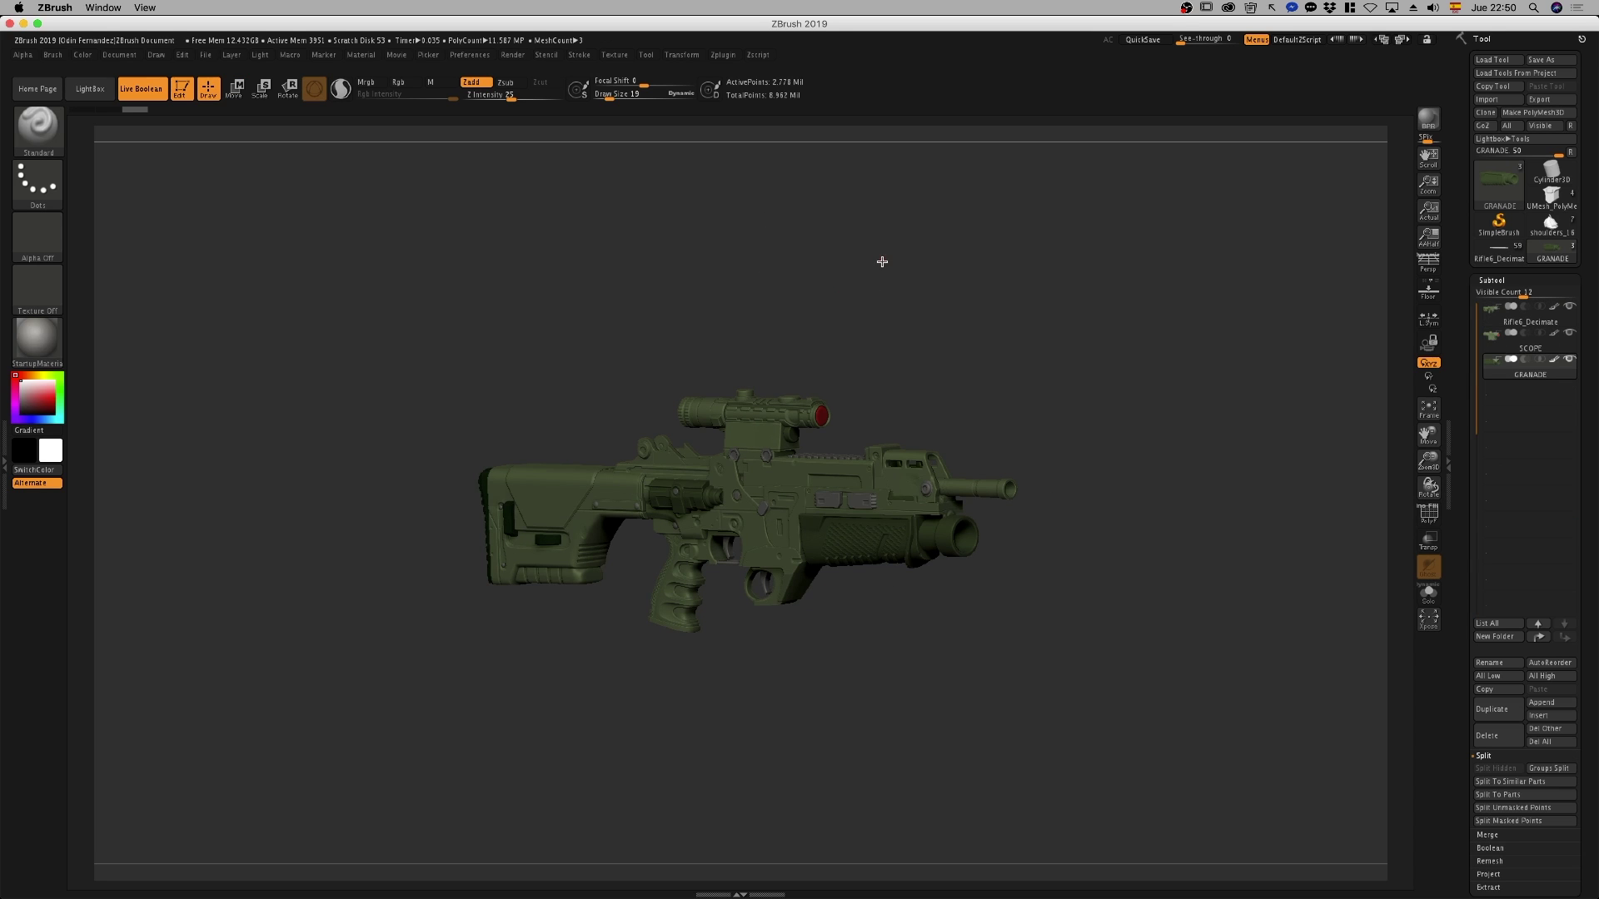
# Launch the ZColor plugin and dock its window at the upper left
pyautogui.click(722, 55)
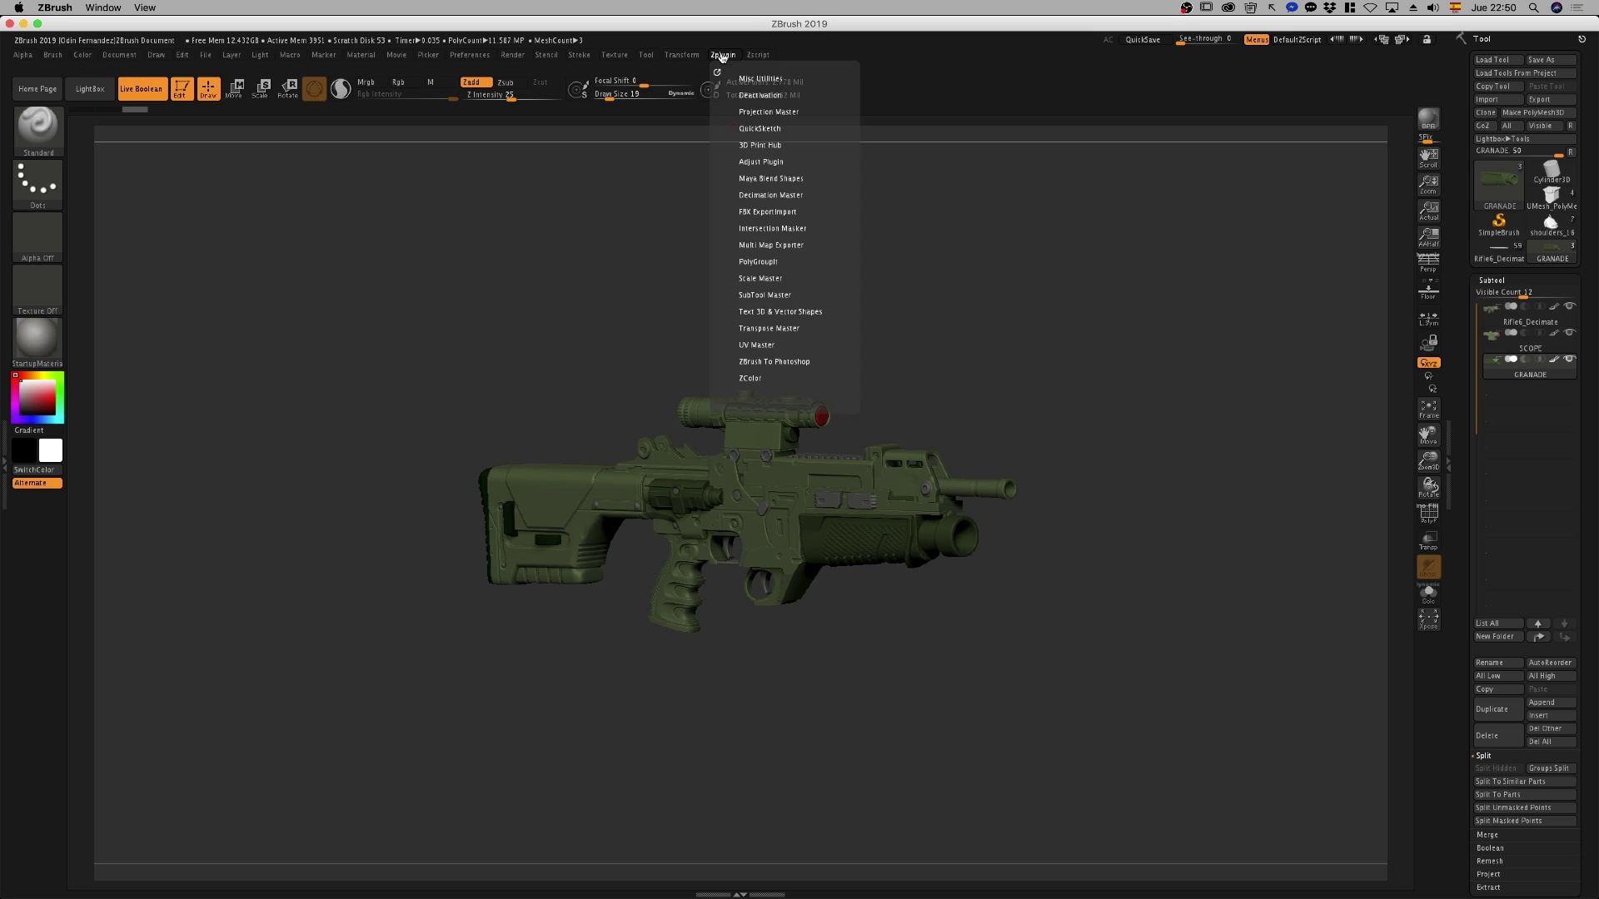
pyautogui.click(764, 398)
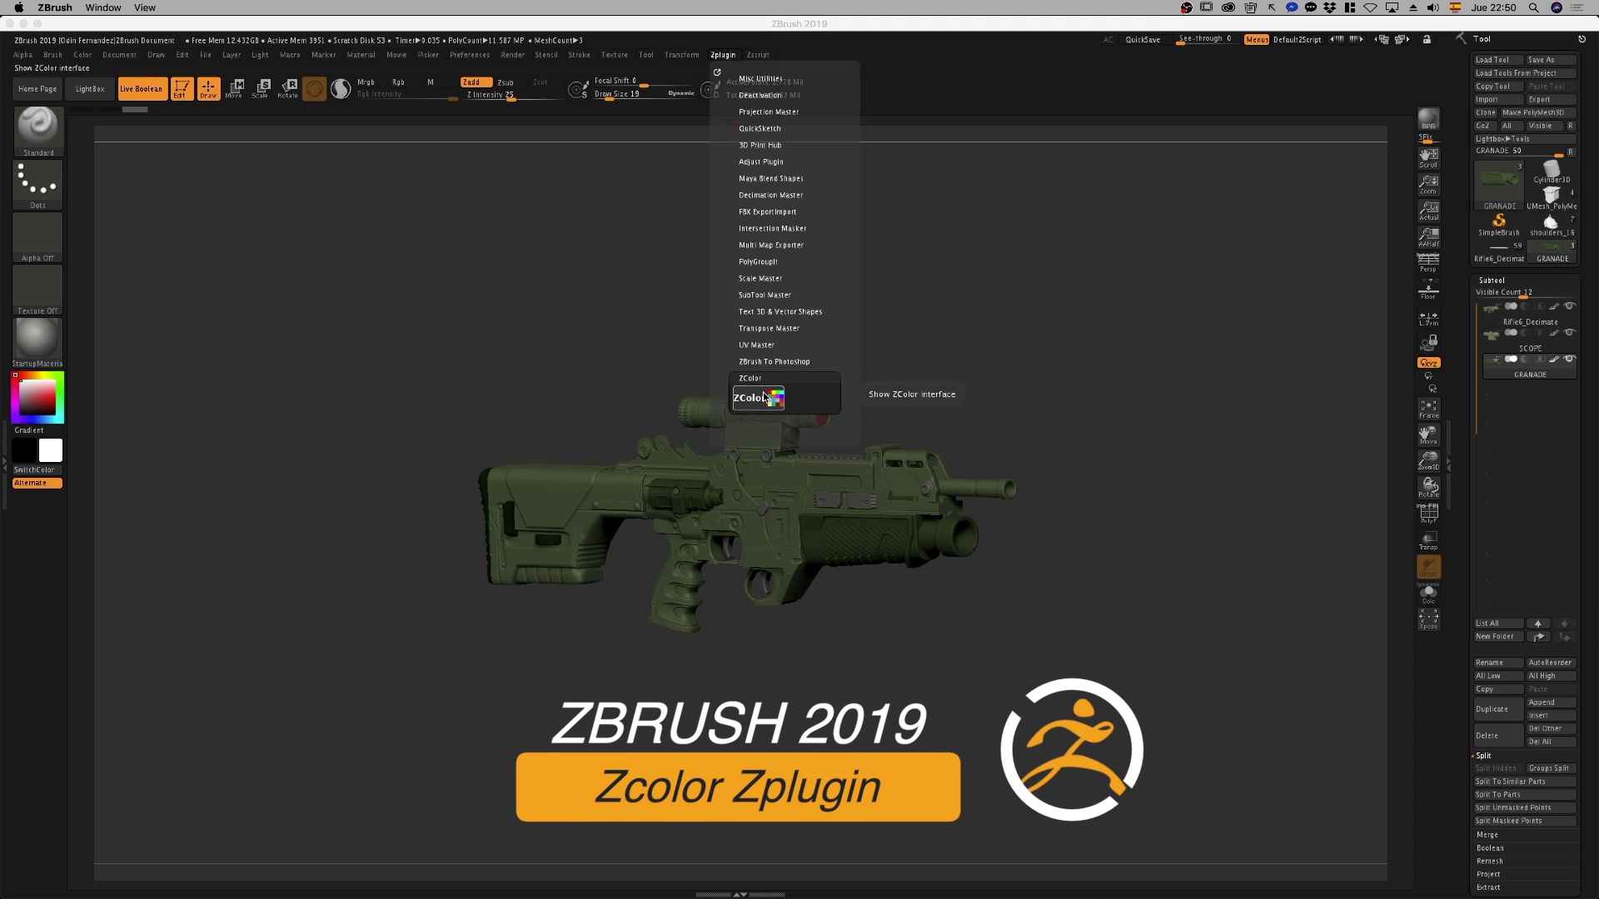
pyautogui.moveTo(993, 232)
pyautogui.mouseDown()
pyautogui.moveTo(302, 200)
pyautogui.moveTo(345, 188)
pyautogui.moveTo(340, 330)
pyautogui.moveTo(325, 216)
pyautogui.mouseUp()
pyautogui.click(572, 267)
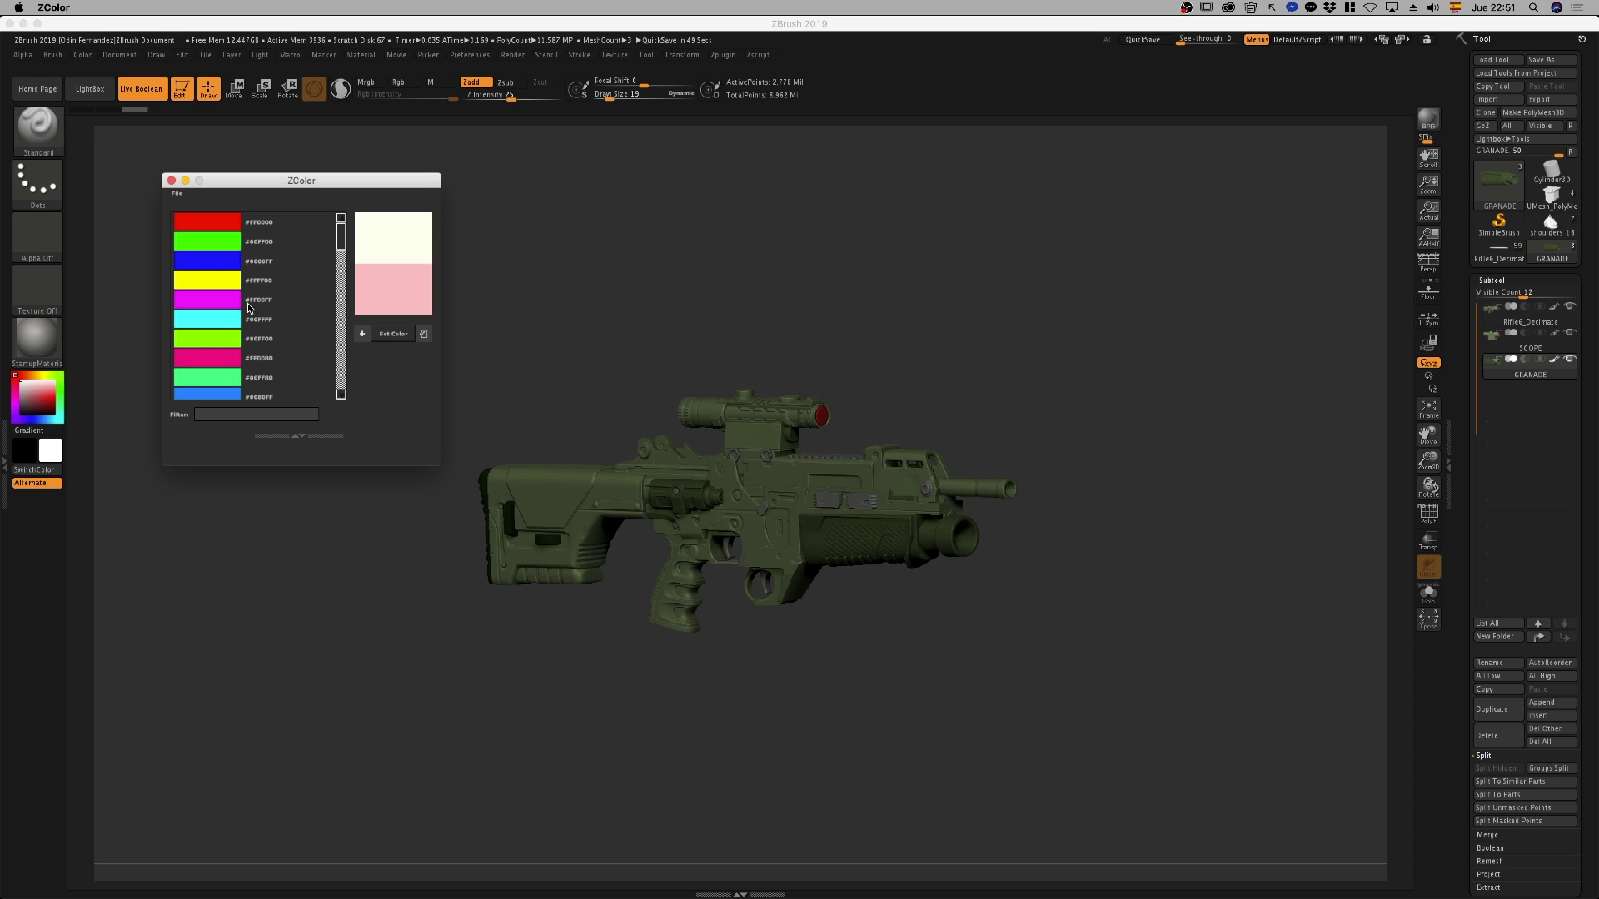
pyautogui.scroll(-2, 339, 243)
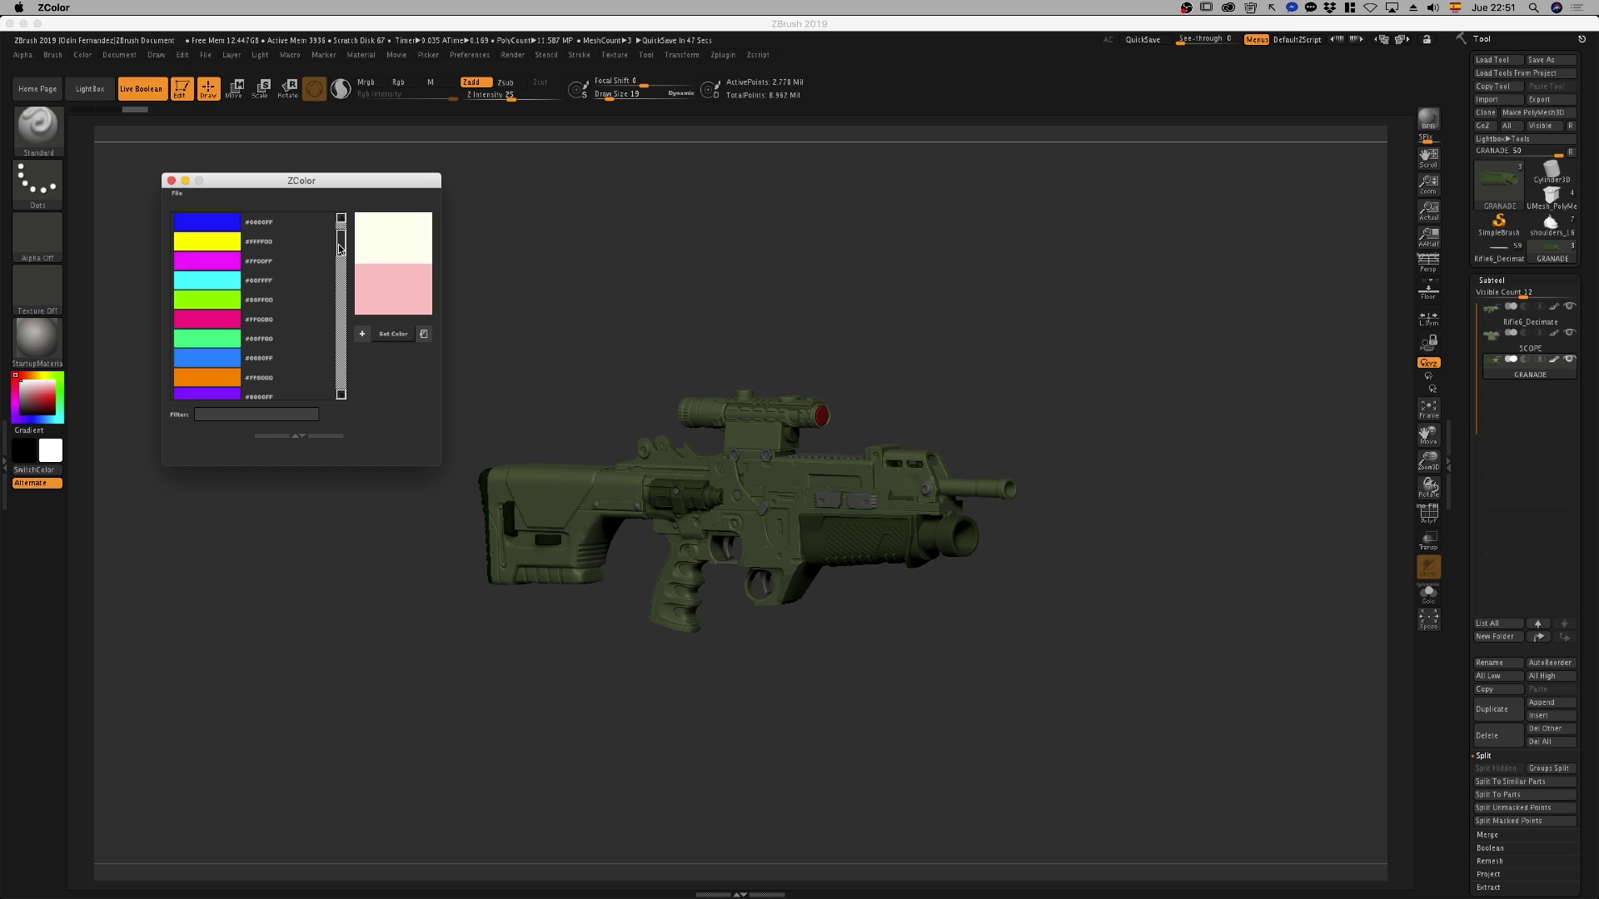
pyautogui.scroll(2, 339, 243)
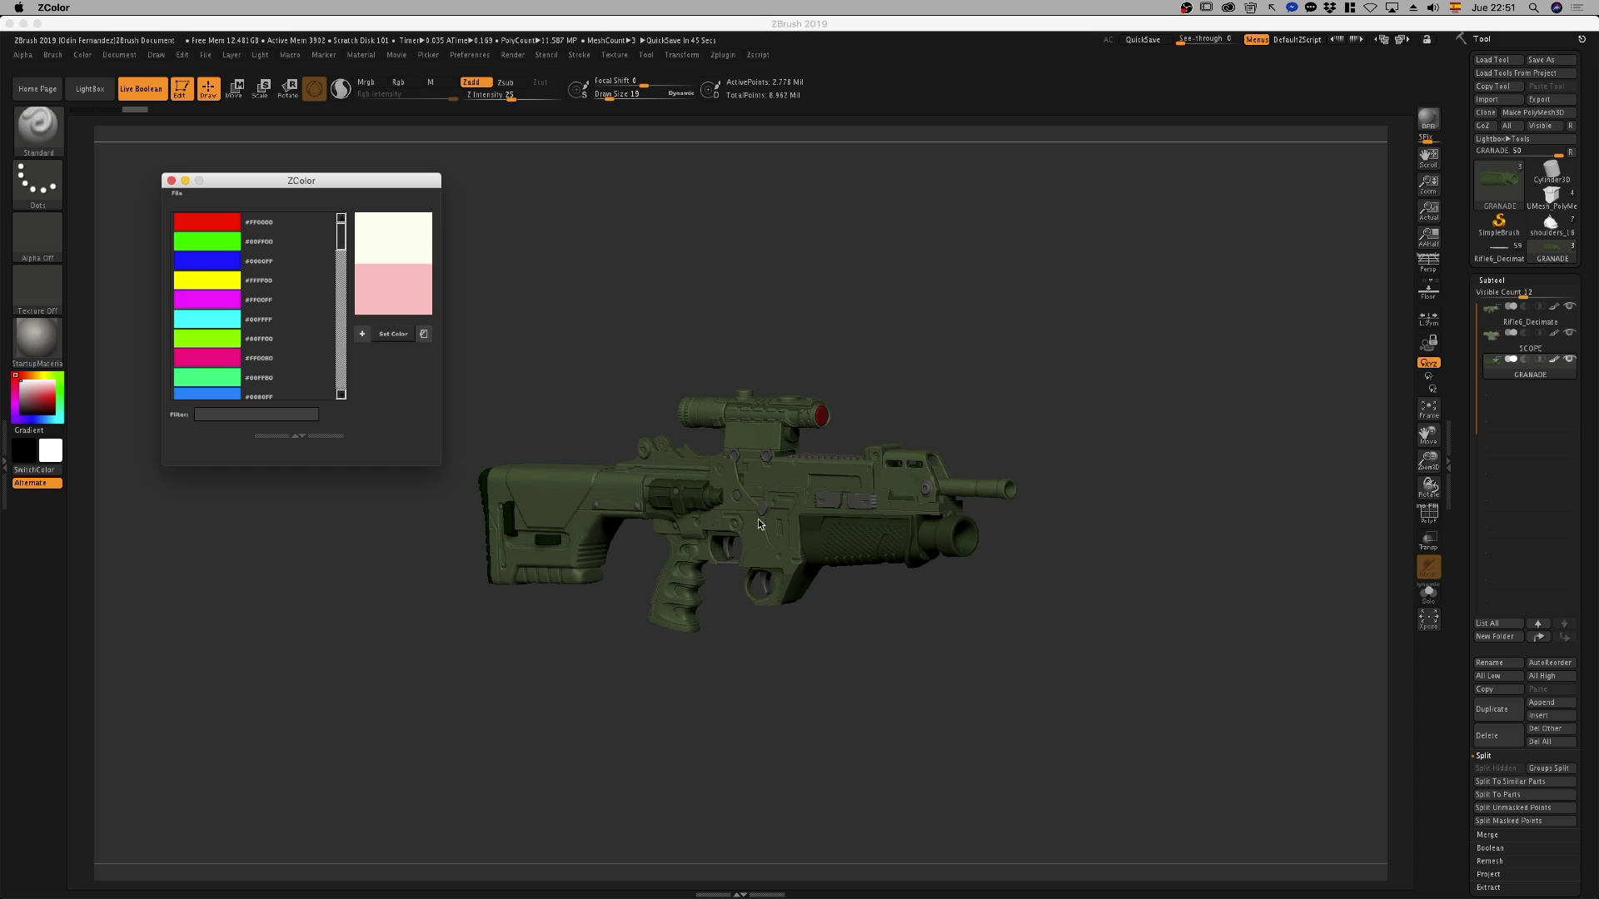
pyautogui.scroll(-2, 300, 254)
pyautogui.scroll(2, 344, 230)
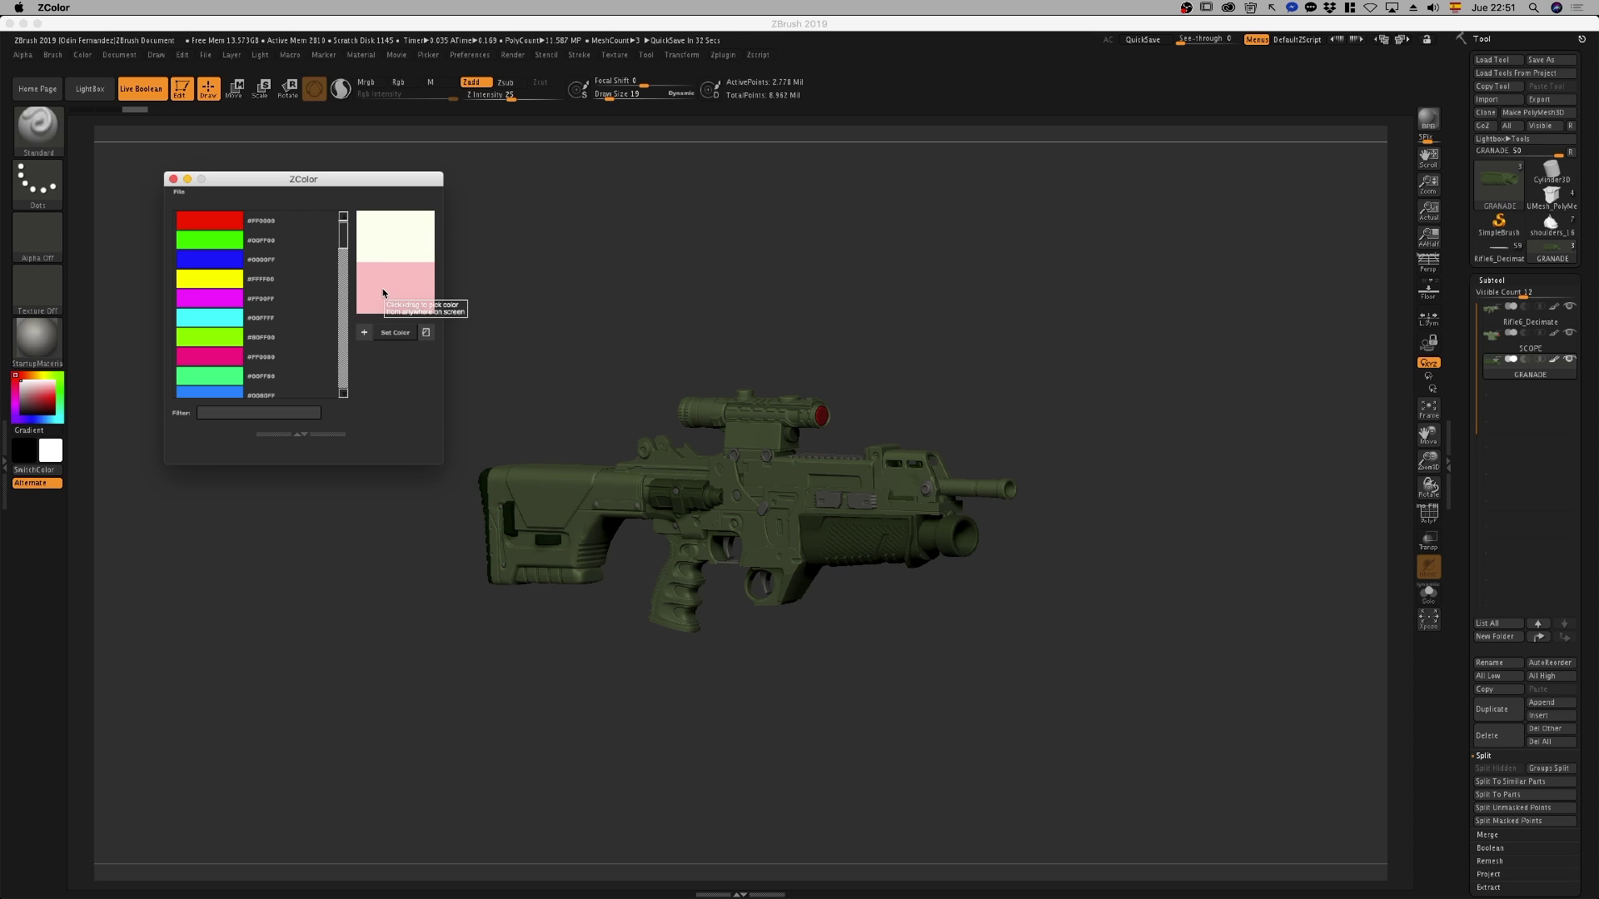
# Fill the rifle's grenade launcher with solid yellow using Set Color and FillObject
pyautogui.press('w')
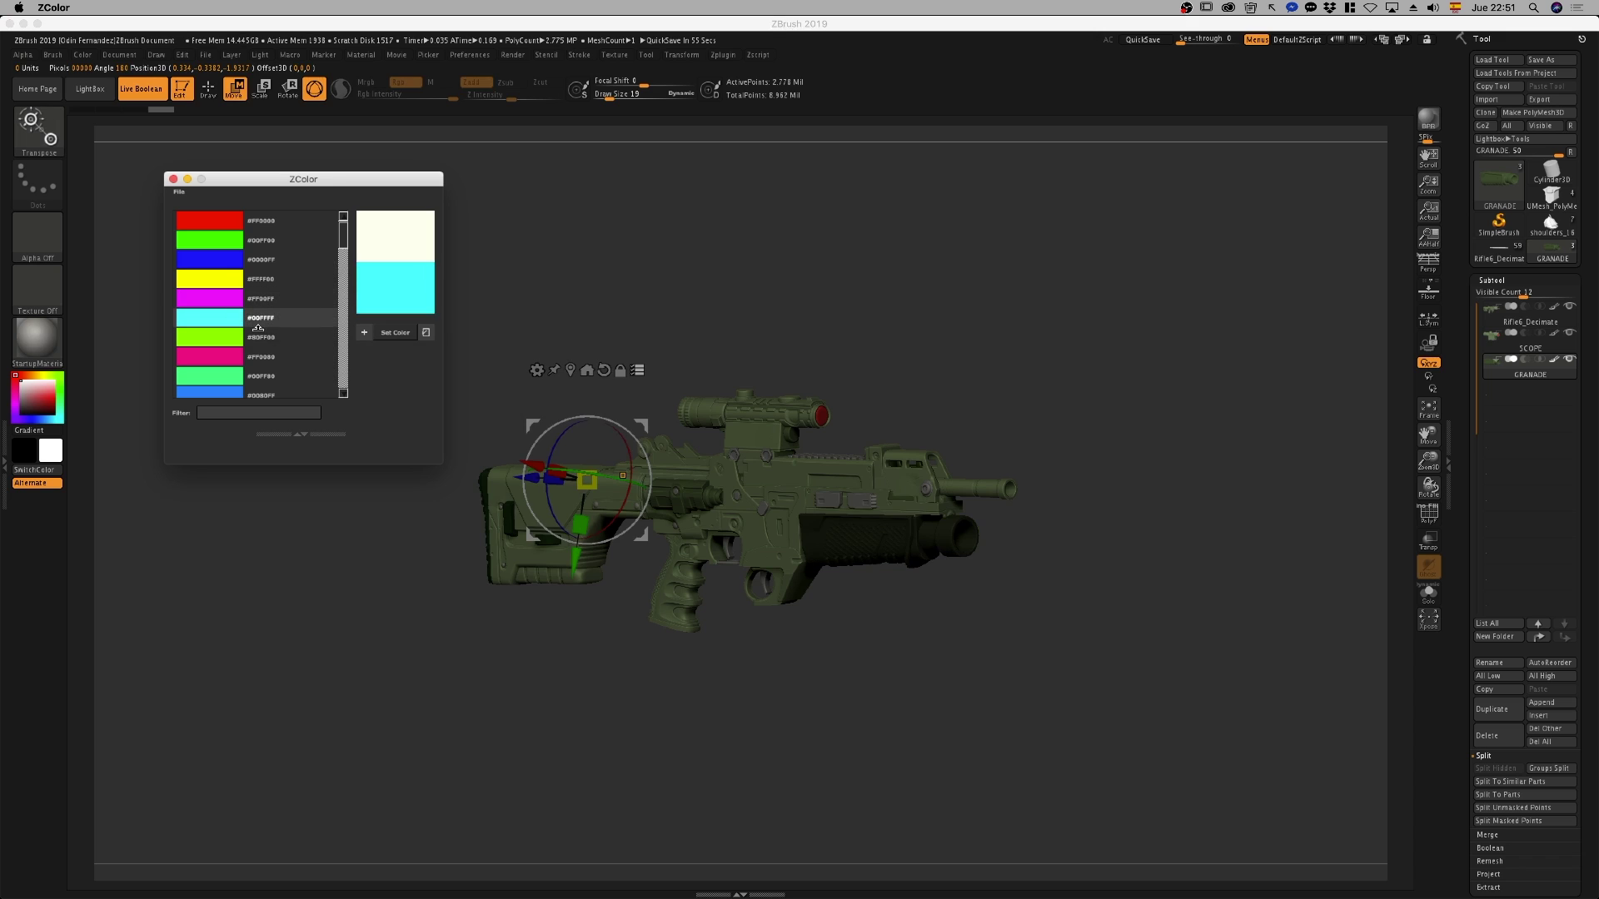
pyautogui.click(391, 333)
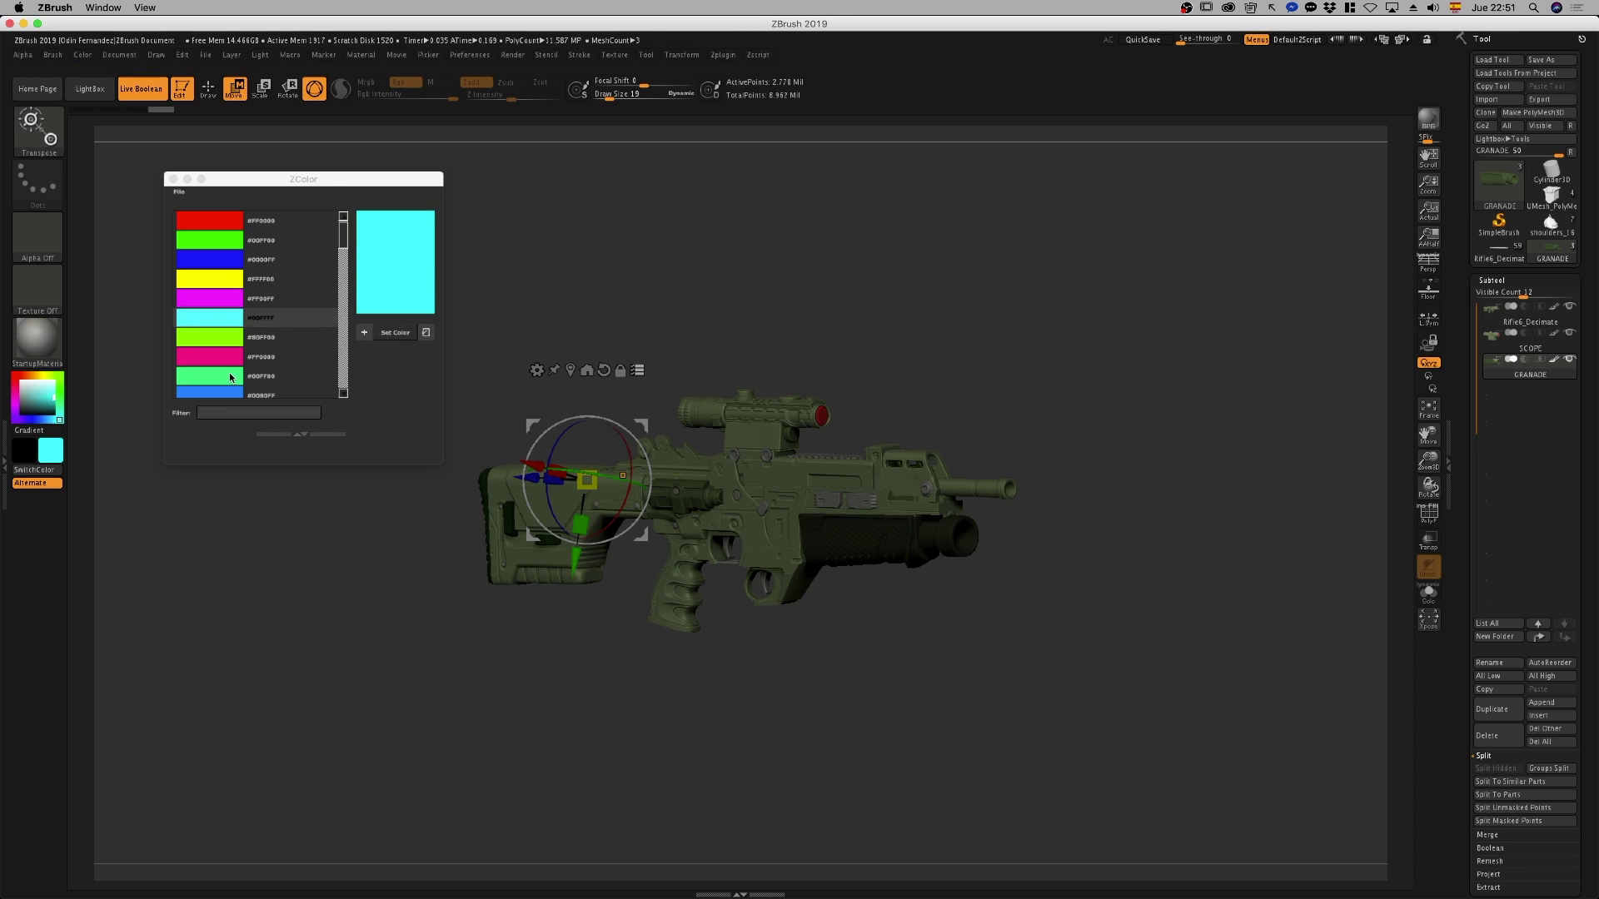
pyautogui.click(275, 375)
pyautogui.click(82, 55)
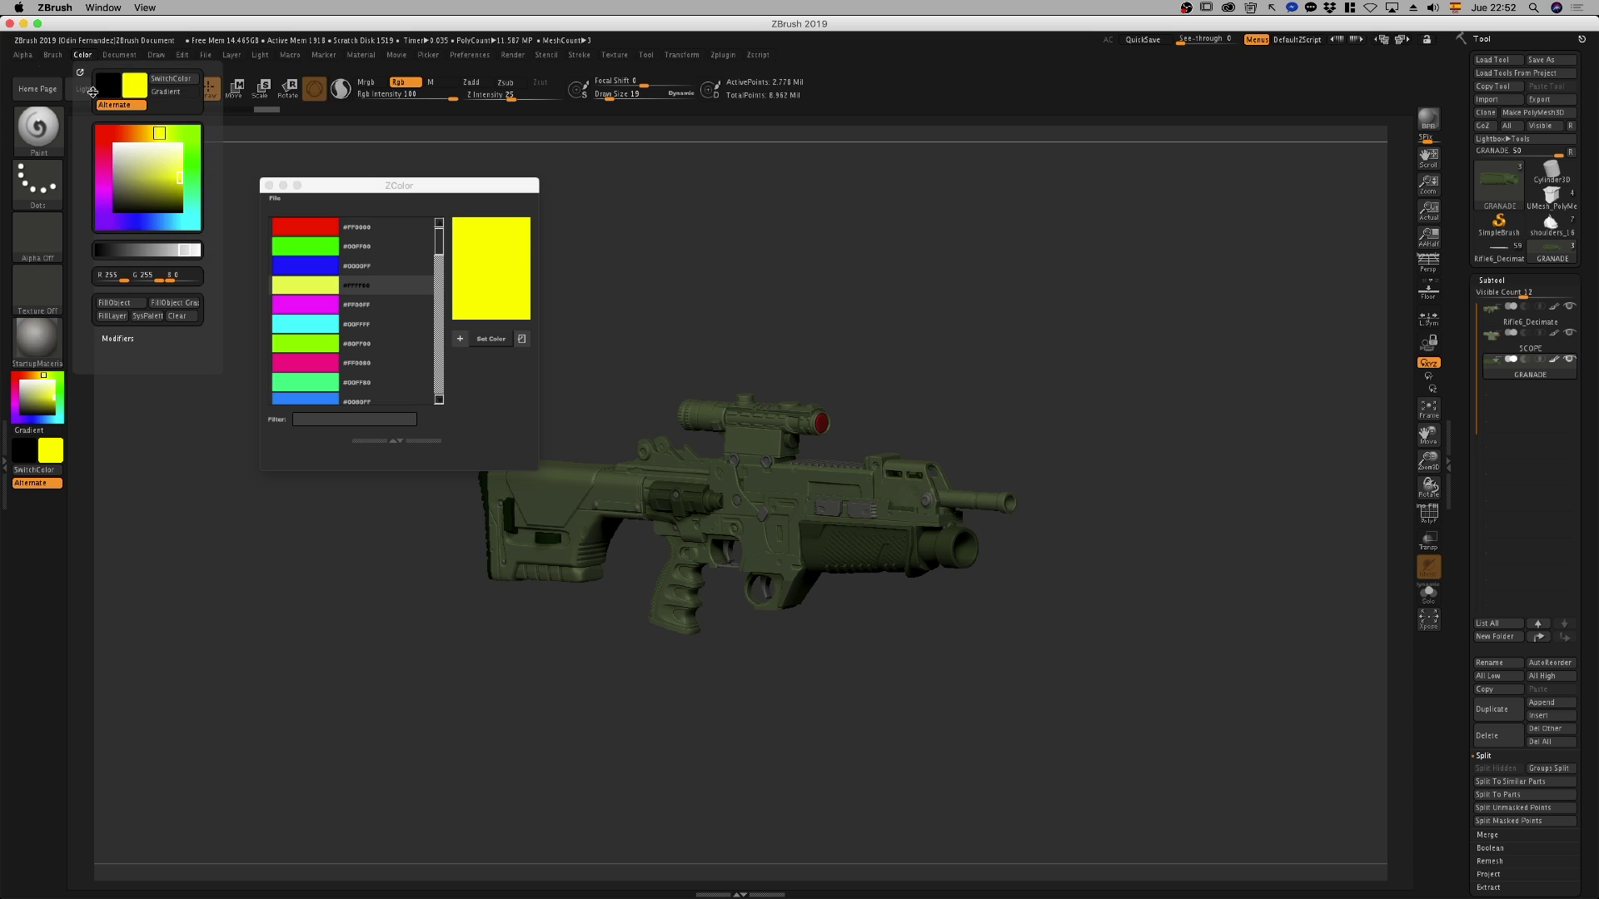
pyautogui.click(129, 305)
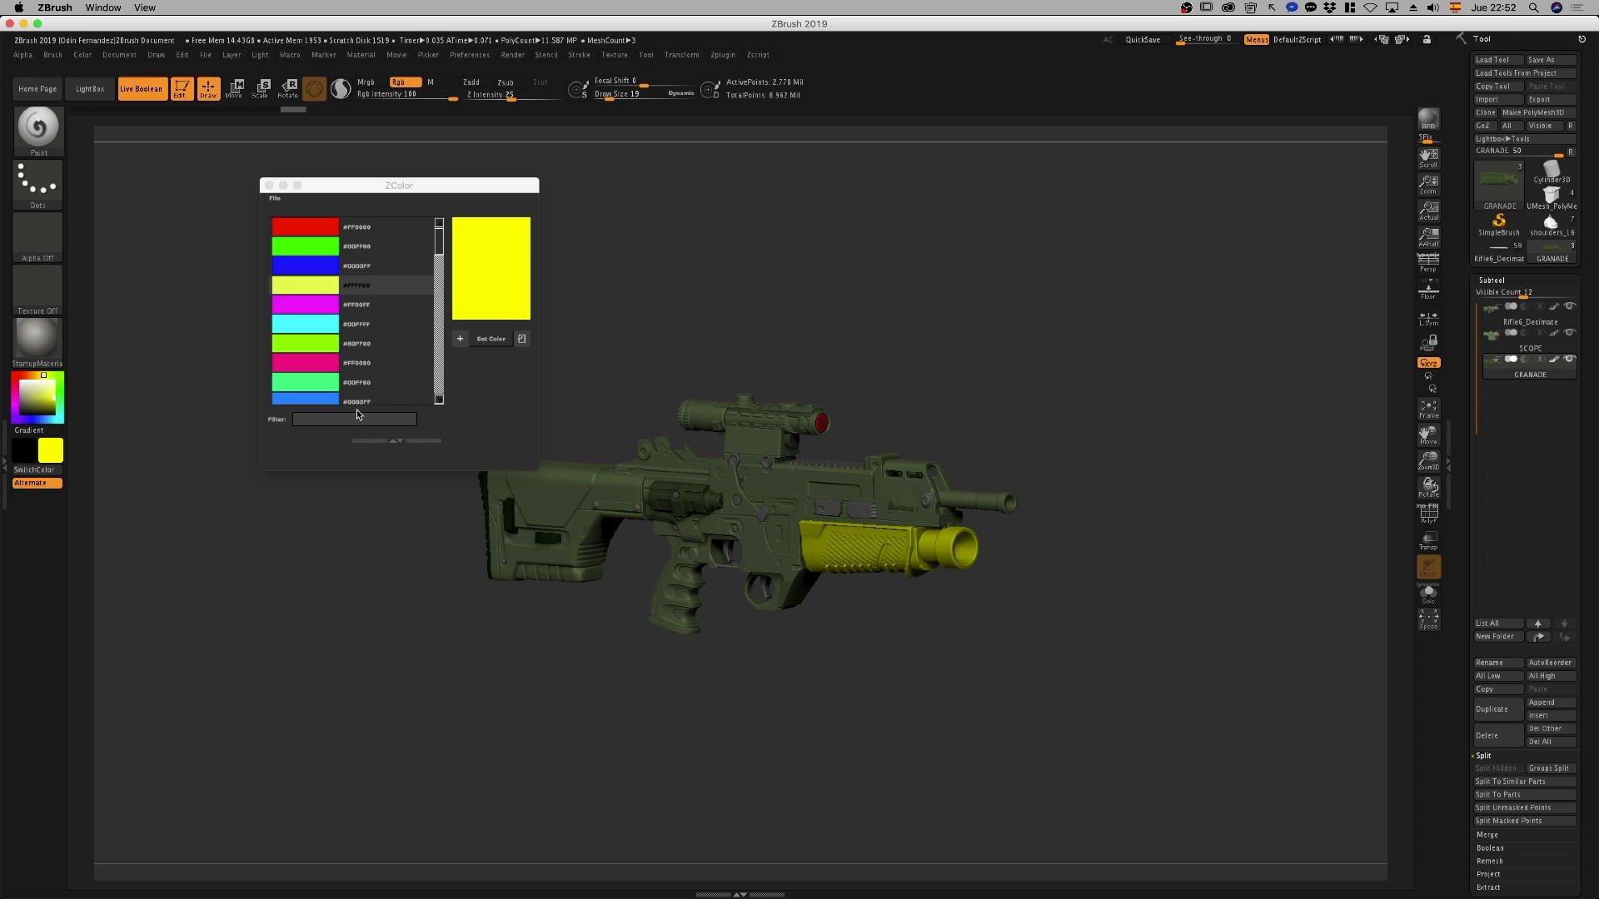
# Make pink #FF0080 the main colour and raise Draw Size to 163
pyautogui.click(332, 369)
pyautogui.click(491, 339)
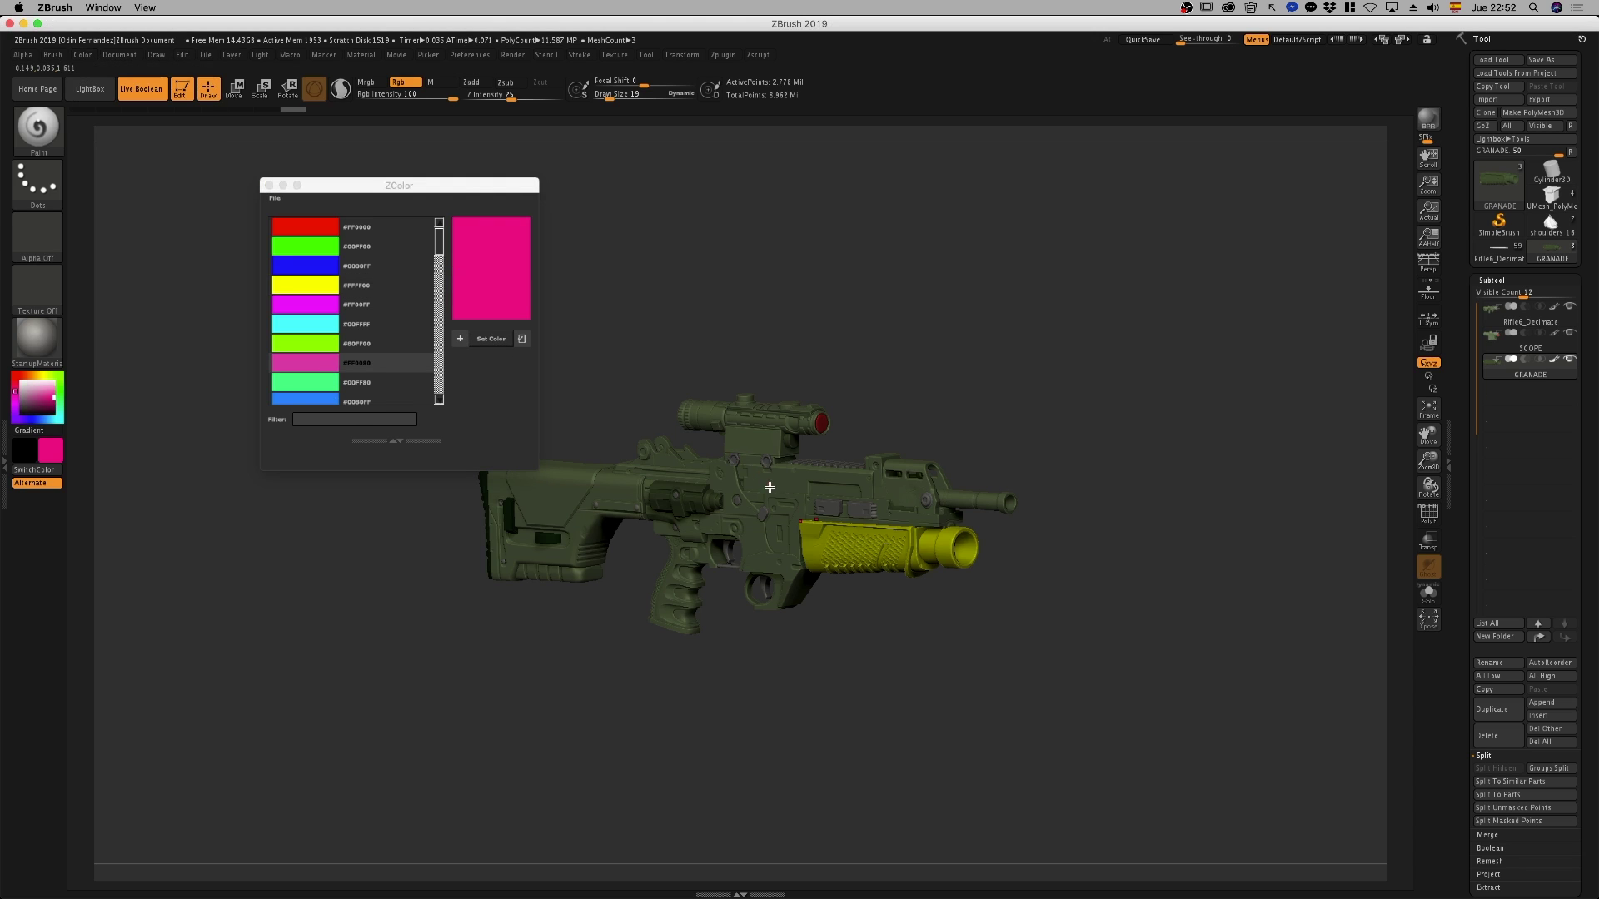
pyautogui.press('s')
pyautogui.moveTo(781, 490); pyautogui.dragTo(1007, 555)
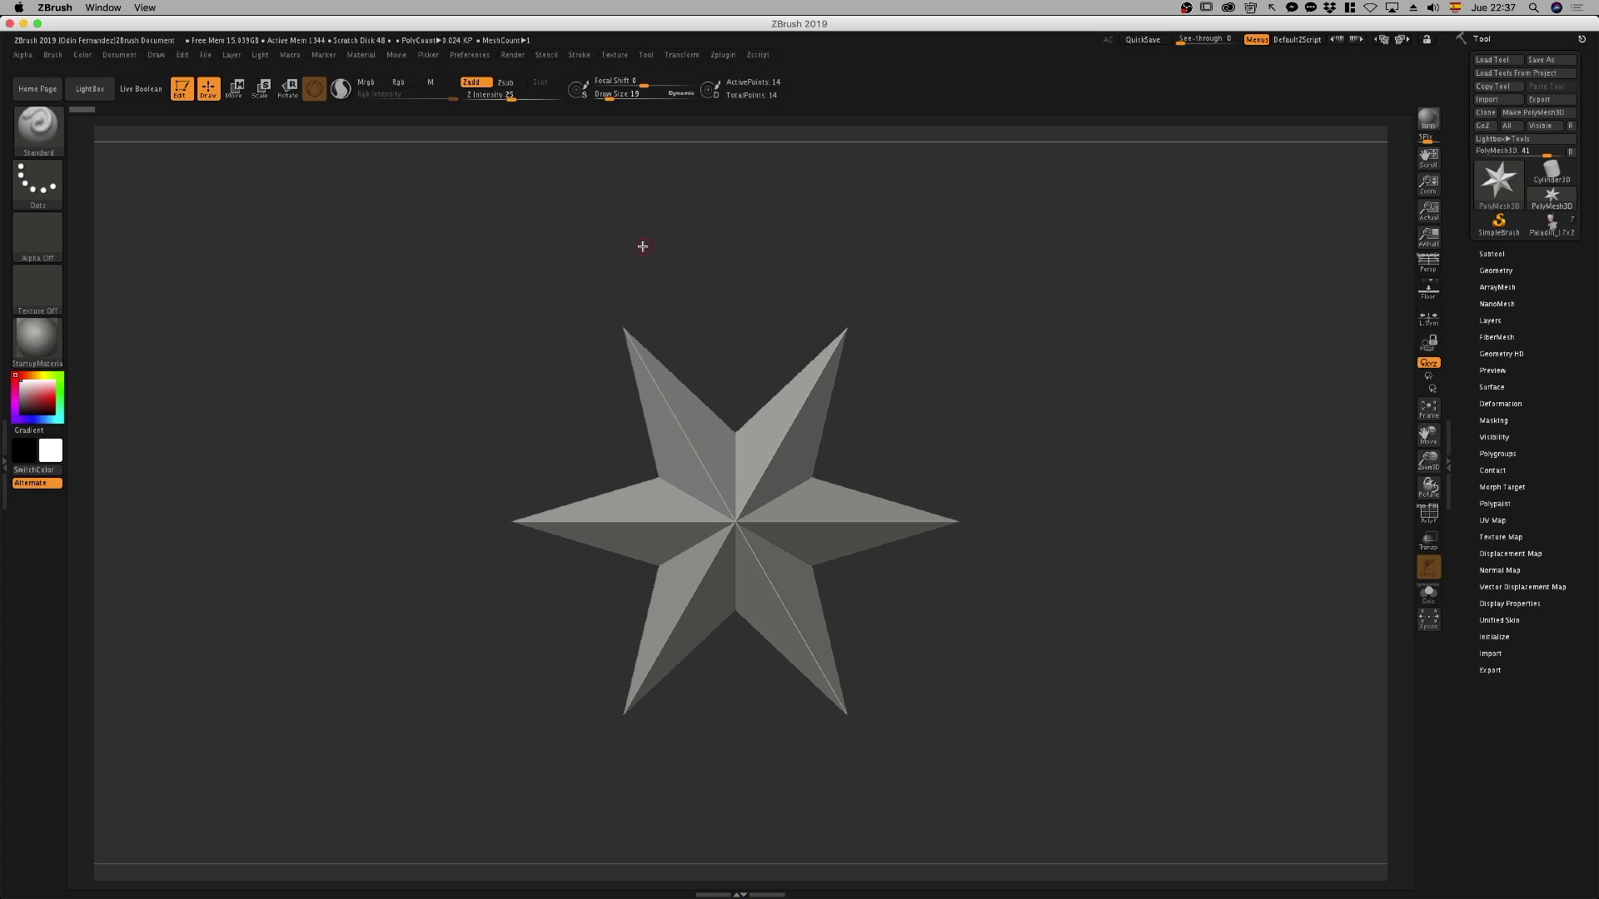
# Load the AK_HardSurface_04 shape set from LightBox into Spotlight and show its controls
pyautogui.press(',')
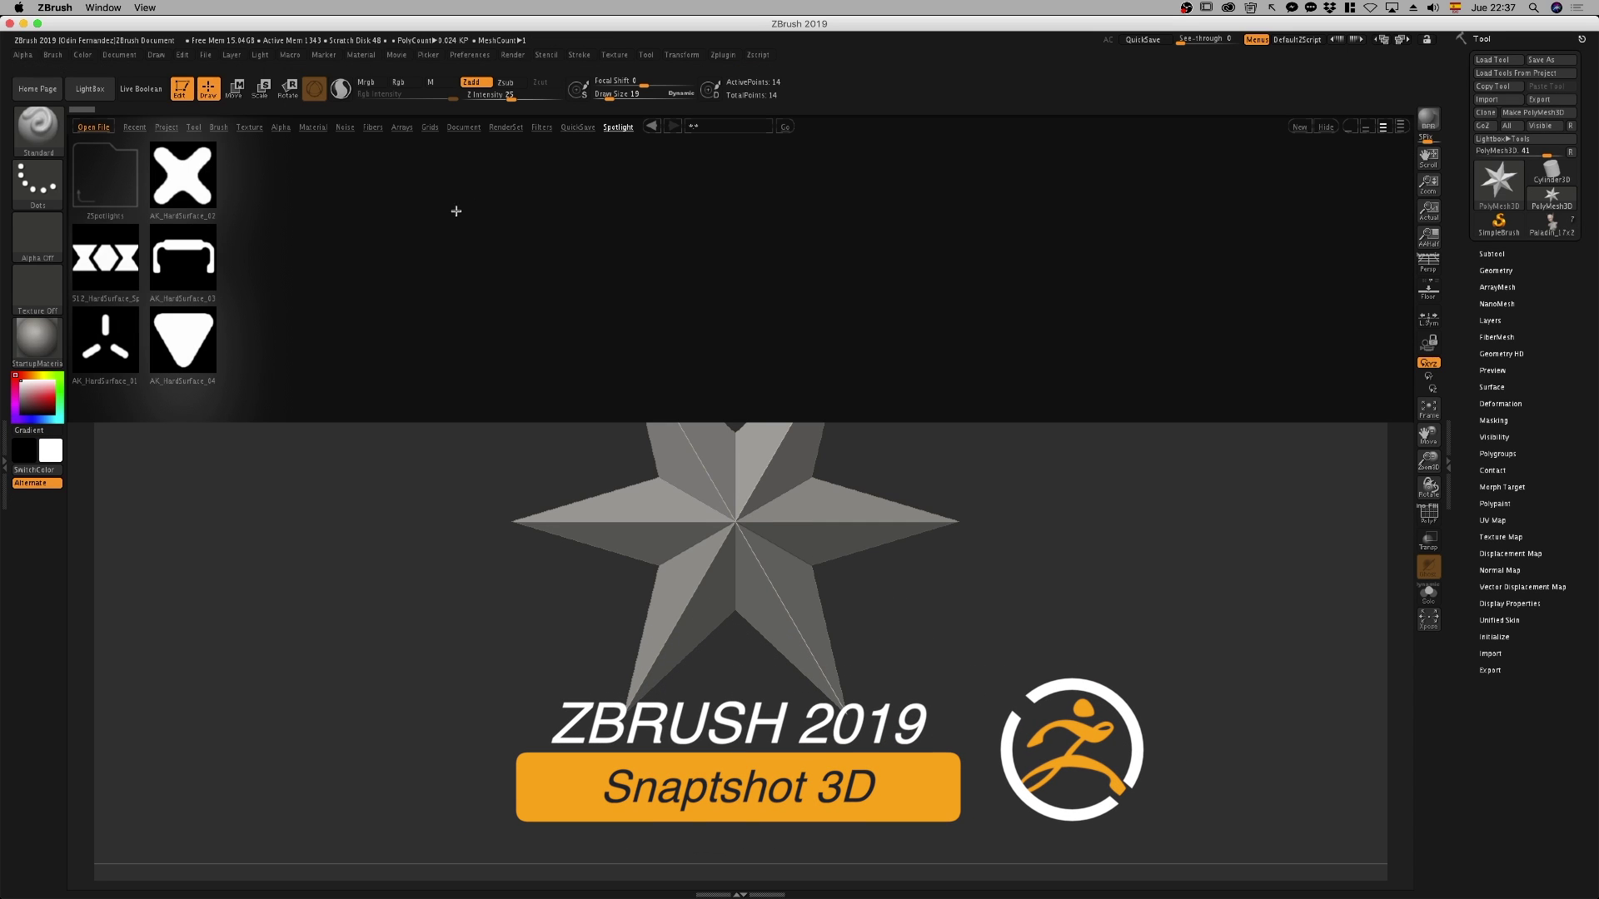
pyautogui.doubleClick(195, 346)
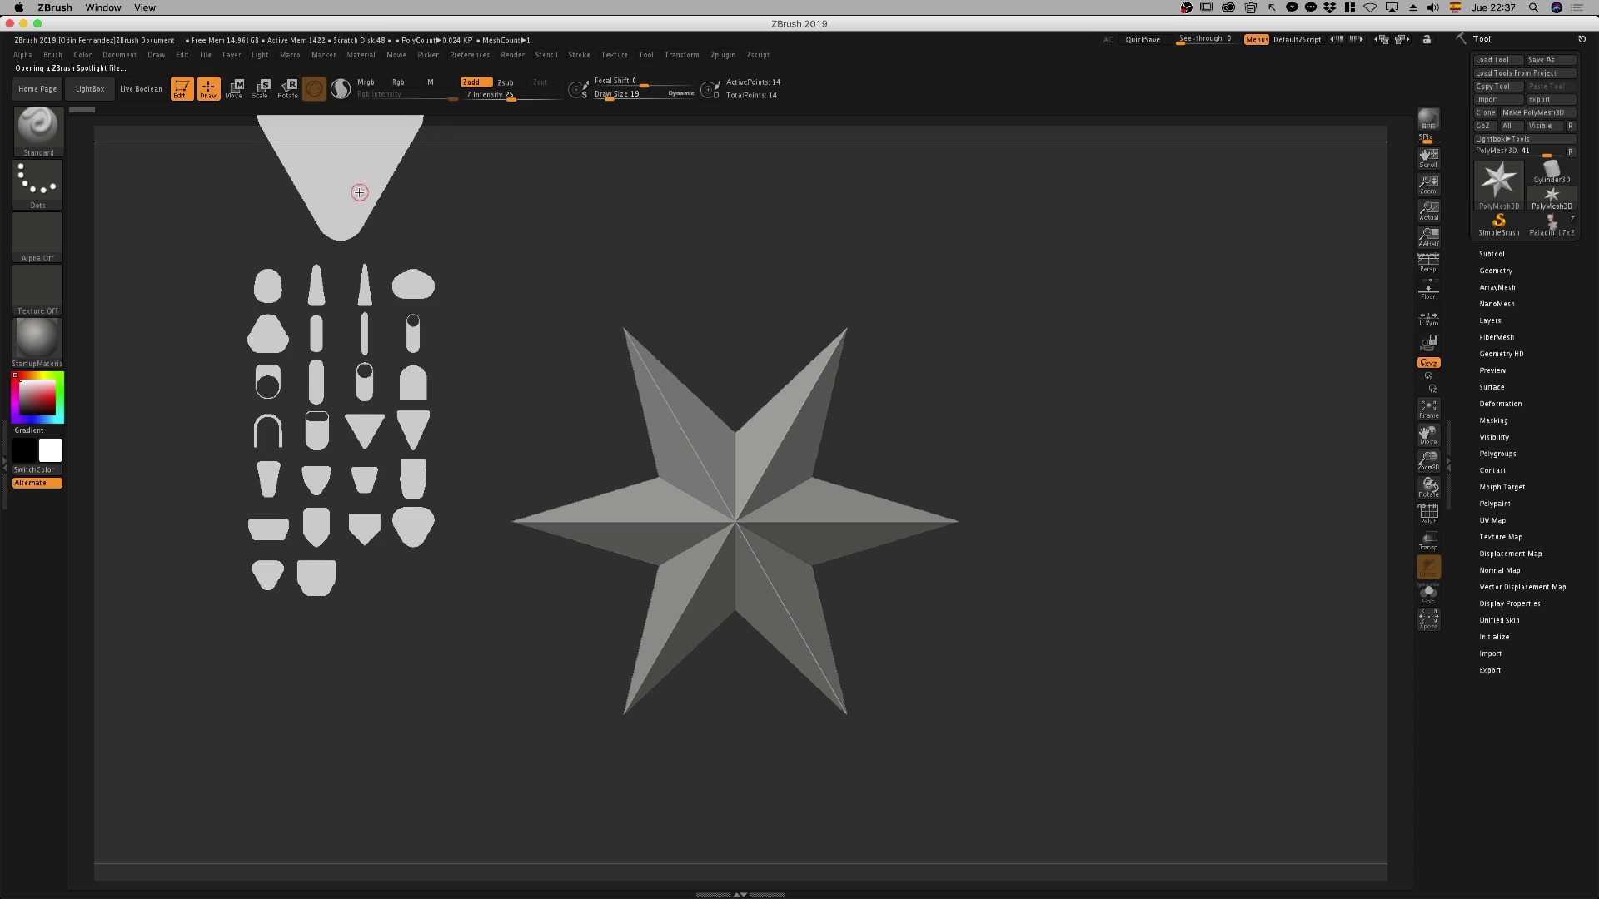
pyautogui.hotkey('shift', 'z')
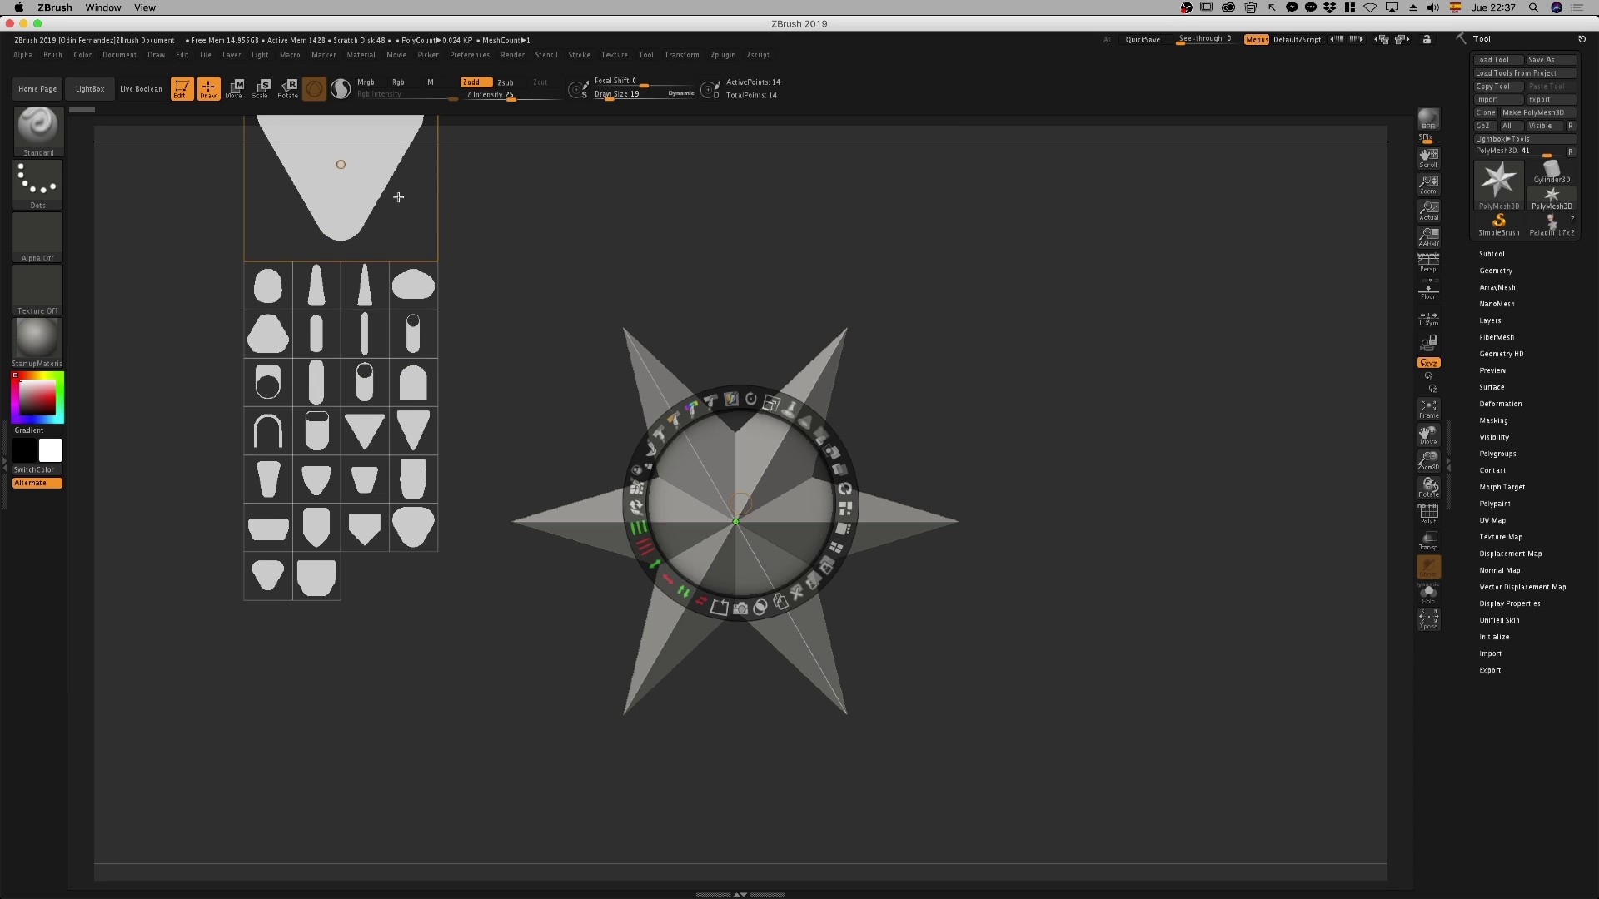
# Place the triangle image over the star and stretch it into a shield shape
pyautogui.click(396, 212)
pyautogui.moveTo(408, 208); pyautogui.dragTo(343, 286)
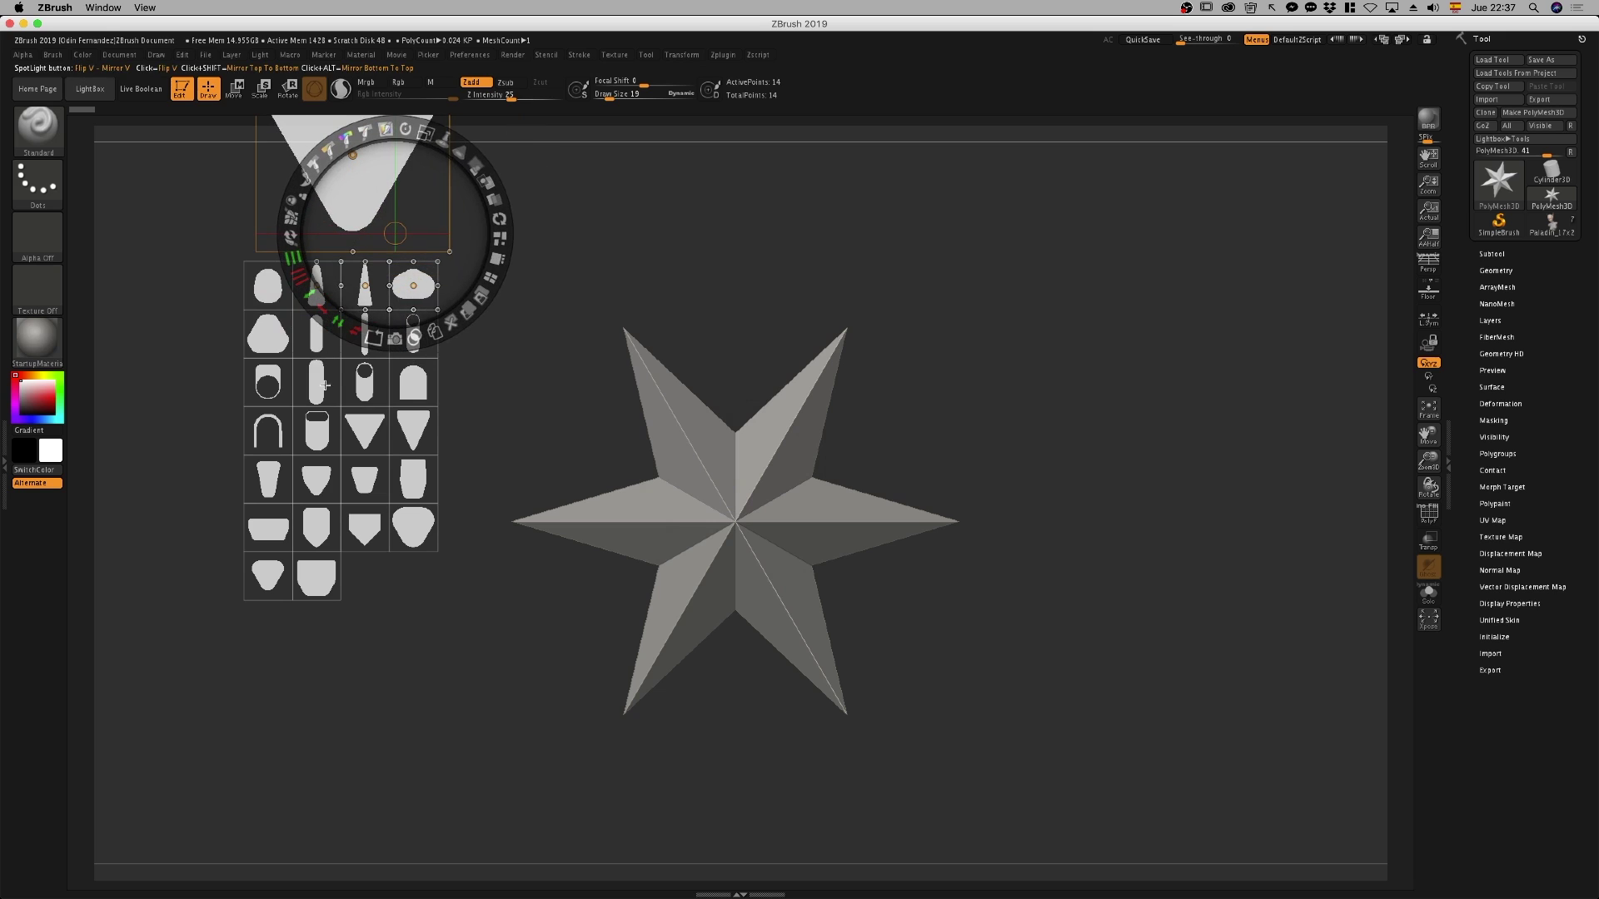
pyautogui.click(361, 427)
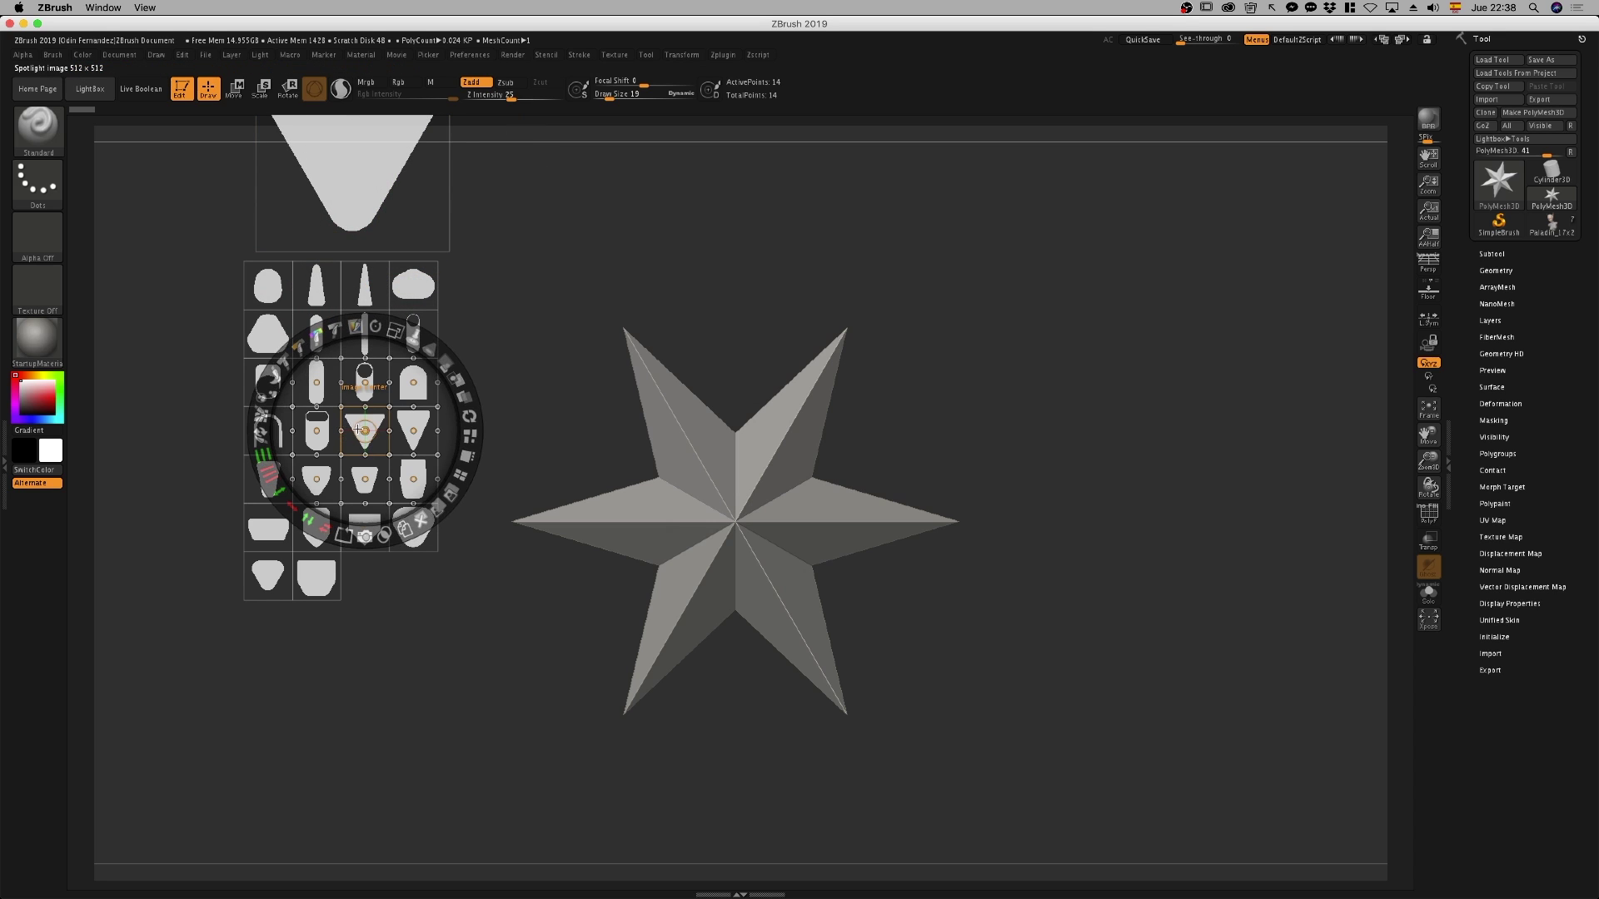
pyautogui.moveTo(355, 424); pyautogui.dragTo(725, 511)
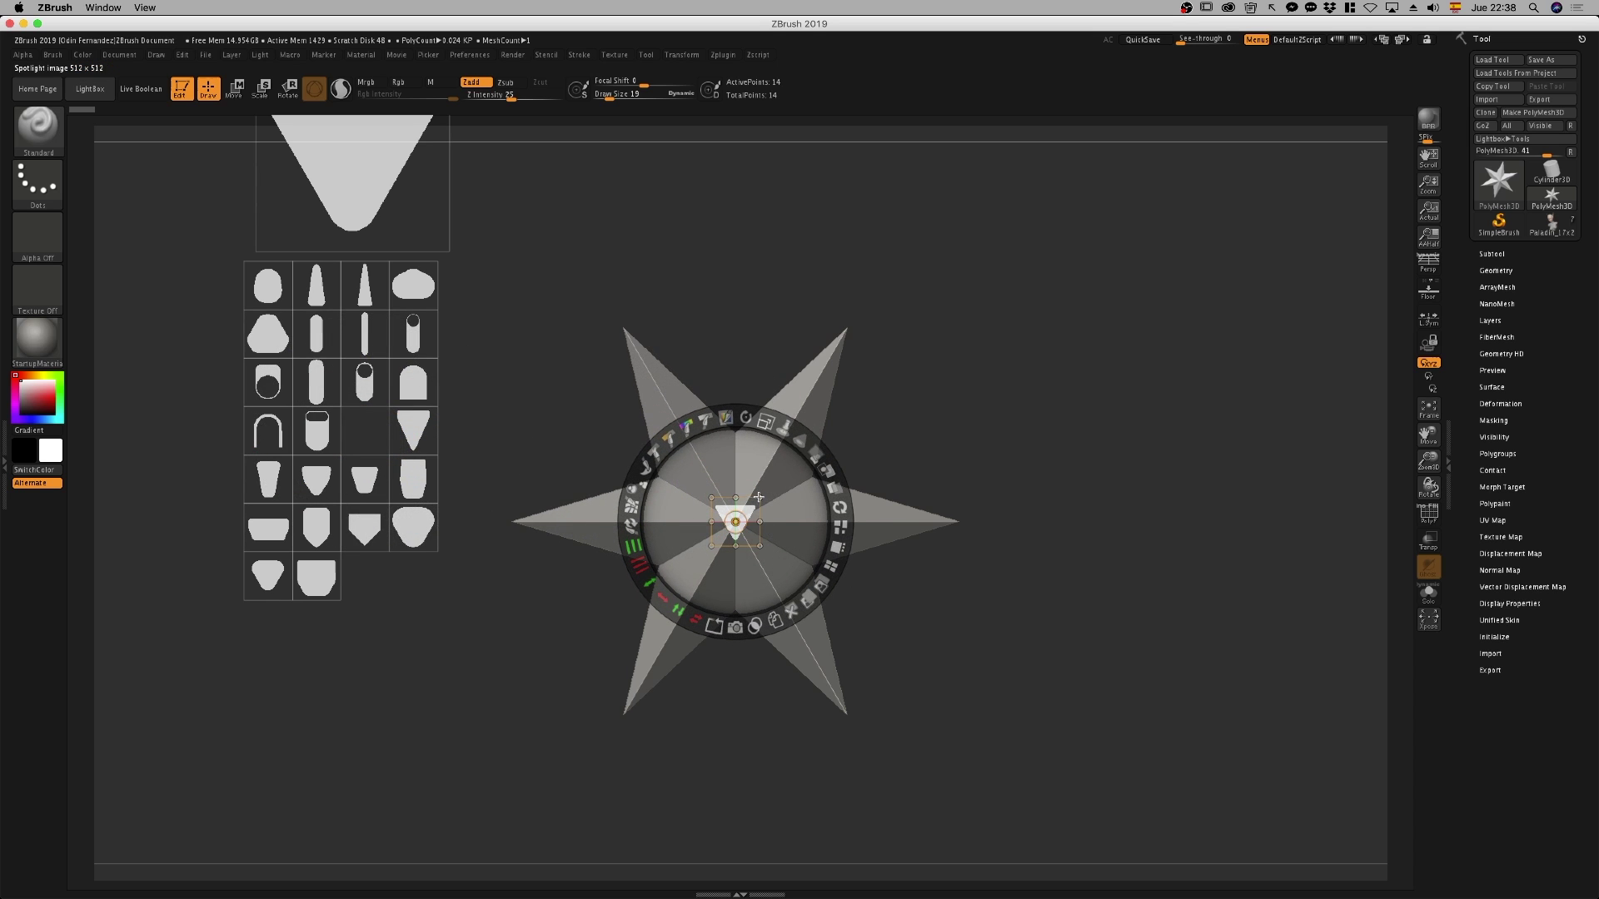
pyautogui.moveTo(757, 498)
pyautogui.mouseDown()
pyautogui.moveTo(770, 488)
pyautogui.moveTo(755, 498)
pyautogui.mouseUp()
pyautogui.press('ctrl')
pyautogui.moveTo(660, 598)
pyautogui.mouseDown()
pyautogui.moveTo(612, 568)
pyautogui.moveTo(673, 459)
pyautogui.mouseUp()
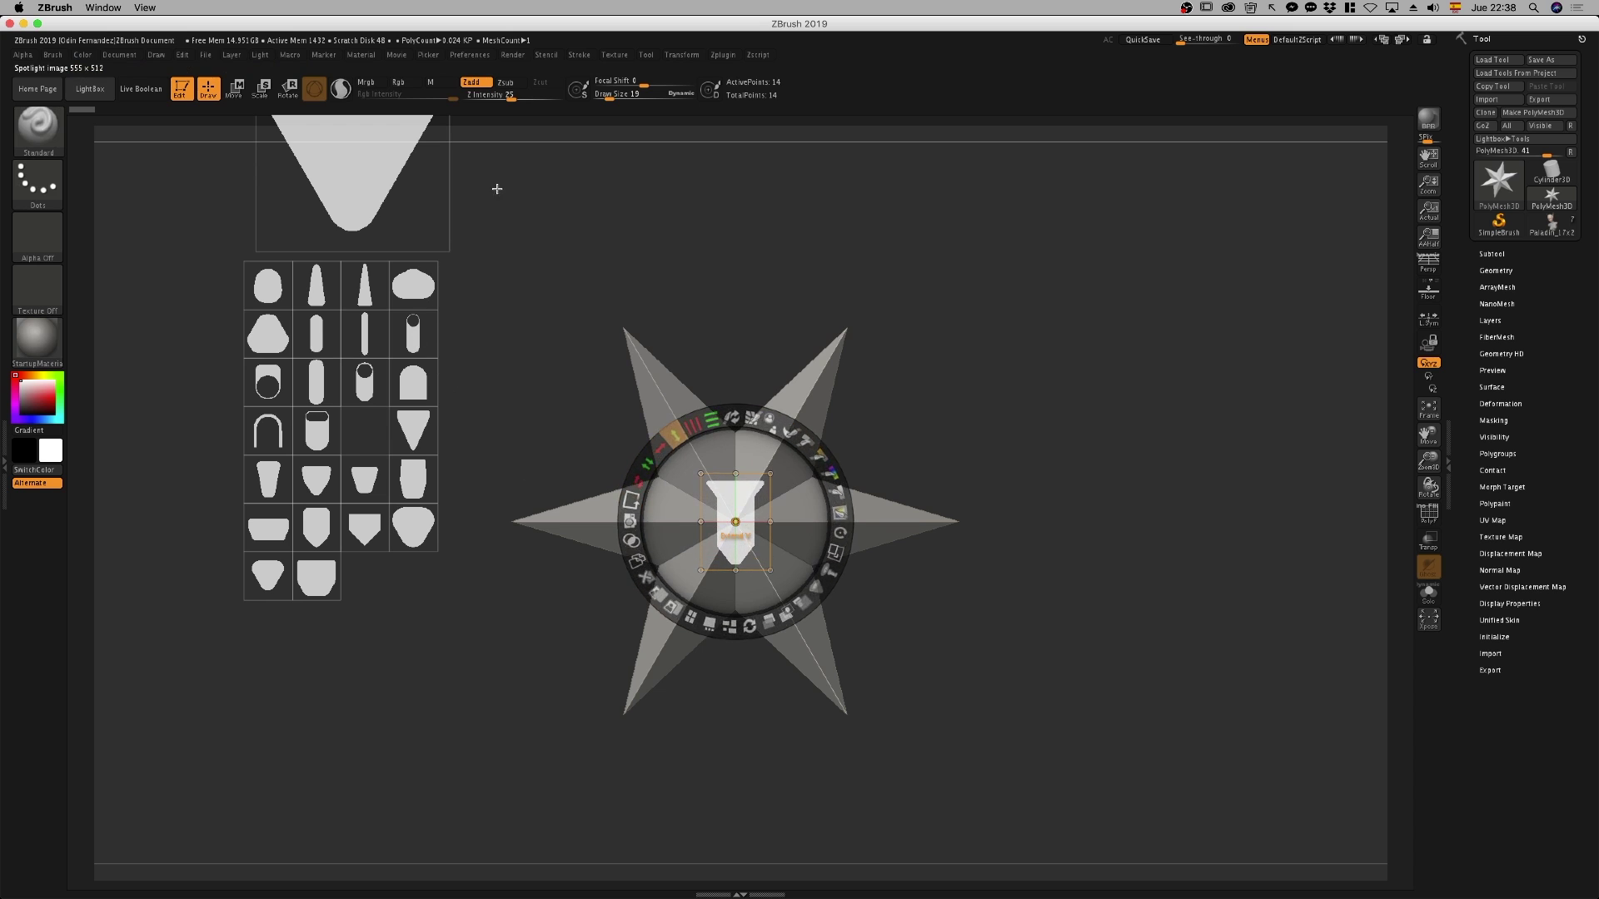
pyautogui.keyDown('ctrl'); pyautogui.moveTo(674, 459); pyautogui.dragTo(686, 588); pyautogui.keyUp('ctrl')
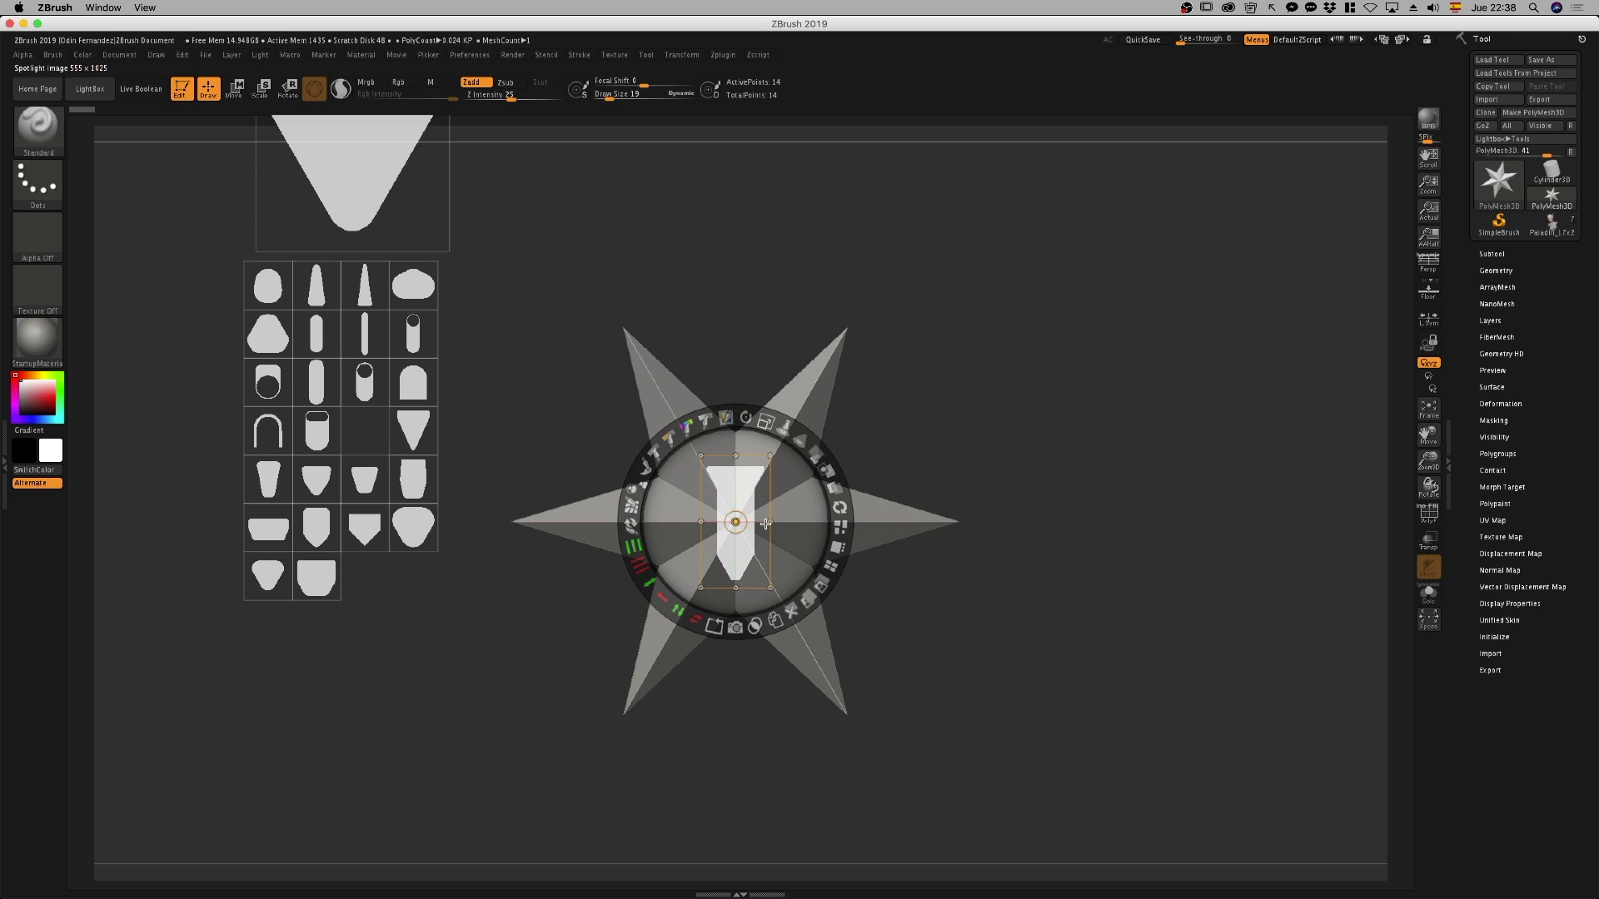
pyautogui.keyDown('ctrl'); pyautogui.moveTo(771, 522); pyautogui.dragTo(793, 543); pyautogui.keyUp('ctrl')
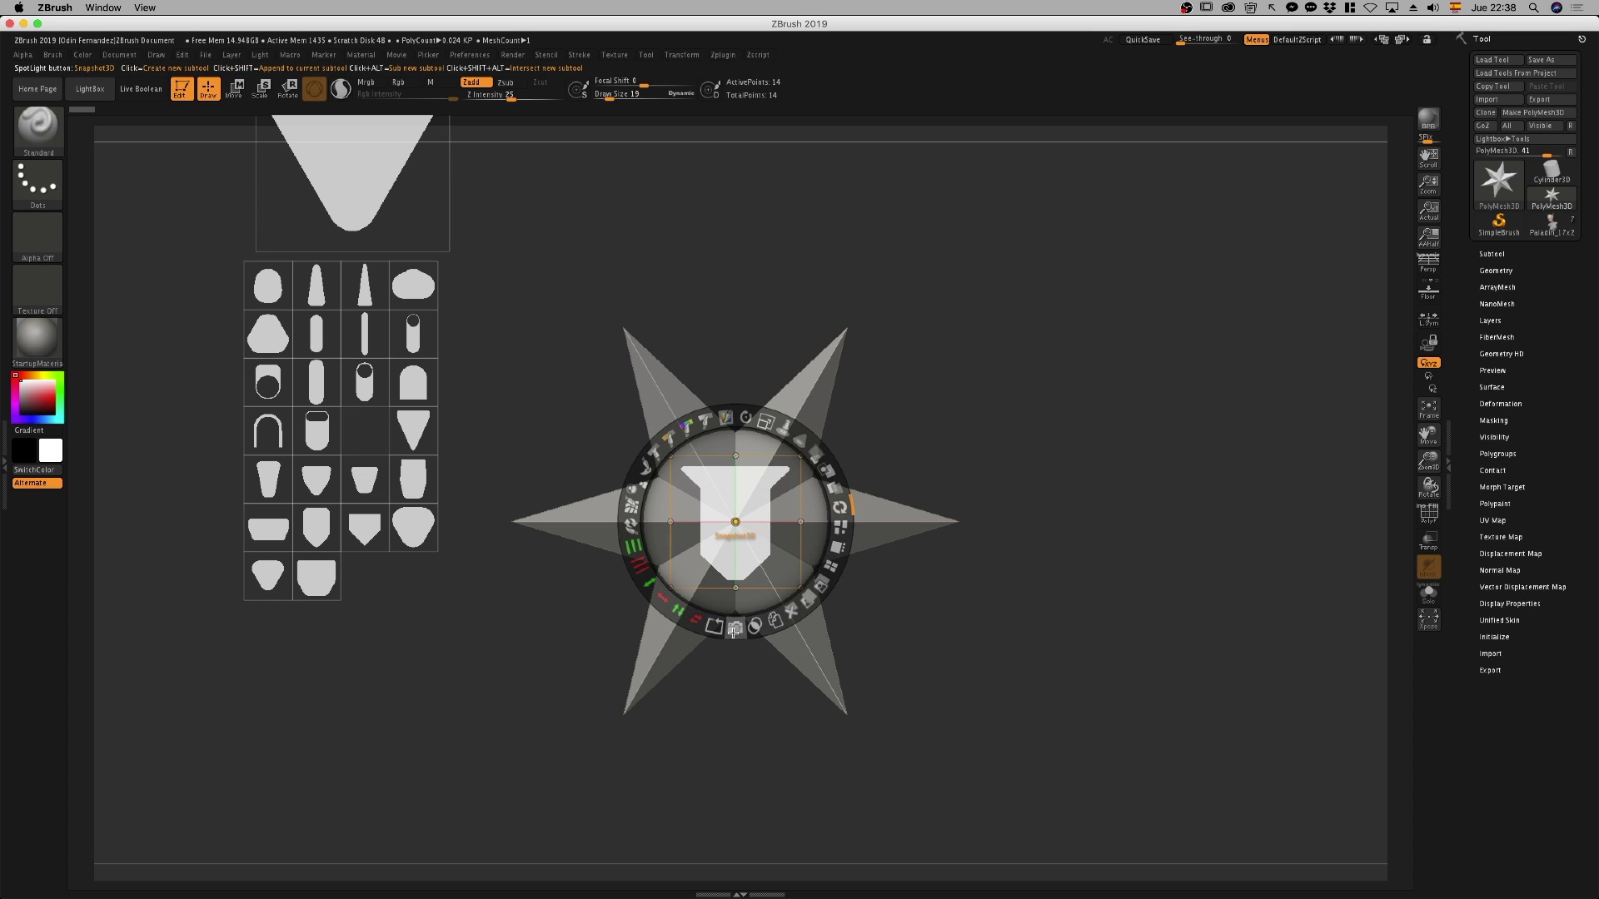
# Snapshot3D the shield image into a new mesh subtool and orbit to inspect it
pyautogui.click(734, 628)
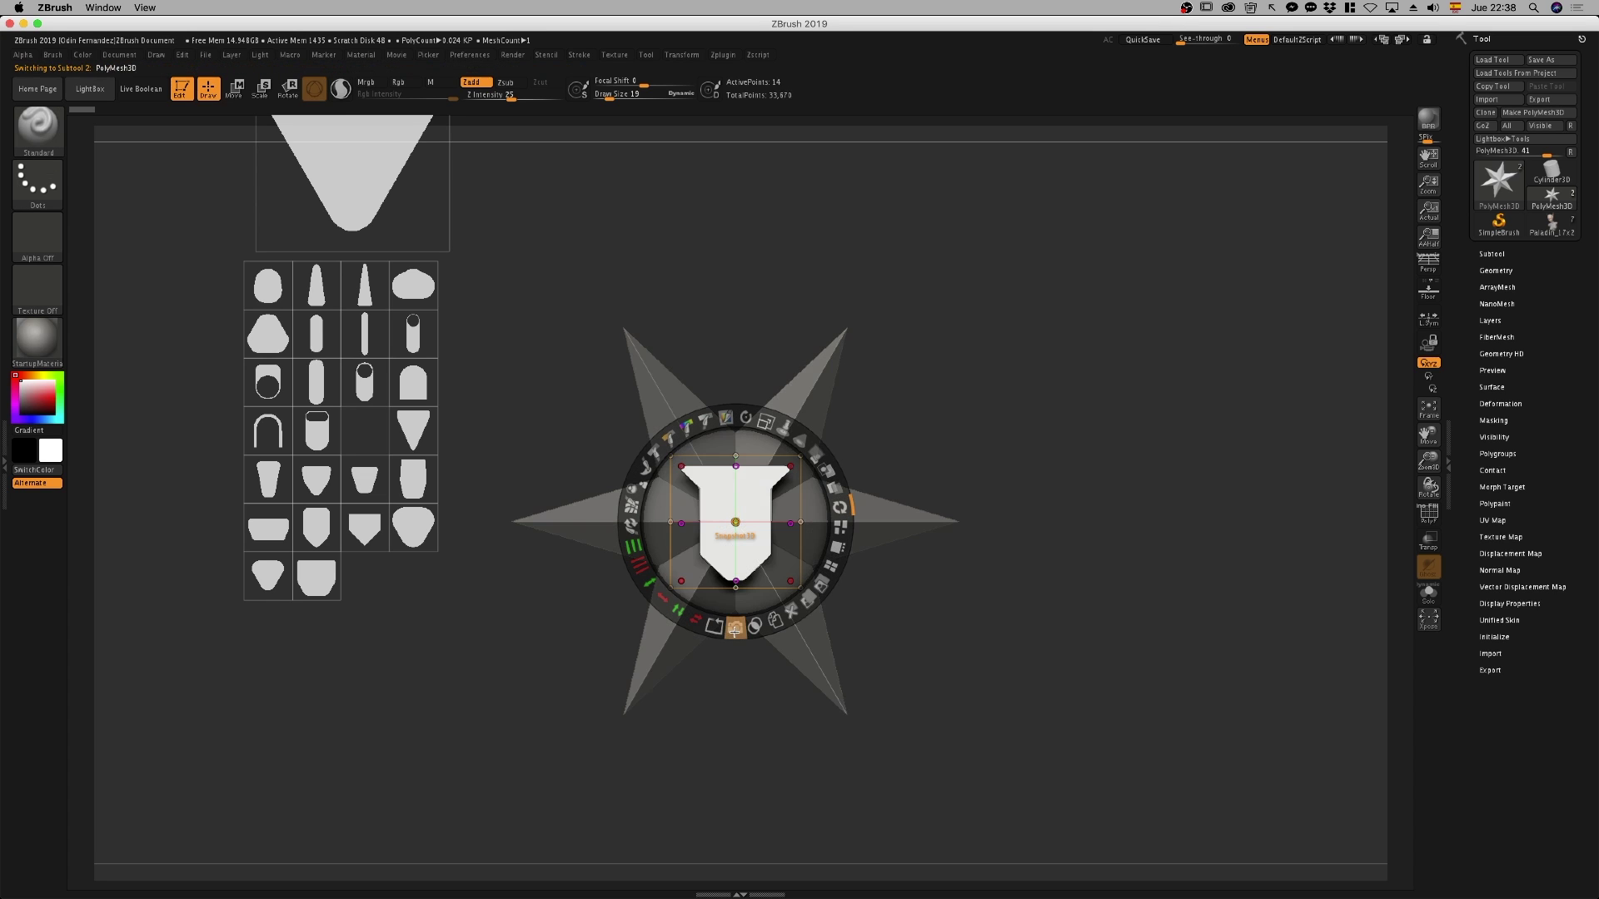
pyautogui.moveTo(1010, 663); pyautogui.dragTo(988, 667)
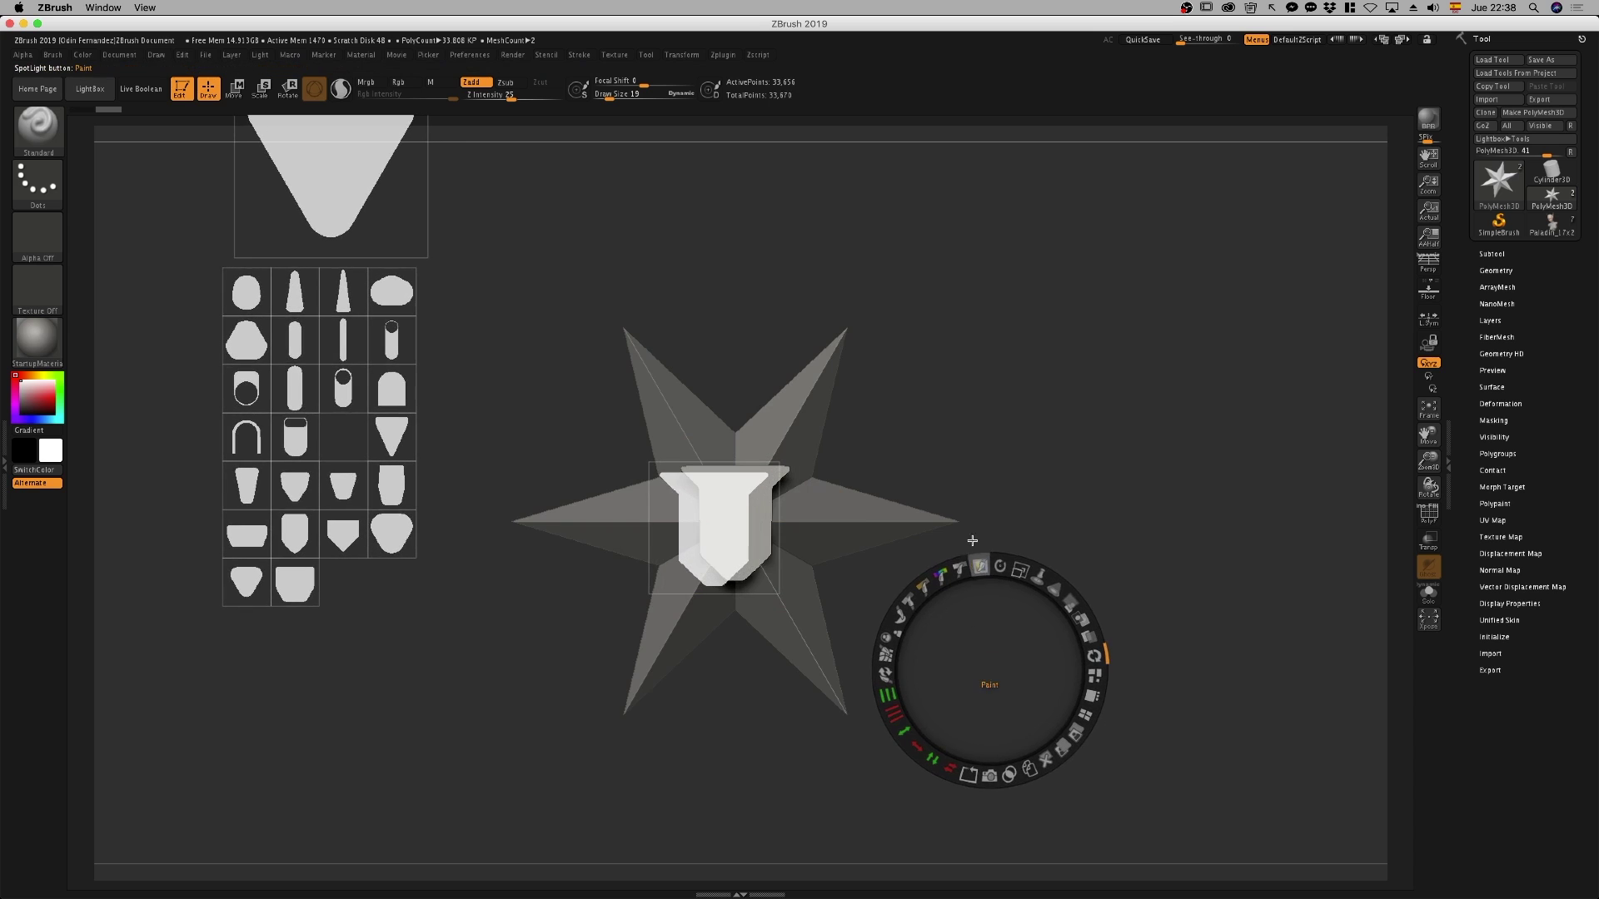
pyautogui.press('z')
pyautogui.moveTo(1020, 529)
pyautogui.mouseDown()
pyautogui.moveTo(989, 549)
pyautogui.moveTo(1078, 564)
pyautogui.moveTo(902, 518)
pyautogui.mouseUp()
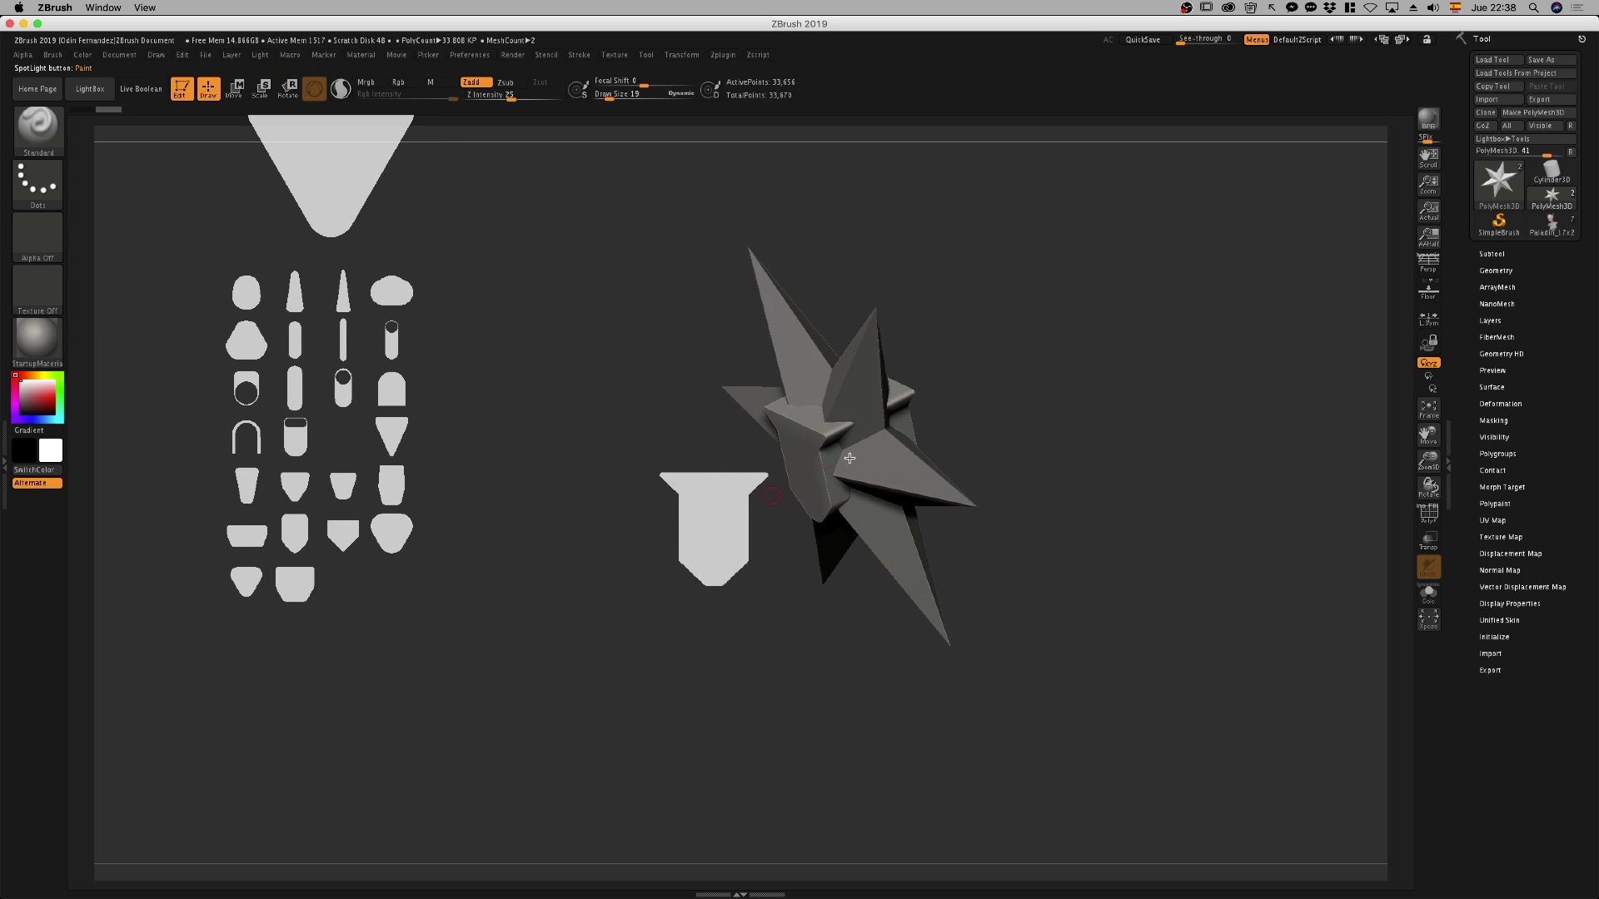
pyautogui.moveTo(849, 458); pyautogui.dragTo(1107, 414)
# Solo the shield subtool, frame it with PolyFrame on, and view it front-on
pyautogui.click(1491, 254)
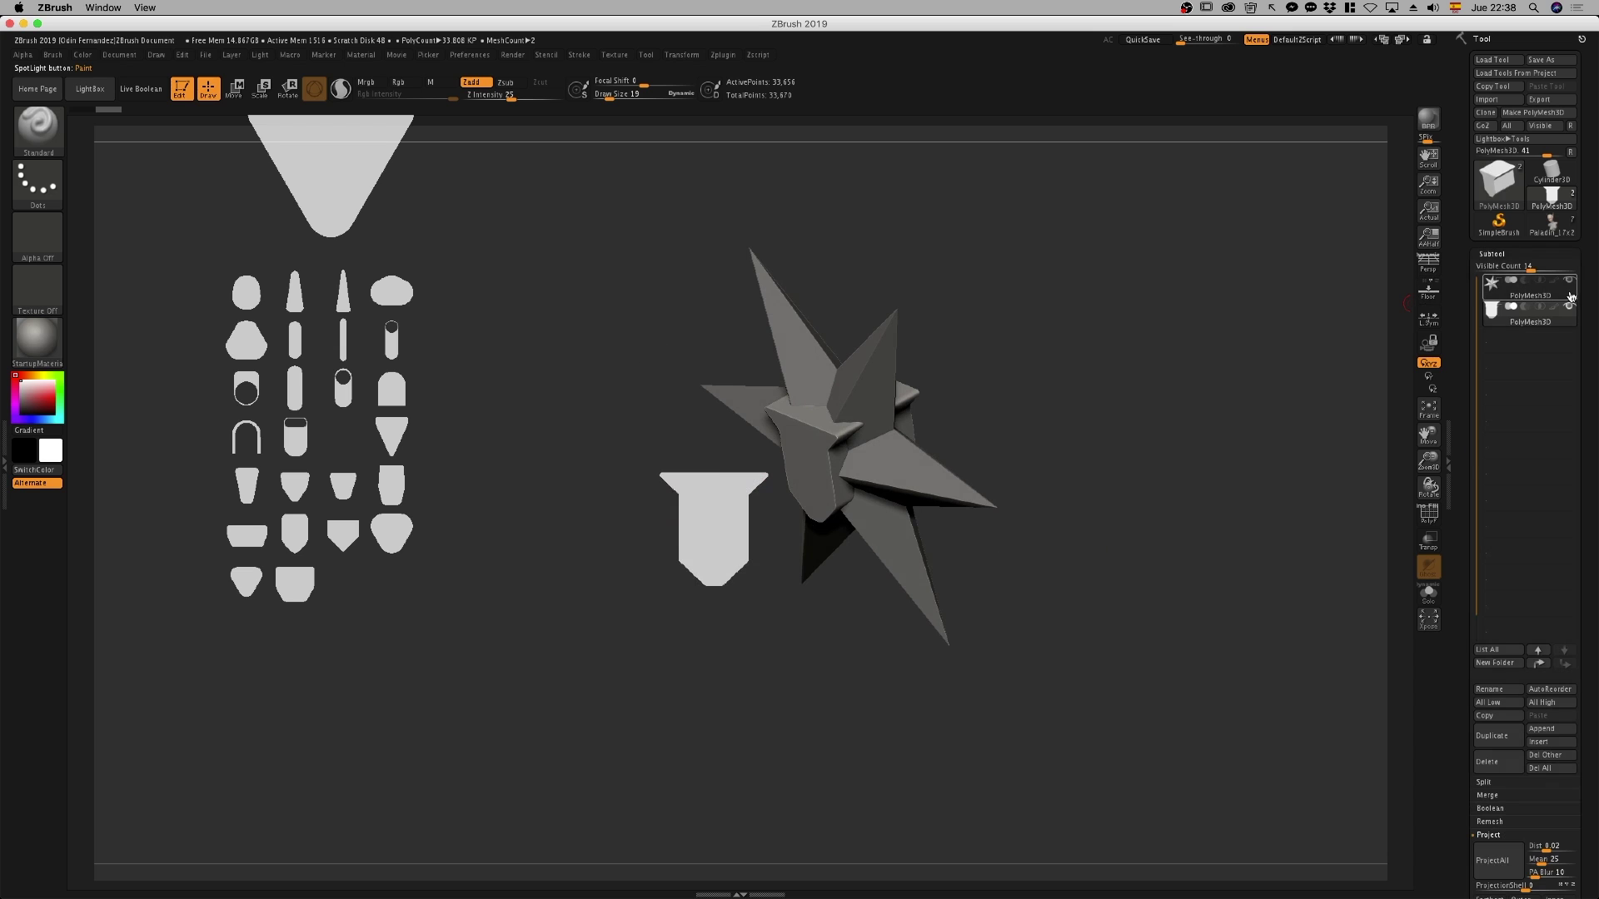
pyautogui.click(1569, 306)
pyautogui.press('f')
pyautogui.hotkey('shift', 'f')
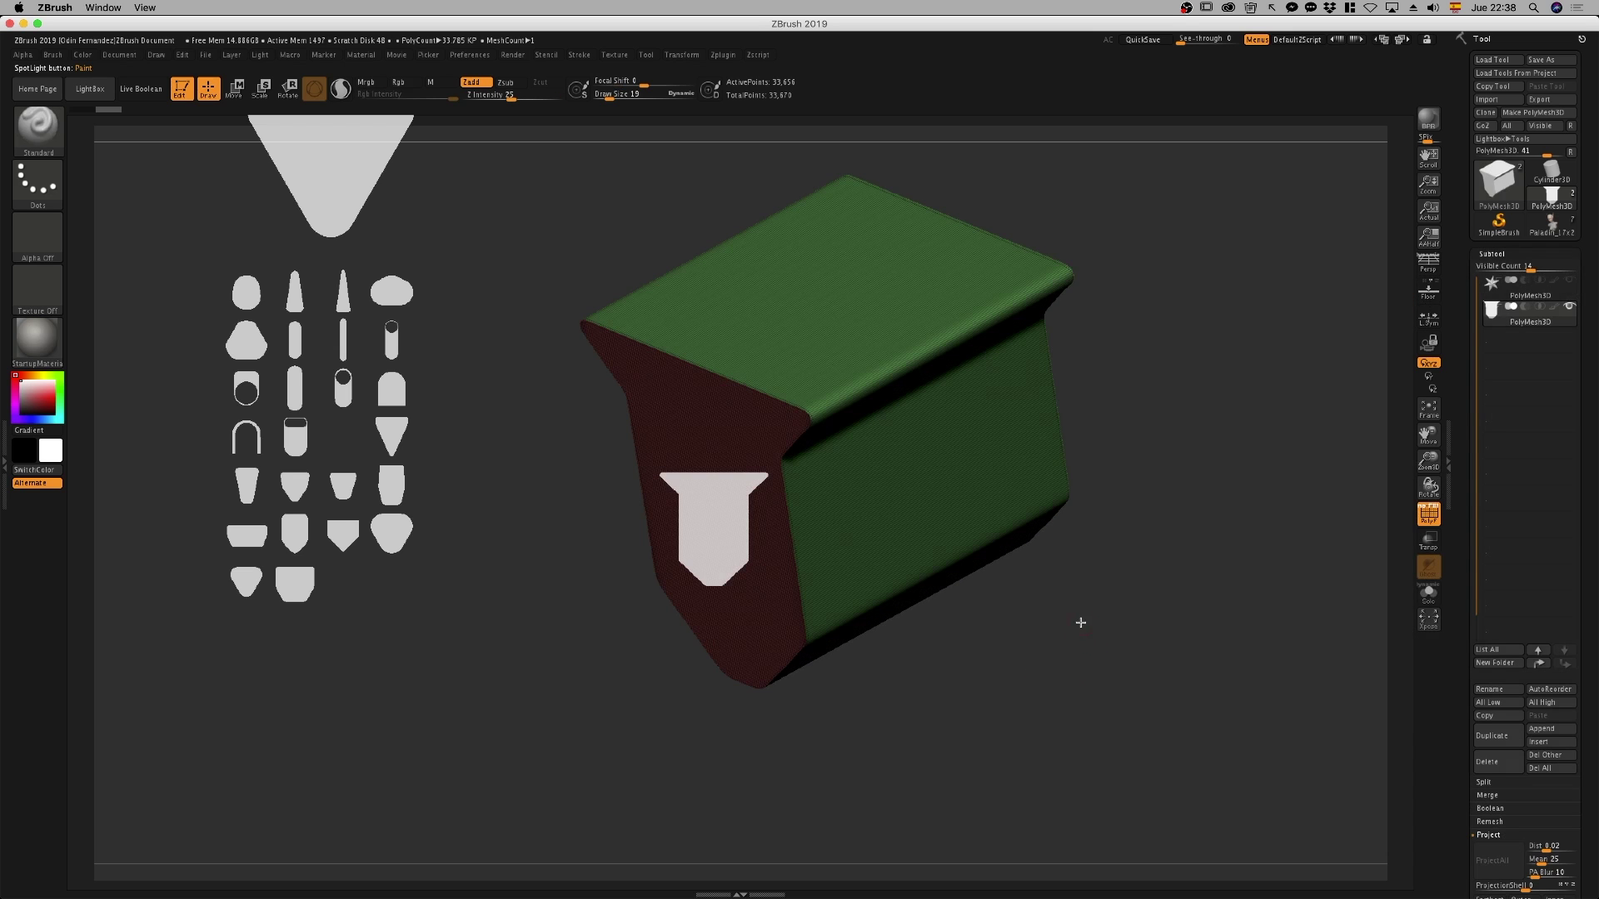
pyautogui.moveTo(1120, 653)
pyautogui.keyDown('shift'); pyautogui.mouseDown()
pyautogui.moveTo(858, 266)
pyautogui.moveTo(751, 239)
pyautogui.mouseUp(); pyautogui.keyUp('shift')
pyautogui.hotkey('shift', 'z')
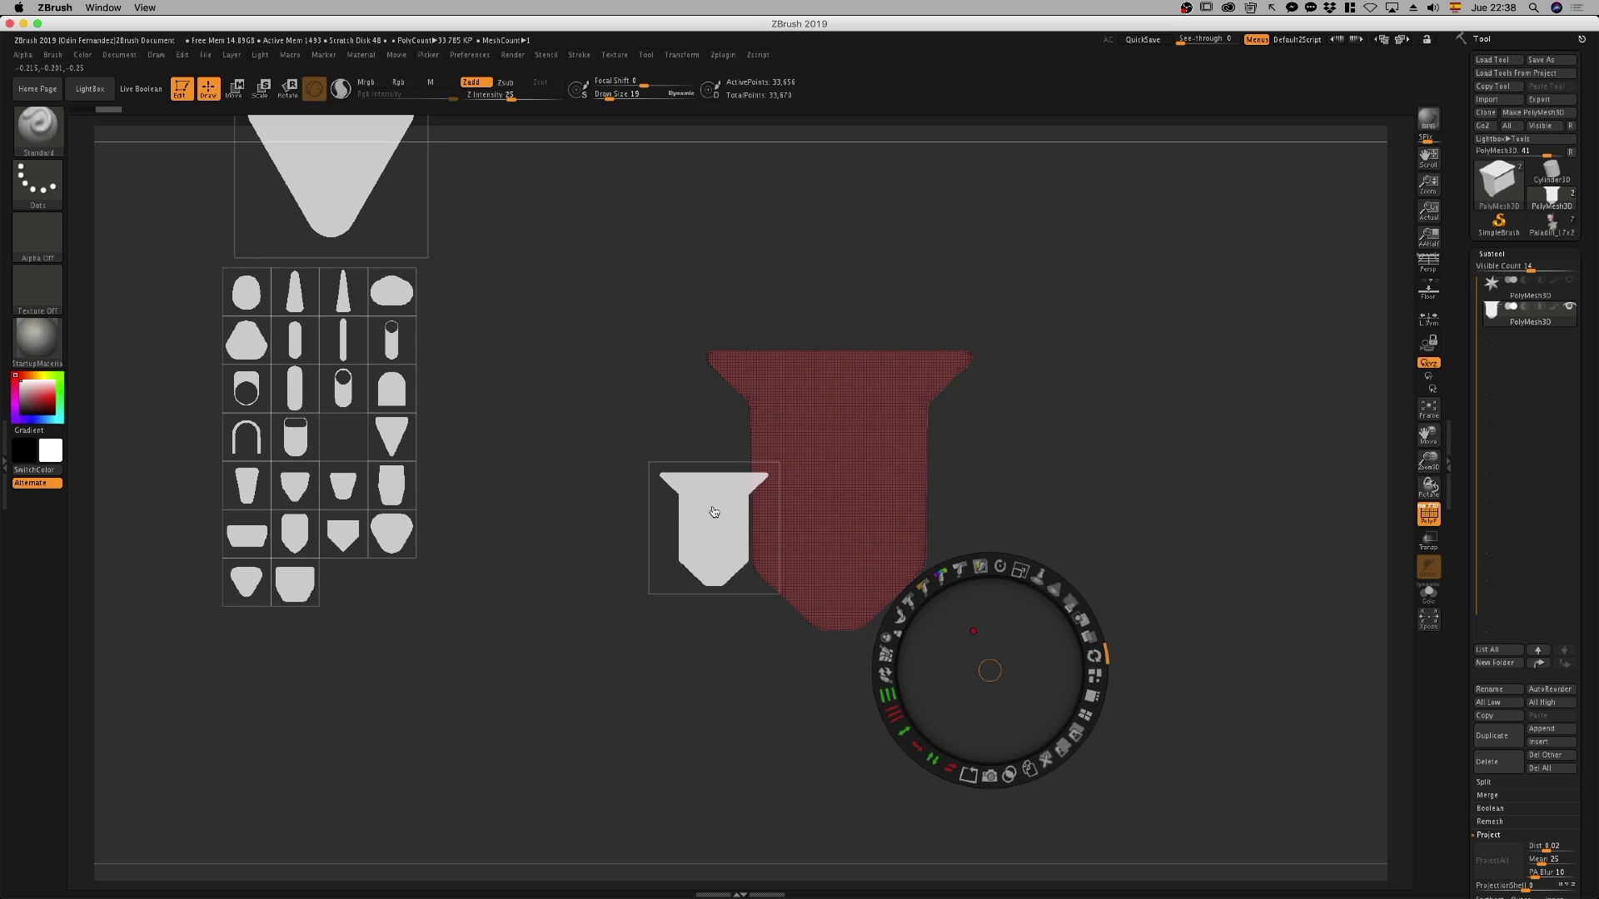
# Return the shield image to the grid and move the rounded image below it
pyautogui.moveTo(714, 511)
pyautogui.mouseDown()
pyautogui.moveTo(643, 533)
pyautogui.moveTo(419, 521)
pyautogui.mouseUp()
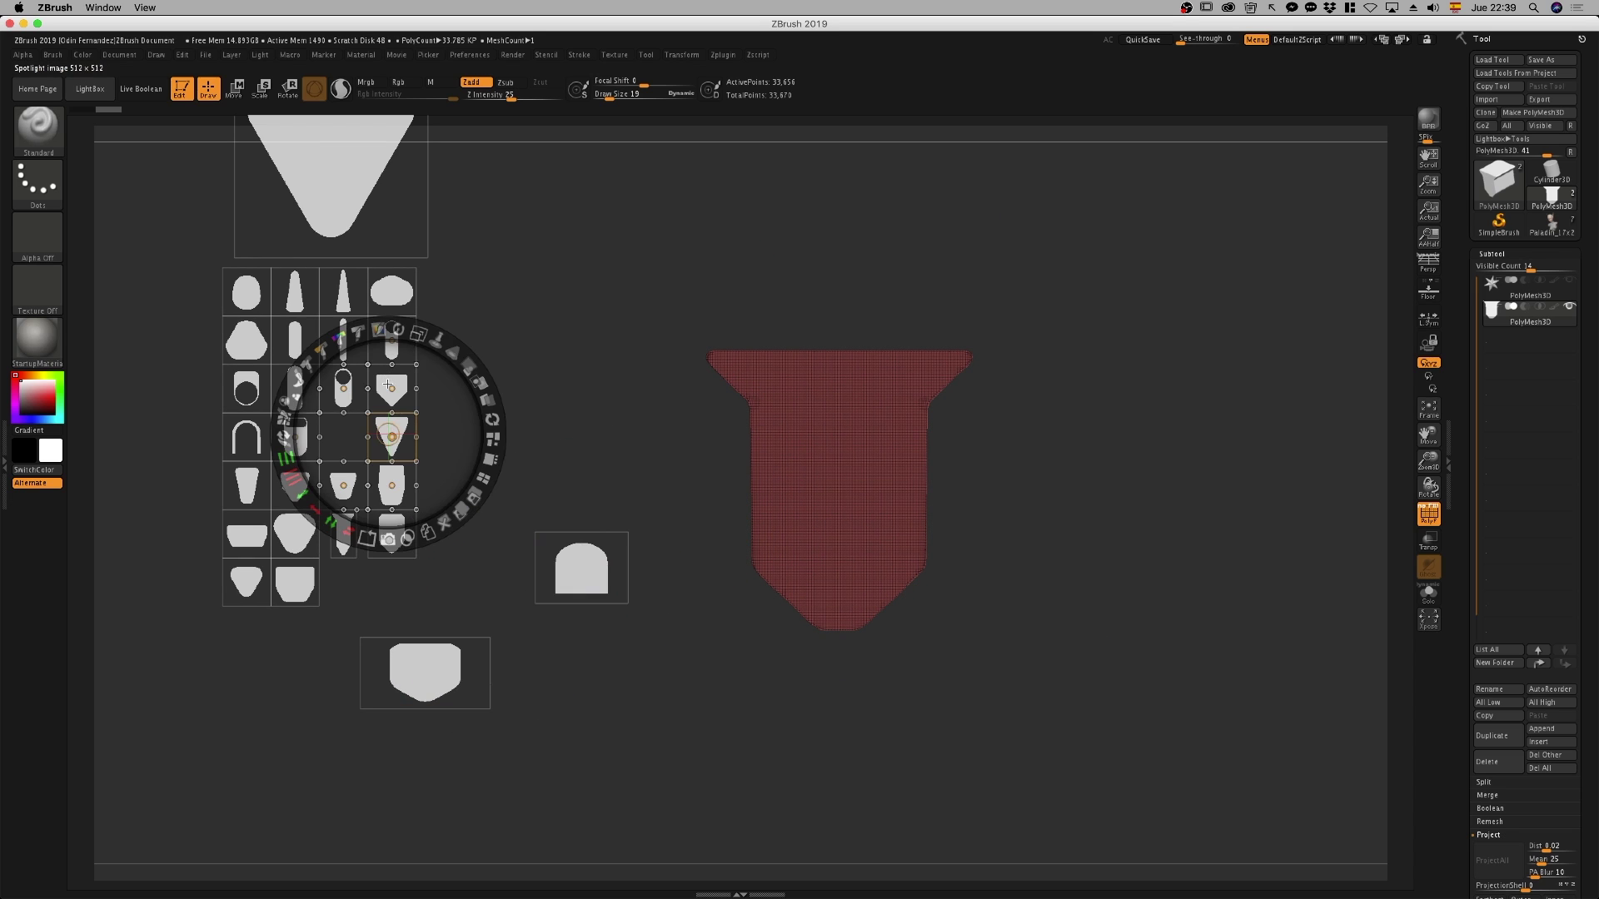
pyautogui.click(381, 277)
pyautogui.moveTo(390, 289)
pyautogui.mouseDown()
pyautogui.moveTo(582, 606)
pyautogui.moveTo(580, 533)
pyautogui.mouseUp()
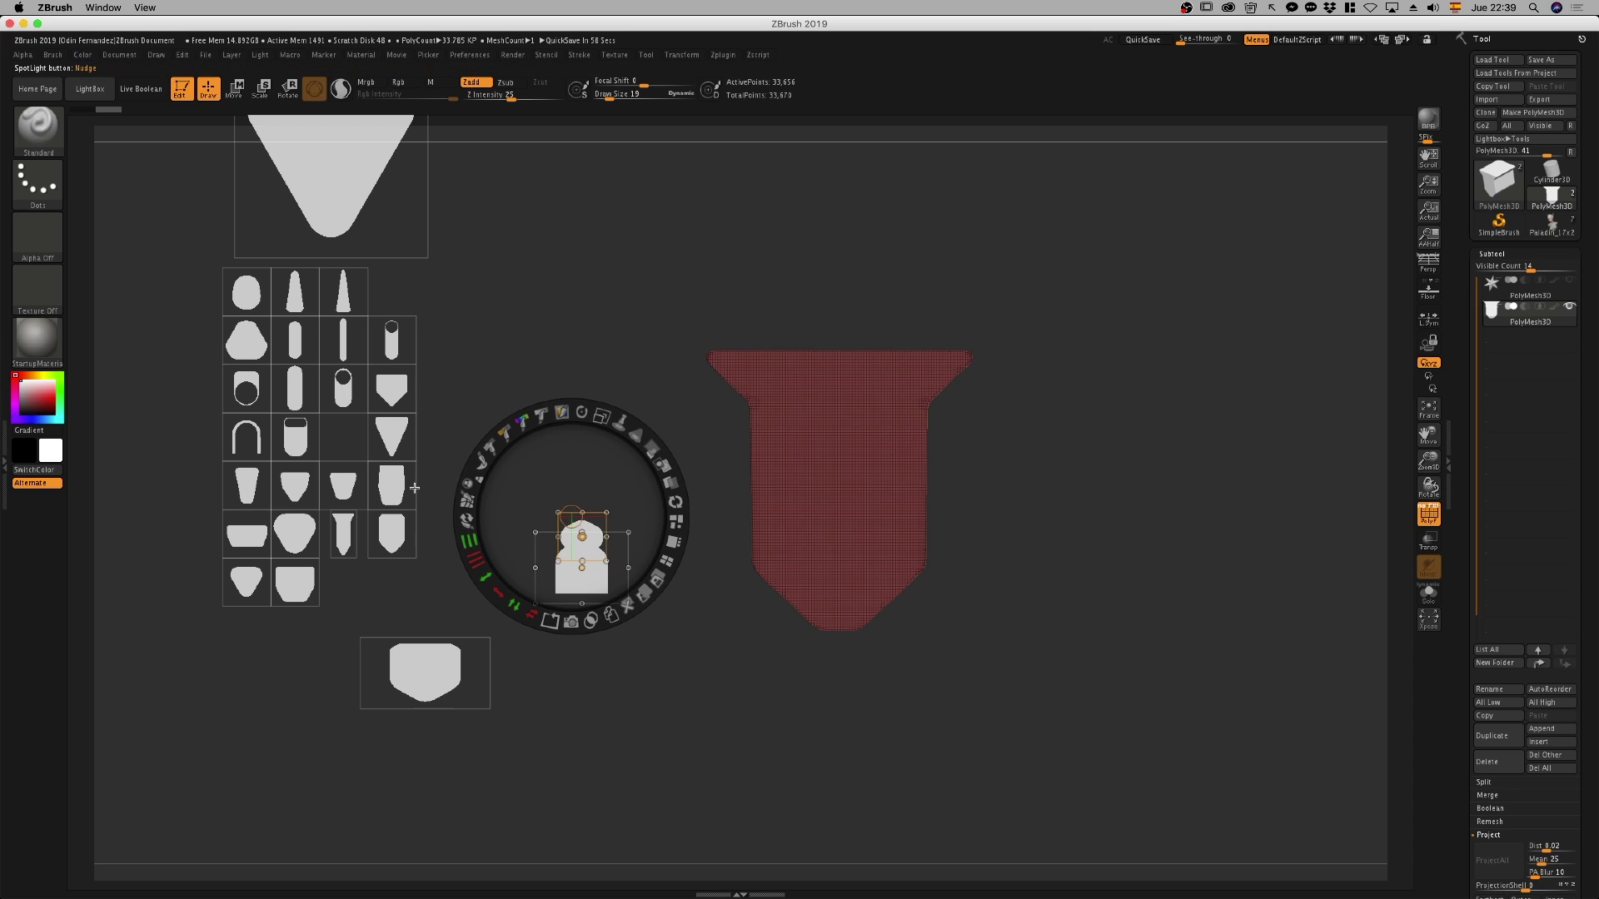
# Enlarge the cup image, add a thick outline, set Union, and Snapshot3D it into a mesh
pyautogui.click(302, 488)
pyautogui.moveTo(295, 495); pyautogui.dragTo(582, 567)
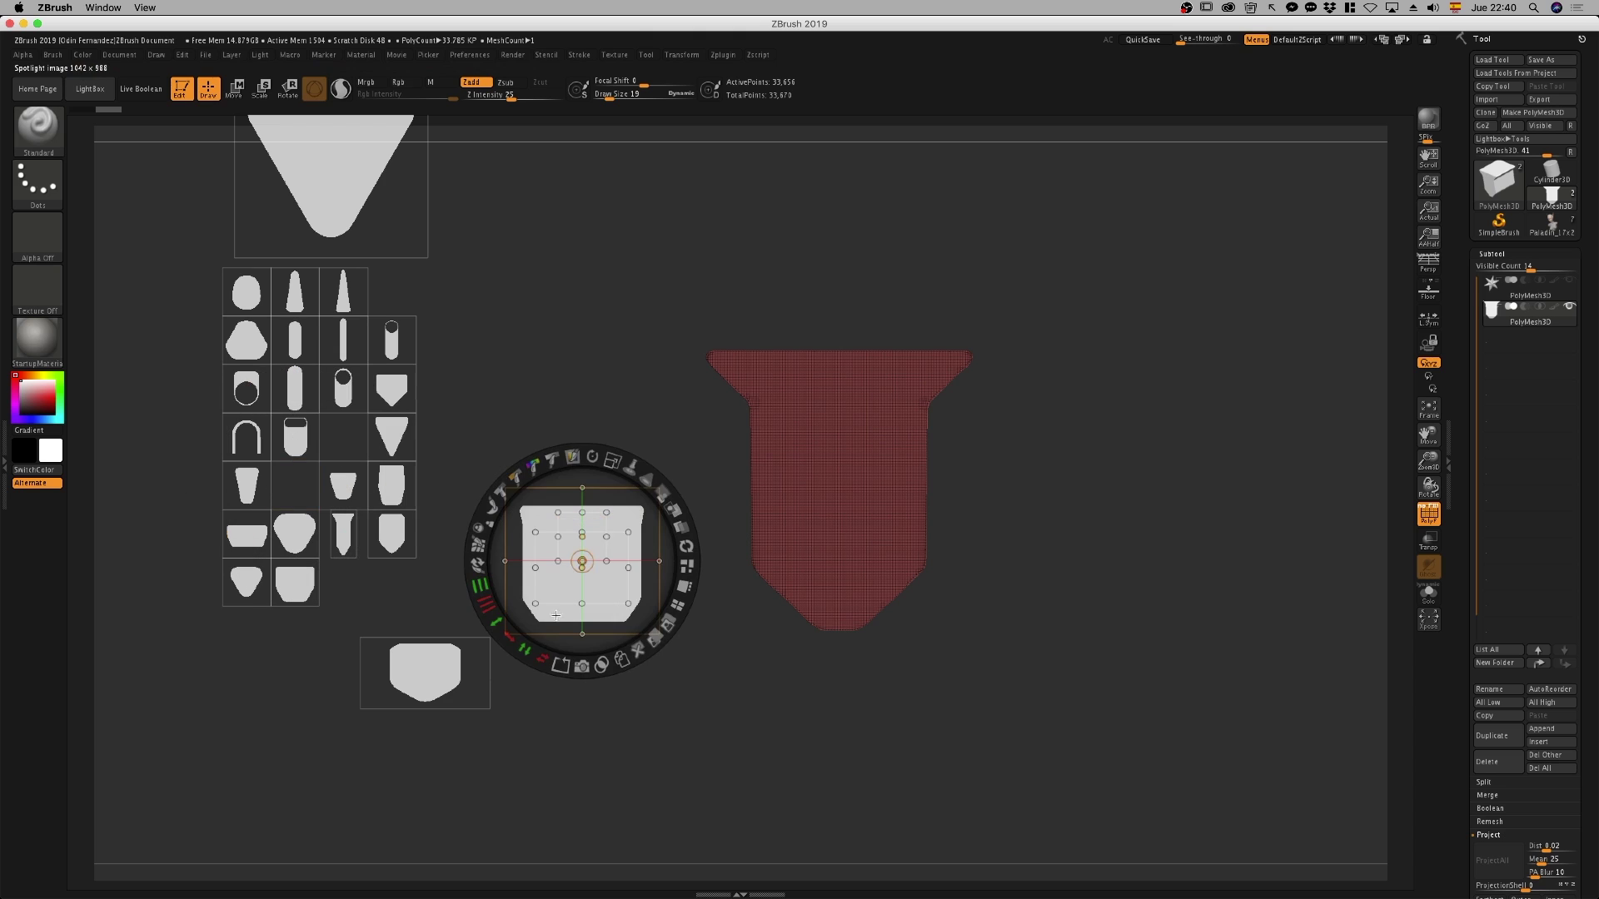
pyautogui.moveTo(561, 664); pyautogui.dragTo(494, 556)
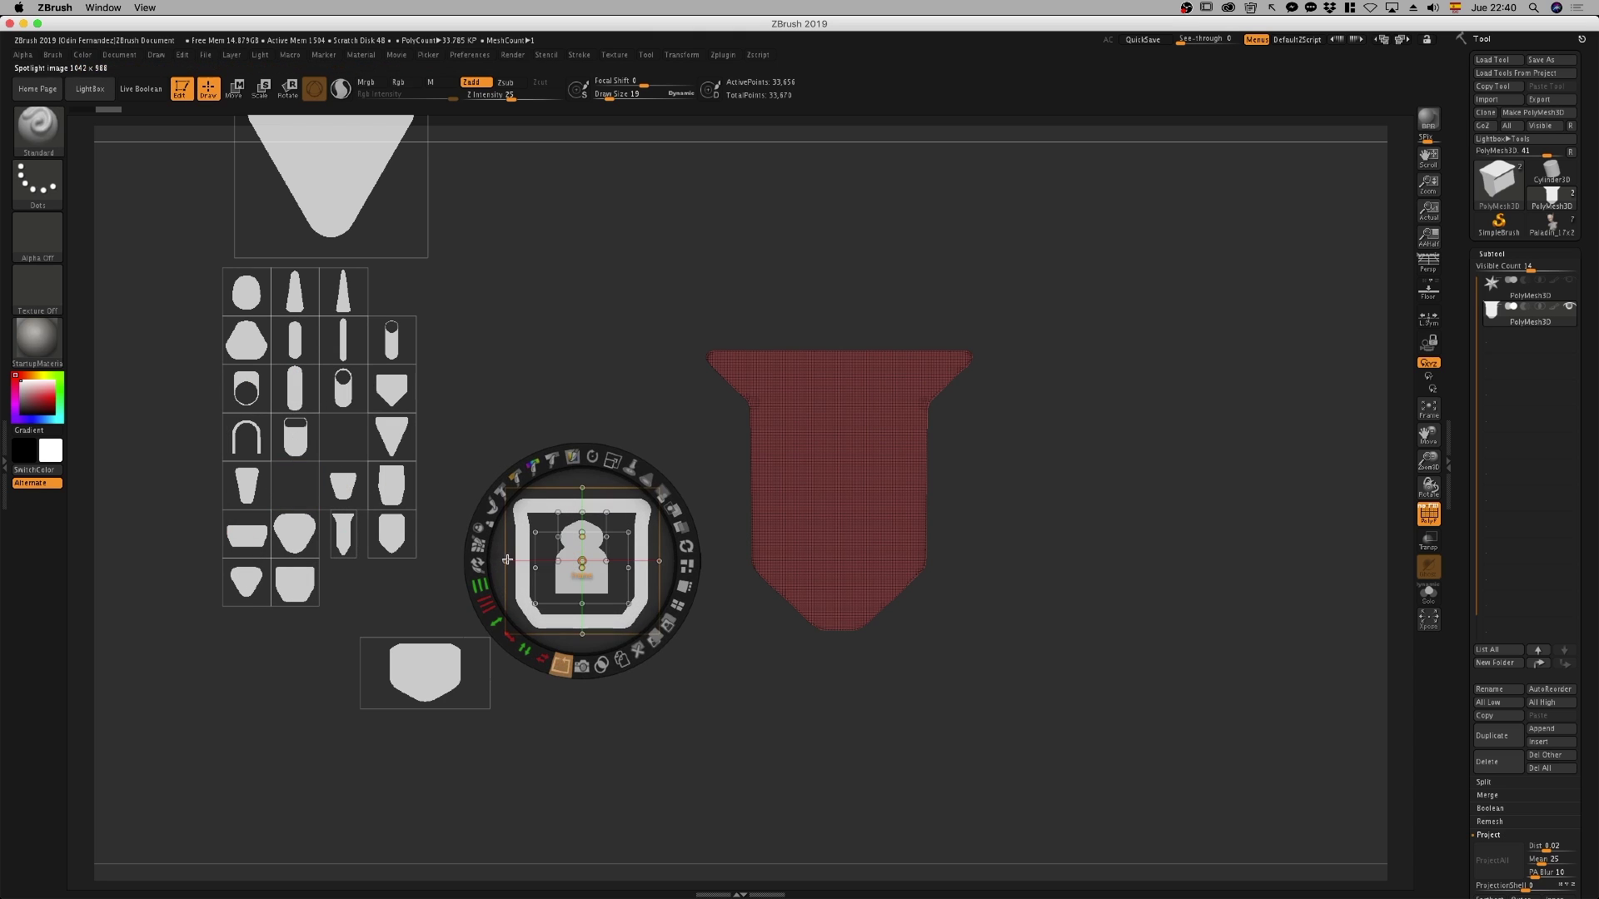
pyautogui.click(598, 671)
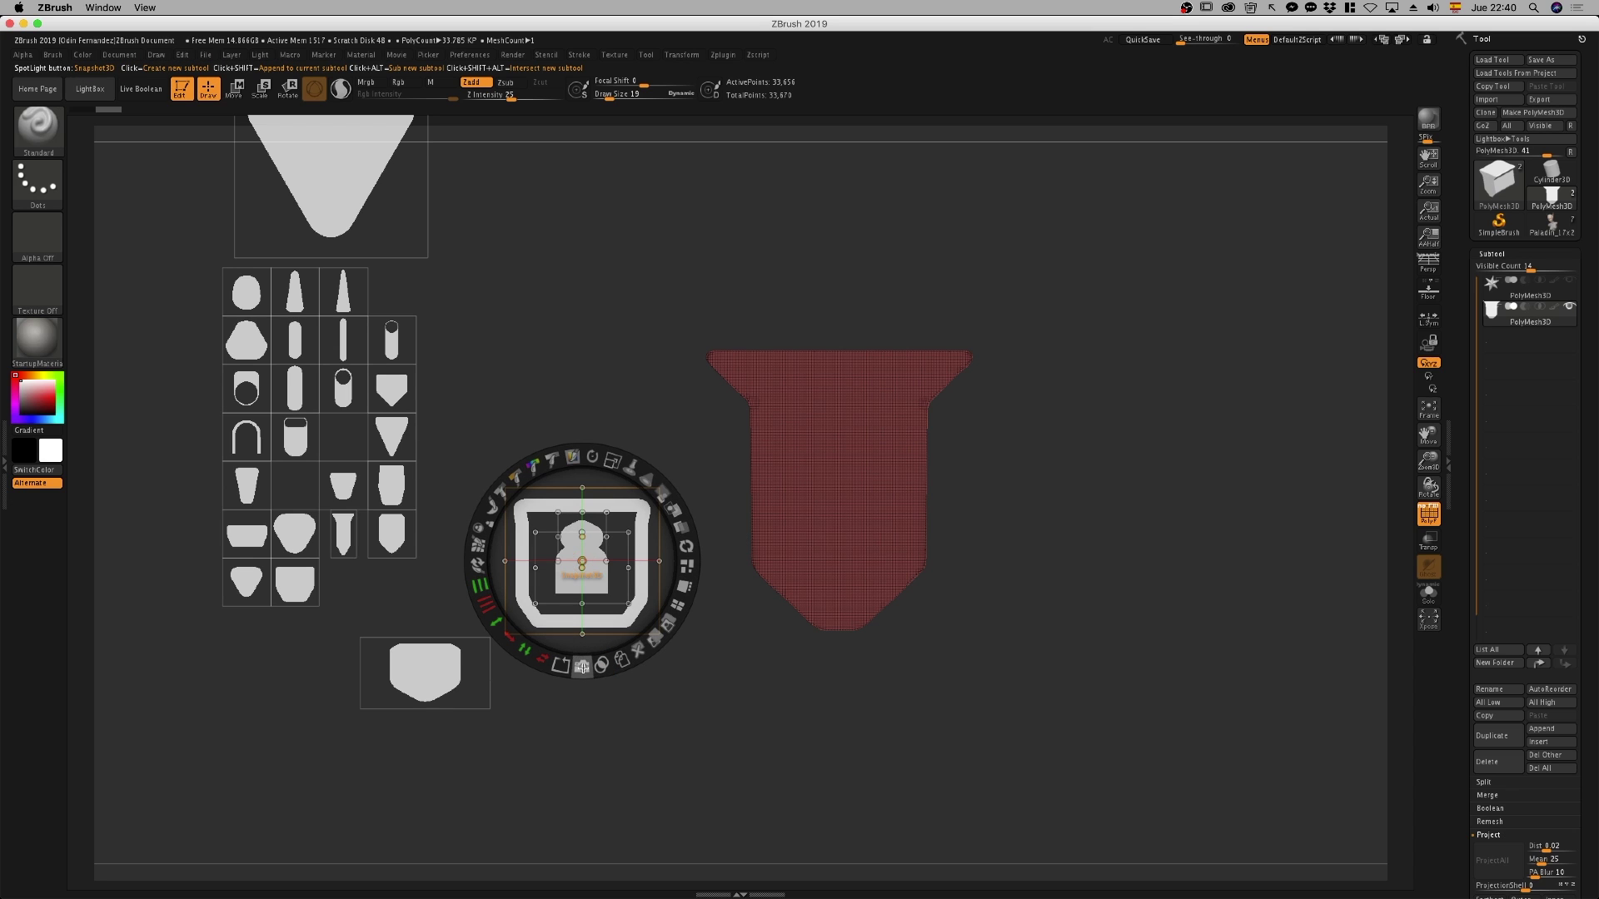
pyautogui.click(582, 666)
pyautogui.click(723, 741)
# Hide Spotlight and reposition the view and move gizmo near the cup mesh
pyautogui.press('z')
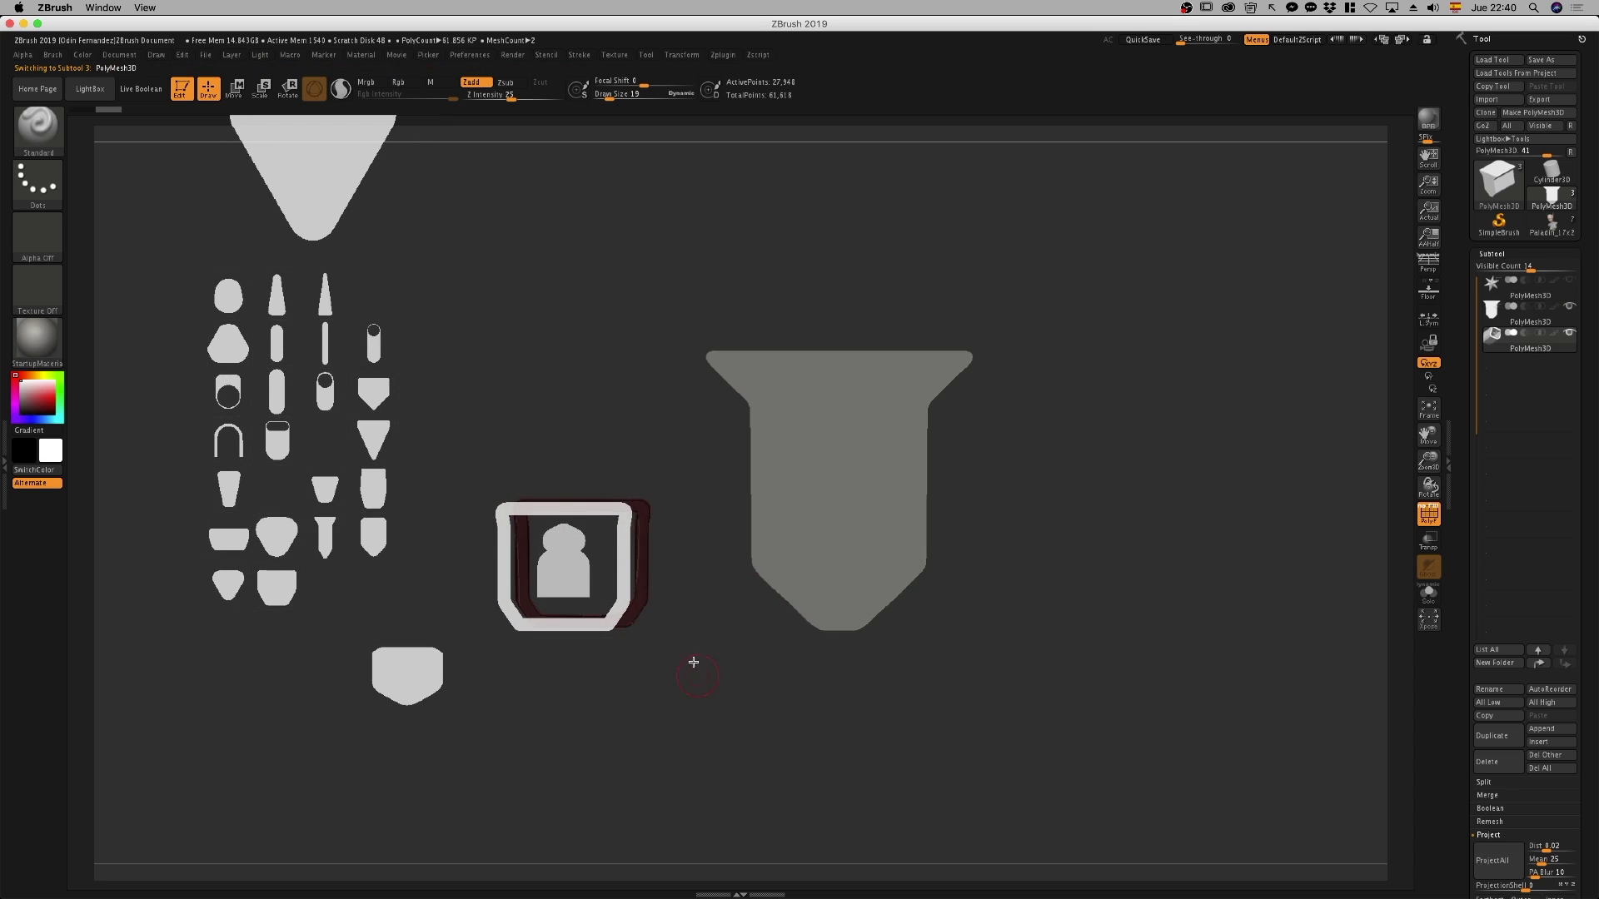
pyautogui.moveTo(694, 662)
pyautogui.mouseDown()
pyautogui.moveTo(660, 685)
pyautogui.moveTo(632, 607)
pyautogui.moveTo(703, 707)
pyautogui.moveTo(674, 703)
pyautogui.moveTo(649, 653)
pyautogui.mouseUp()
pyautogui.hotkey('shift', 'z')
pyautogui.press('w')
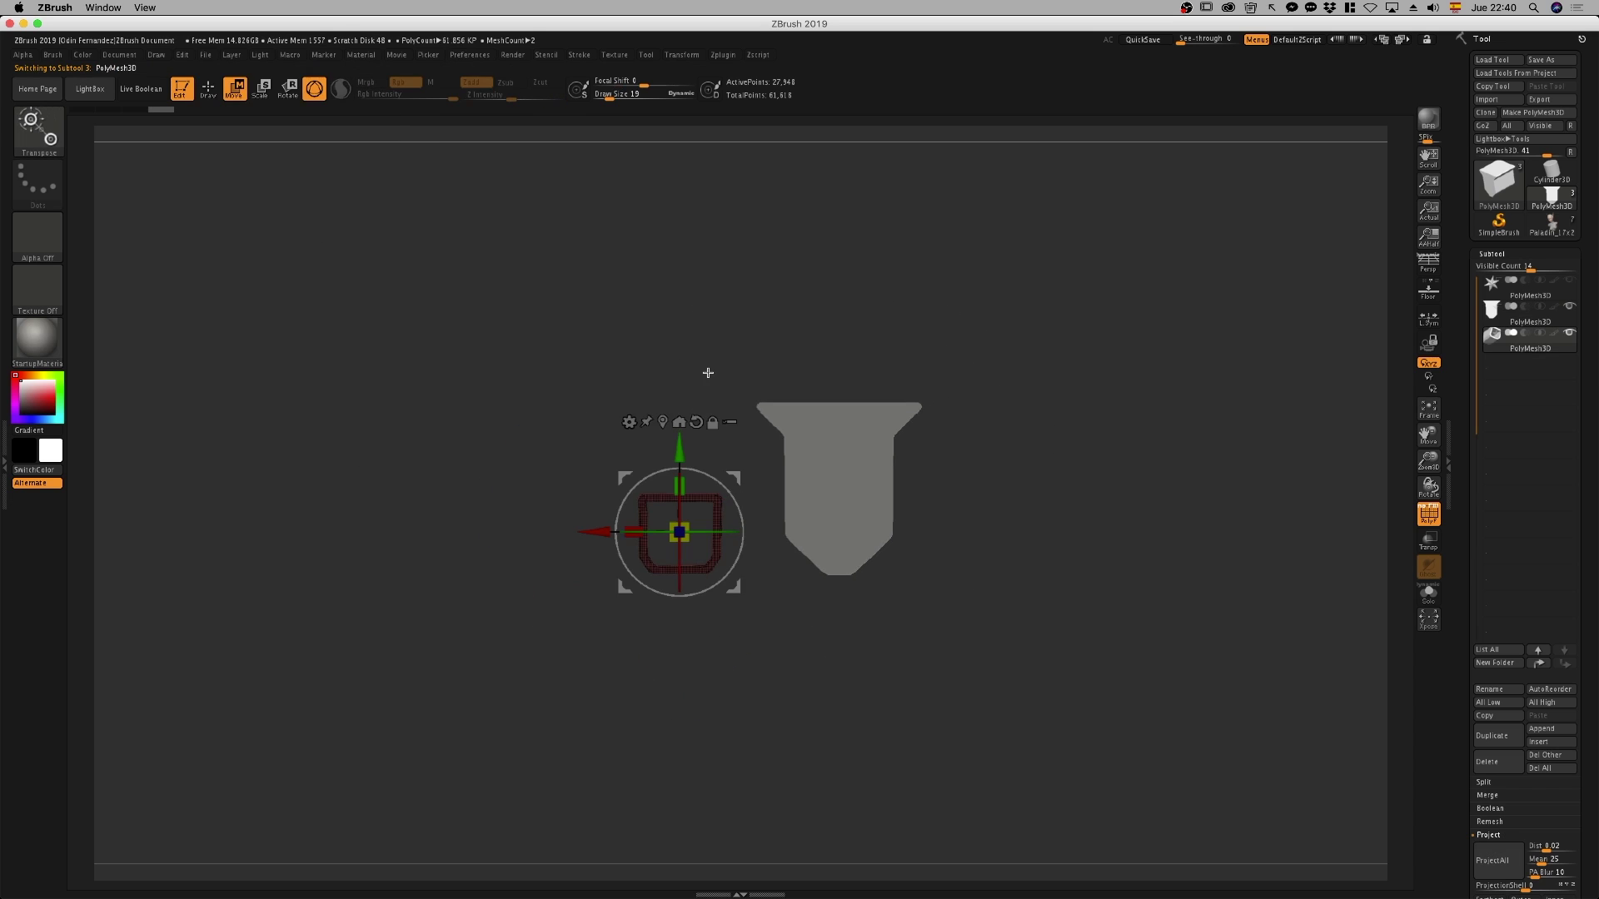
pyautogui.keyDown('alt'); pyautogui.moveTo(708, 372); pyautogui.dragTo(594, 409); pyautogui.keyUp('alt')
pyautogui.moveTo(611, 513)
pyautogui.mouseDown()
pyautogui.moveTo(759, 355)
pyautogui.moveTo(896, 308)
pyautogui.mouseUp()
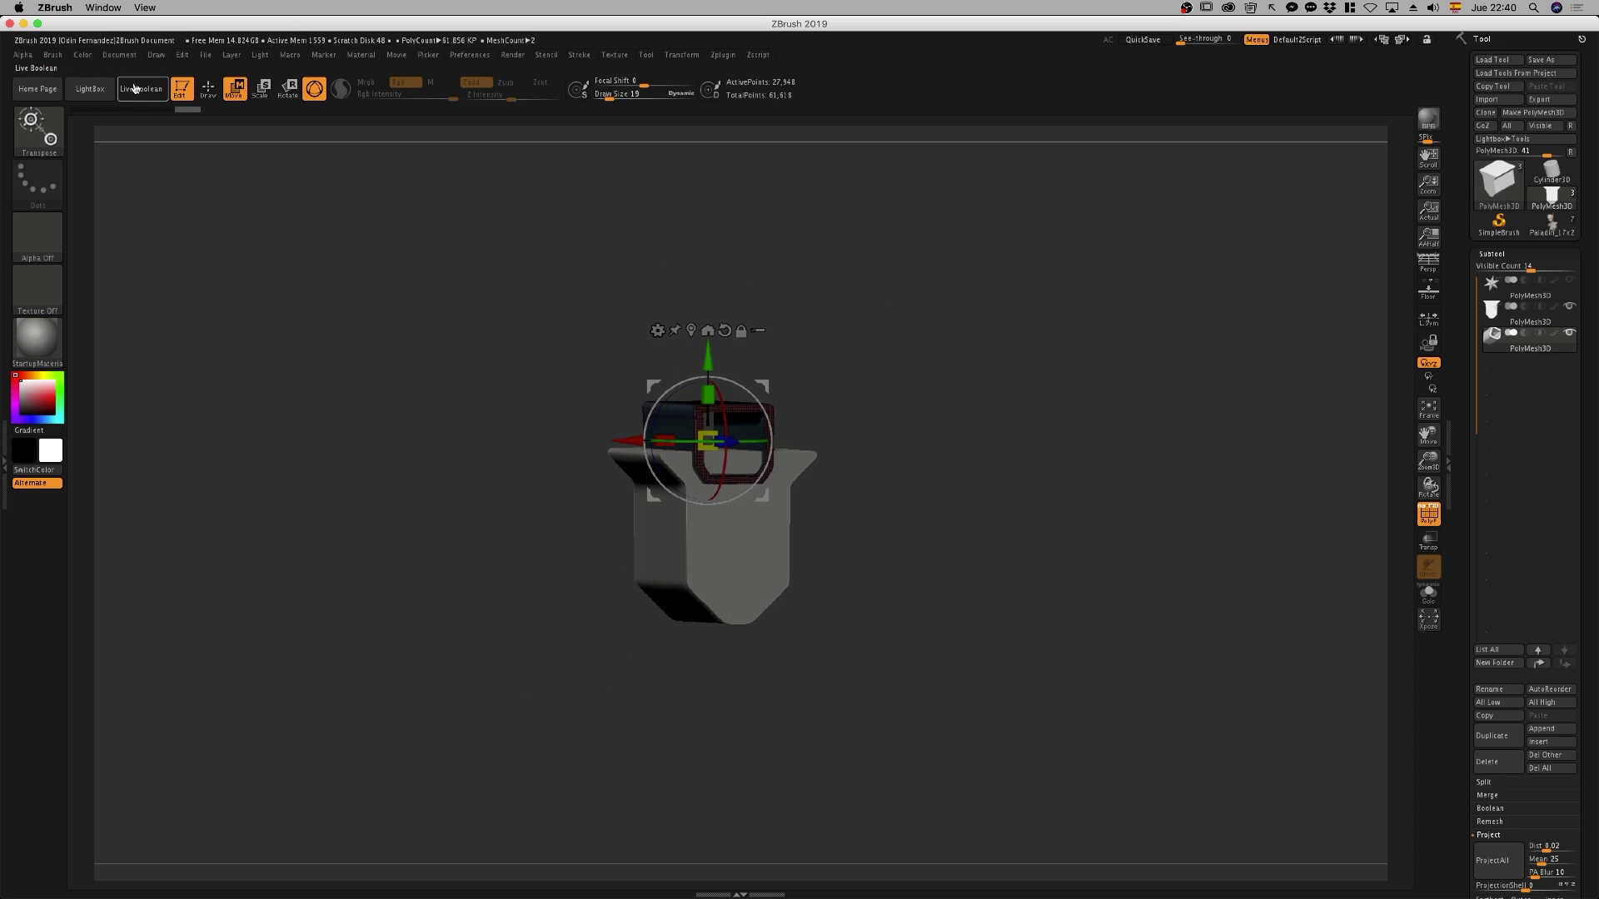
# Enable Live Boolean, preview the second and third subtools, and frame the model
pyautogui.click(134, 88)
pyautogui.click(1525, 313)
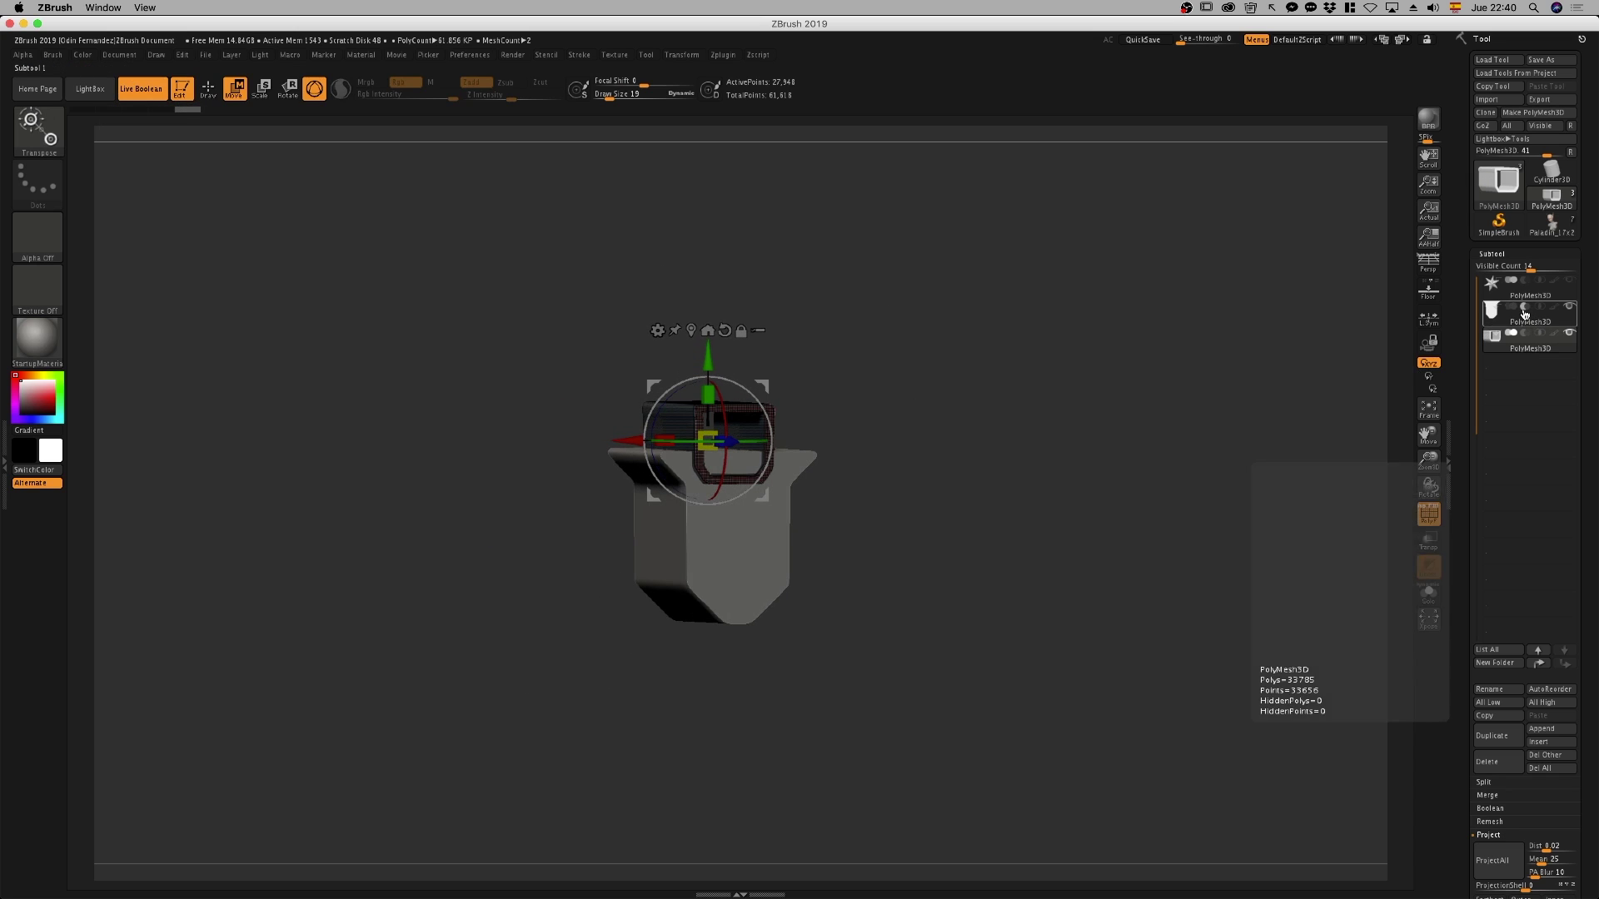
pyautogui.click(1530, 336)
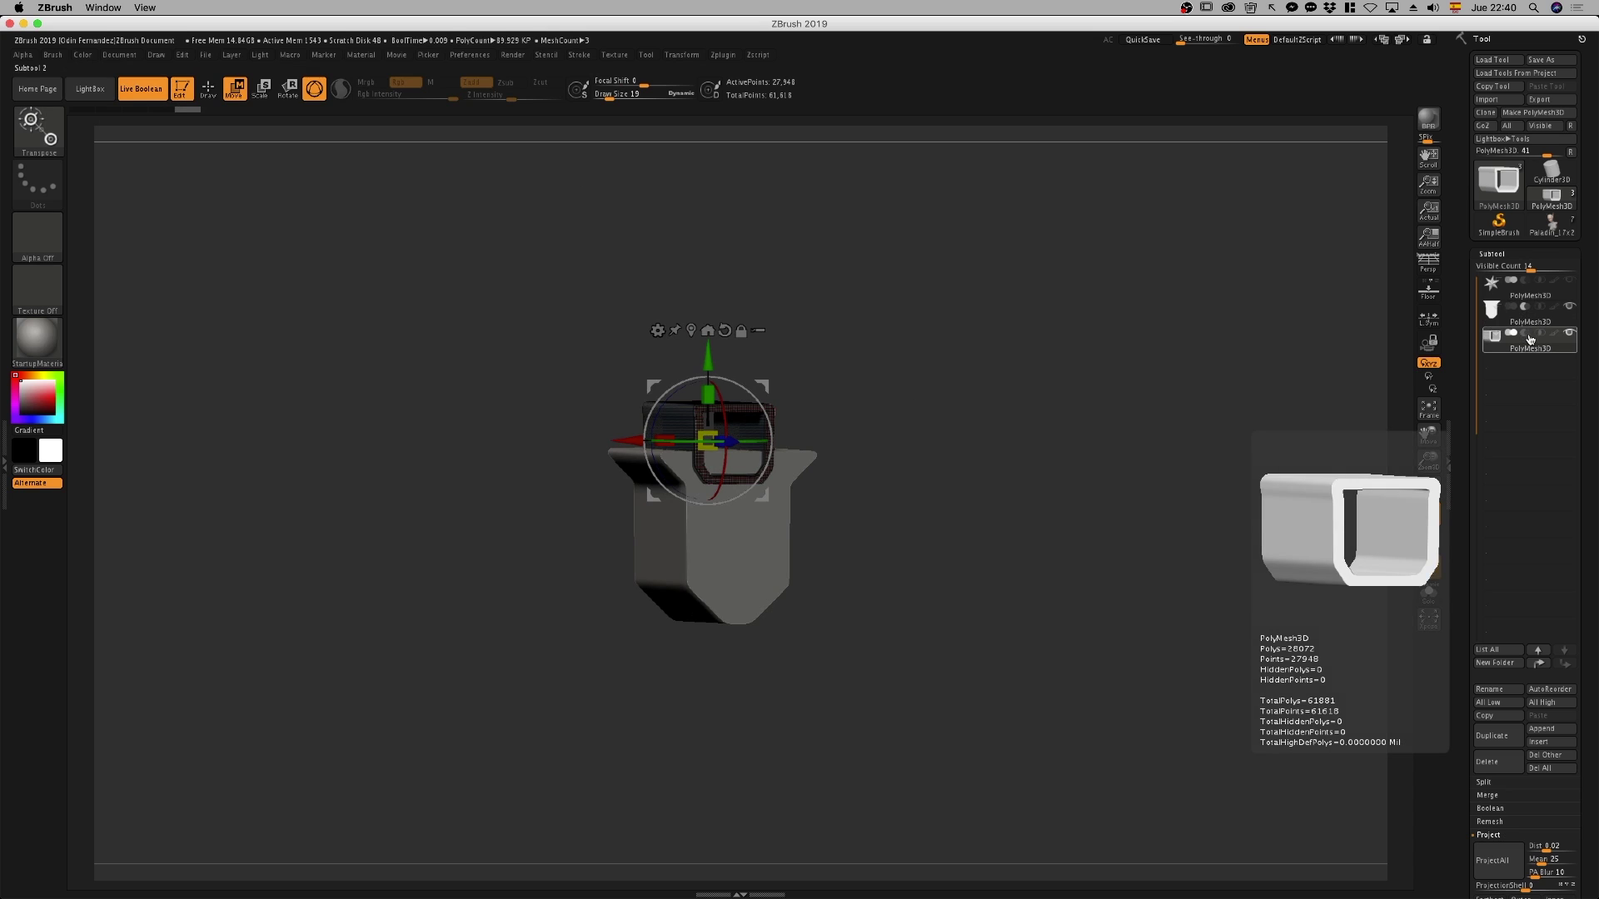
pyautogui.keyDown('alt'); pyautogui.click(749, 516); pyautogui.keyUp('alt')
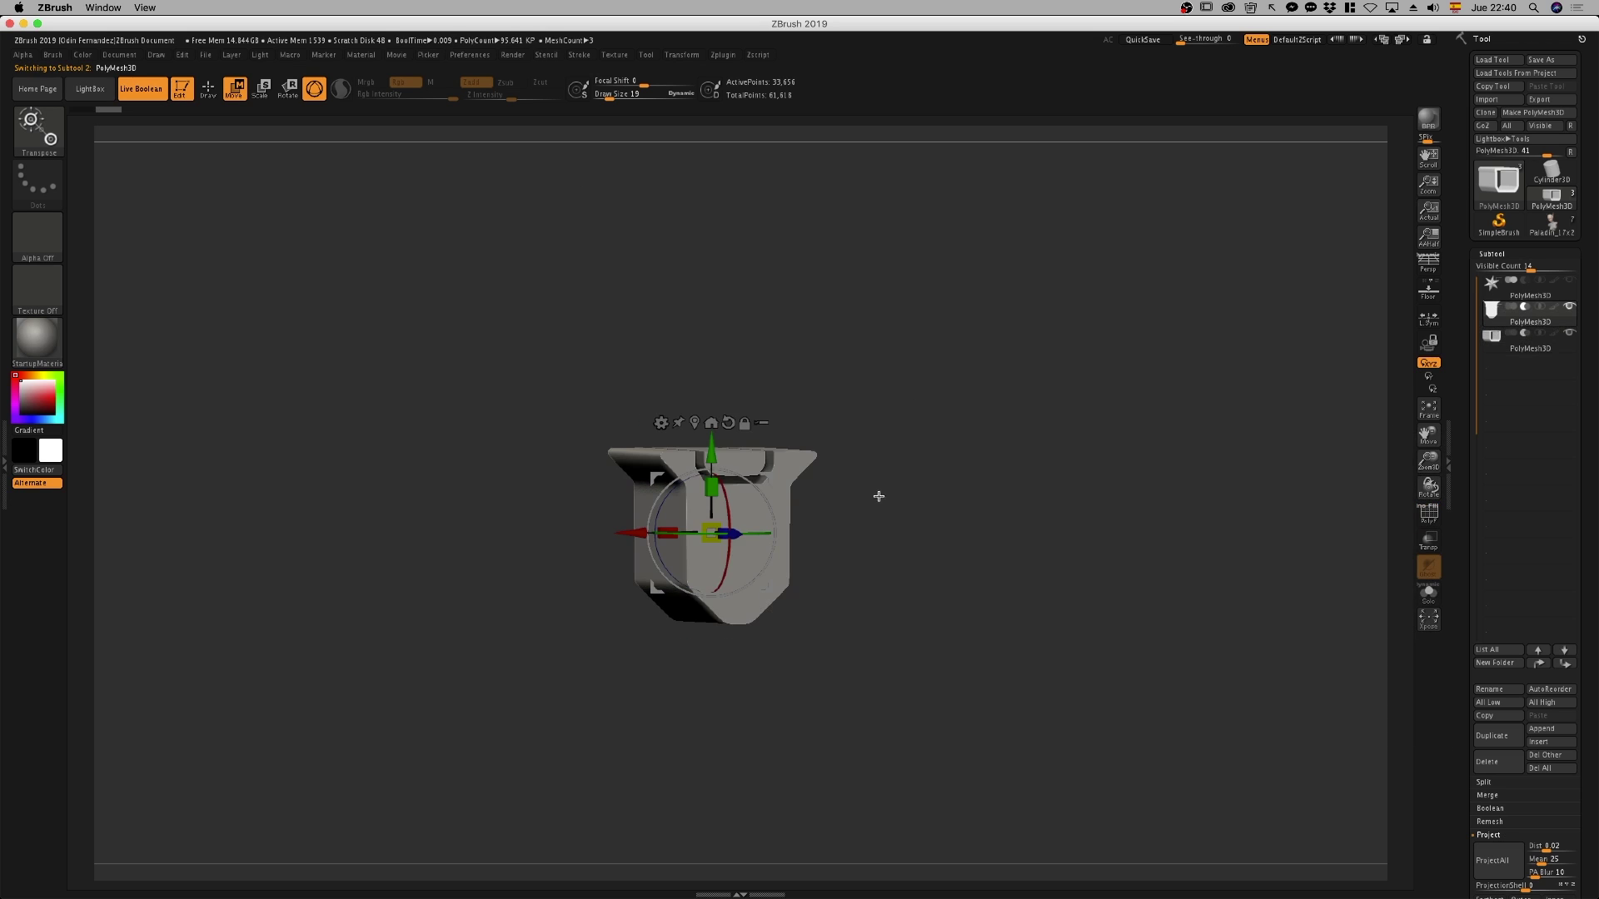
pyautogui.moveTo(878, 496); pyautogui.dragTo(920, 492)
pyautogui.press('f')
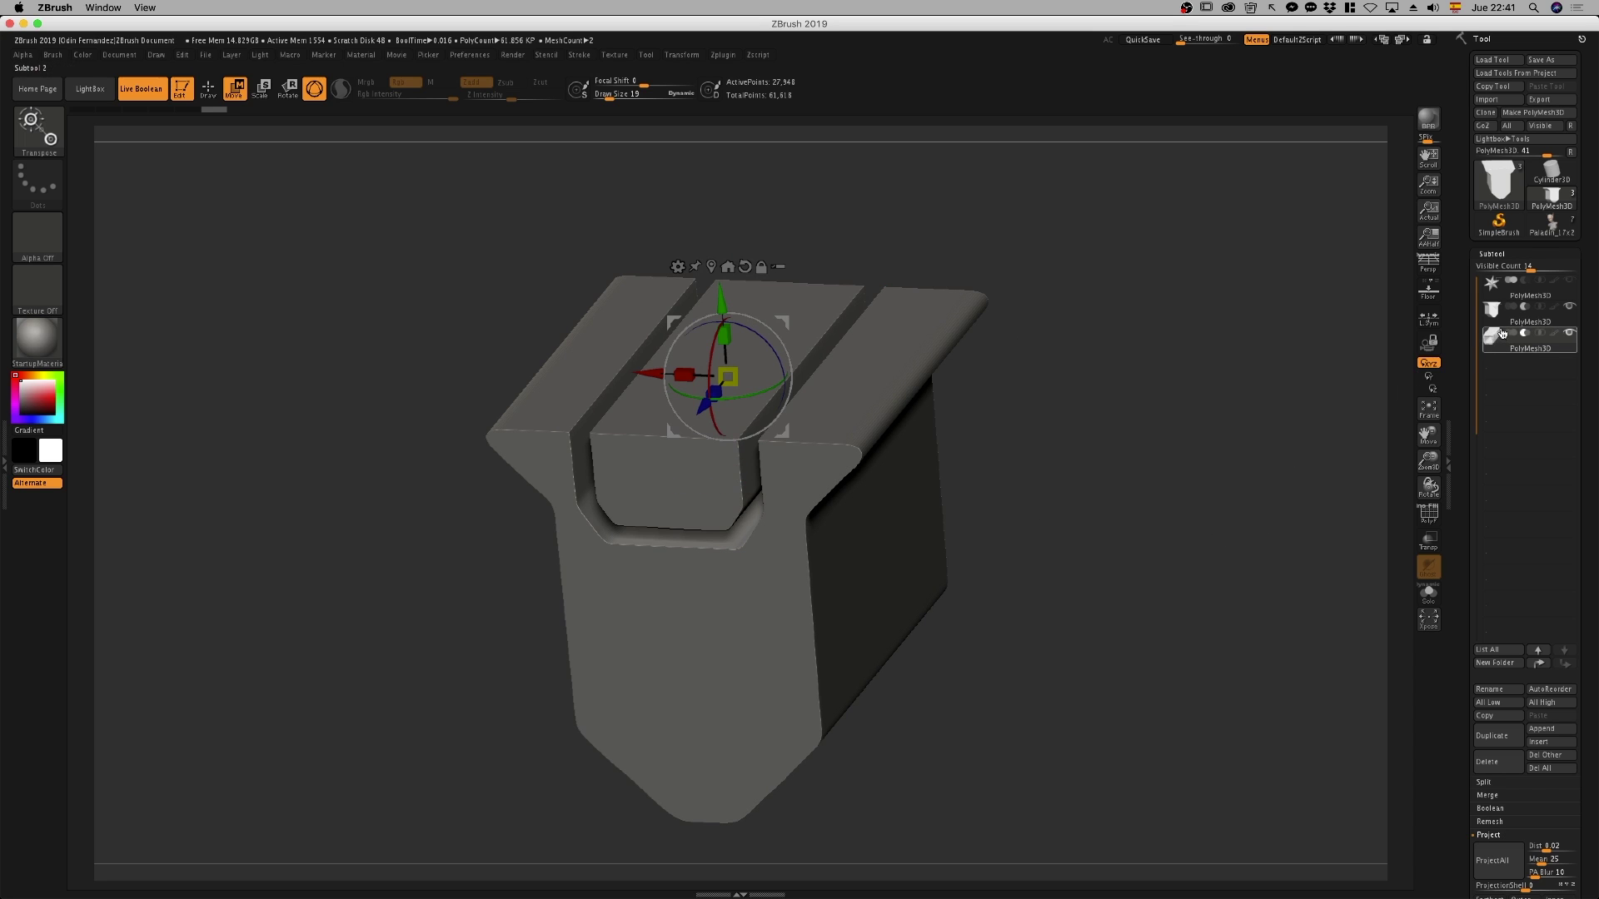
# Put PolyMesh3D into a new Untitled Folder and Boolean Folder it into active UMesh_PolyMesh3D
pyautogui.click(1493, 324)
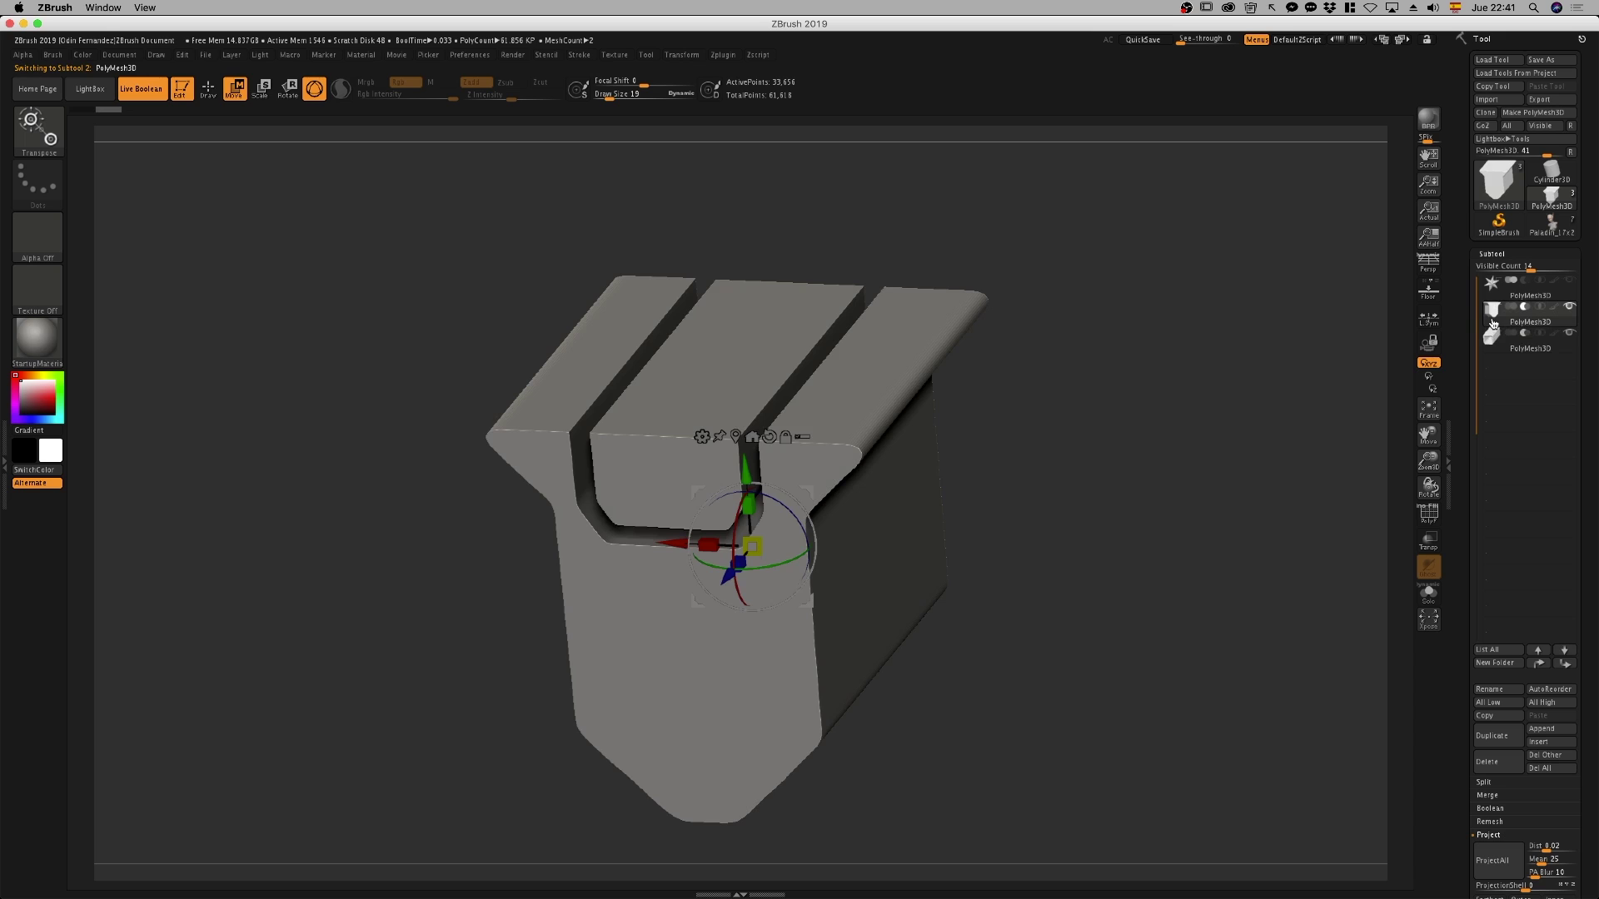
pyautogui.click(1493, 324)
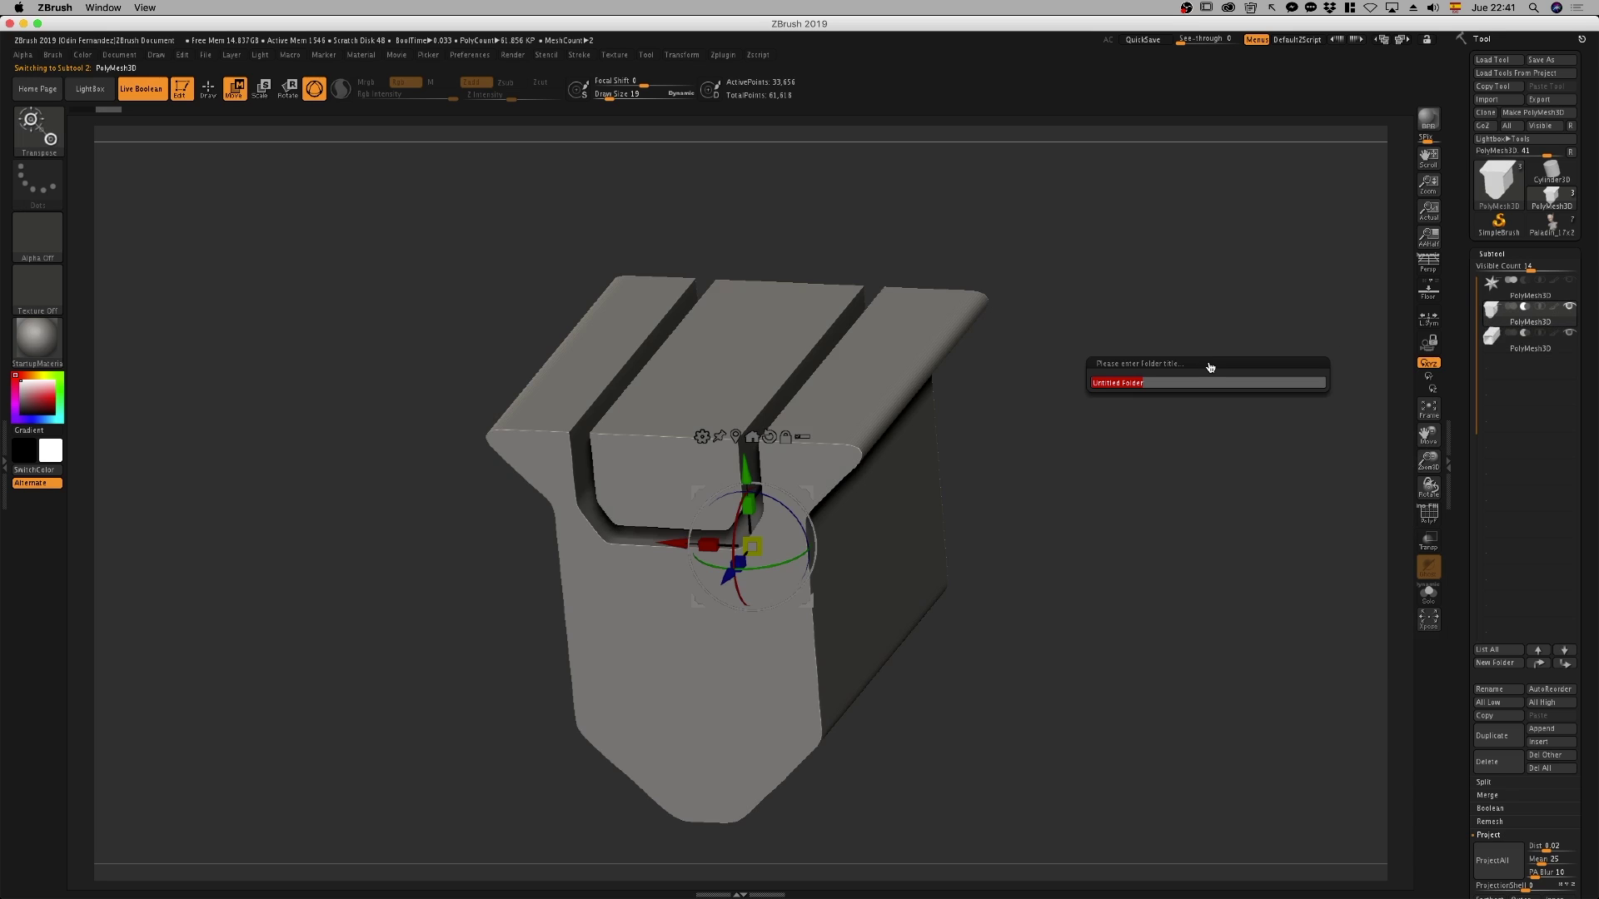
pyautogui.press('Return')
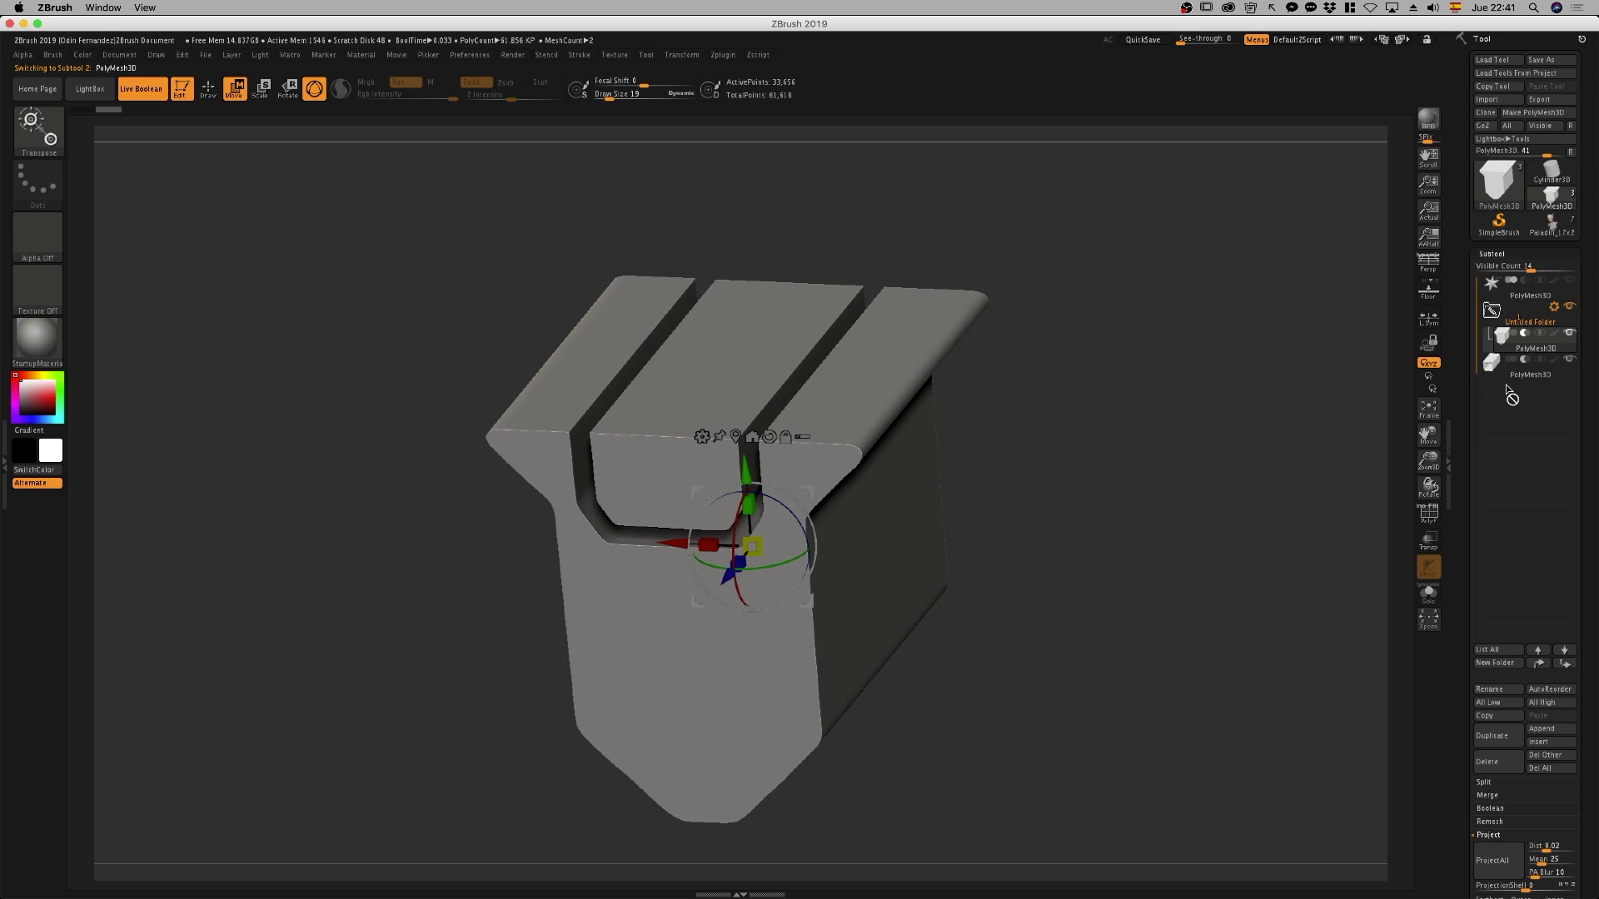
pyautogui.moveTo(1515, 358); pyautogui.dragTo(1515, 350)
pyautogui.click(1553, 307)
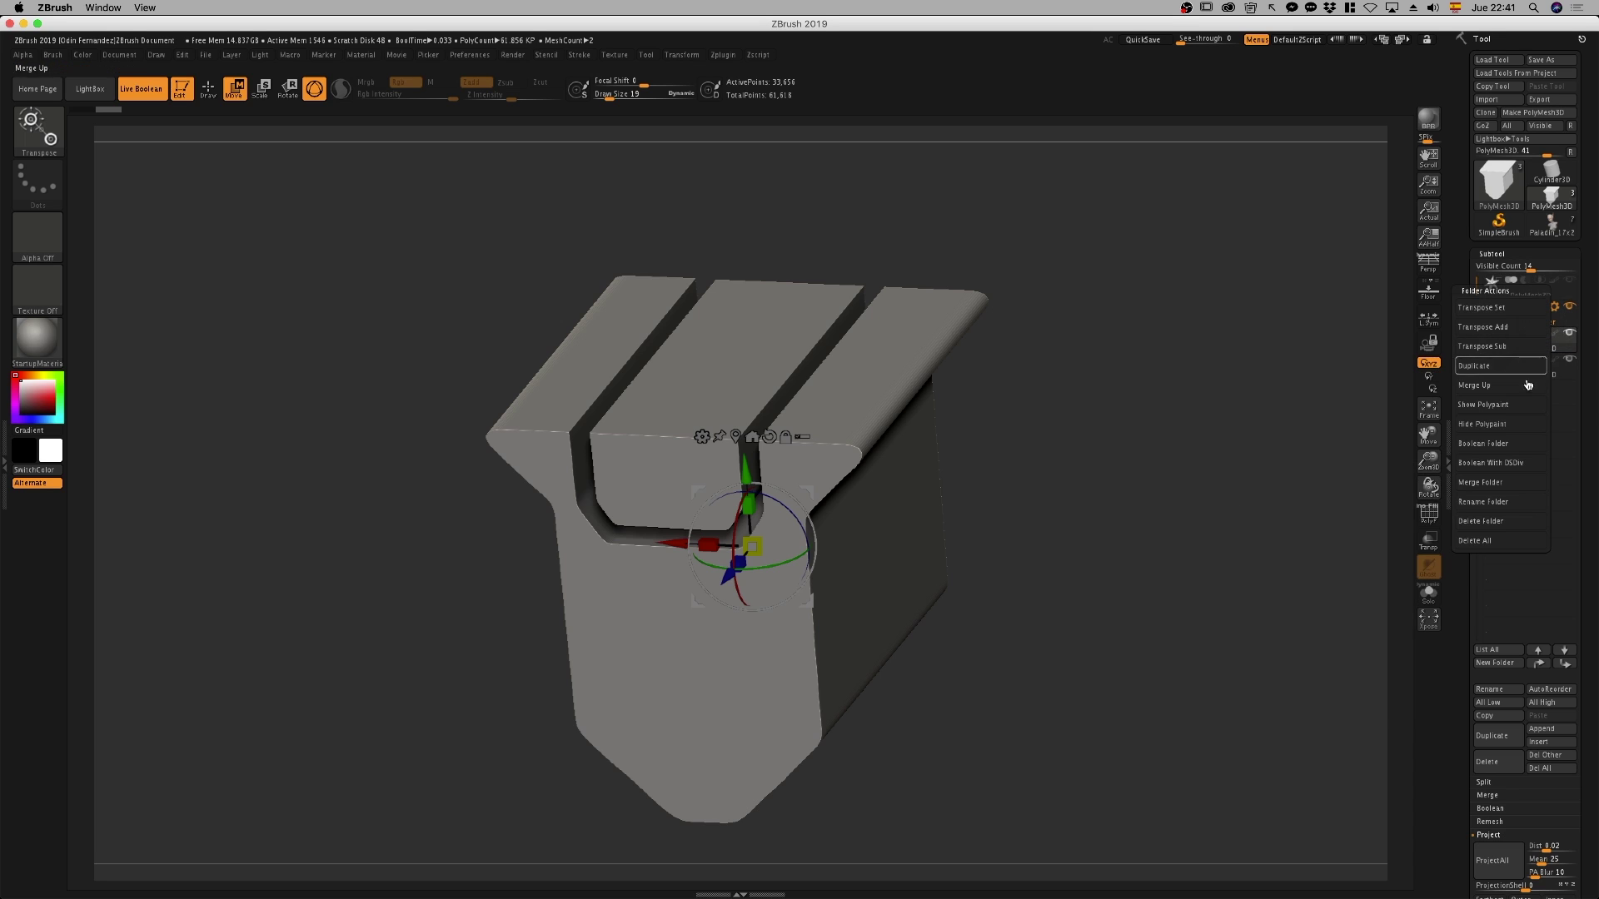
pyautogui.click(1518, 446)
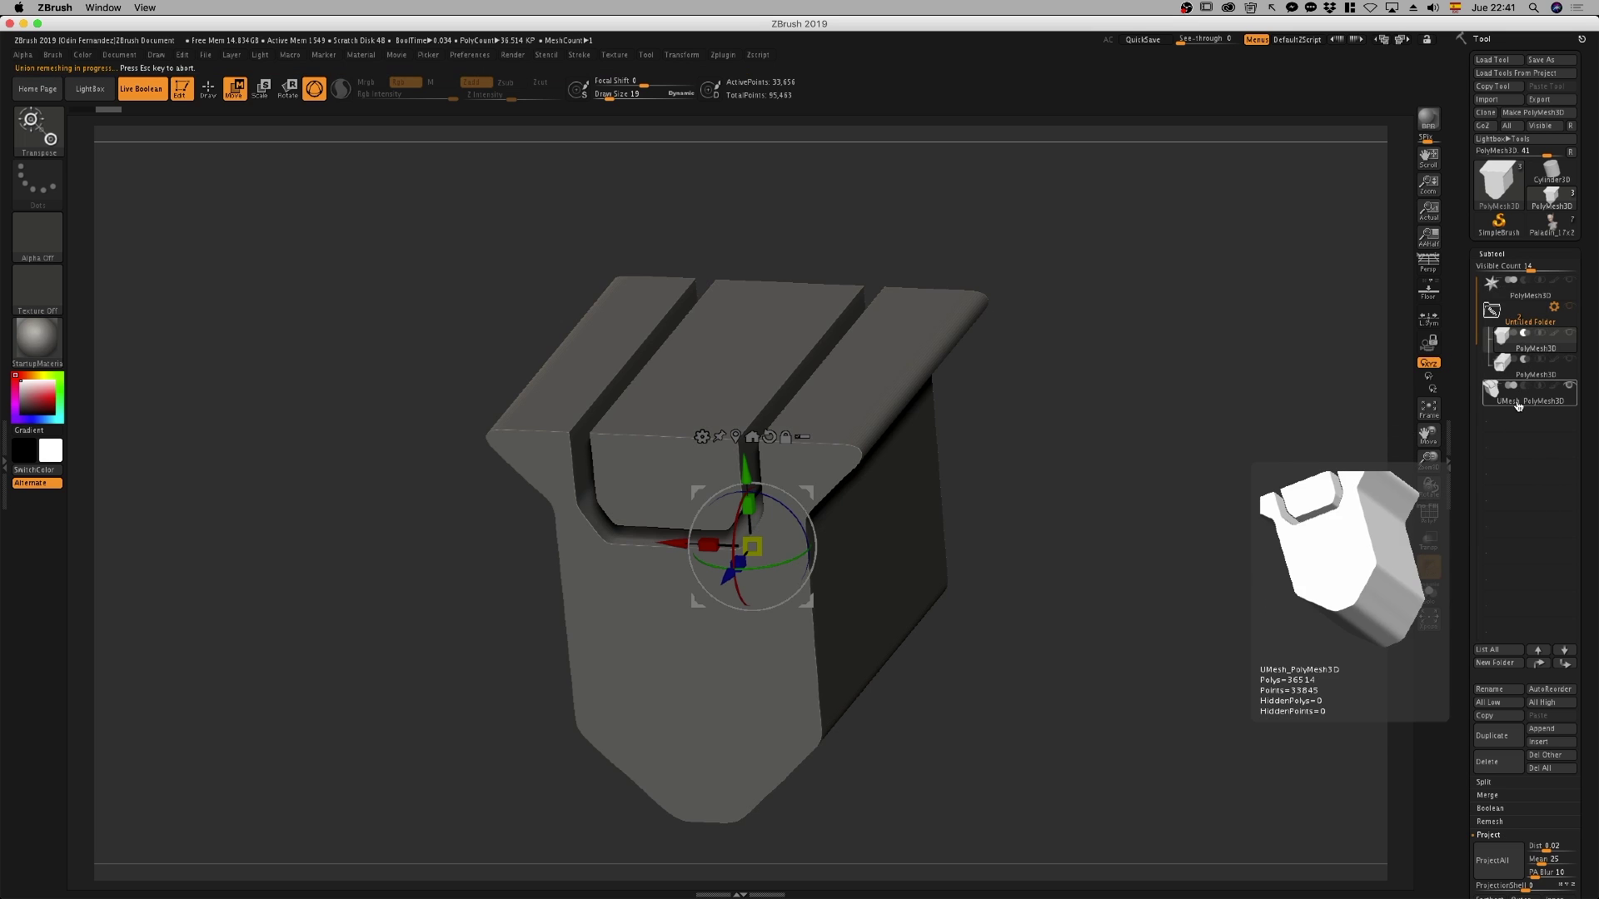
pyautogui.click(1518, 405)
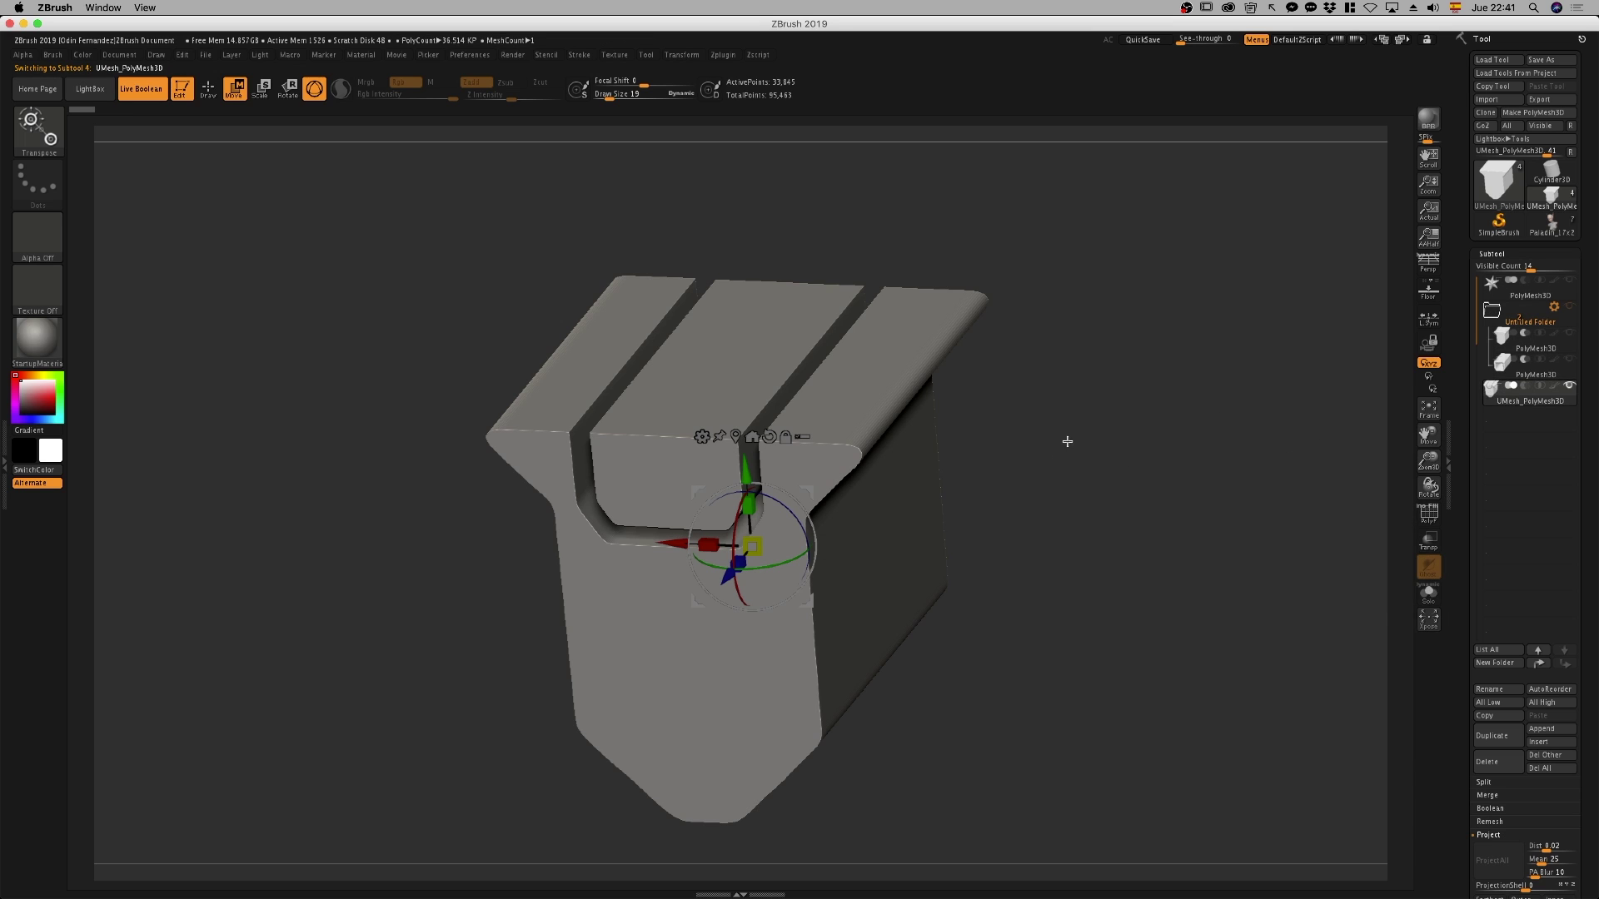
# Turn on PolyFrame, zoom into the dense wireframe, then frame and orbit the merged mesh
pyautogui.hotkey('shift', 'f')
pyautogui.keyDown('alt'); pyautogui.moveTo(1069, 446); pyautogui.dragTo(1063, 616); pyautogui.keyUp('alt')
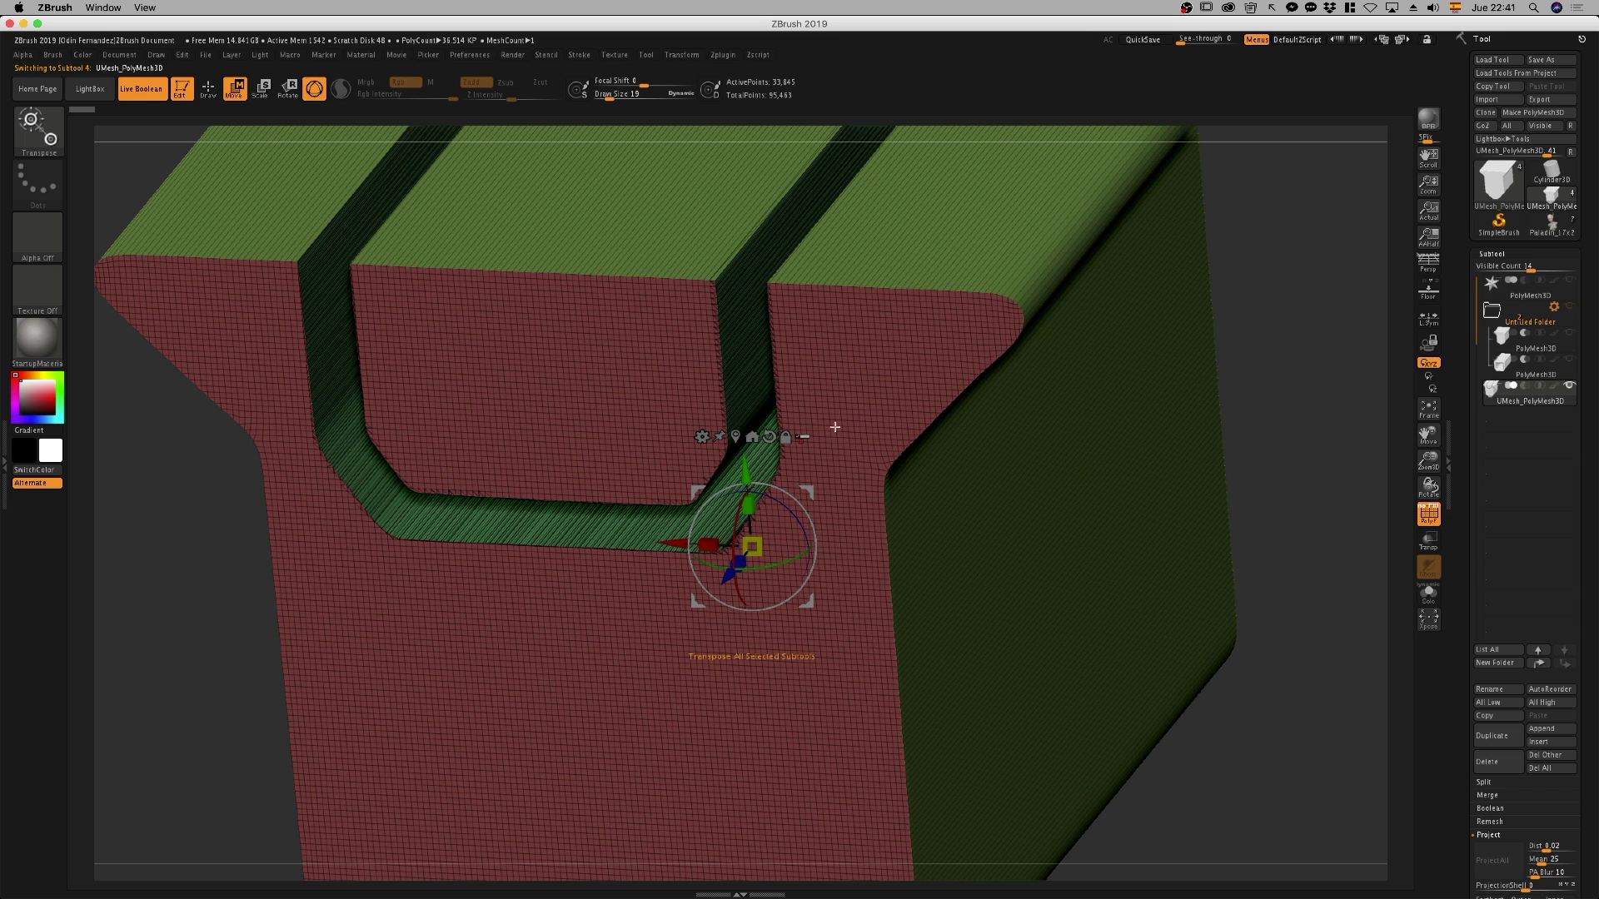
pyautogui.press('f')
pyautogui.moveTo(1131, 310)
pyautogui.mouseDown()
pyautogui.moveTo(1125, 396)
pyautogui.moveTo(1118, 379)
pyautogui.moveTo(1111, 392)
pyautogui.mouseUp()
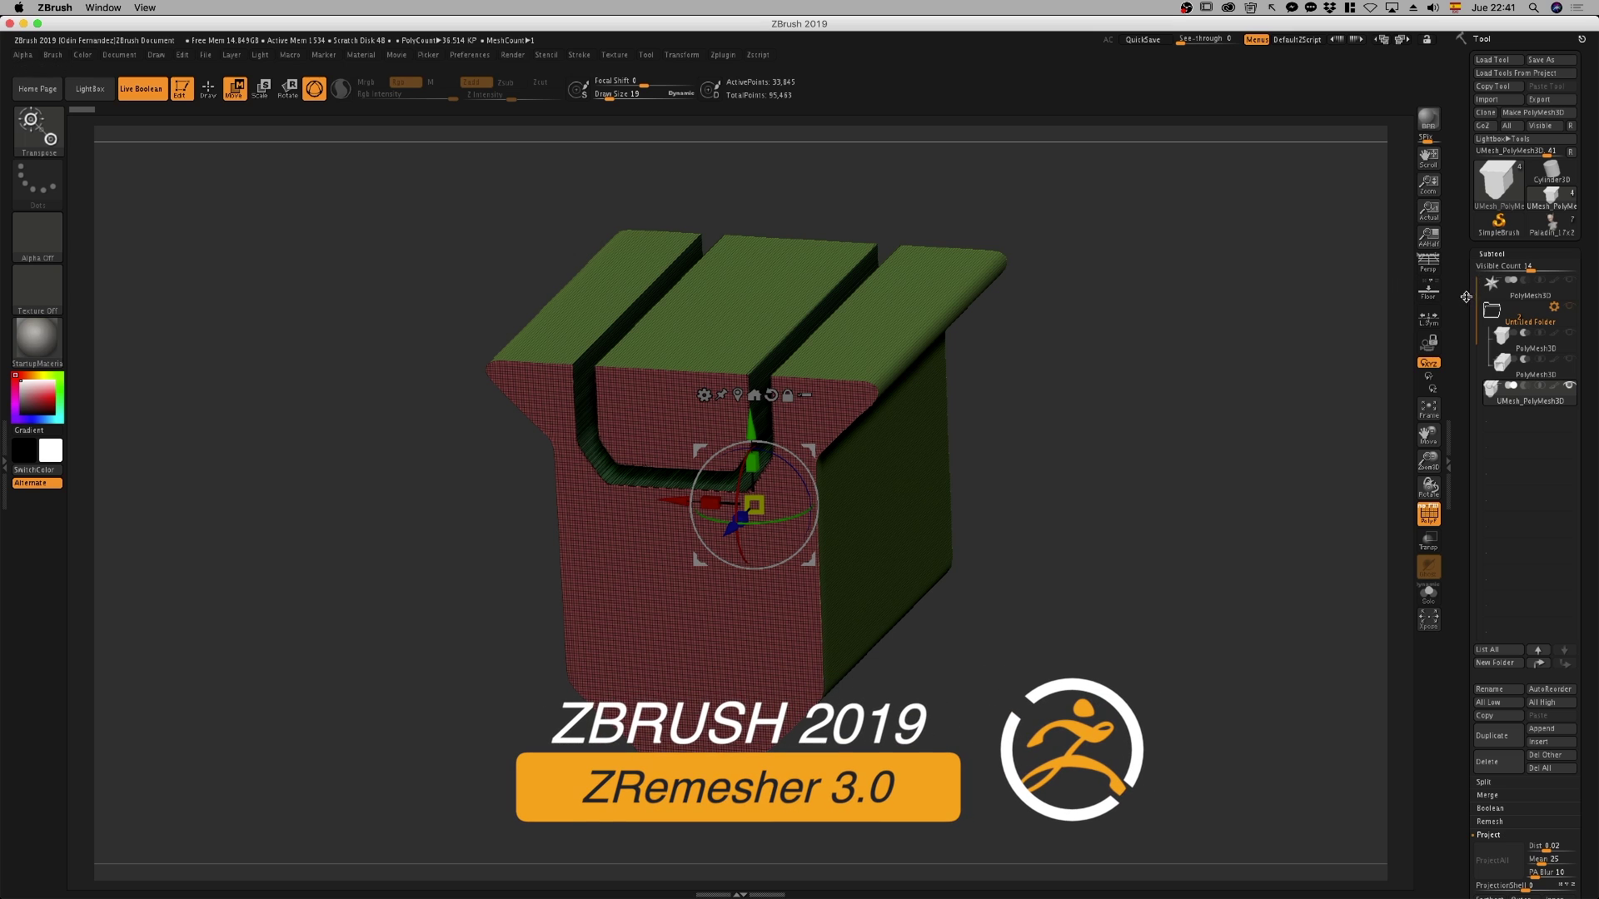
pyautogui.scroll(-2, 1471, 258)
pyautogui.scroll(-2, 1464, 225)
pyautogui.scroll(-2, 1457, 187)
# Expand Geometry > ZRemesher for the merged mesh and enable DetectEdges
pyautogui.scroll(-3, 1459, 209)
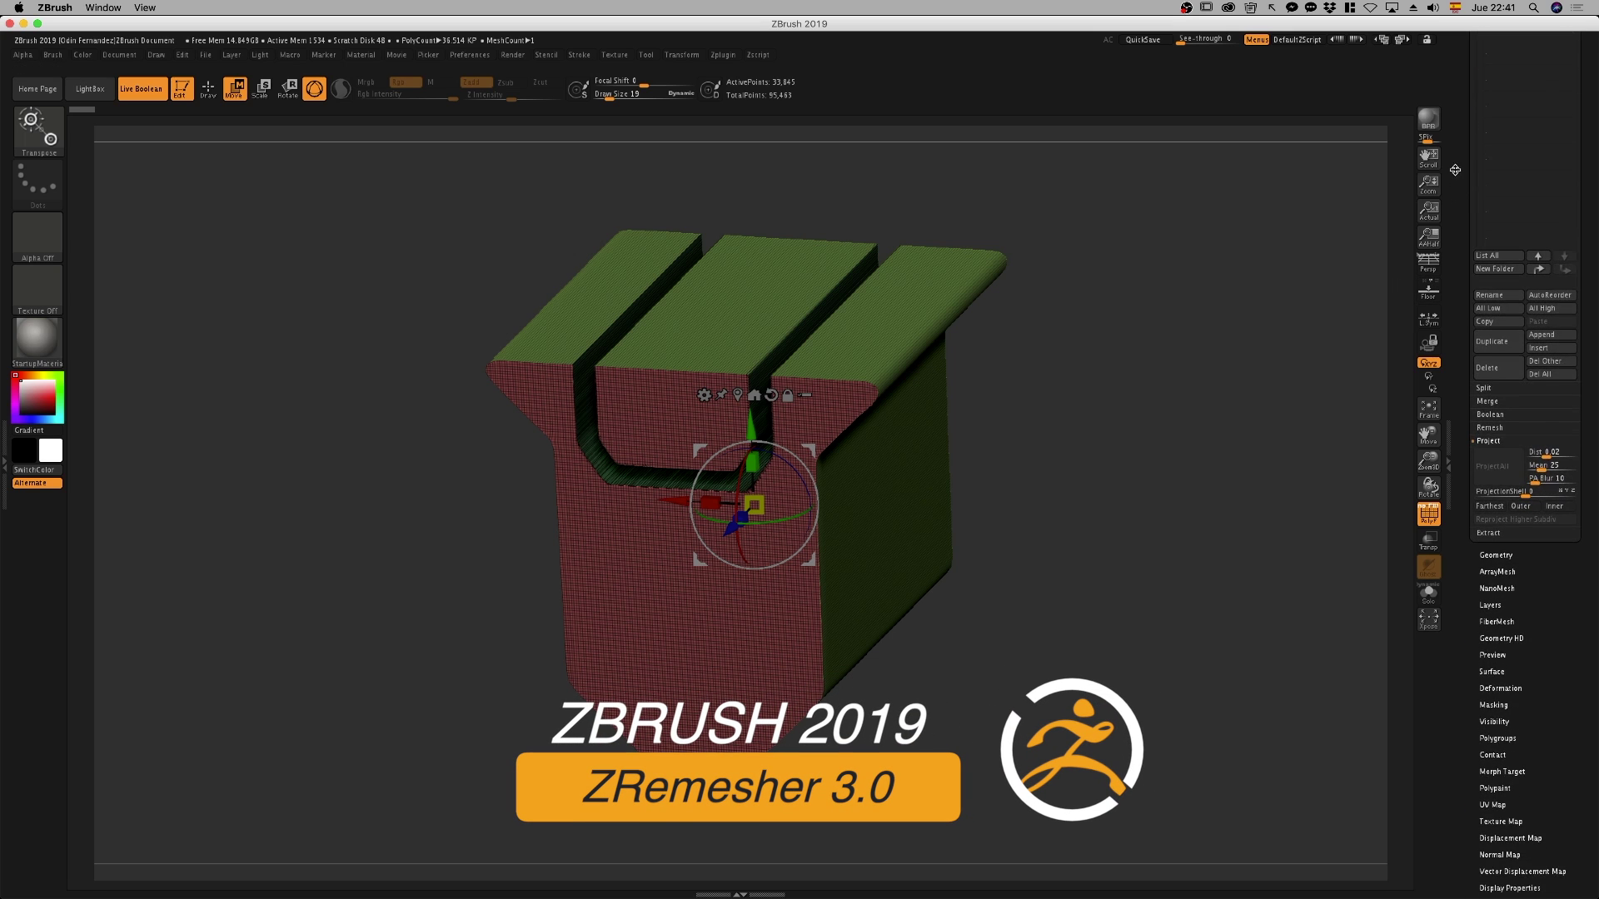
pyautogui.click(1496, 367)
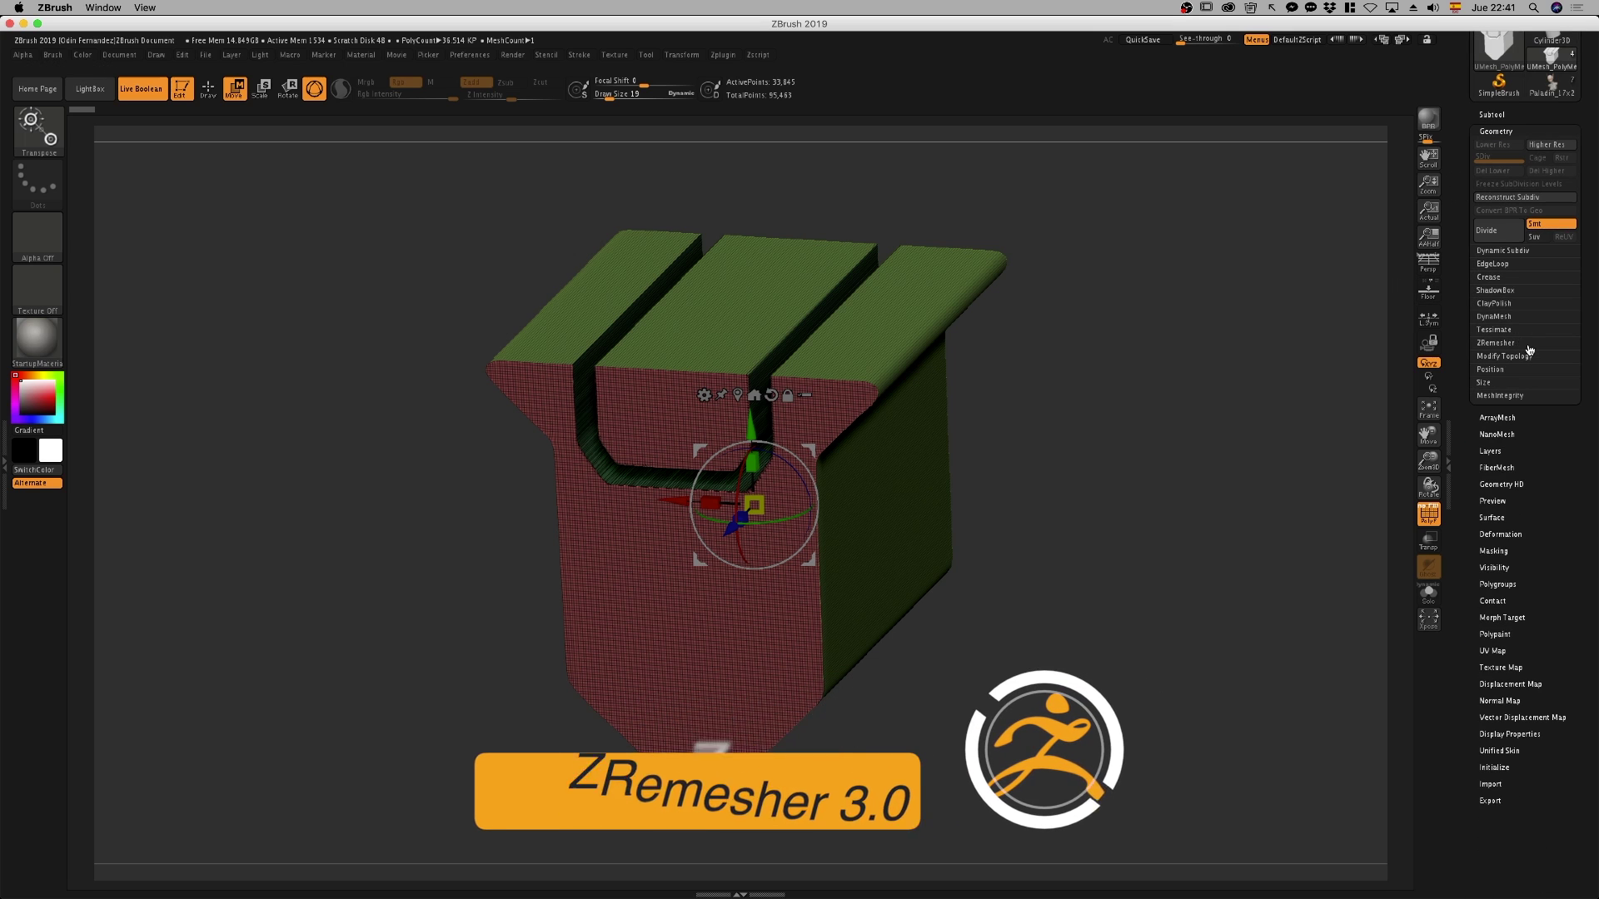
pyautogui.click(1512, 343)
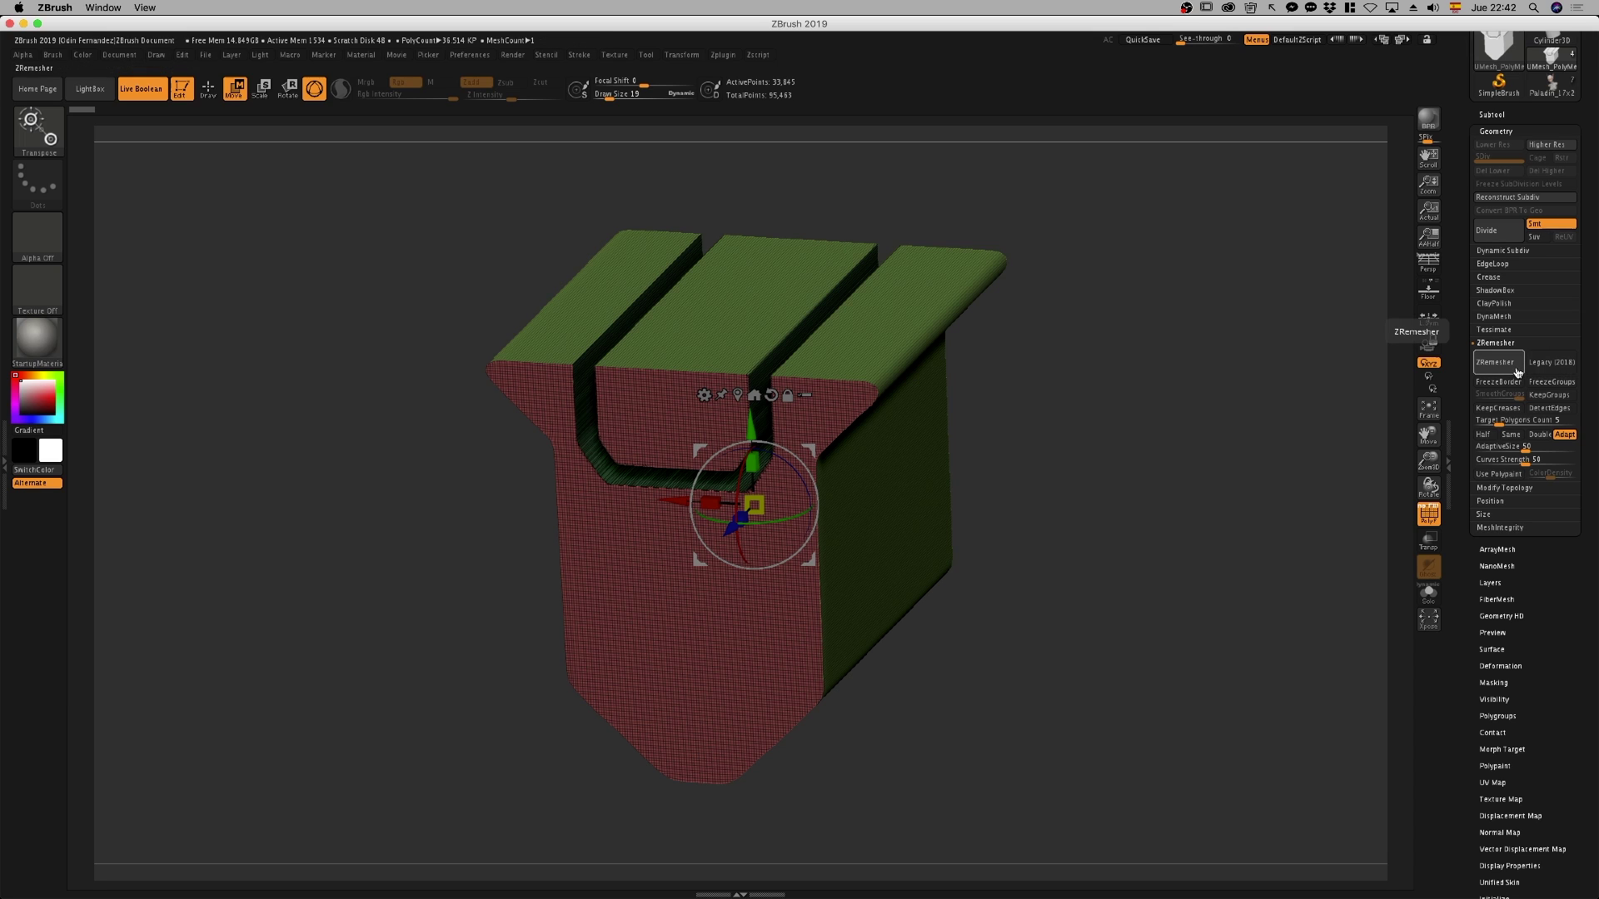
pyautogui.click(1551, 408)
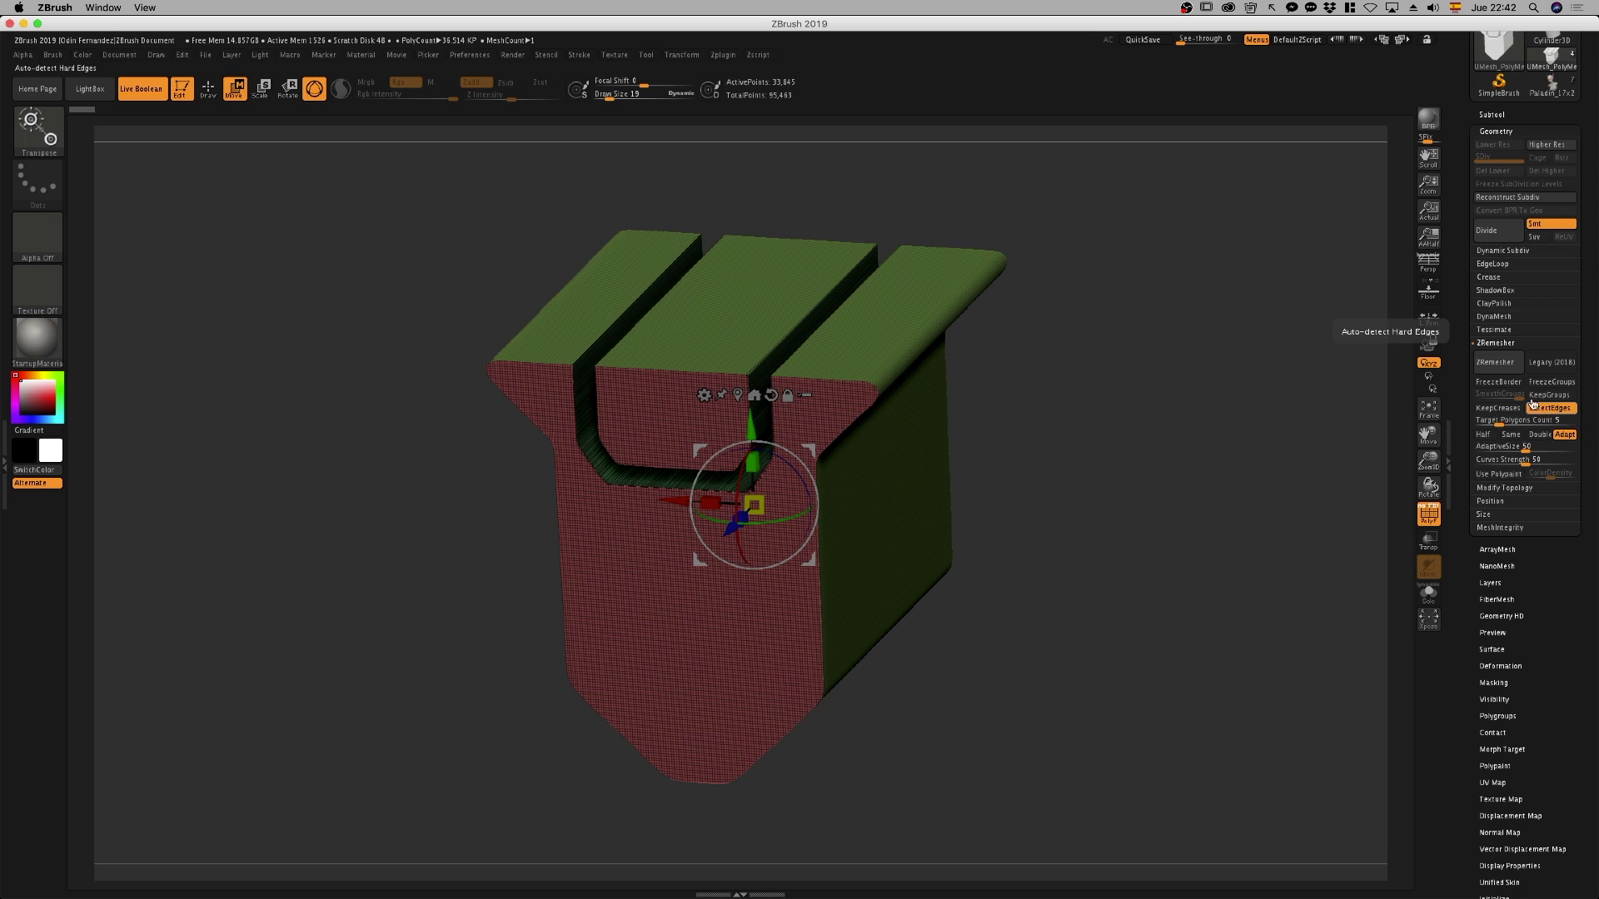
pyautogui.click(1468, 371)
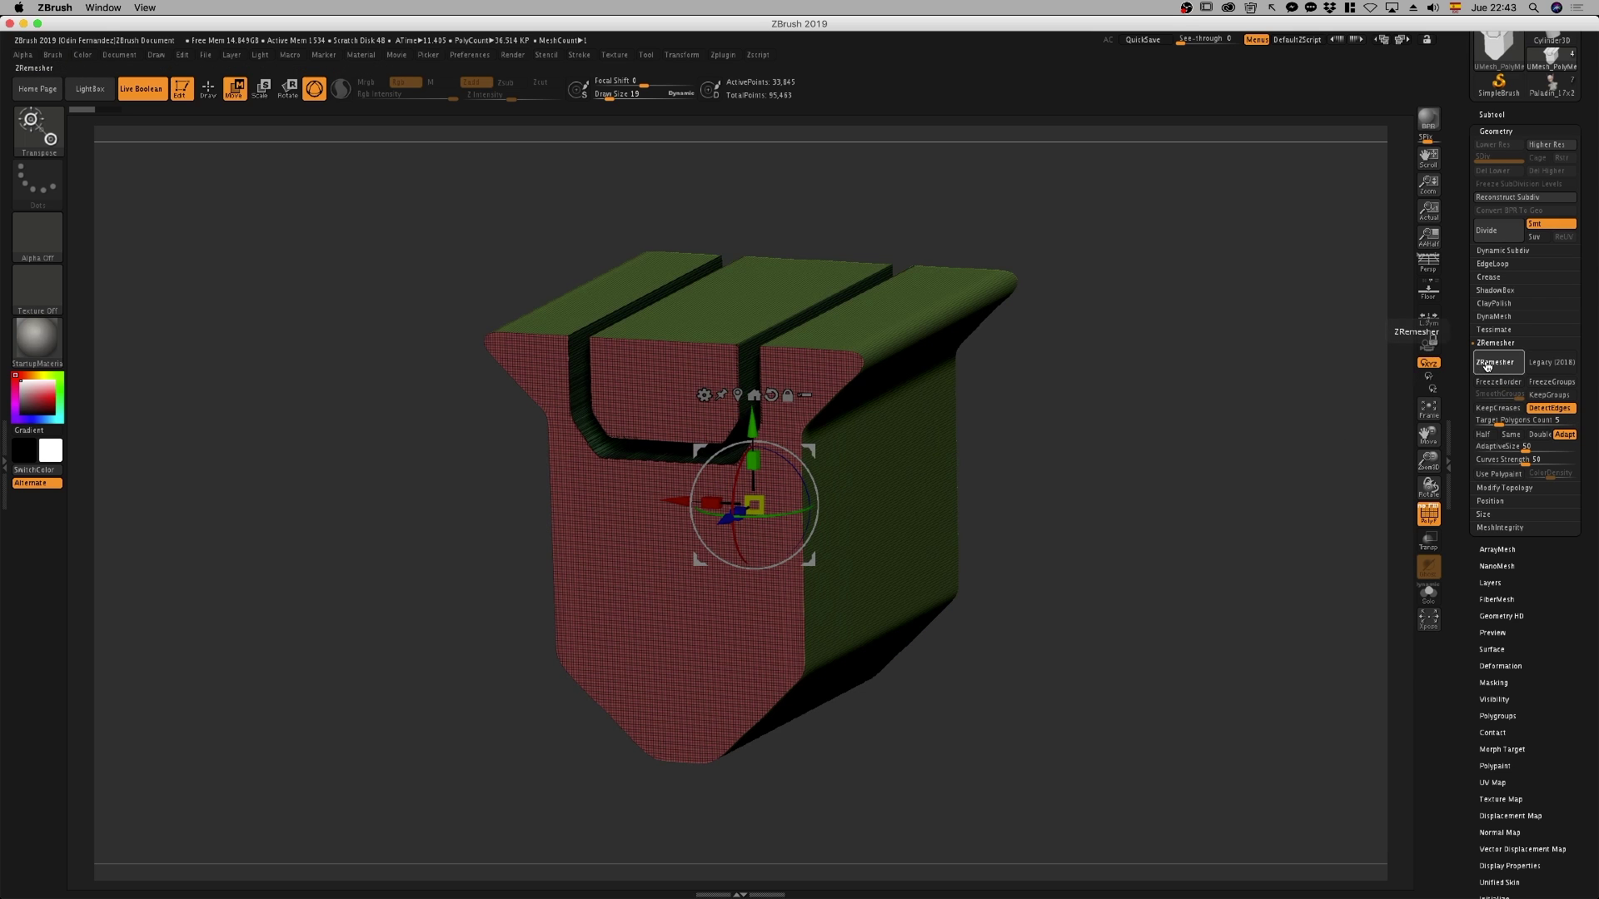
# Run ZRemesher on the merged block and orbit to inspect the clean quad topology
pyautogui.click(1480, 372)
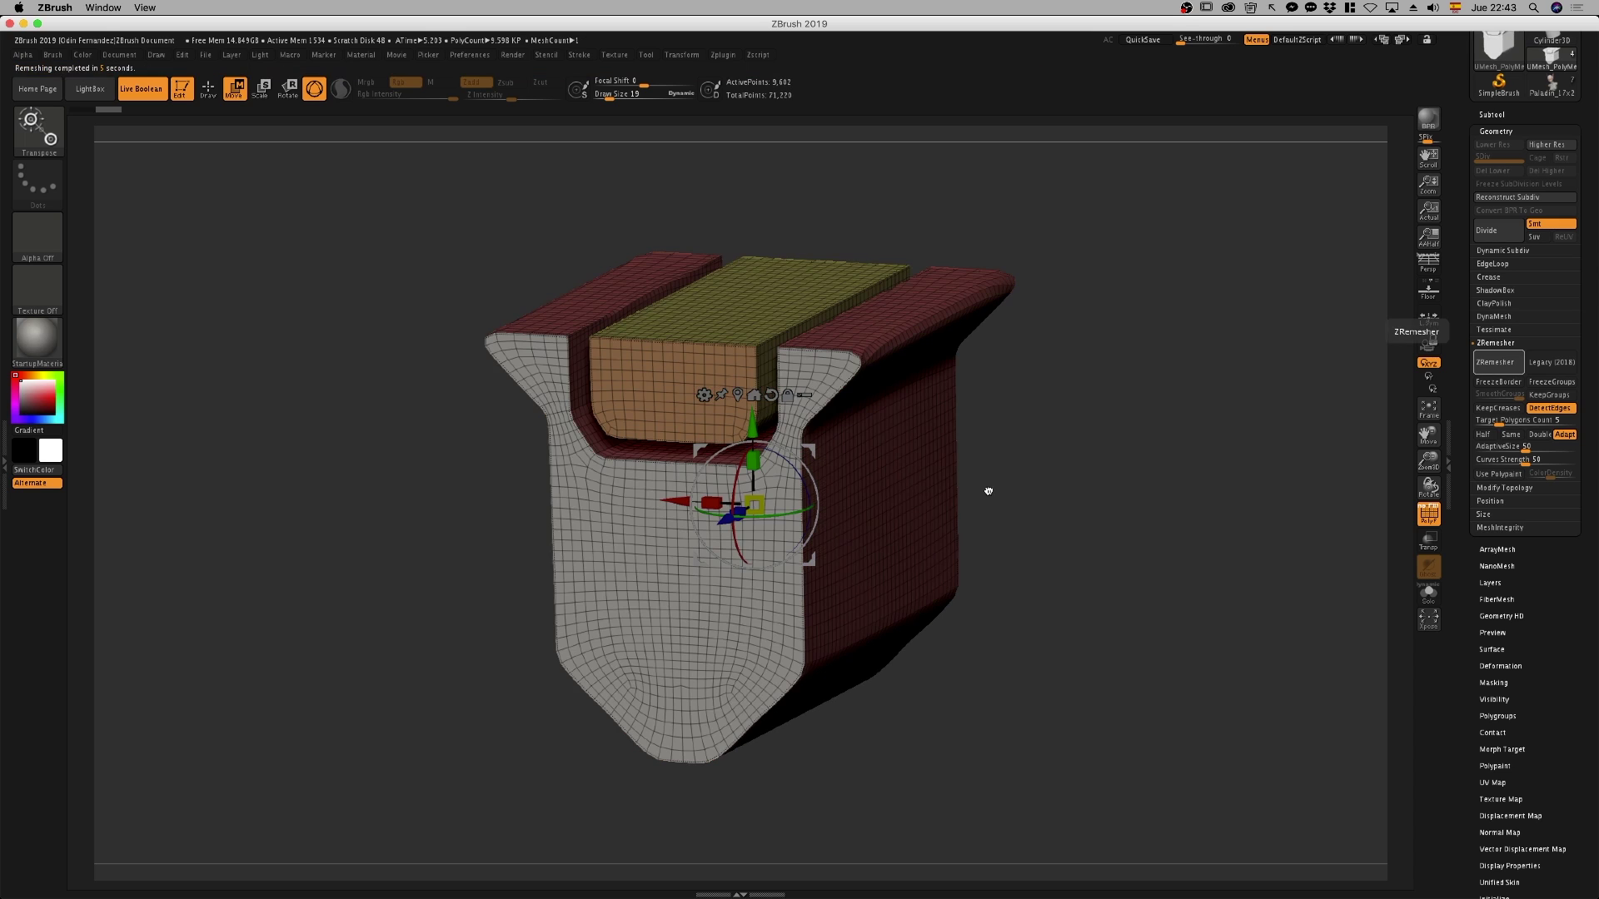
pyautogui.moveTo(1038, 503)
pyautogui.mouseDown()
pyautogui.moveTo(1086, 480)
pyautogui.moveTo(1013, 482)
pyautogui.mouseUp()
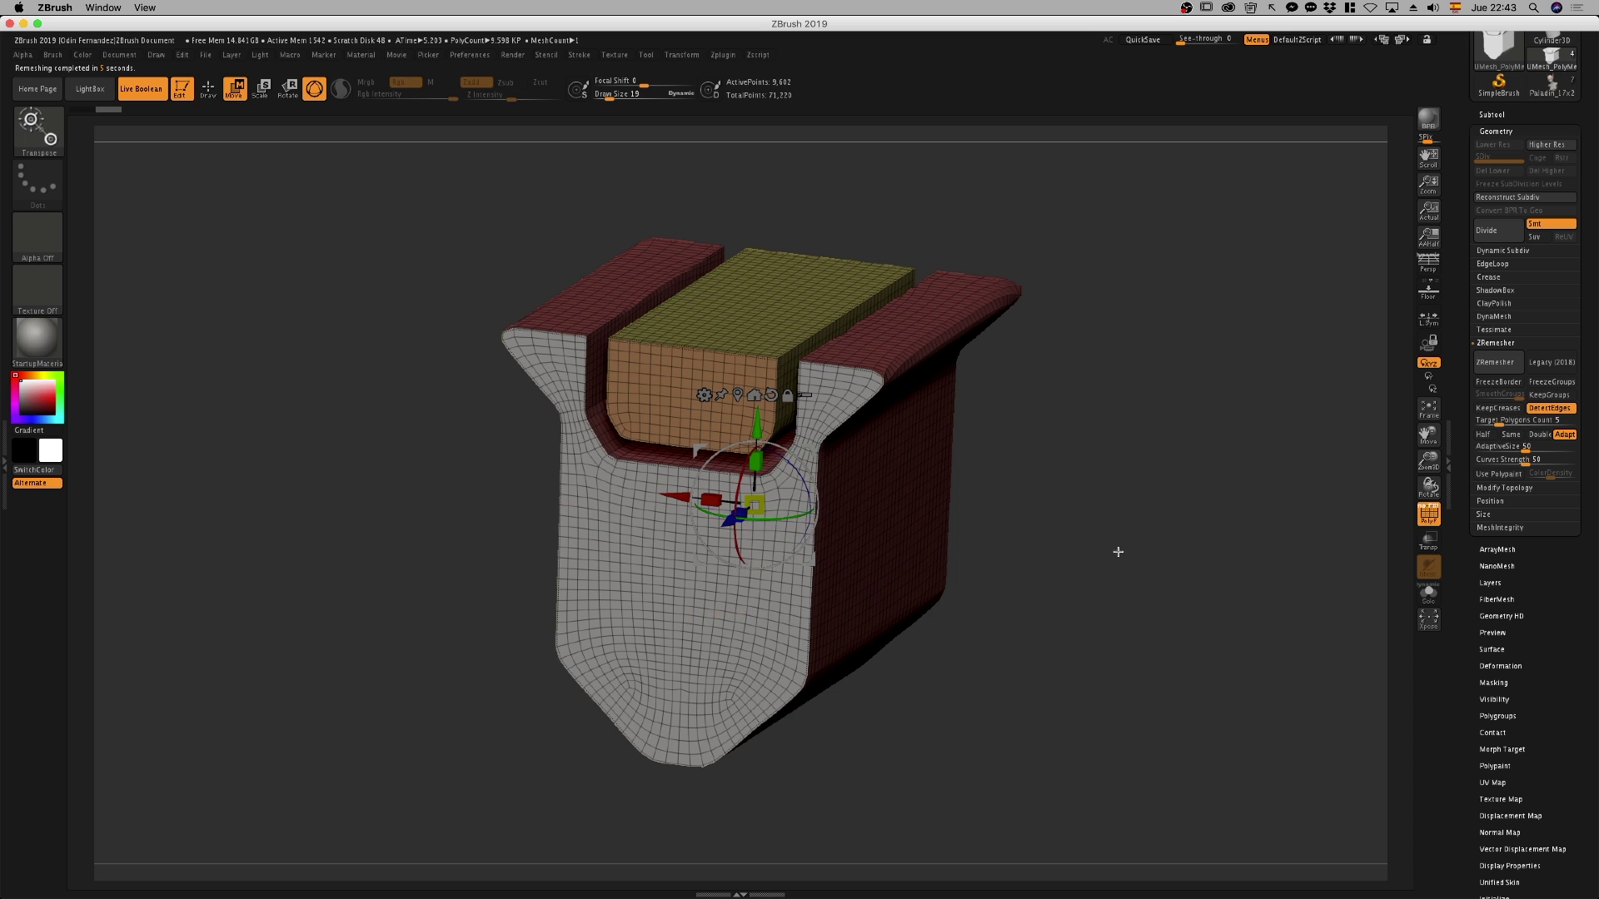
pyautogui.moveTo(1118, 551)
pyautogui.mouseDown()
pyautogui.moveTo(1110, 493)
pyautogui.moveTo(1121, 550)
pyautogui.mouseUp()
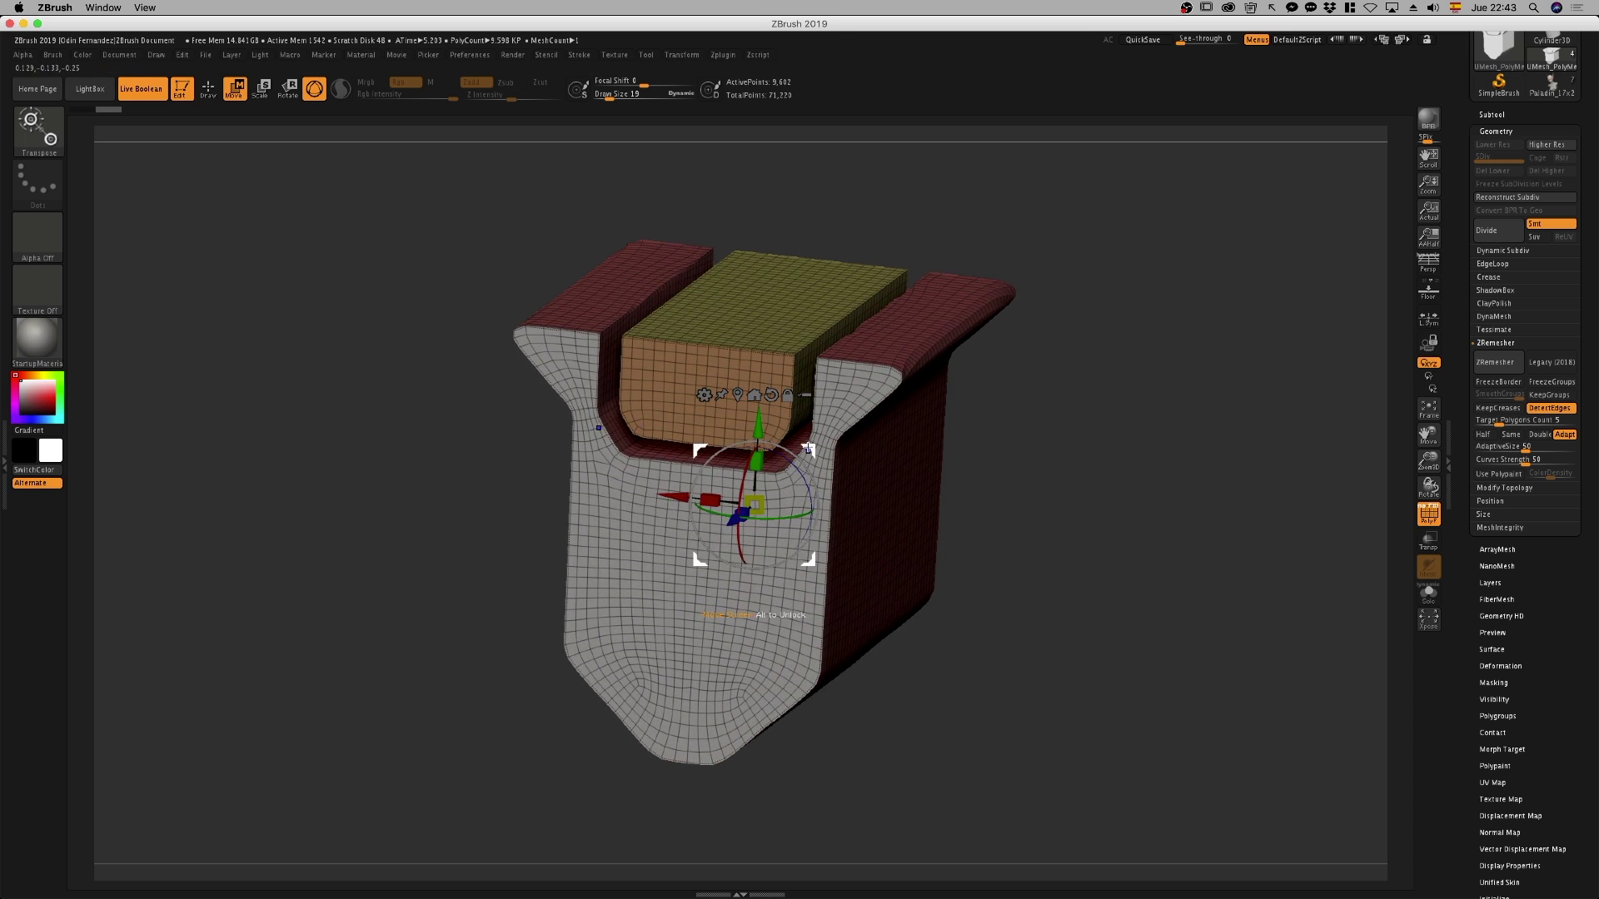
# Turn PolyFrame off, snap to a flat front view, and load the Paladin bust
pyautogui.hotkey('shift', 'f')
pyautogui.hotkey('shift', 'f')
pyautogui.hotkey('shift', 'f')
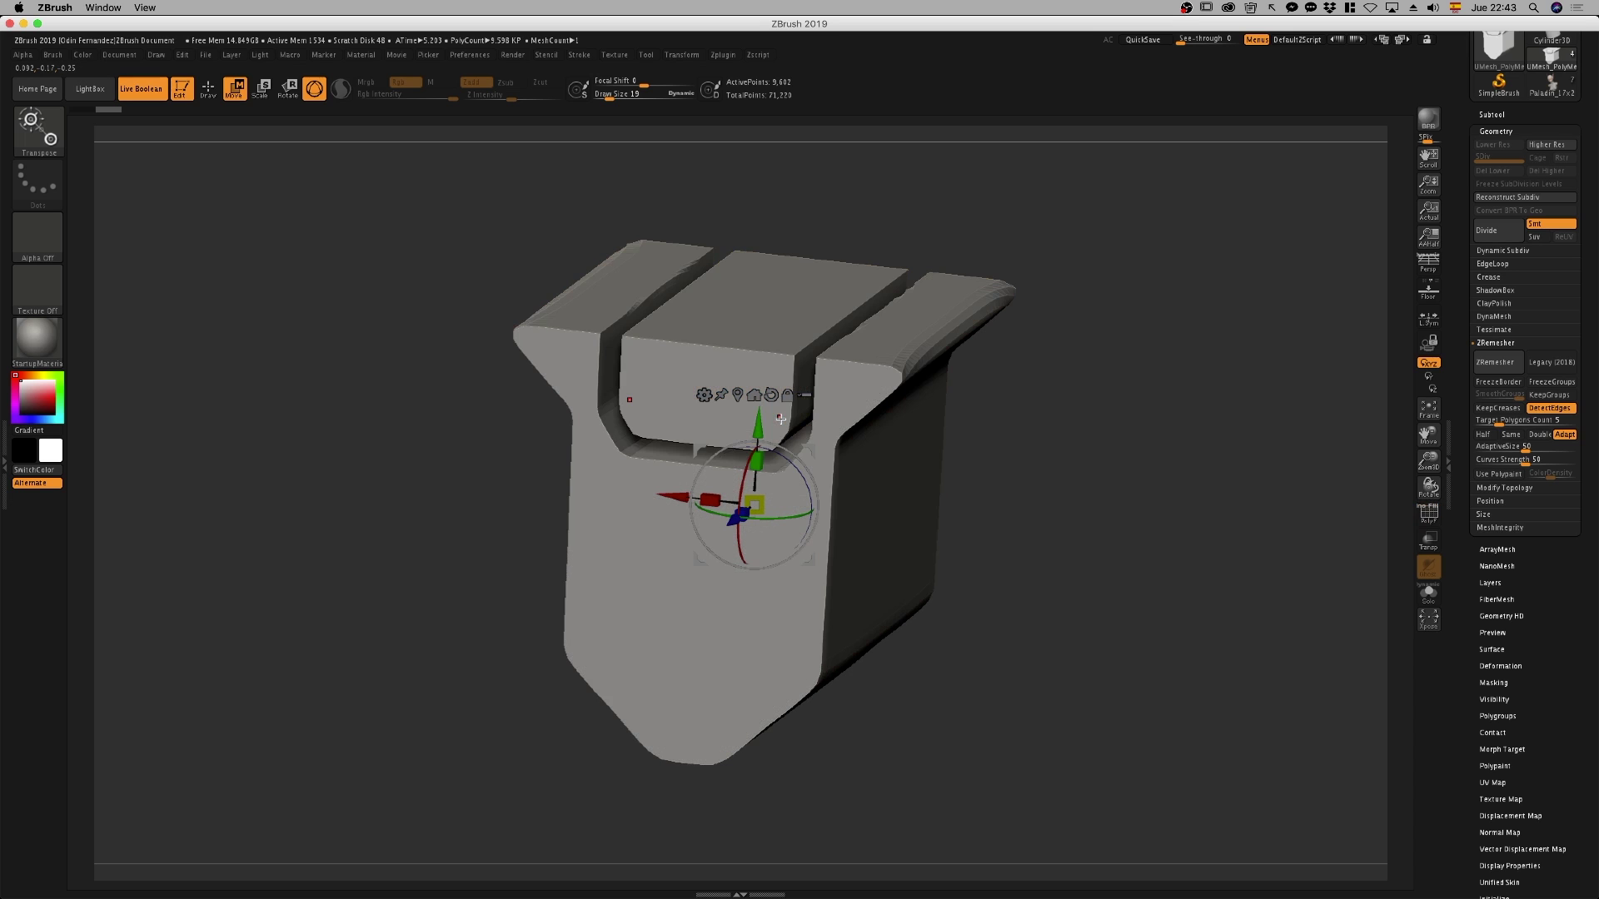
pyautogui.press('q')
pyautogui.keyDown('shift'); pyautogui.moveTo(781, 443); pyautogui.dragTo(1515, 108); pyautogui.keyUp('shift')
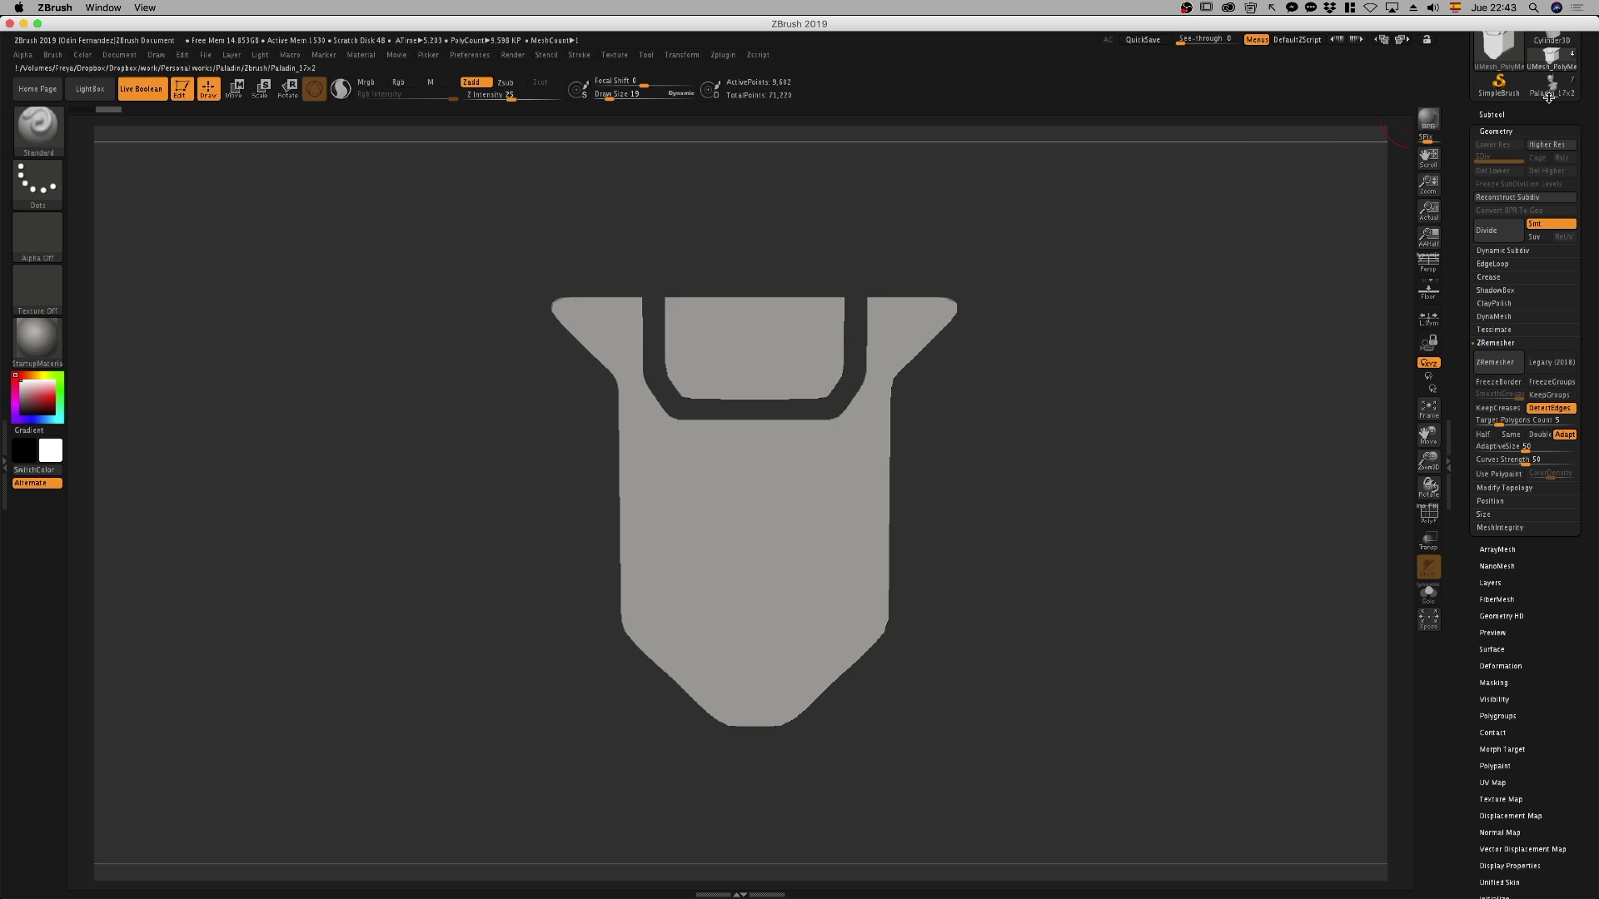
pyautogui.click(1551, 84)
# Select the shoulder pads subtool, isolate it, and hide the left shoulder pad
pyautogui.press('f')
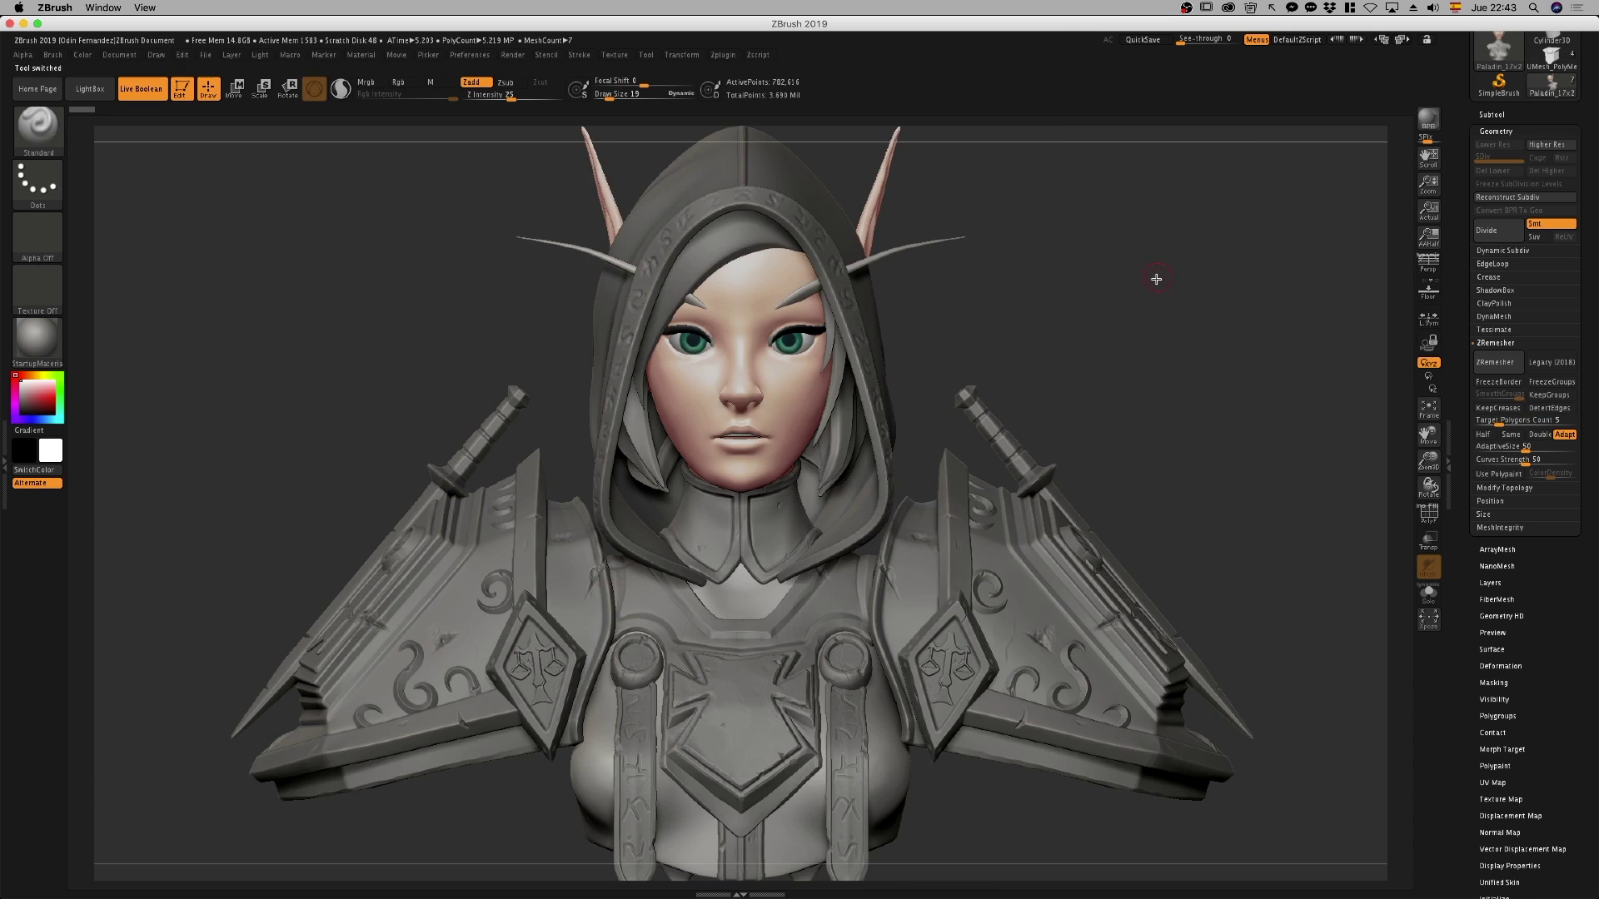
pyautogui.moveTo(1127, 307)
pyautogui.mouseDown()
pyautogui.moveTo(1135, 328)
pyautogui.moveTo(955, 528)
pyautogui.mouseUp()
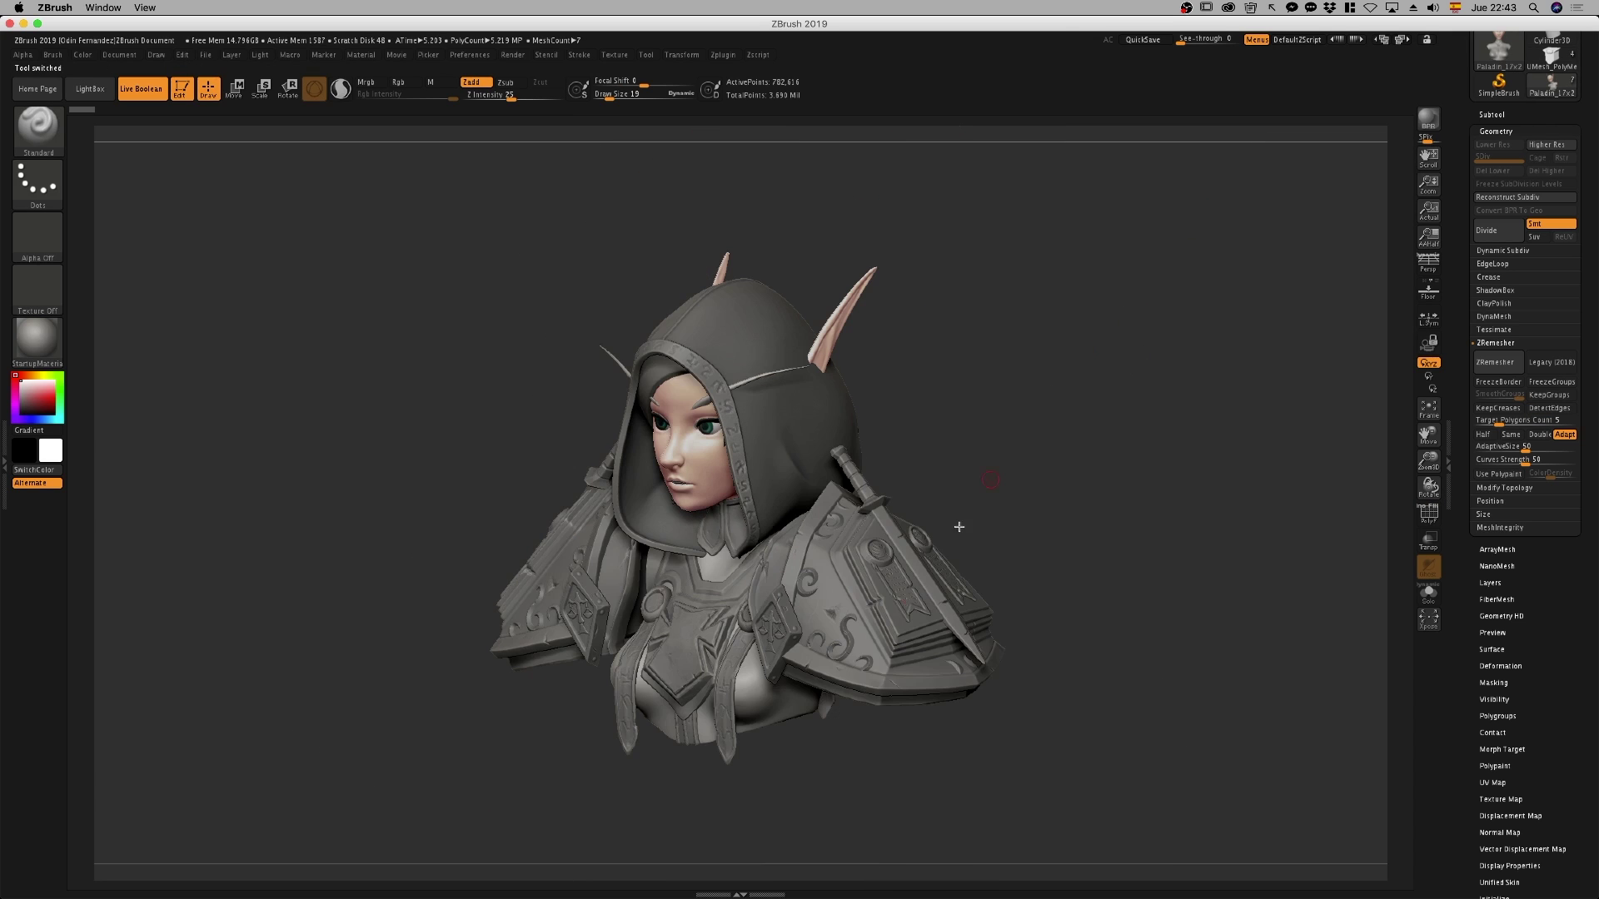
pyautogui.keyDown('alt'); pyautogui.click(863, 641); pyautogui.keyUp('alt')
pyautogui.hotkey('ctrl', 'shift', 's')
pyautogui.moveTo(1081, 460)
pyautogui.mouseDown()
pyautogui.moveTo(1024, 385)
pyautogui.moveTo(1062, 384)
pyautogui.mouseUp()
pyautogui.keyDown('ctrl'); pyautogui.keyDown('alt'); pyautogui.keyDown('shift'); pyautogui.moveTo(332, 253); pyautogui.dragTo(688, 642); pyautogui.keyUp('shift'); pyautogui.keyUp('alt'); pyautogui.keyUp('ctrl')
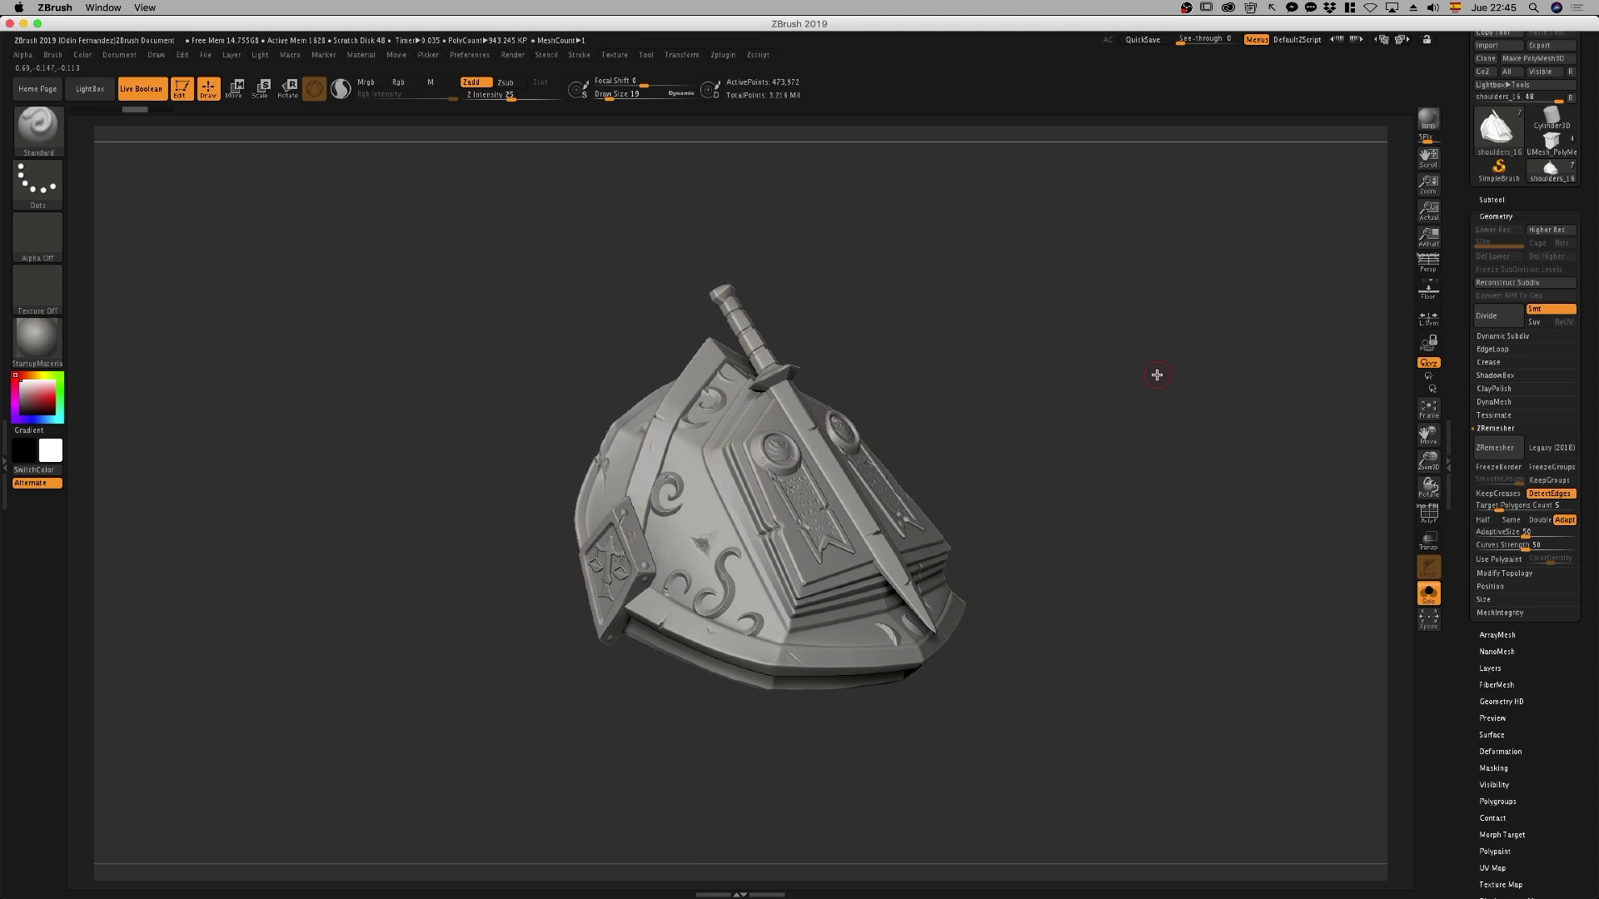
# Run ZRemesher with target polygon count 20, then inspect the new topology with PolyF
pyautogui.click(1509, 507)
pyautogui.write('20')
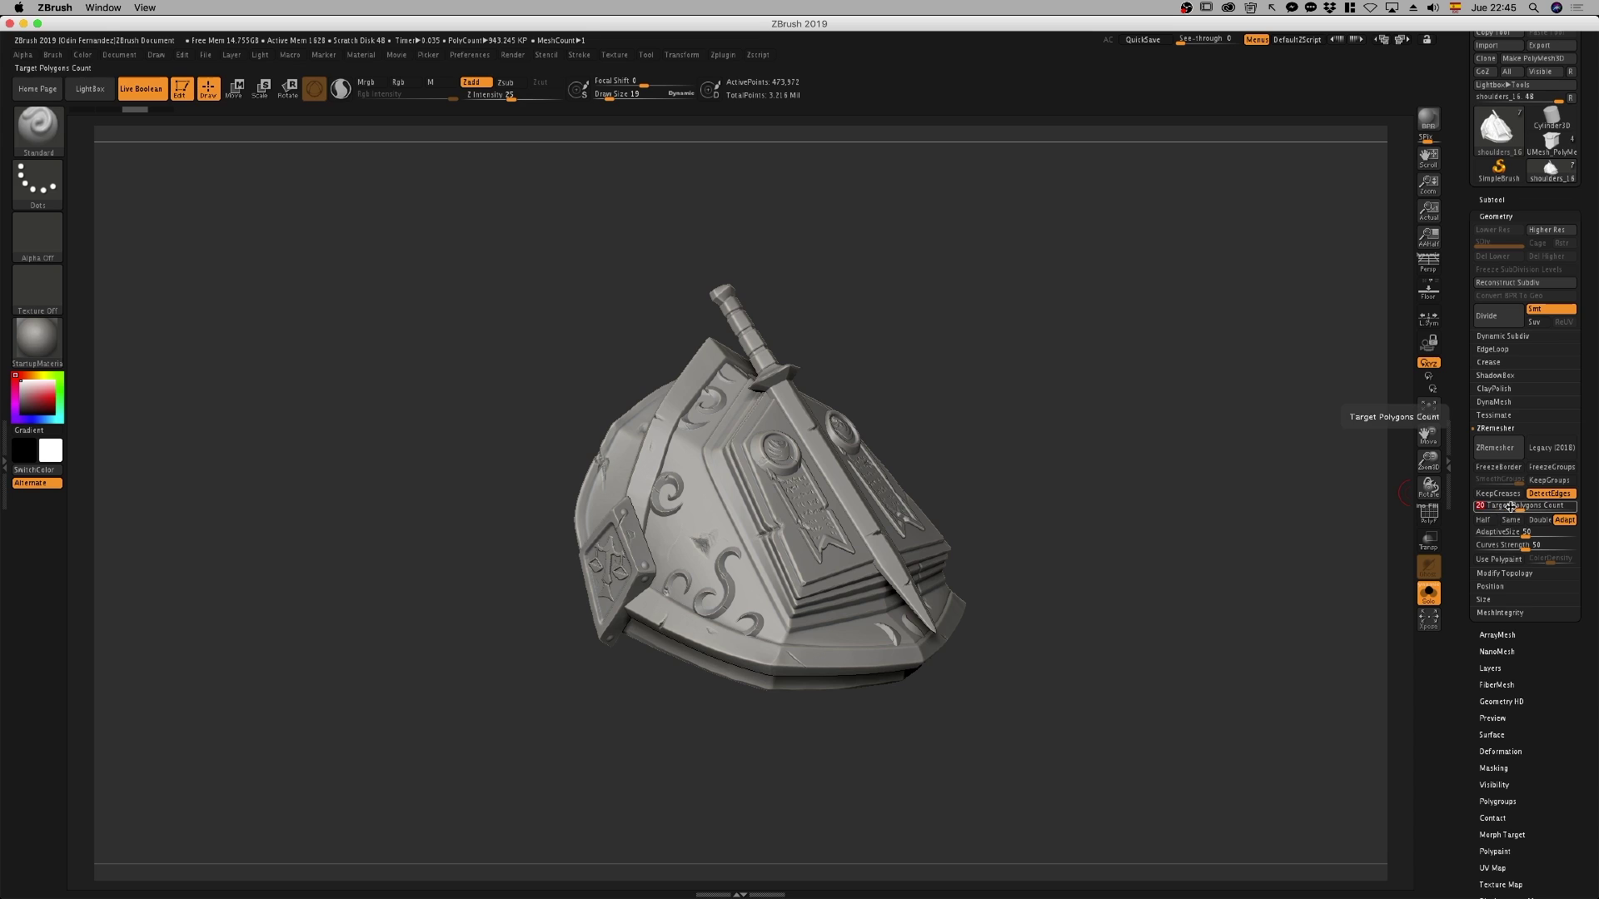
pyautogui.press('Return')
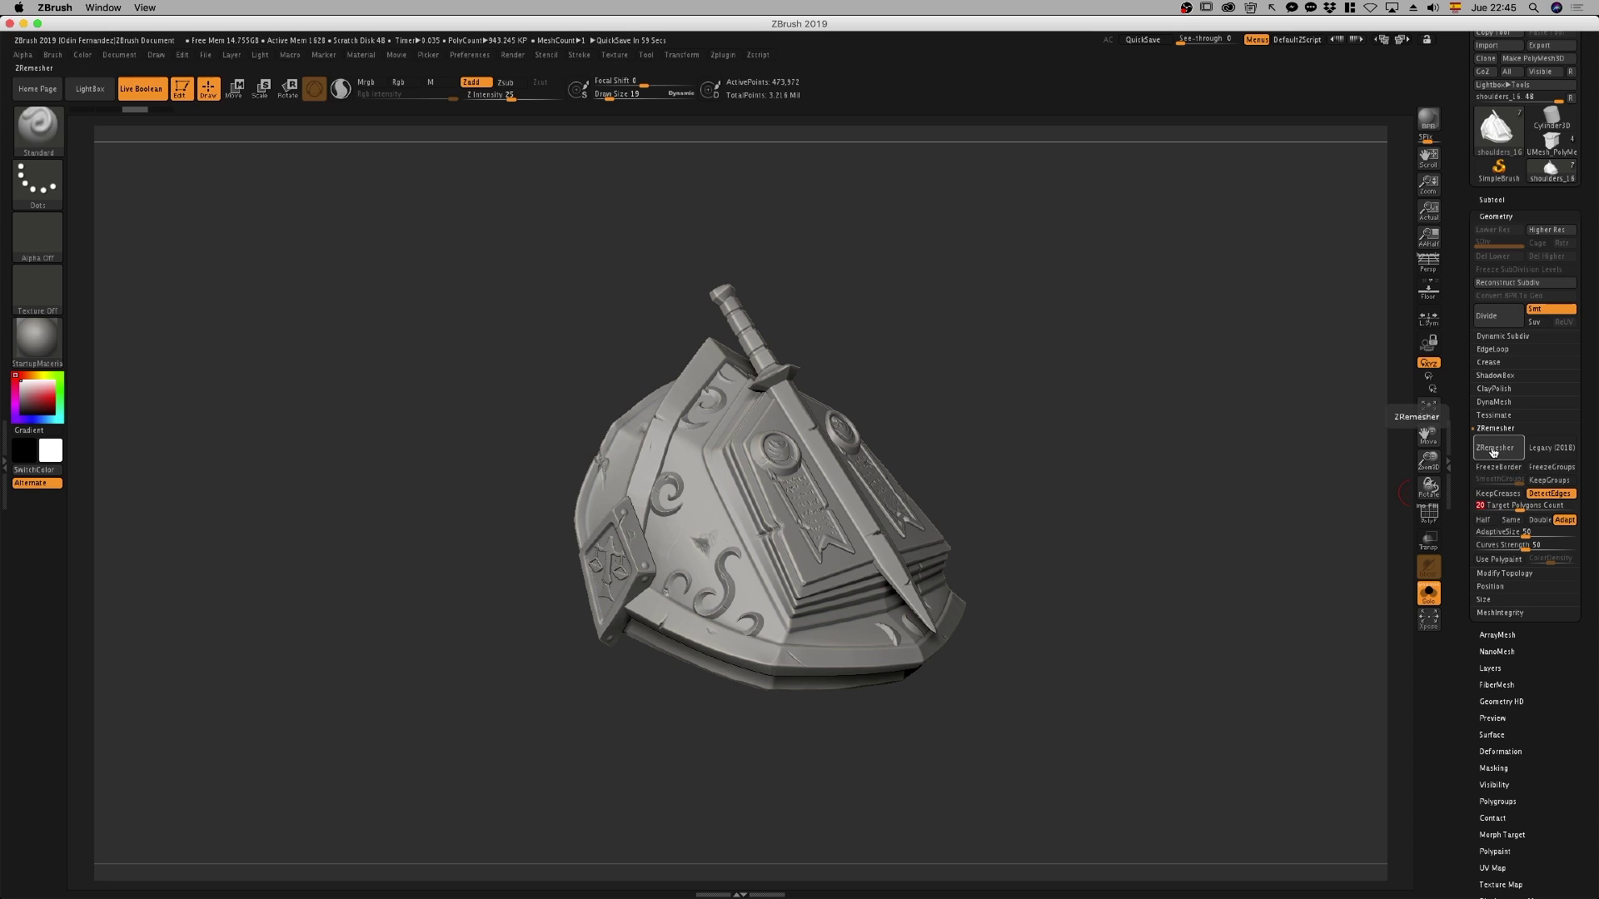
pyautogui.click(1480, 448)
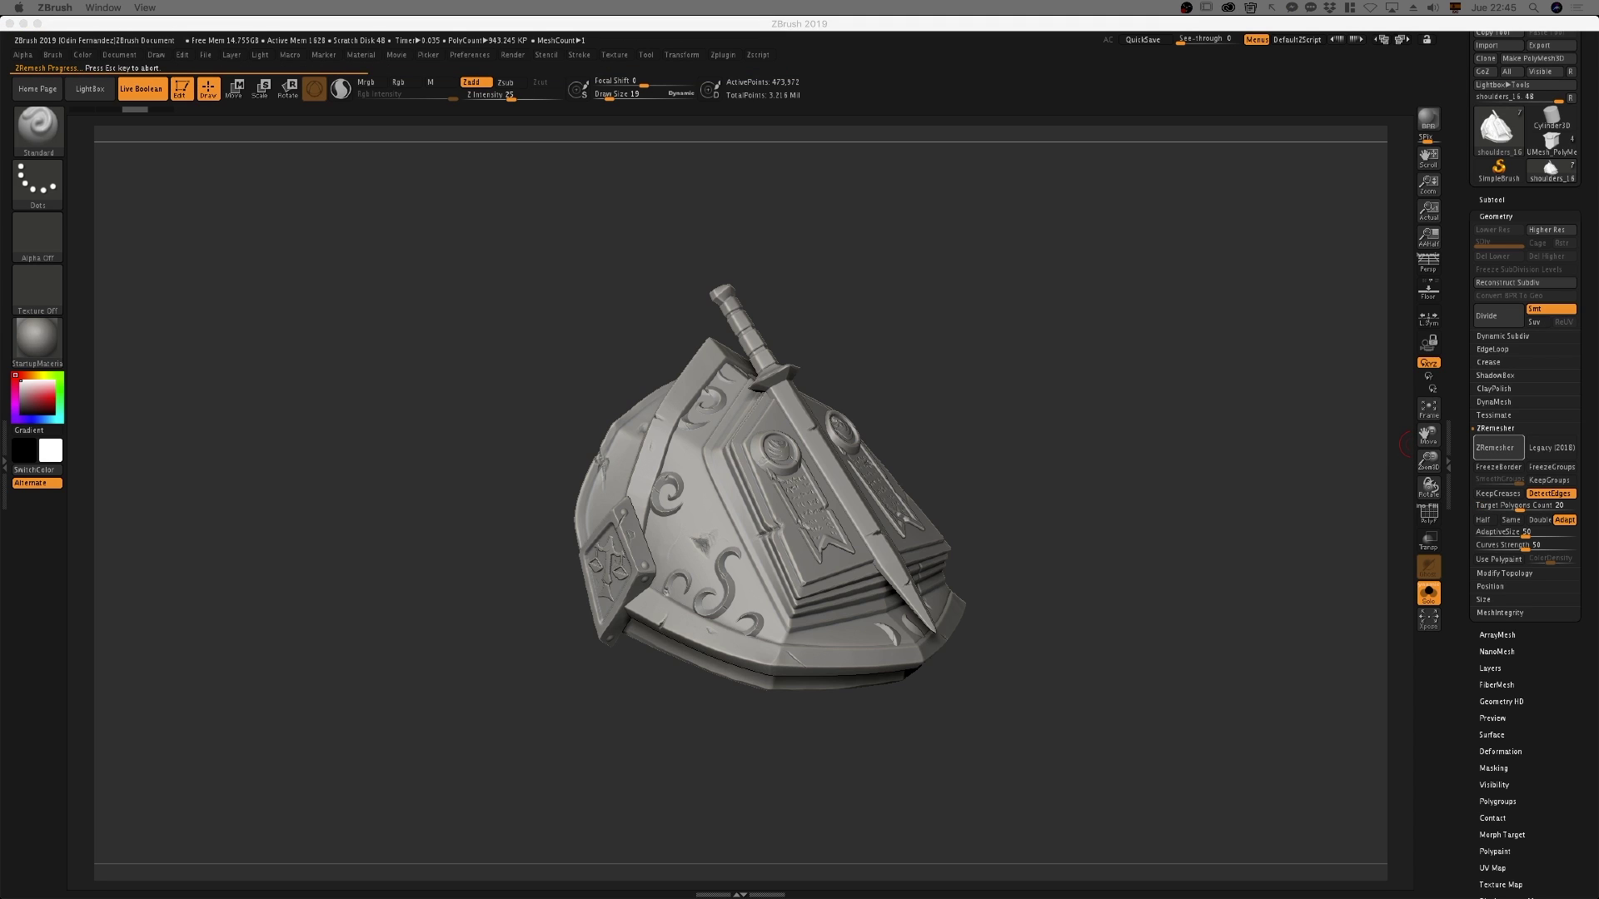
pyautogui.hotkey('shift', 'f')
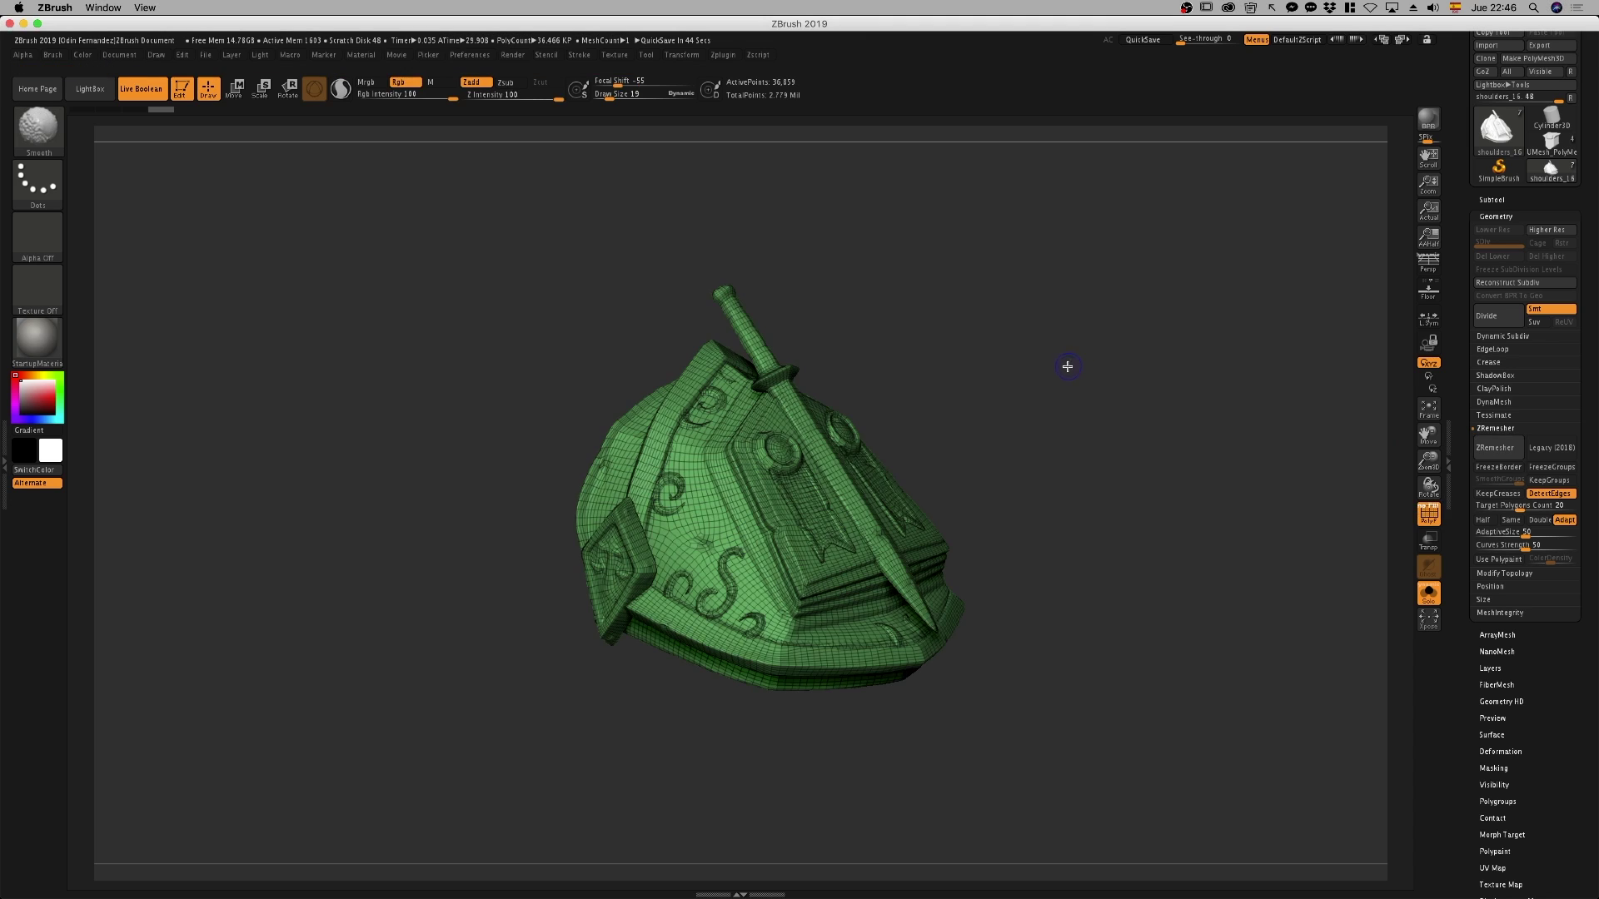
pyautogui.moveTo(1066, 363)
pyautogui.mouseDown()
pyautogui.moveTo(1231, 335)
pyautogui.moveTo(1131, 300)
pyautogui.moveTo(901, 426)
pyautogui.mouseUp()
pyautogui.hotkey('shift', 'f')
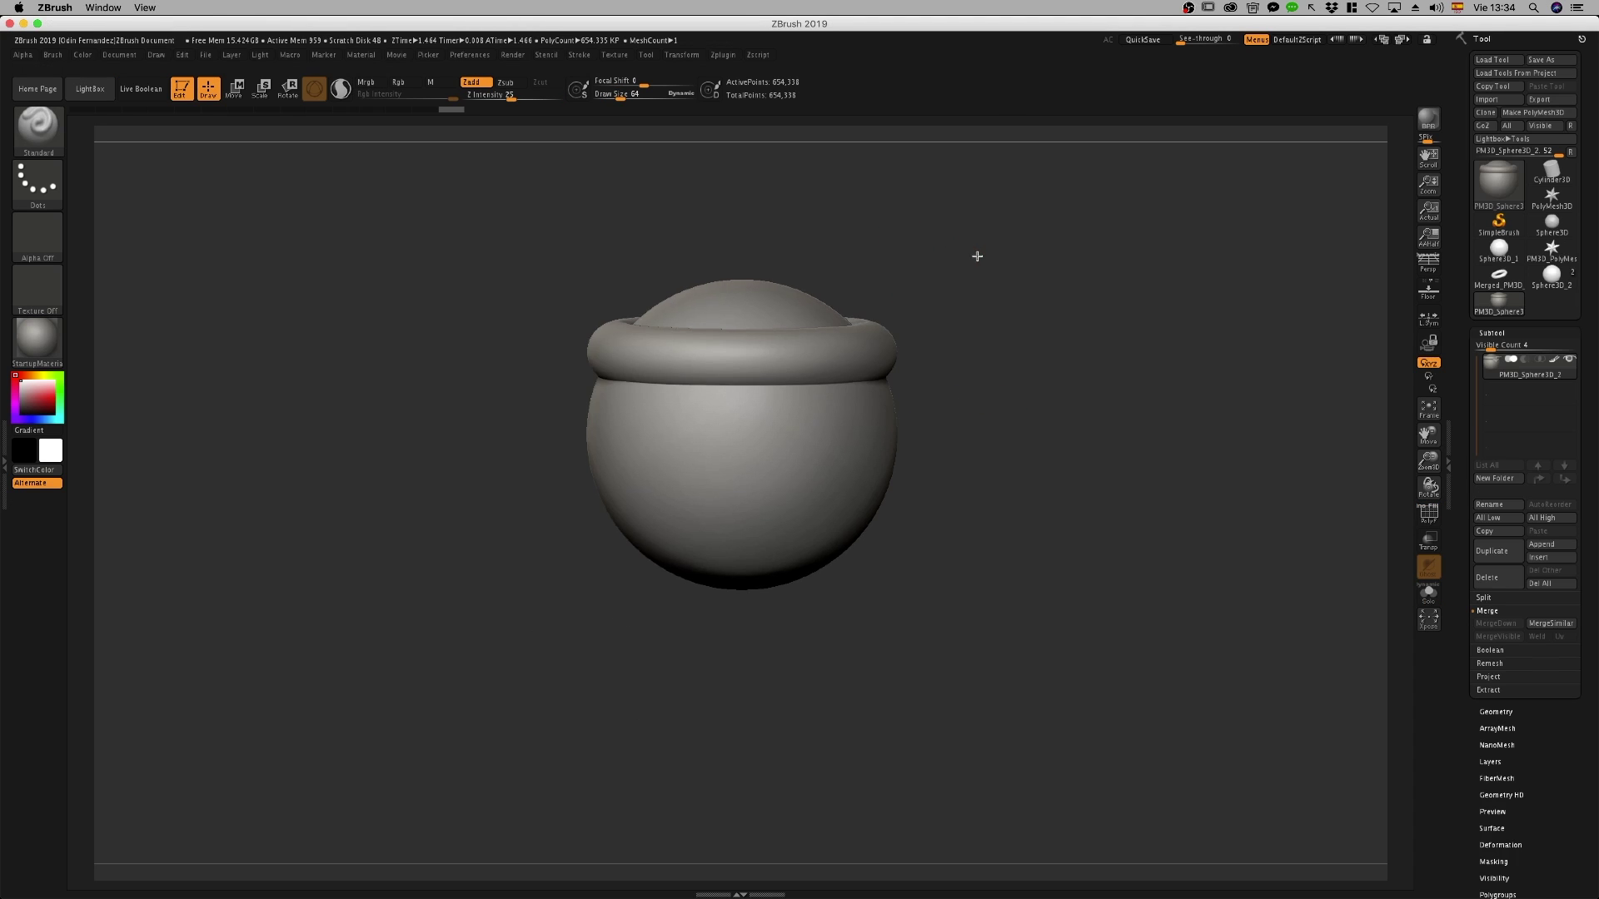
# Create an Intersection Masker mask where the pot's rim meets its body
pyautogui.moveTo(974, 253)
pyautogui.mouseDown()
pyautogui.moveTo(986, 267)
pyautogui.moveTo(892, 250)
pyautogui.mouseUp()
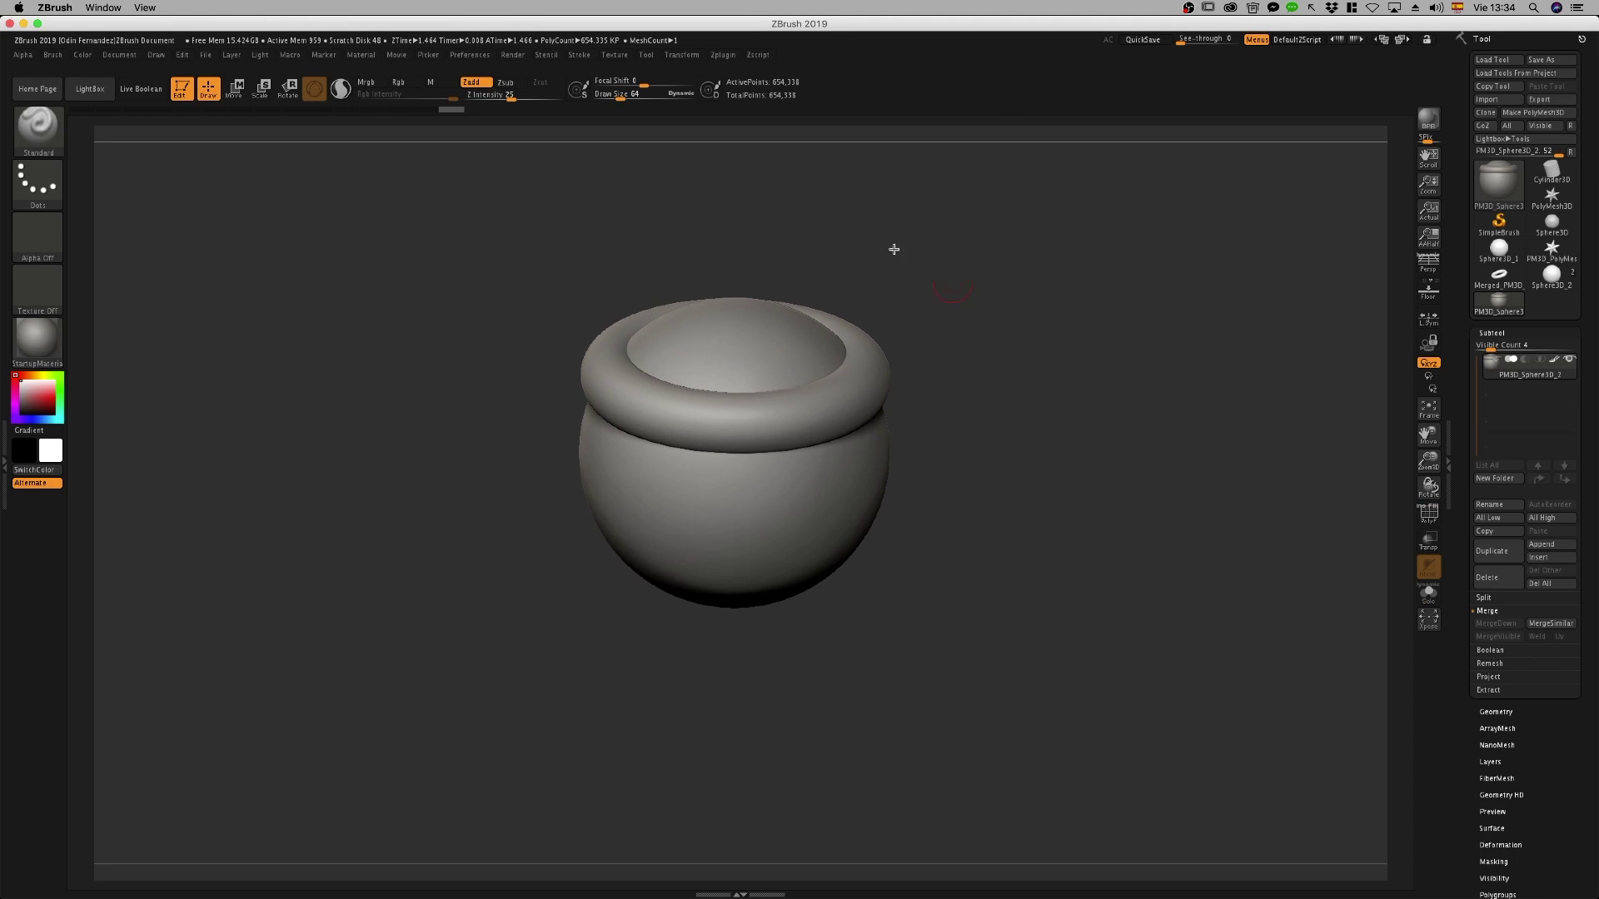
pyautogui.click(723, 55)
pyautogui.click(772, 228)
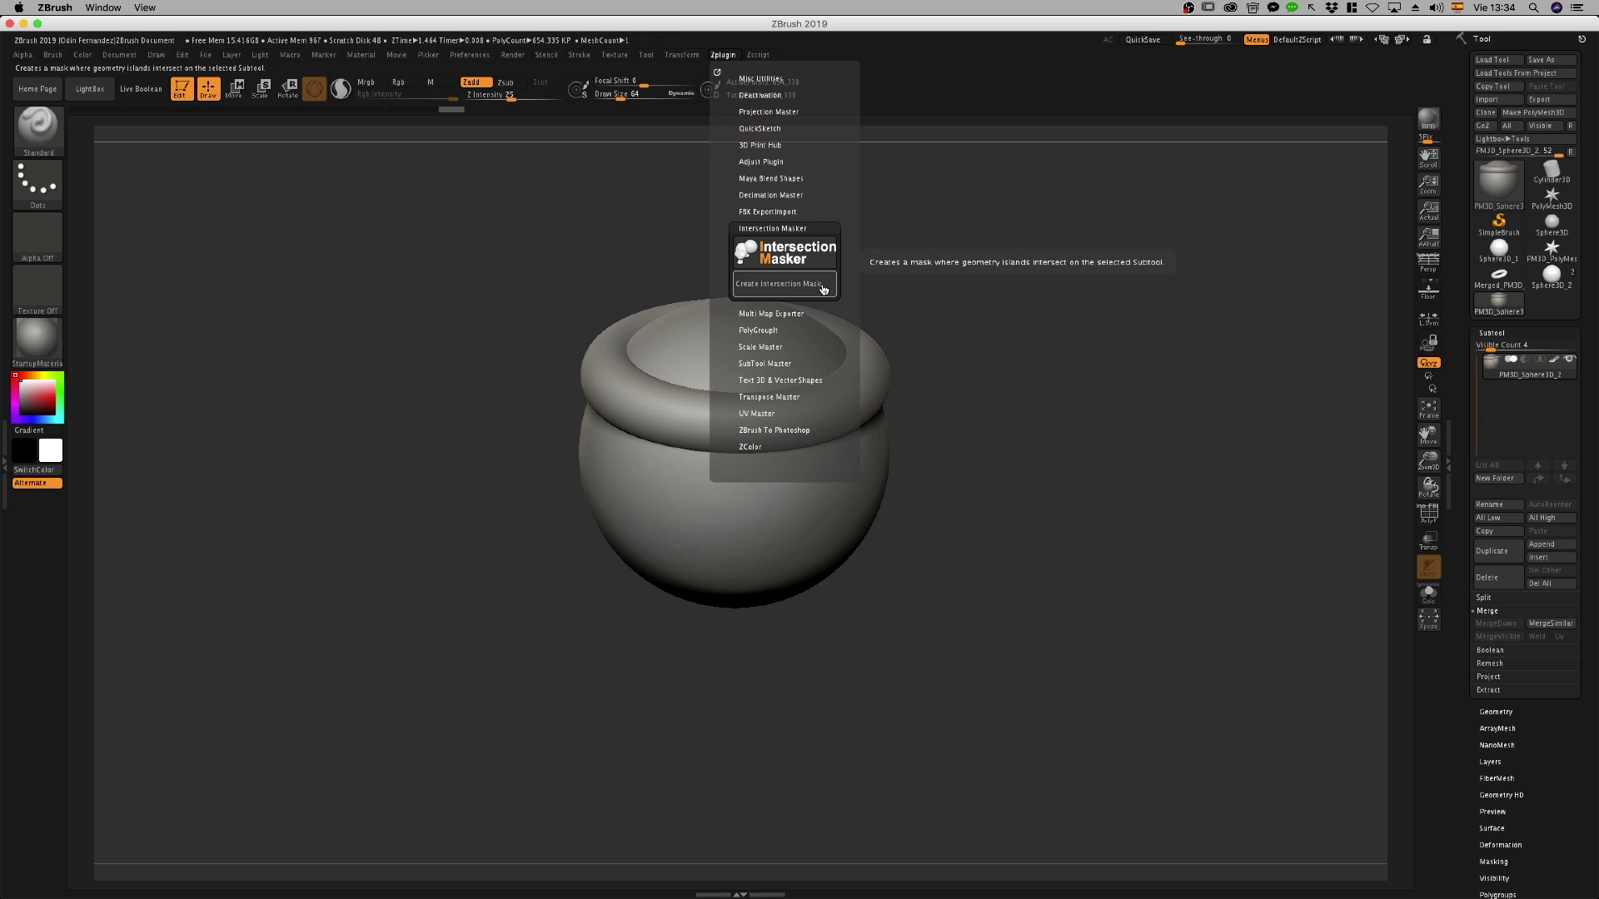
pyautogui.click(823, 287)
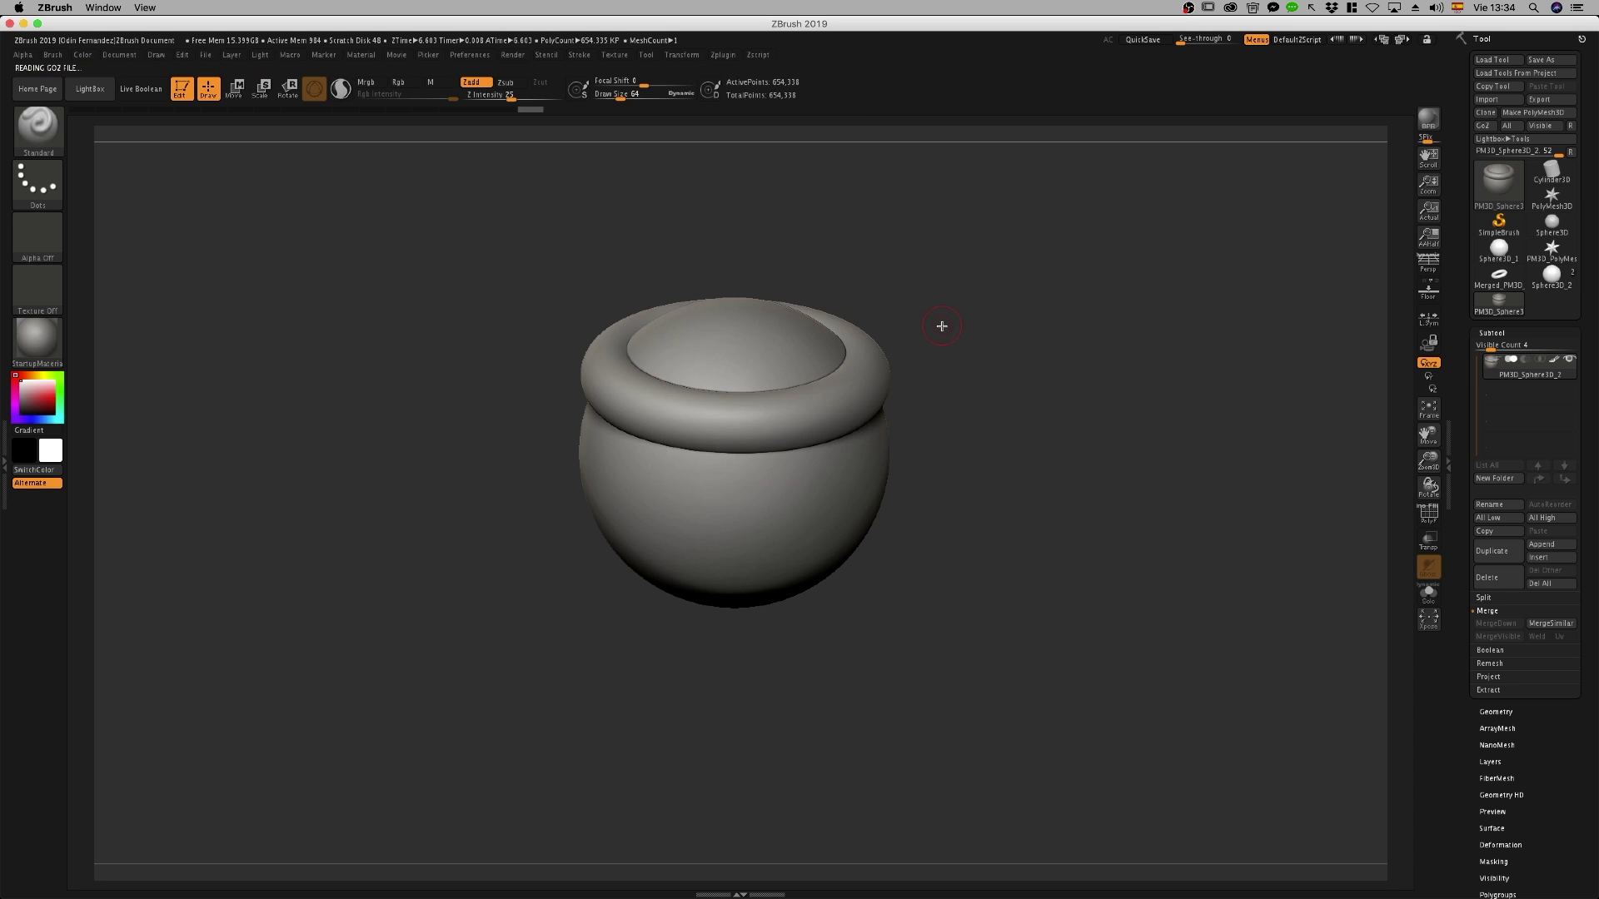
# Isolate the inner sphere, group the masked band, and display polygroups
pyautogui.moveTo(942, 325); pyautogui.dragTo(957, 325)
pyautogui.hotkey('ctrl', 'shift')
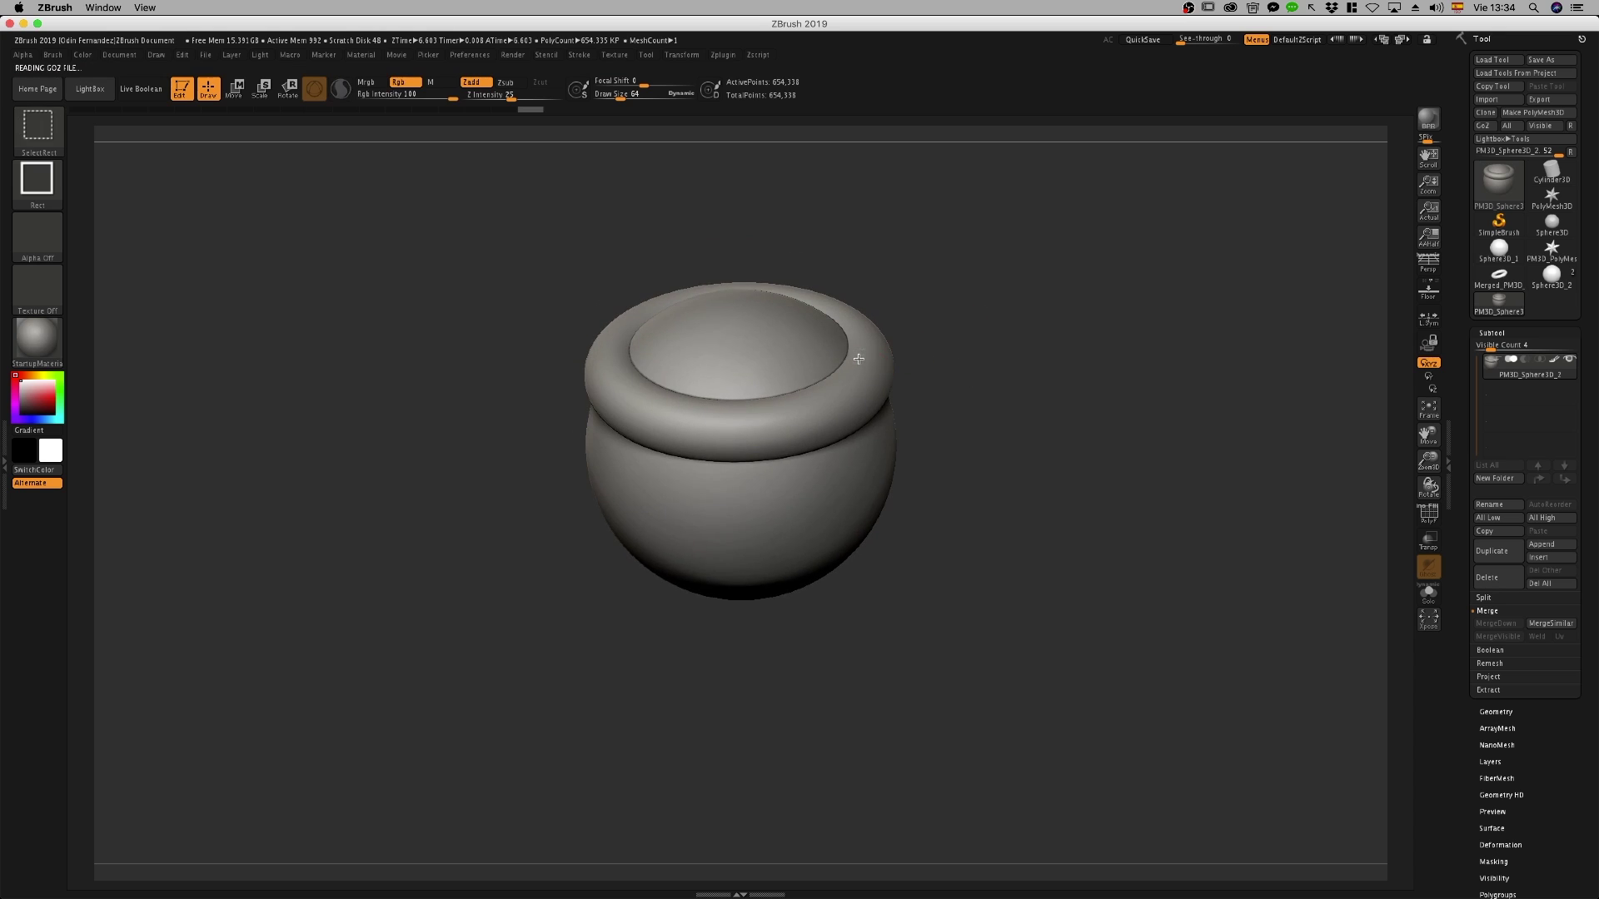
pyautogui.keyDown('ctrl'); pyautogui.keyDown('shift'); pyautogui.click(858, 359); pyautogui.keyUp('shift'); pyautogui.keyUp('ctrl')
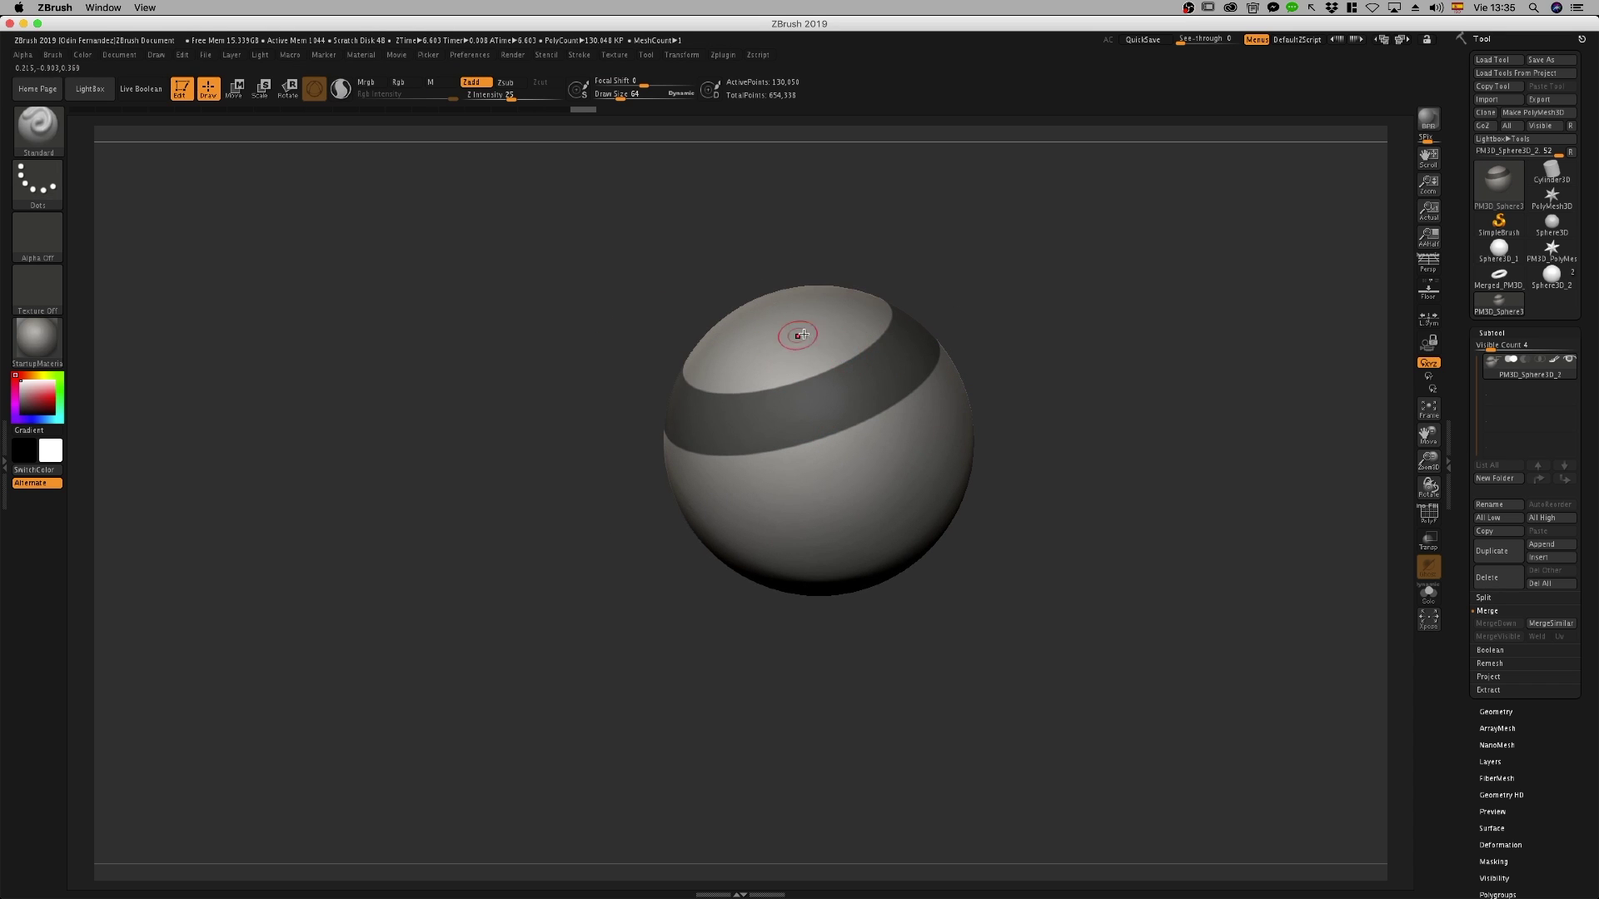
pyautogui.press('f')
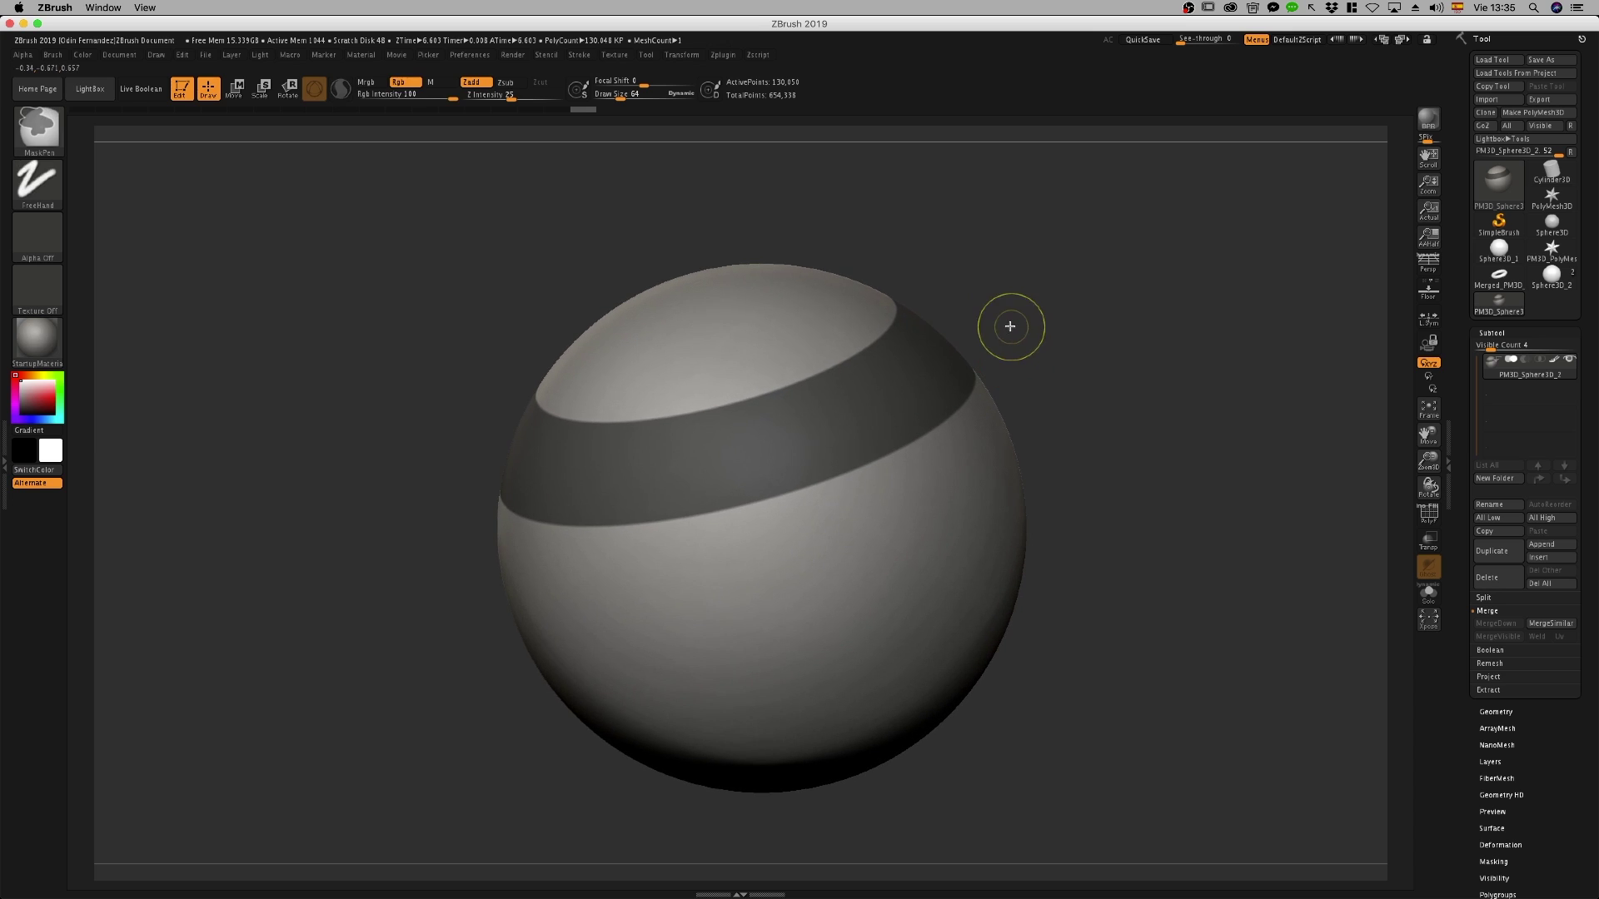
pyautogui.keyDown('ctrl'); pyautogui.moveTo(1010, 325); pyautogui.dragTo(1008, 326); pyautogui.keyUp('ctrl')
pyautogui.hotkey('shift', 'f')
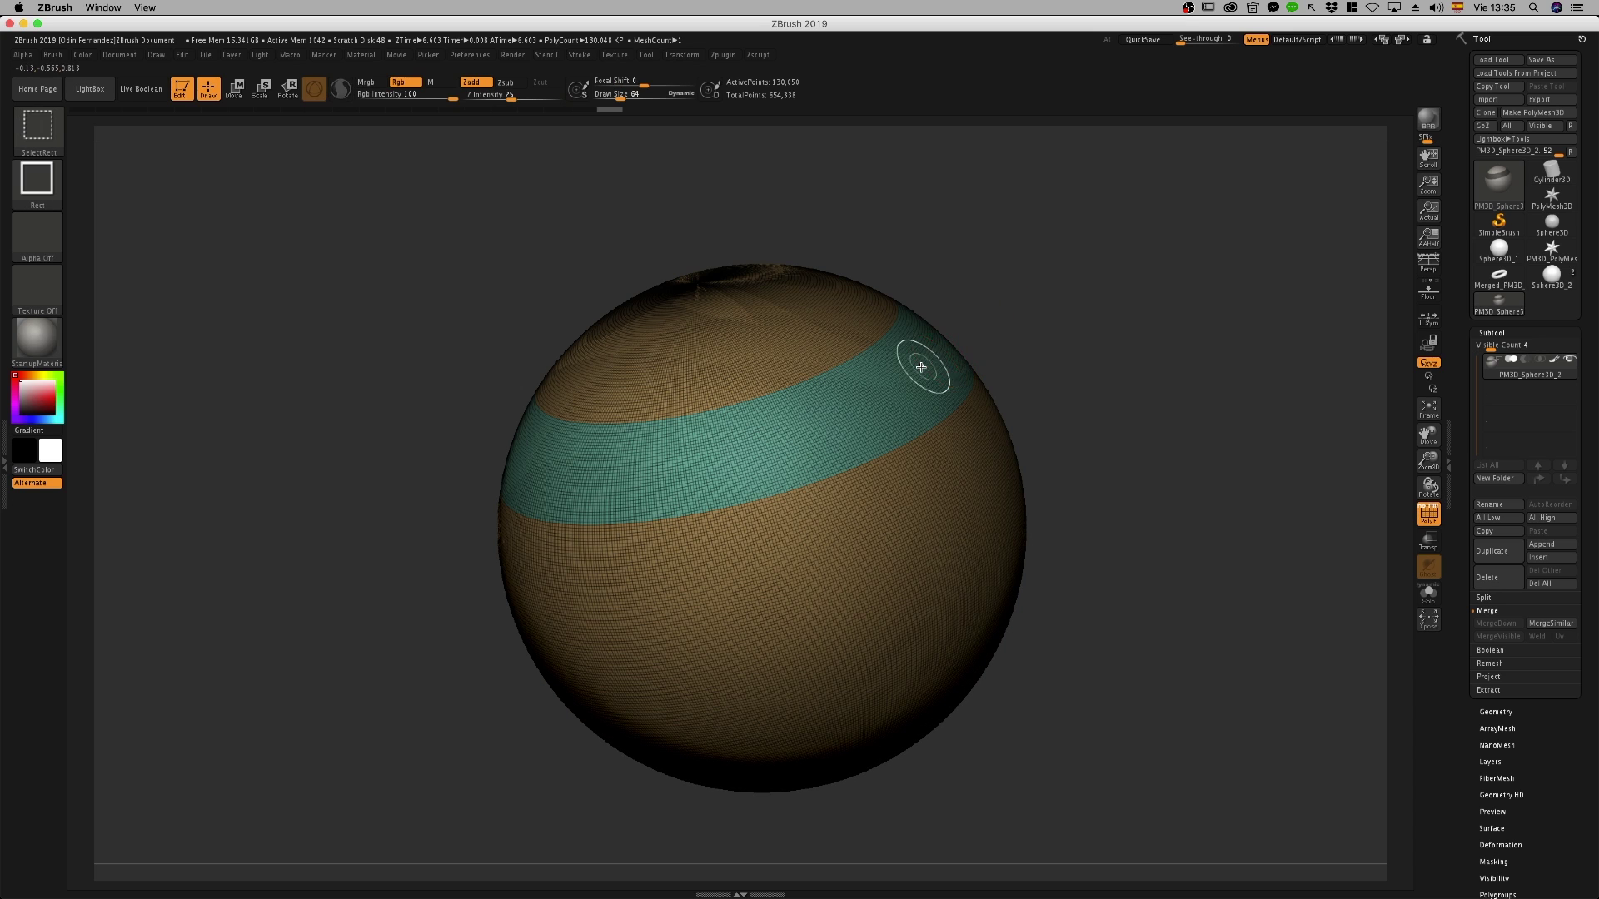
pyautogui.keyDown('ctrl'); pyautogui.keyDown('alt'); pyautogui.keyDown('shift'); pyautogui.click(921, 367); pyautogui.keyUp('shift'); pyautogui.keyUp('alt'); pyautogui.keyUp('ctrl')
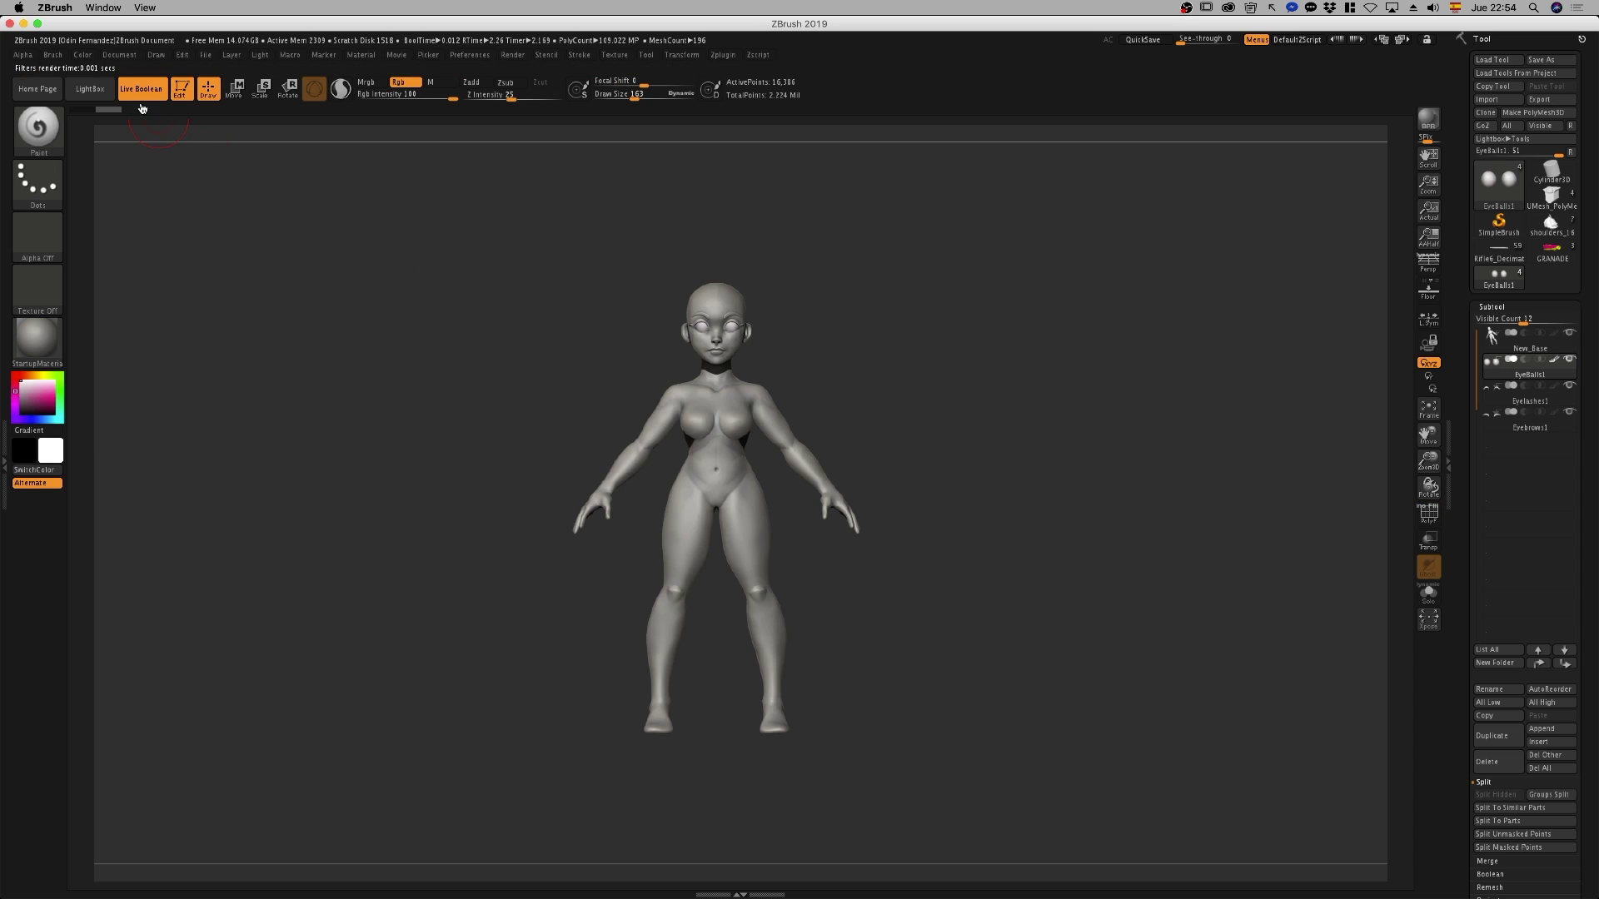
# Lengthen the Universal Camera focal length, step back with camera undo, and face the character front
pyautogui.click(118, 55)
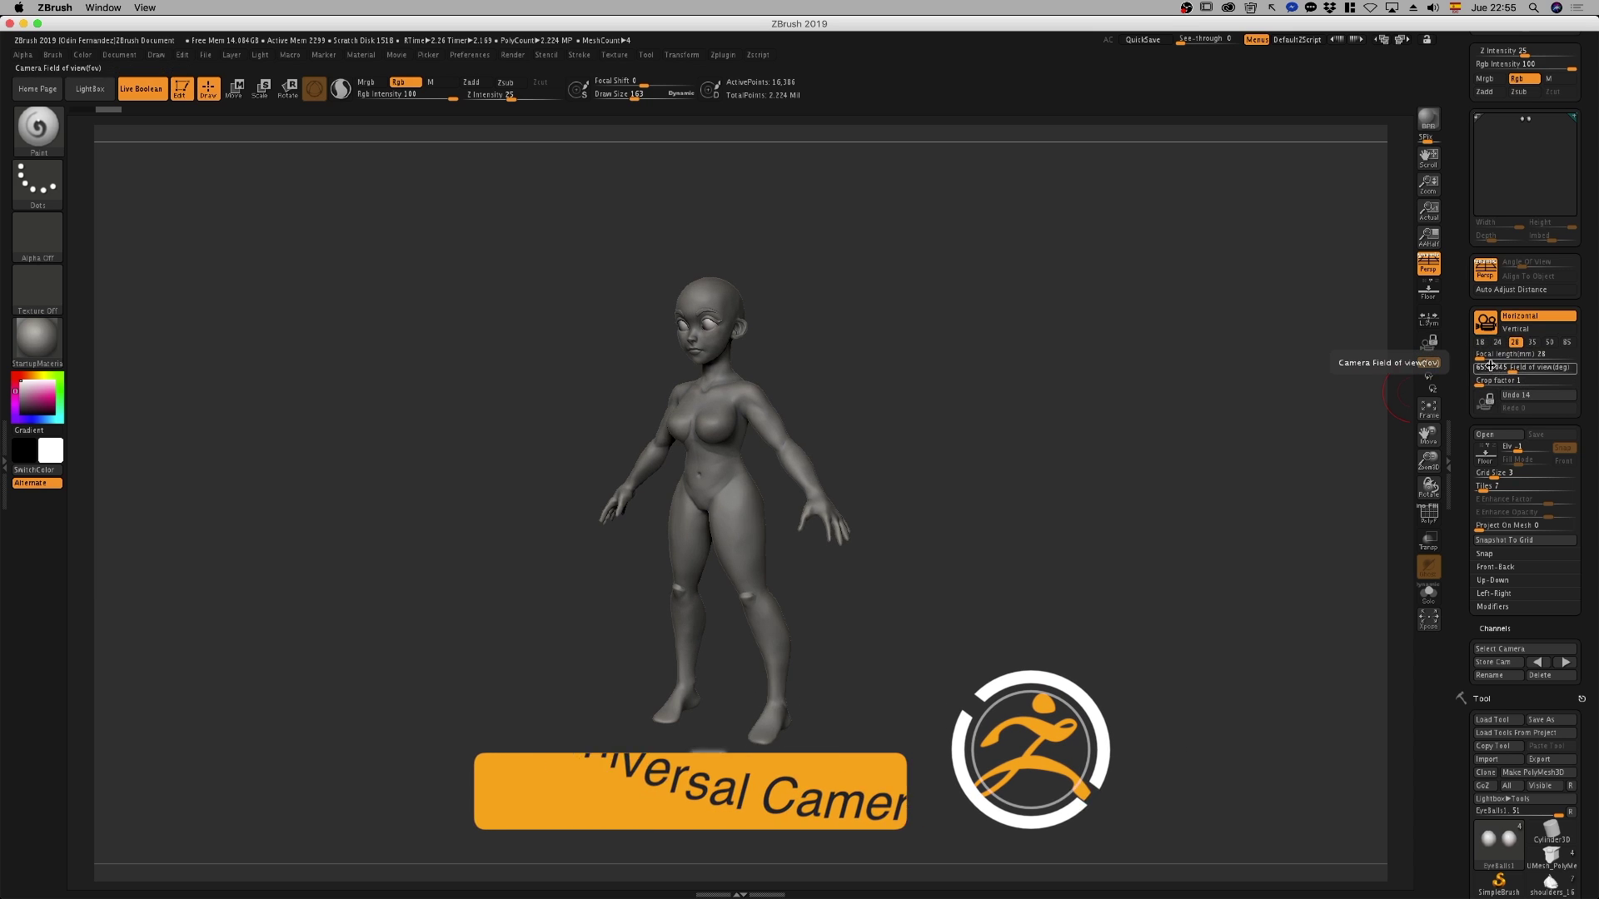
pyautogui.moveTo(1499, 356)
pyautogui.mouseDown()
pyautogui.moveTo(1539, 368)
pyautogui.moveTo(1506, 370)
pyautogui.moveTo(1522, 372)
pyautogui.mouseUp()
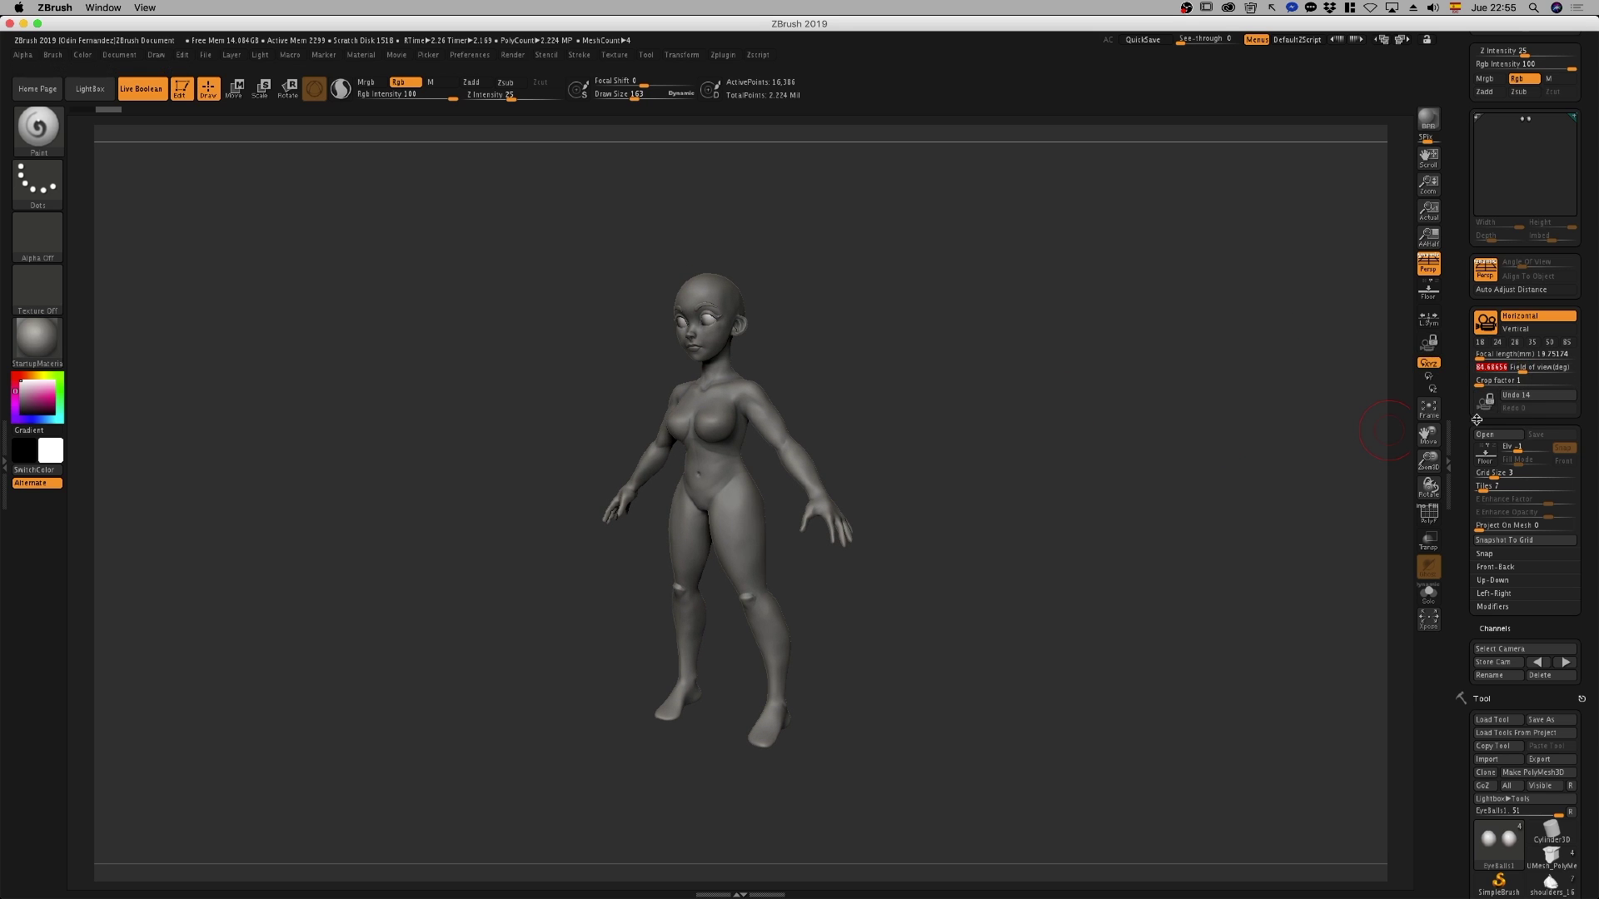
pyautogui.click(1534, 396)
pyautogui.click(1534, 397)
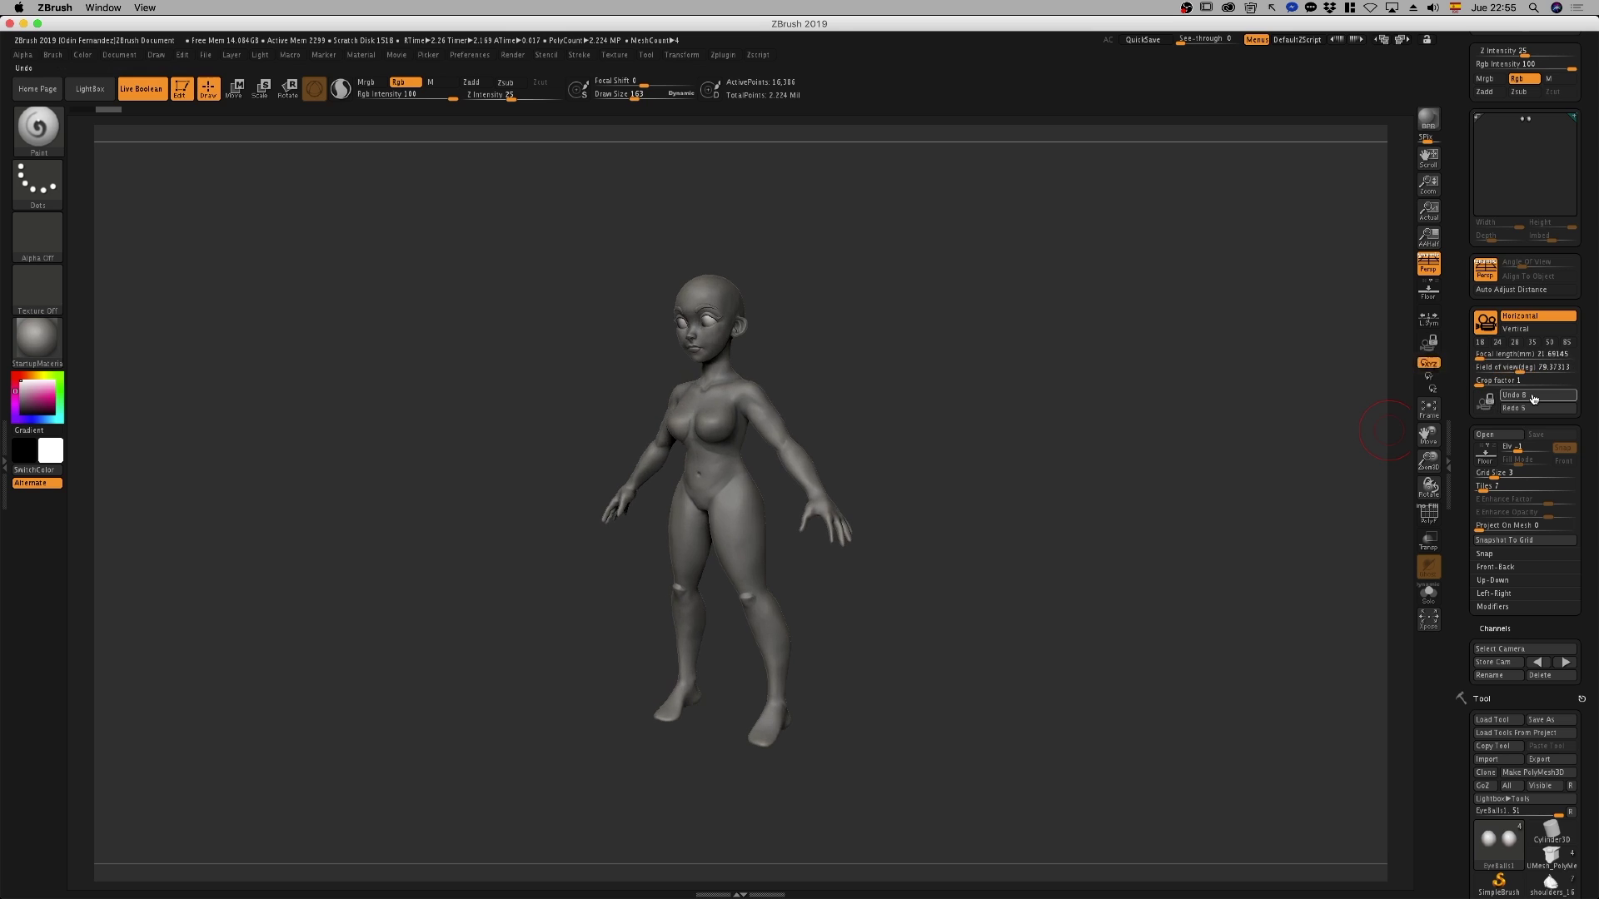
pyautogui.click(1533, 397)
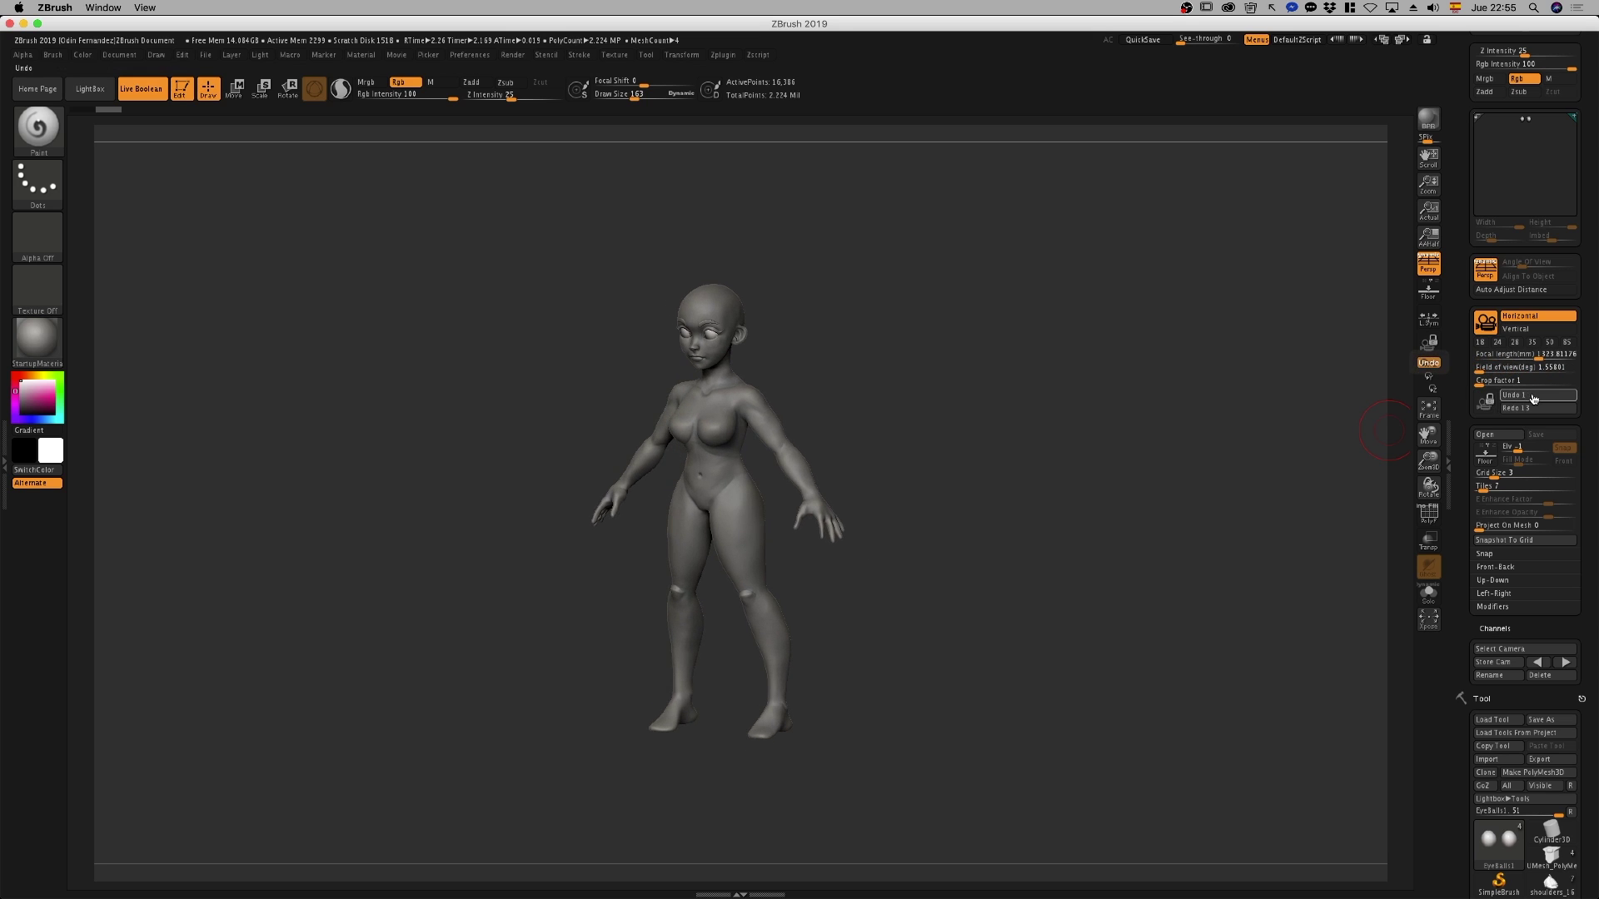
pyautogui.keyDown('shift'); pyautogui.moveTo(1165, 600); pyautogui.dragTo(1210, 615); pyautogui.keyUp('shift')
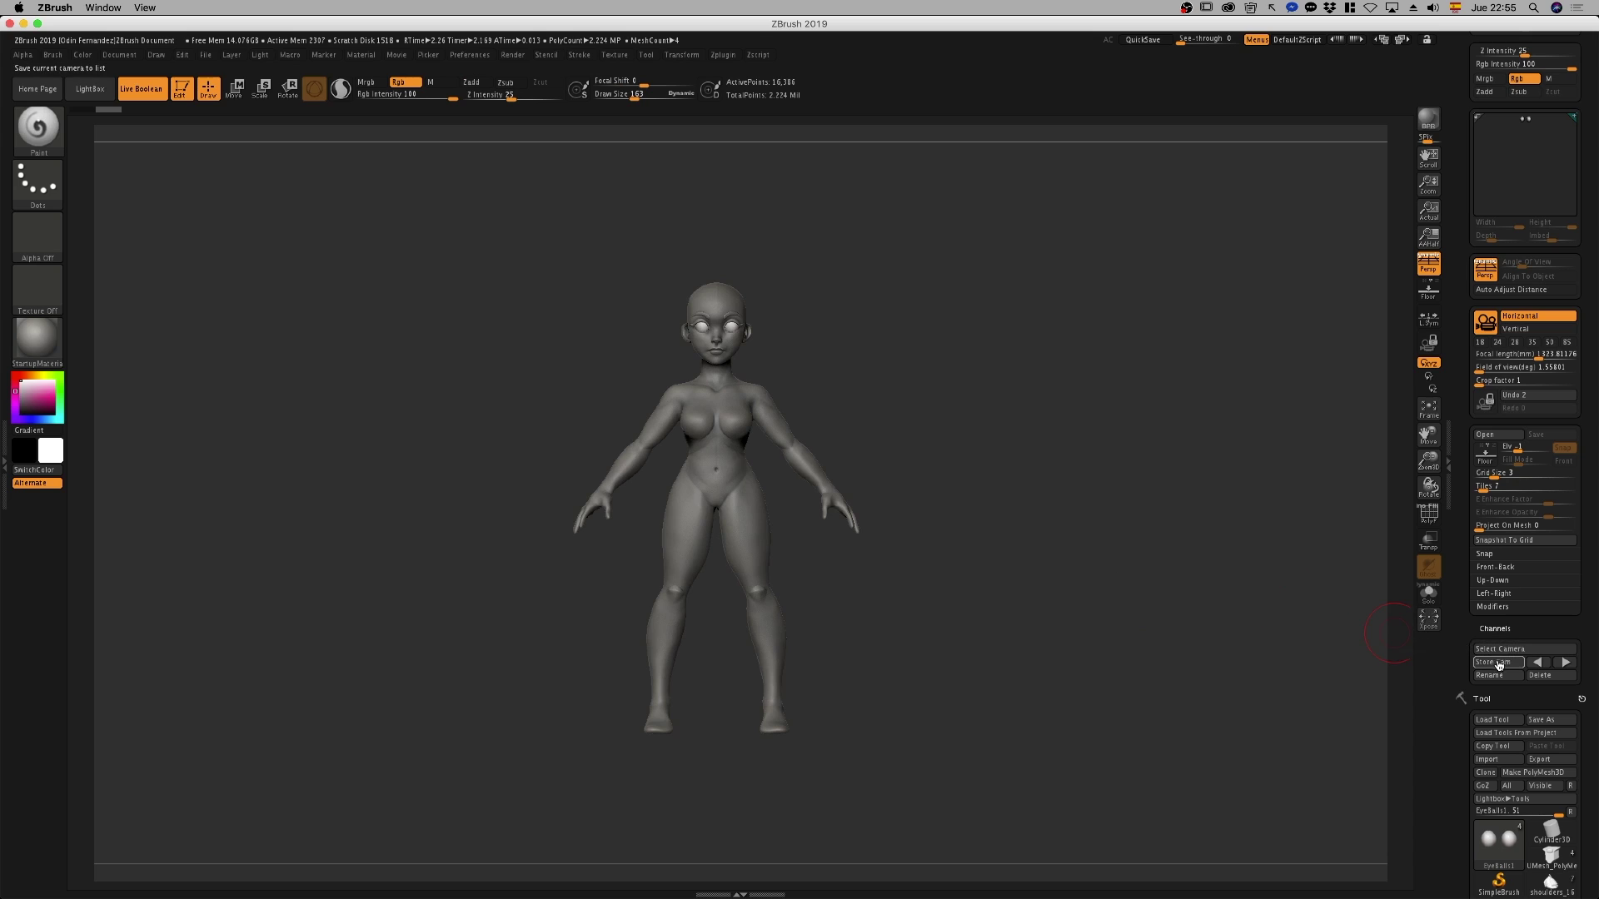
# Store a 'Front' camera, rotate to a side view, and store it as 'left'
pyautogui.click(1493, 662)
pyautogui.write('front')
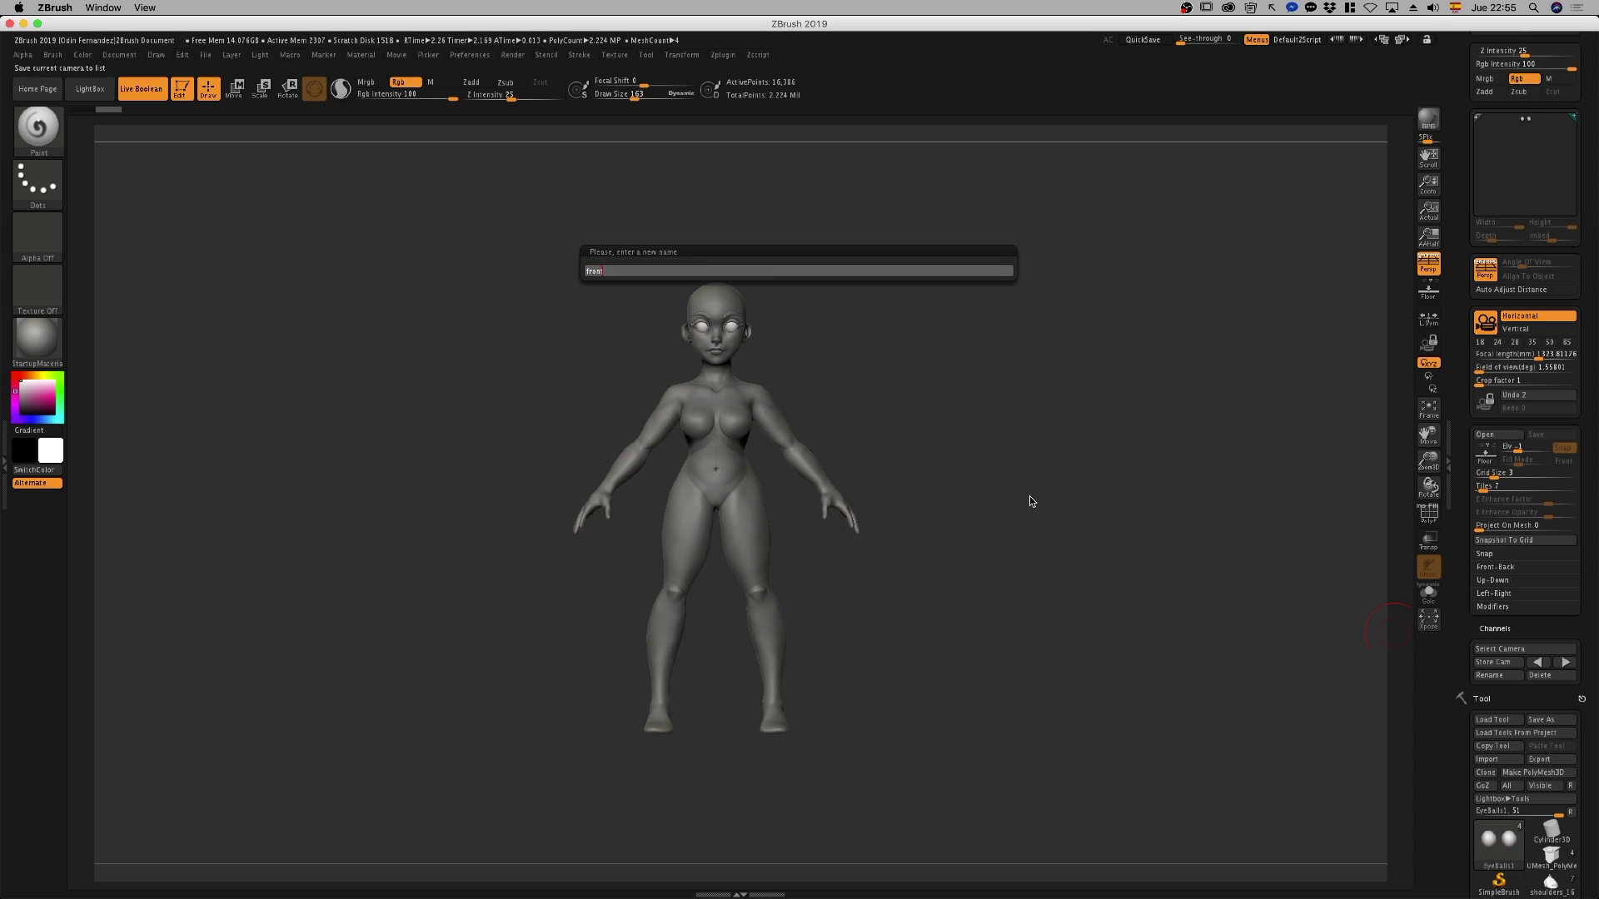
pyautogui.press('Return')
pyautogui.keyDown('shift'); pyautogui.moveTo(991, 478); pyautogui.dragTo(1041, 474); pyautogui.keyUp('shift')
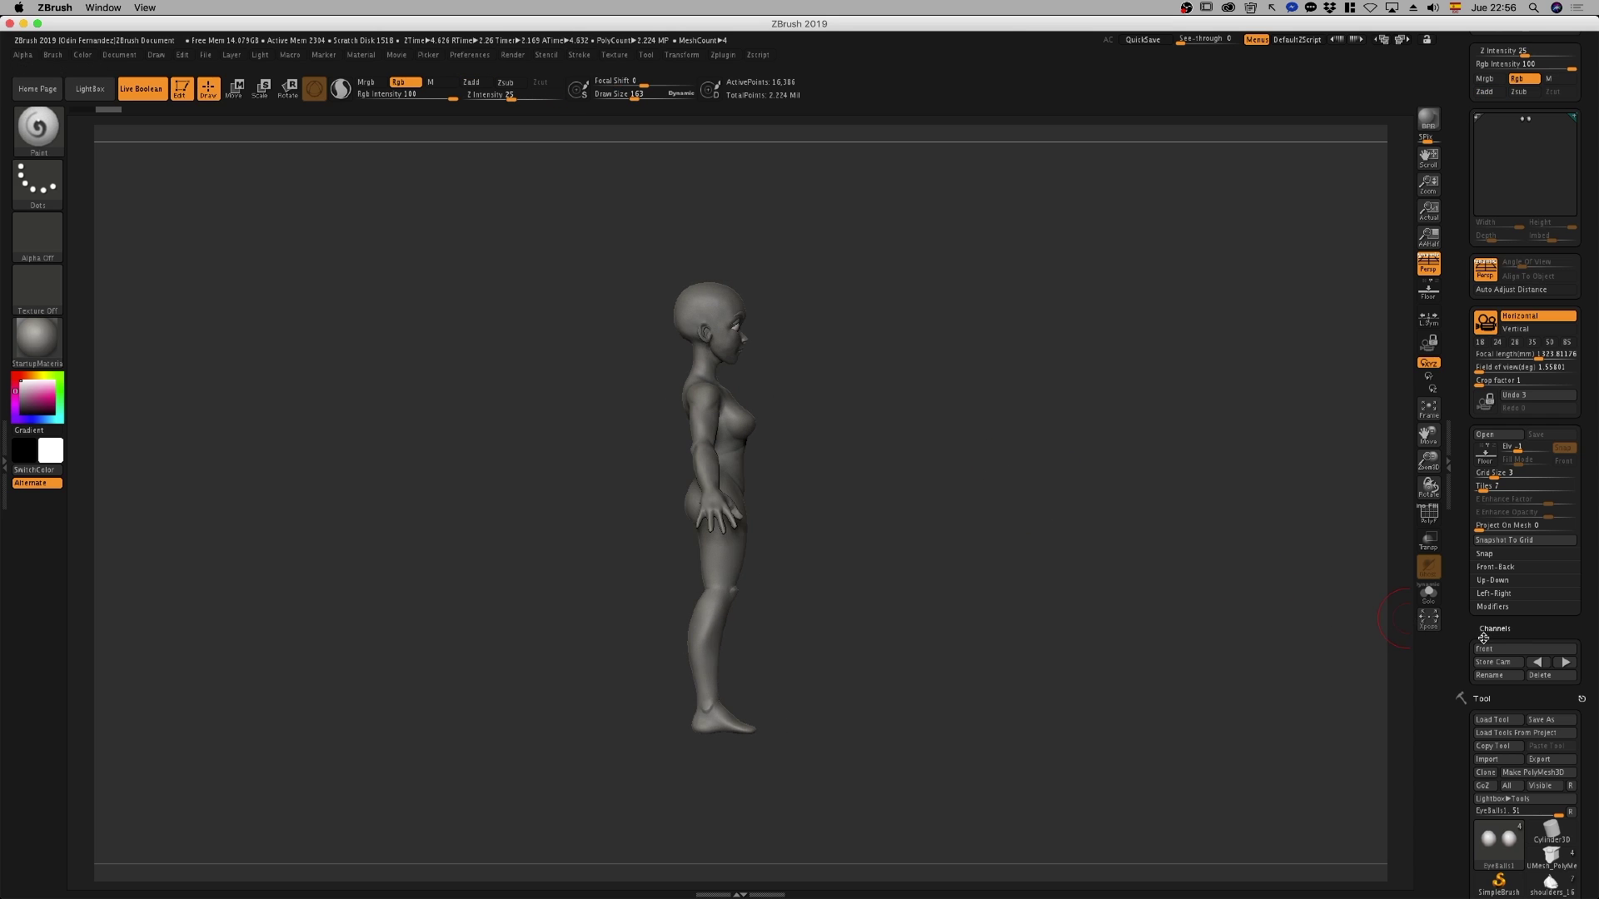
pyautogui.click(1493, 662)
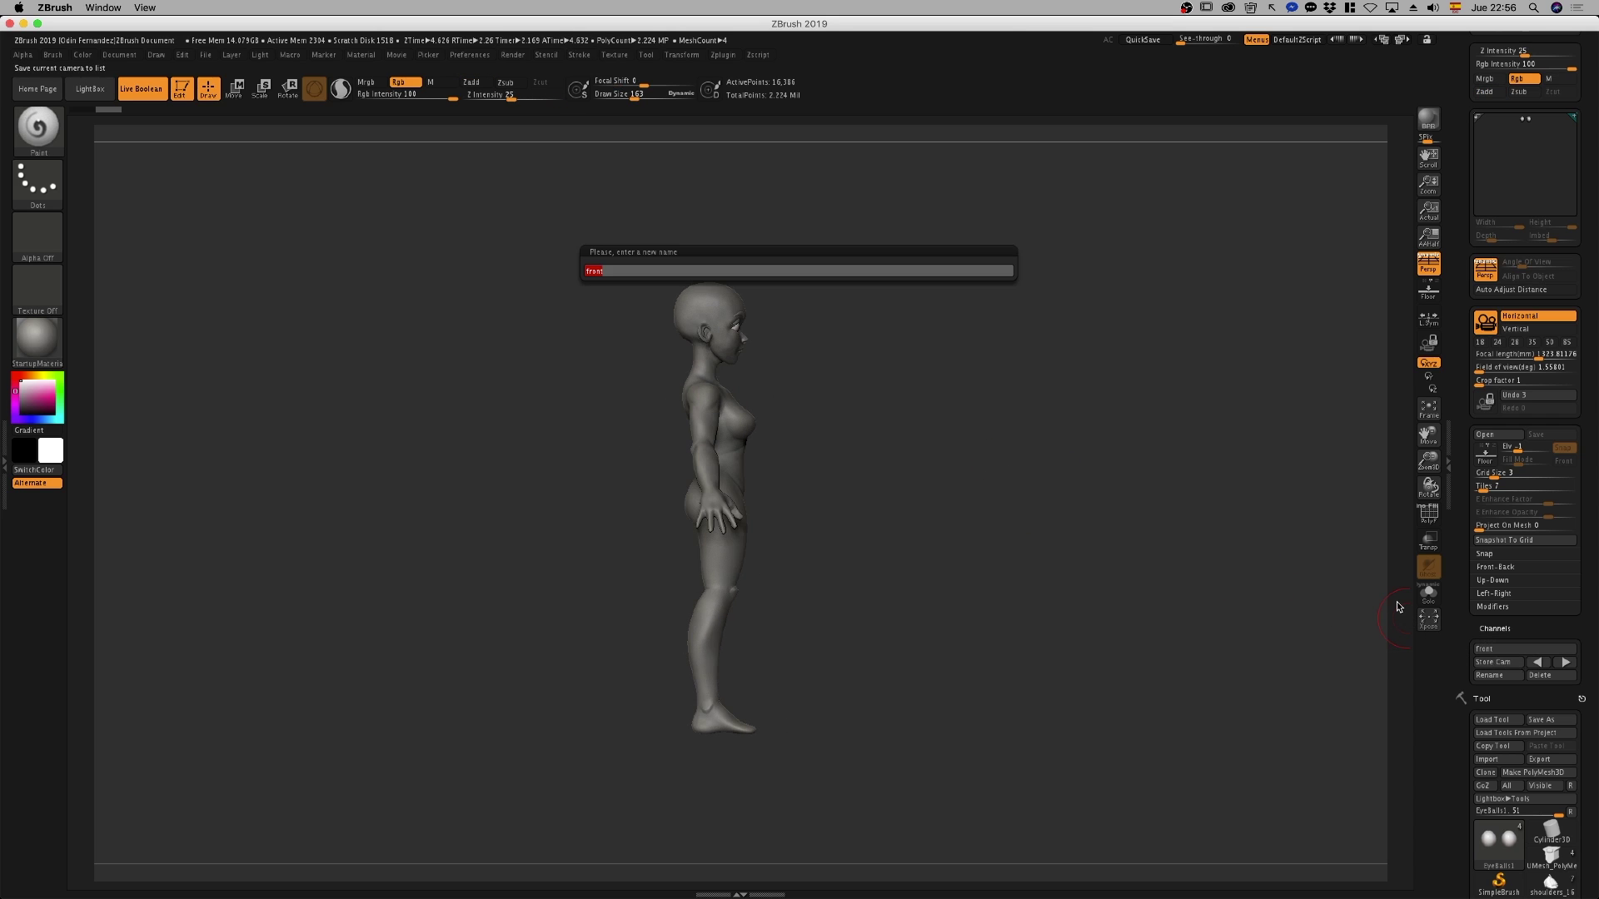
pyautogui.write('Left')
pyautogui.press('Return')
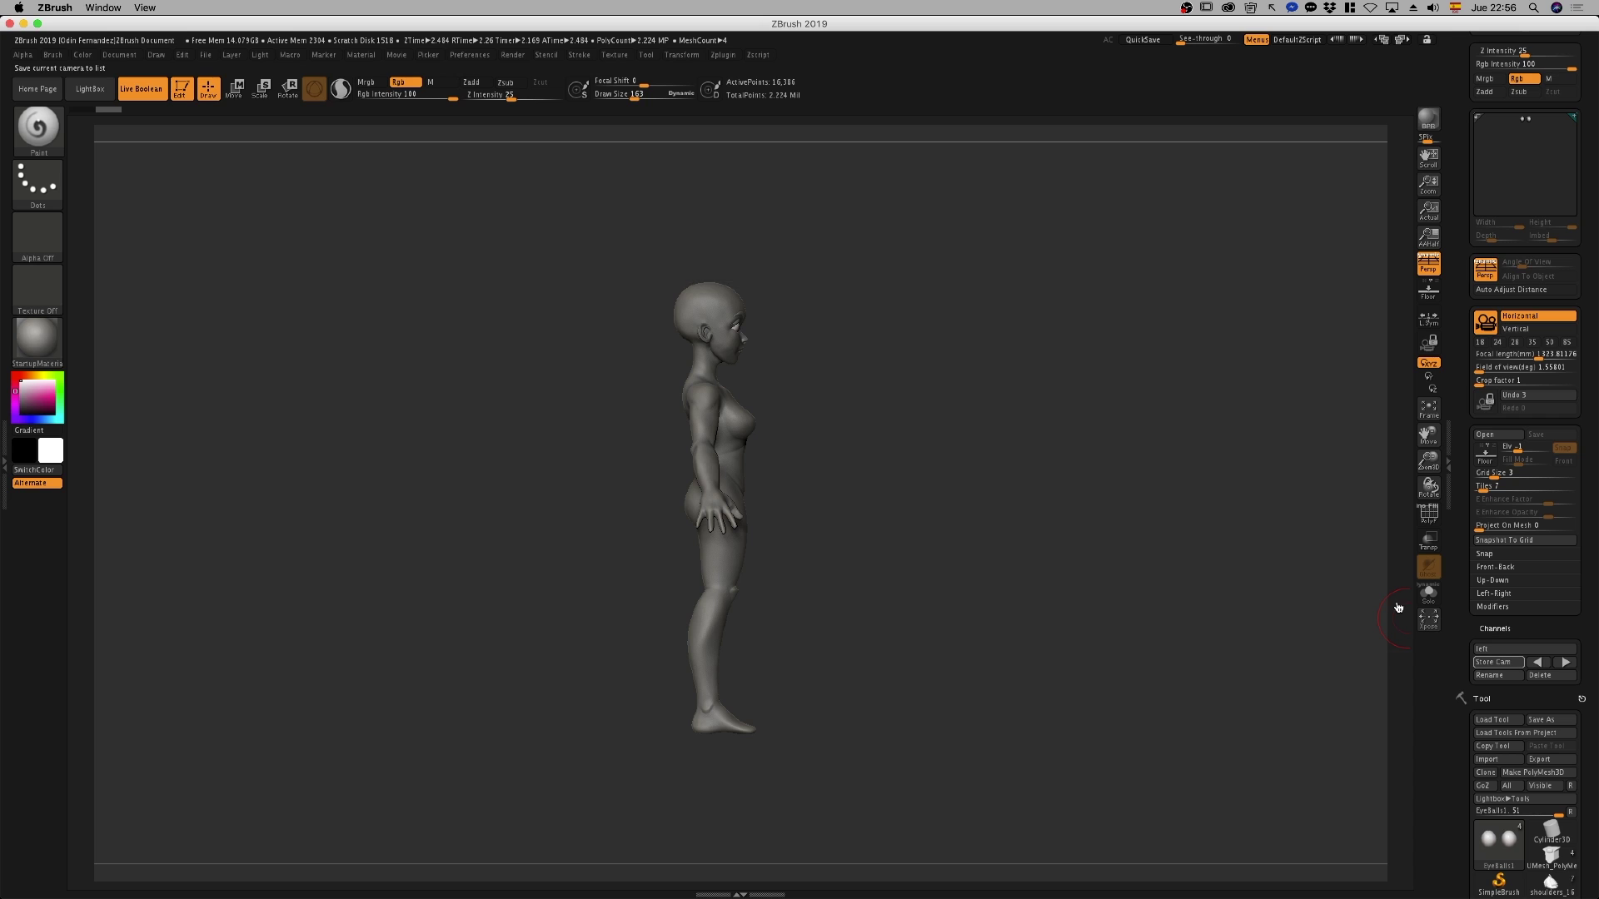
# Cycle between the stored cameras, end on the Front view, and open the Document menu
pyautogui.click(1540, 663)
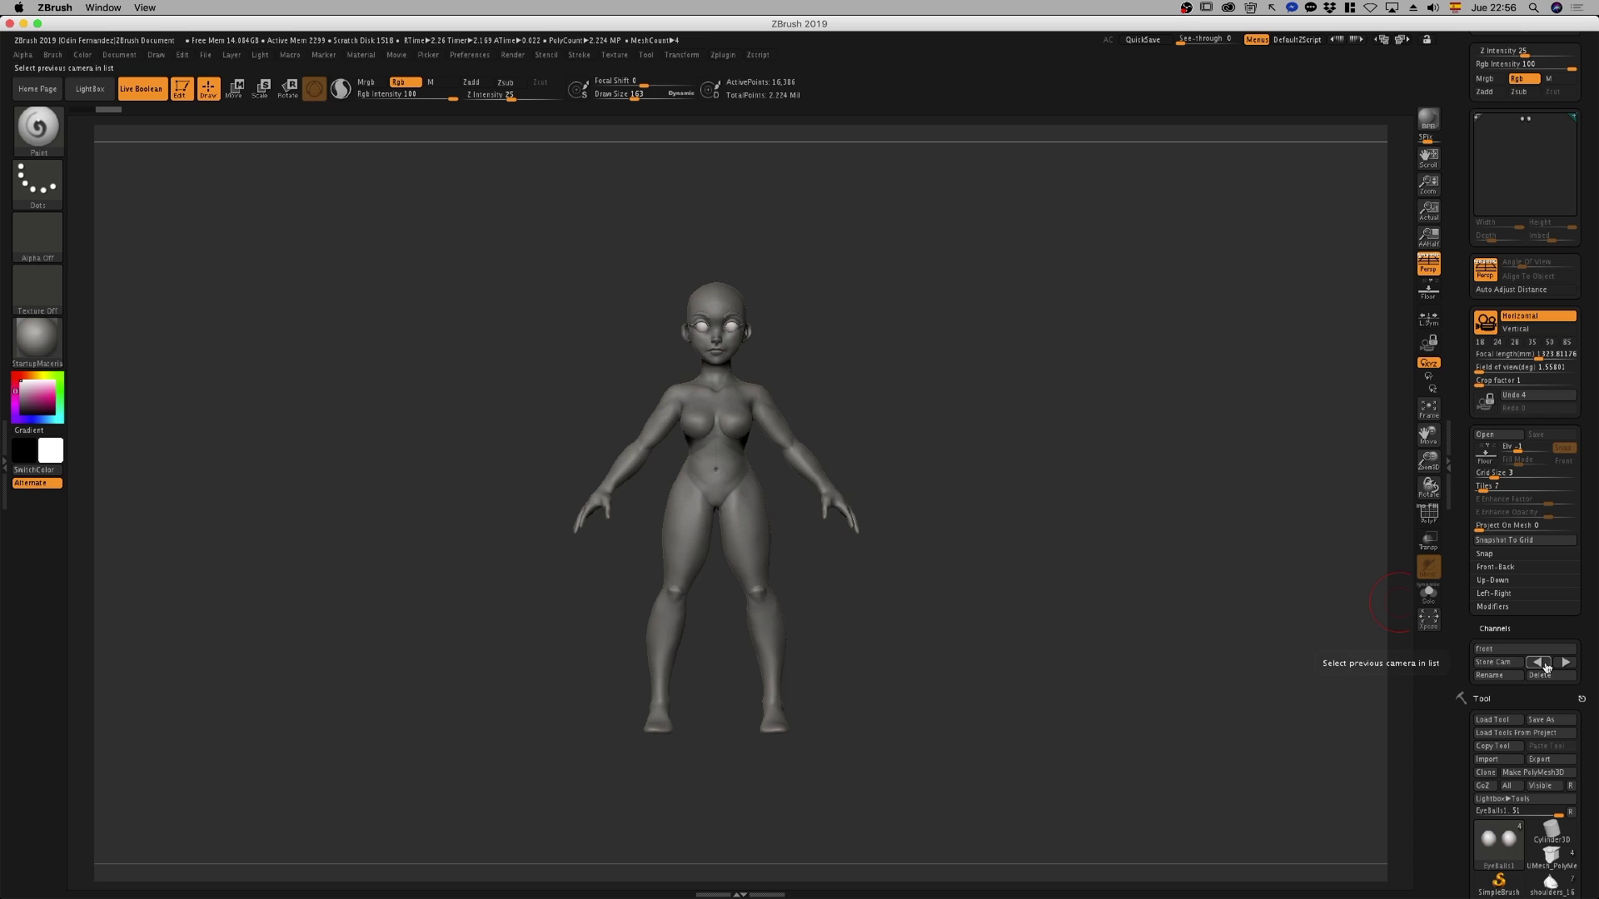
pyautogui.click(1564, 663)
pyautogui.click(1545, 664)
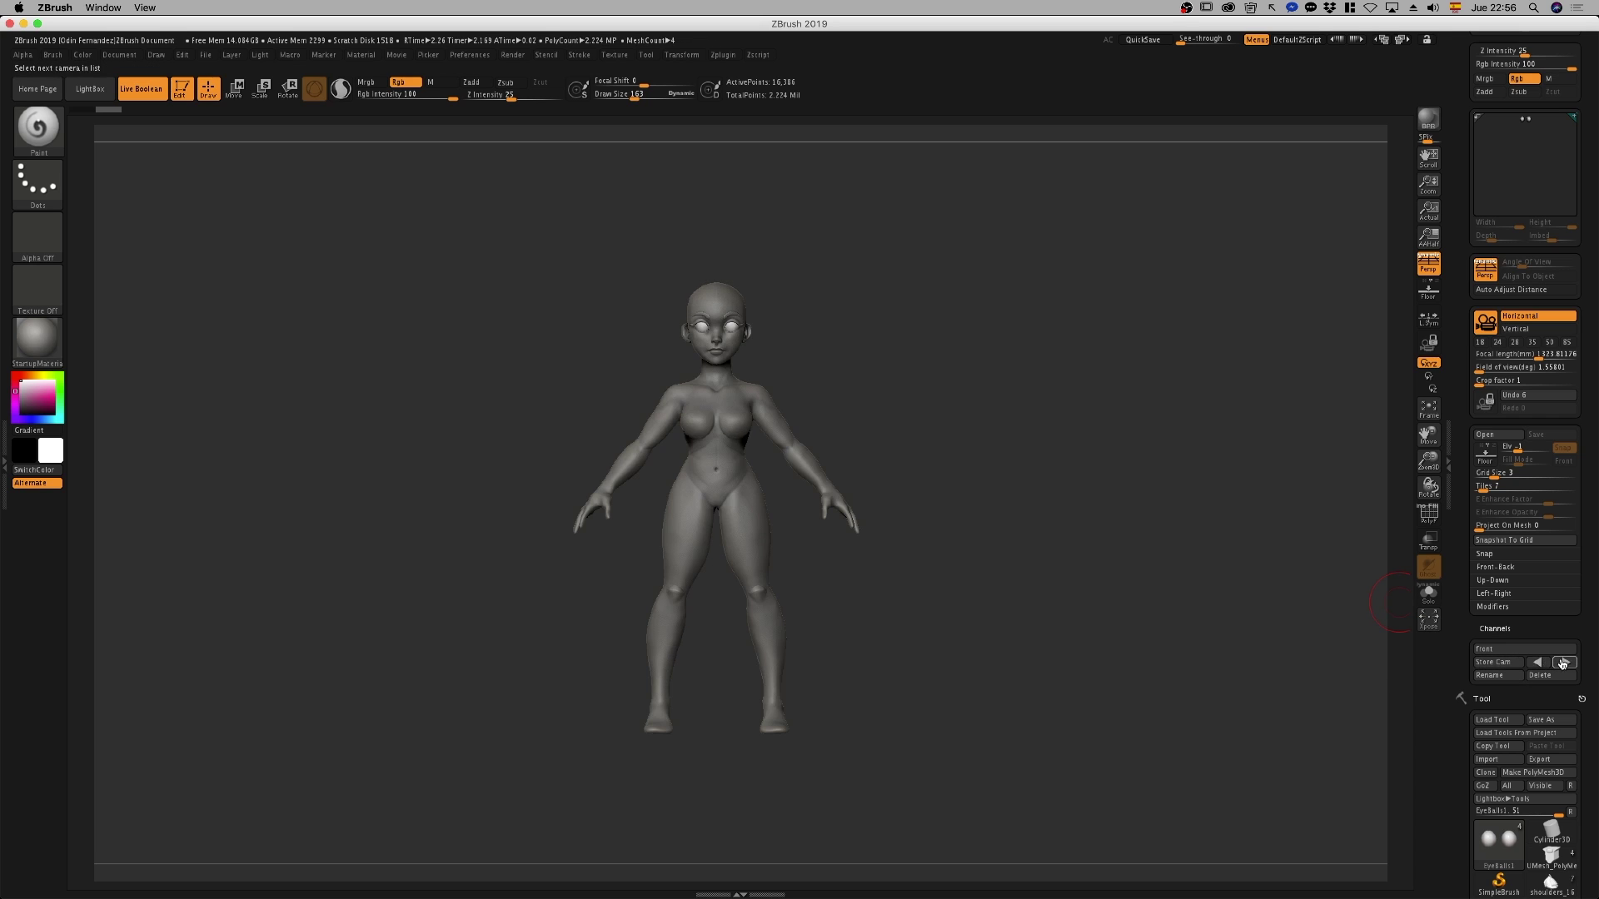
pyautogui.click(1551, 664)
pyautogui.click(1550, 663)
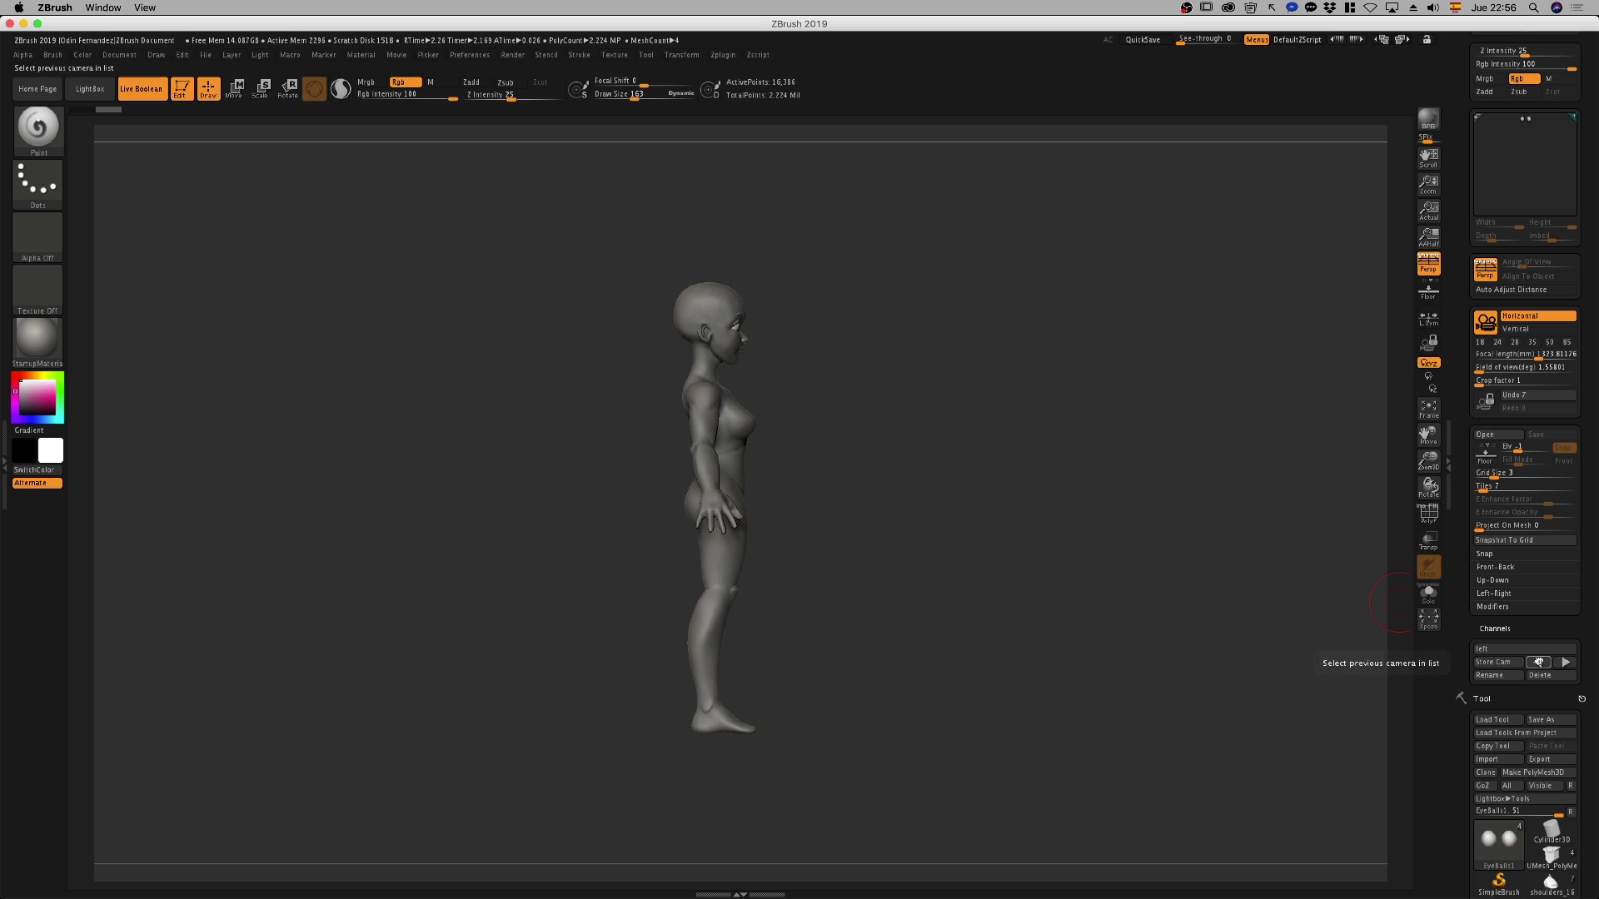
pyautogui.click(119, 55)
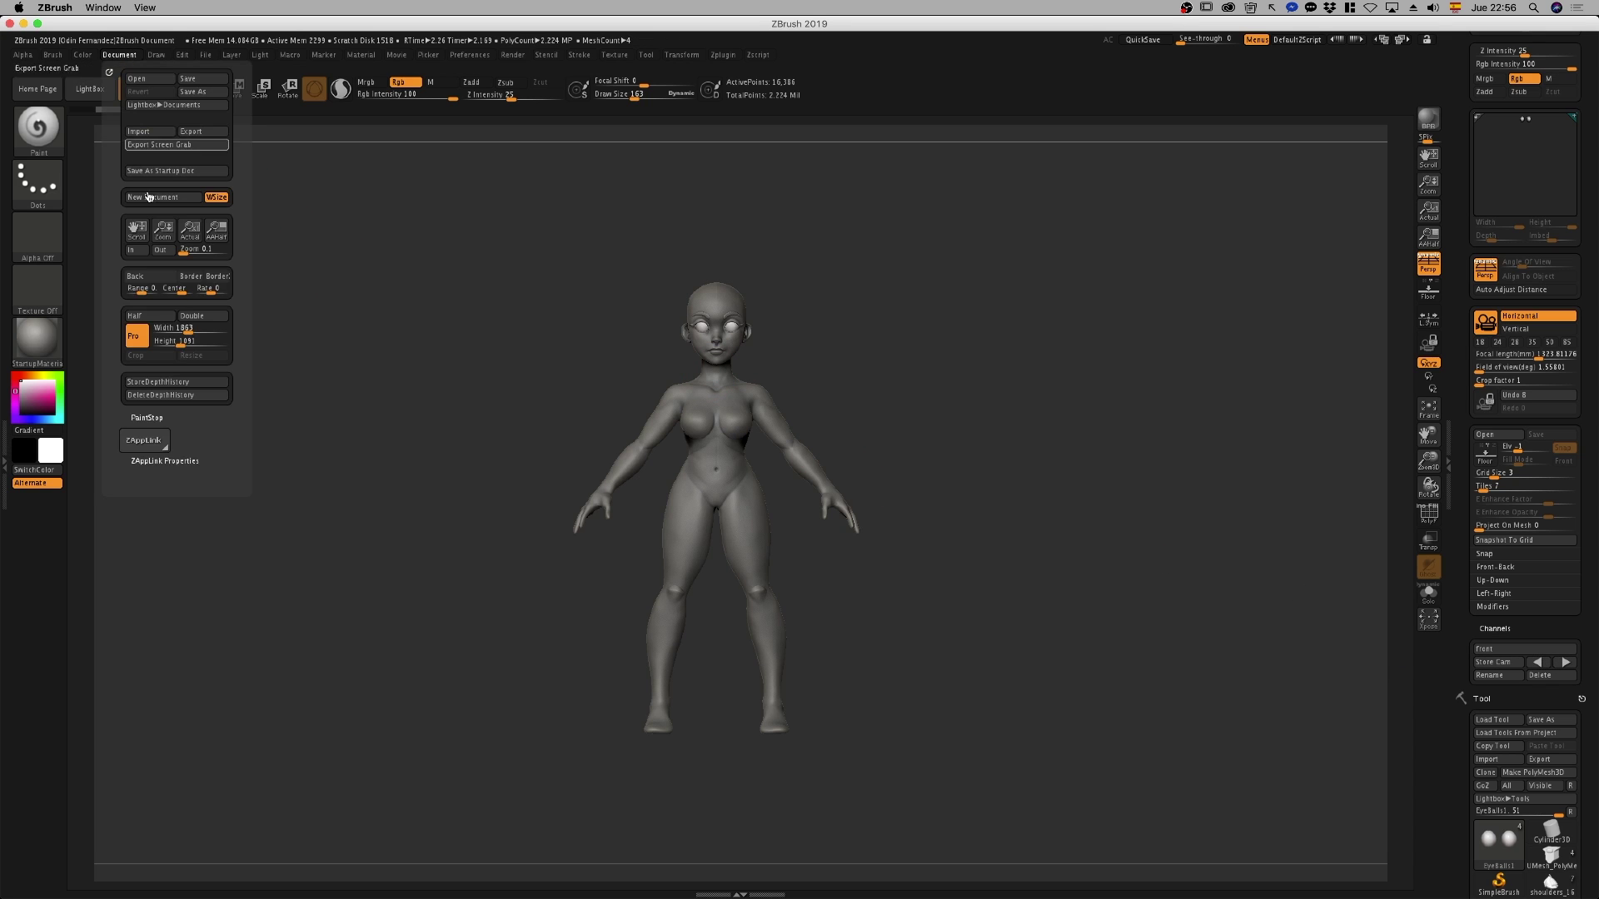
# Review Pixologic pricing ($39.95 monthly, $179.95 six-monthly, $895 perpetual), then return to ZBrush
pyautogui.click(197, 460)
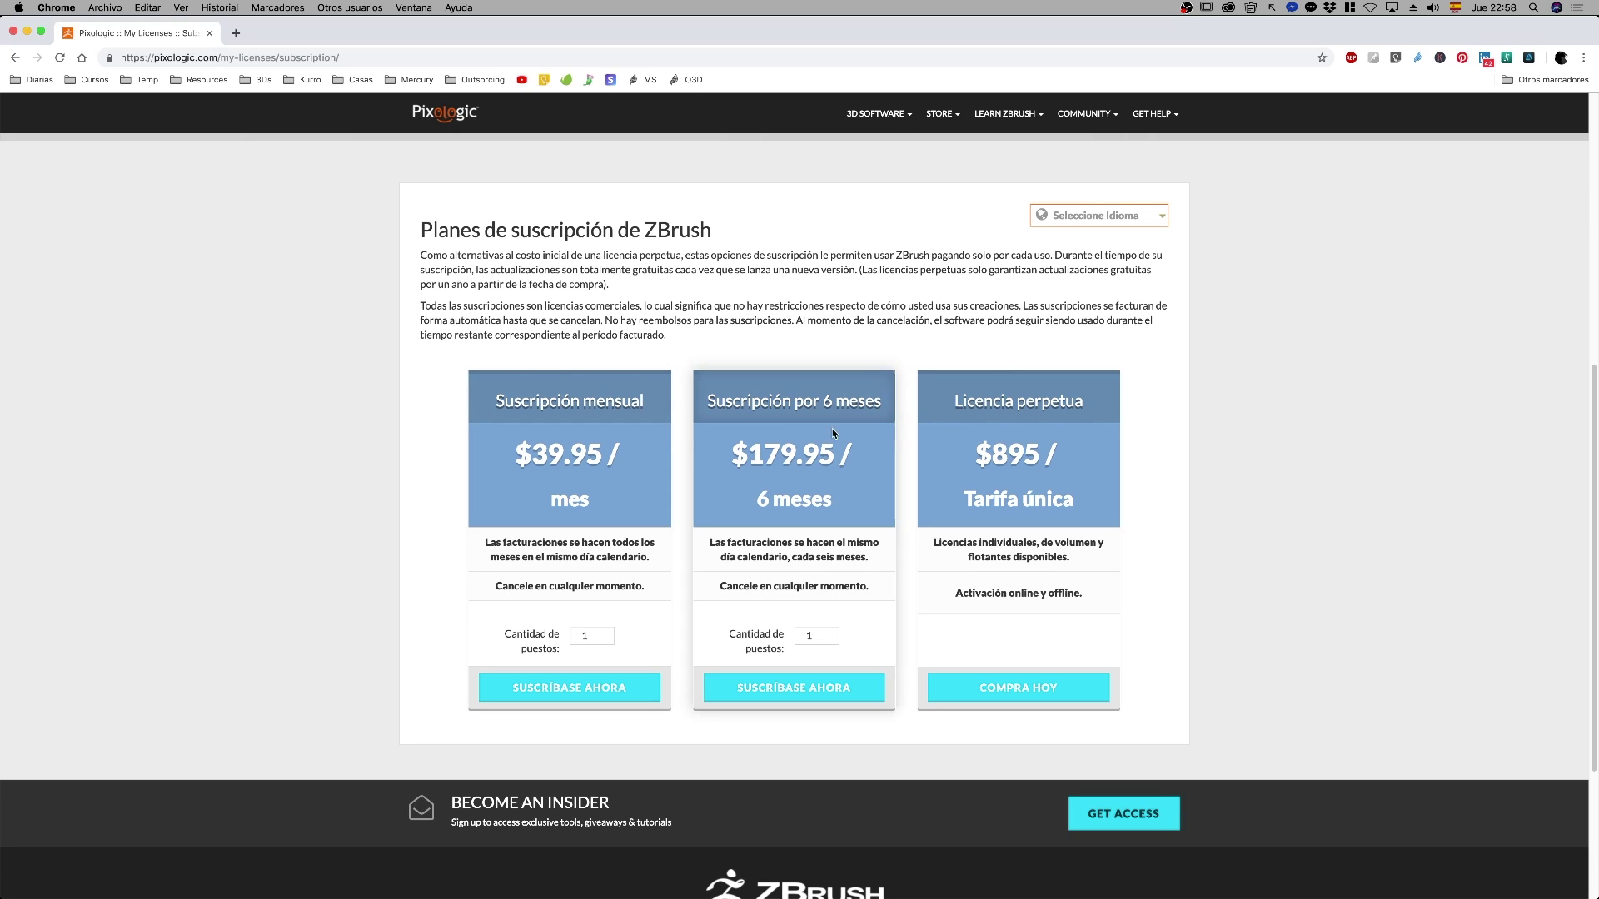
pyautogui.press('super+Tab')
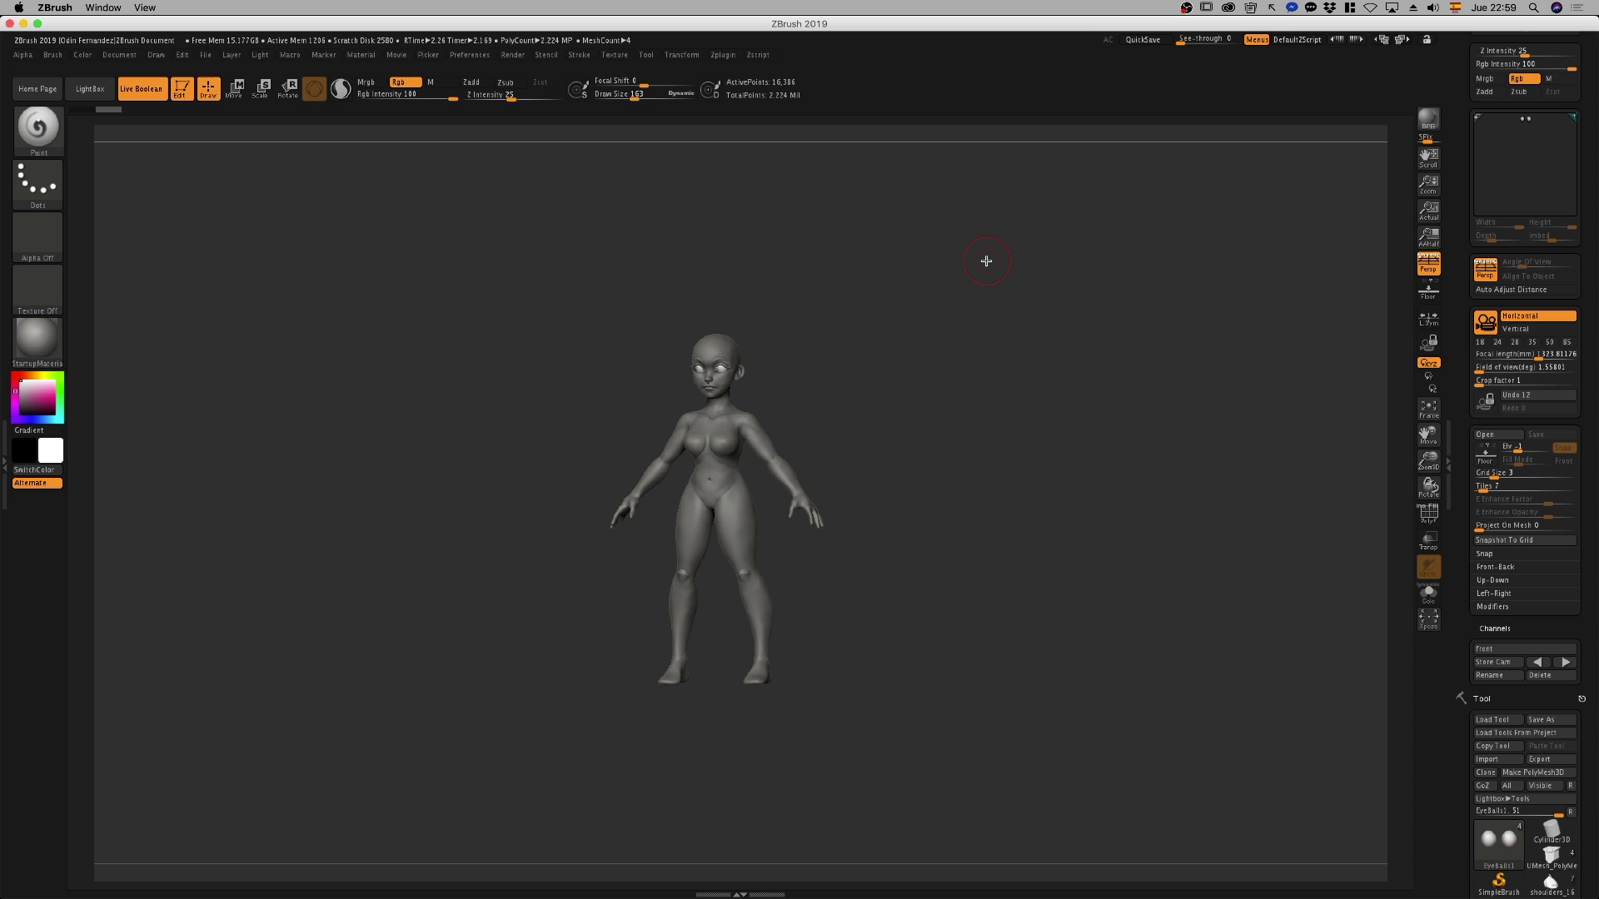